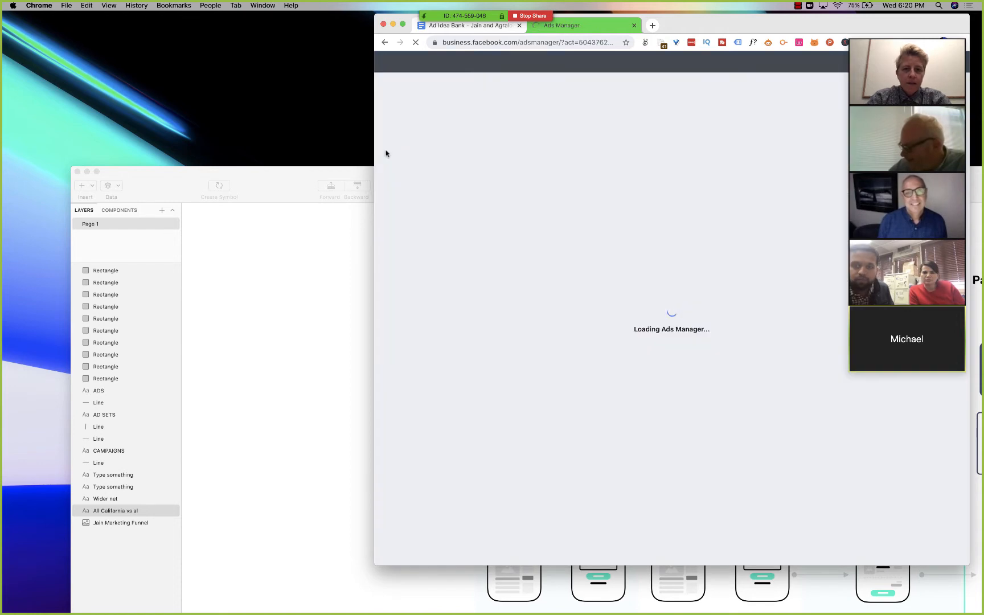
- Widen the browser window and review the source options for a custom audience, closing the dialog without choosing one
drag(373, 182, 80, 195)
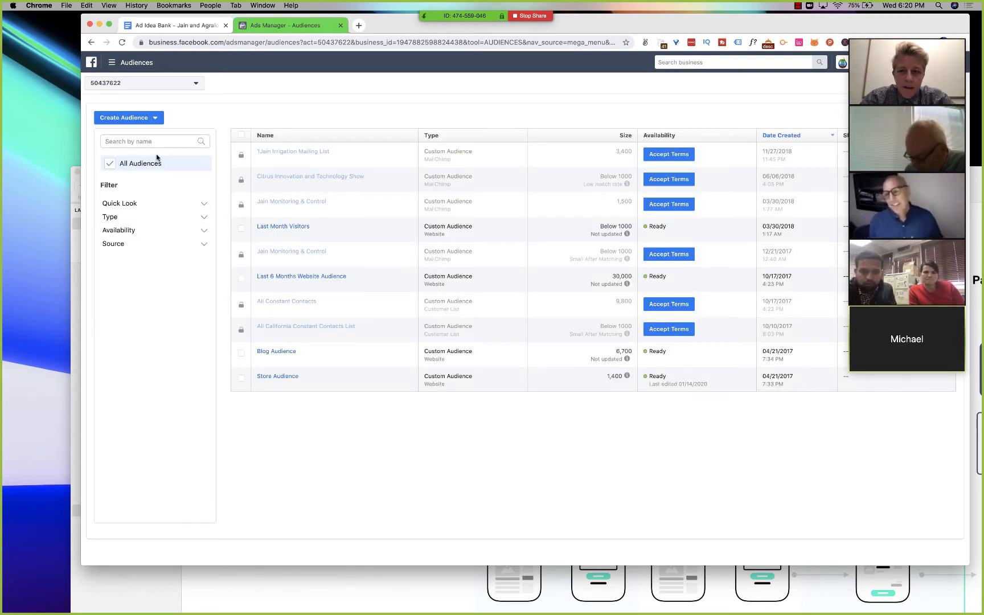
click(129, 119)
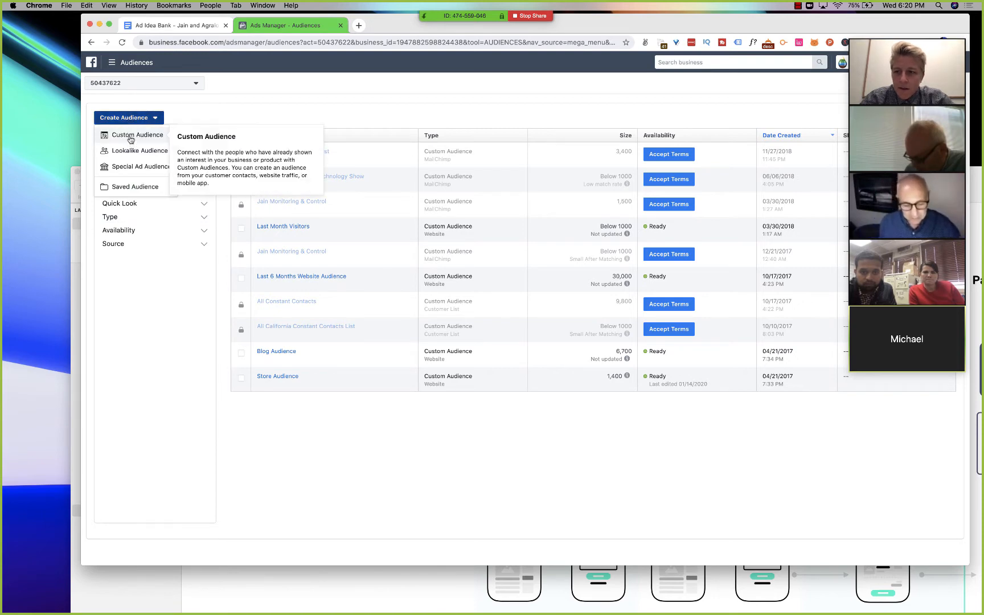
click(130, 139)
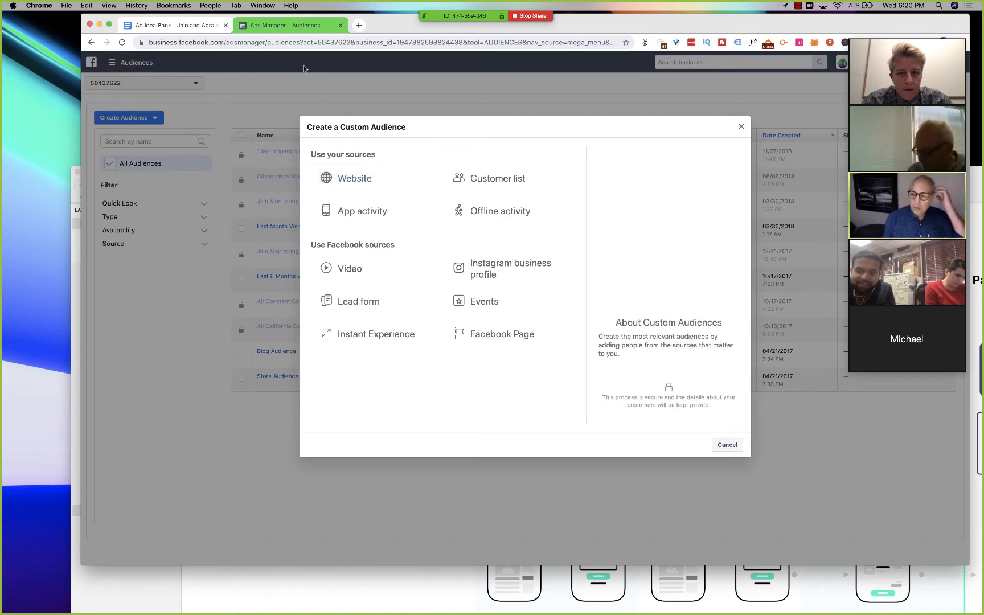
click(740, 127)
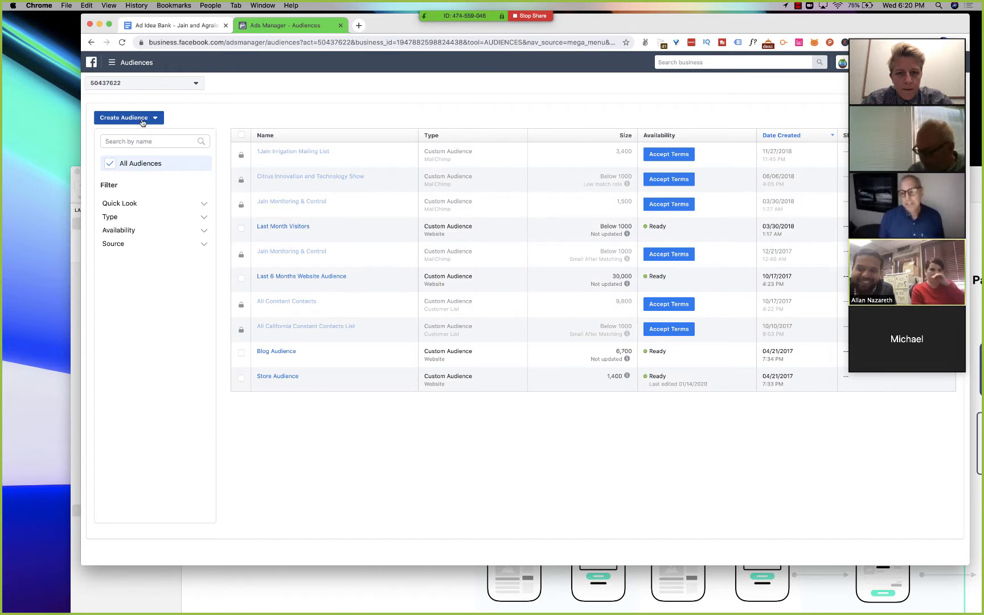
- View the lookalike audience creation form and close it without creating an audience
click(142, 121)
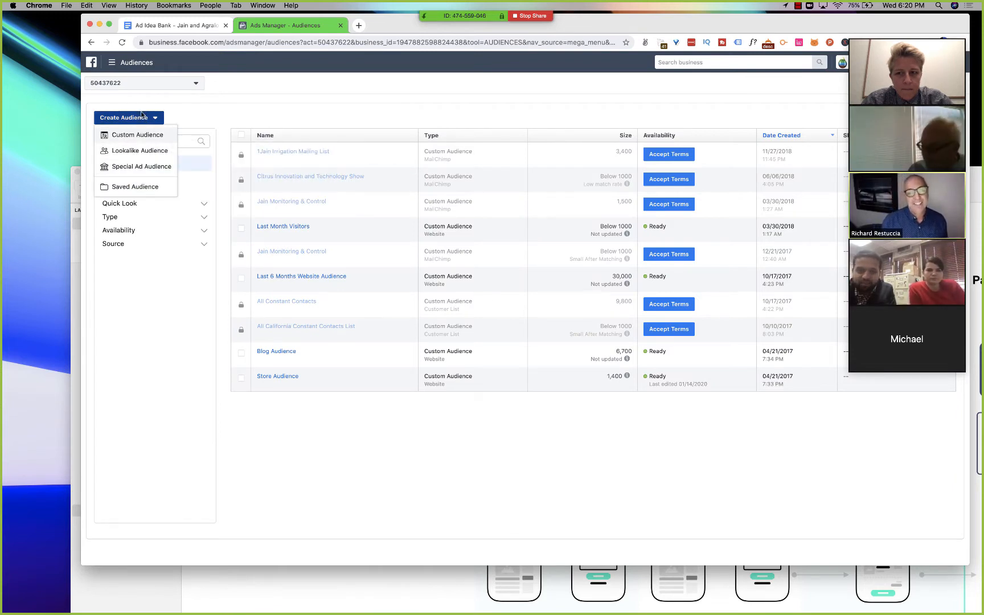
click(143, 103)
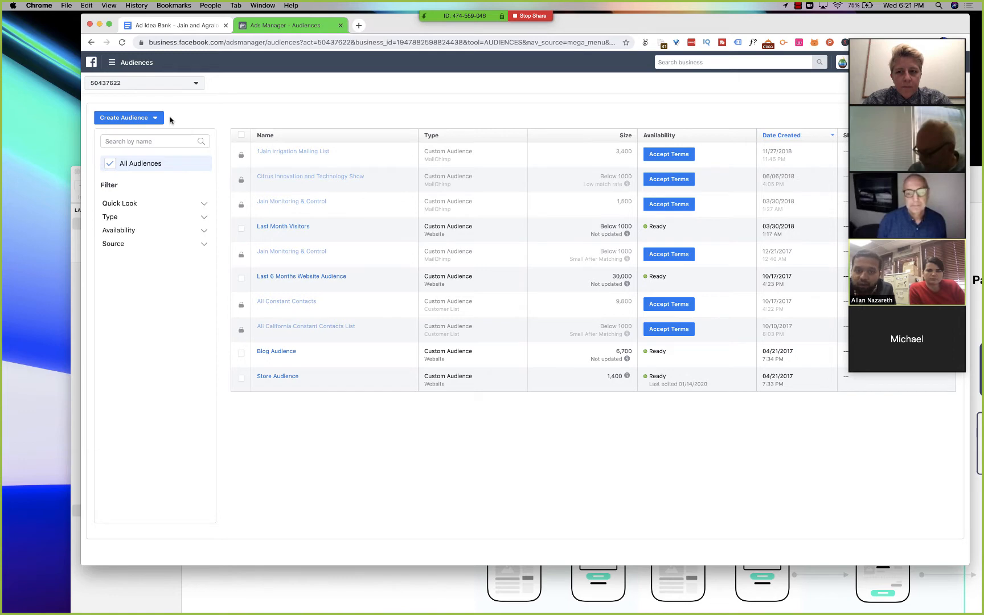
click(142, 118)
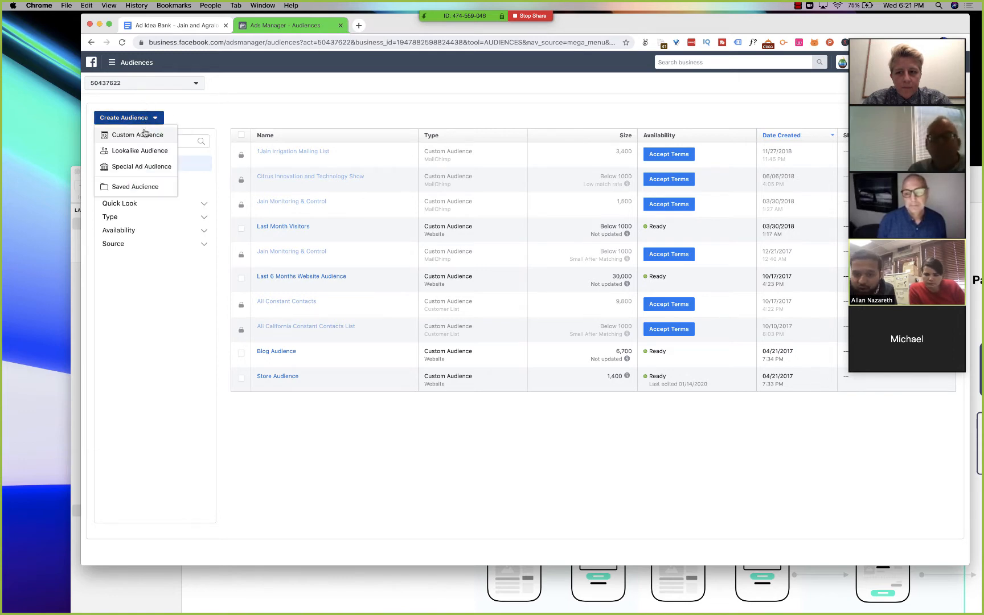
click(143, 150)
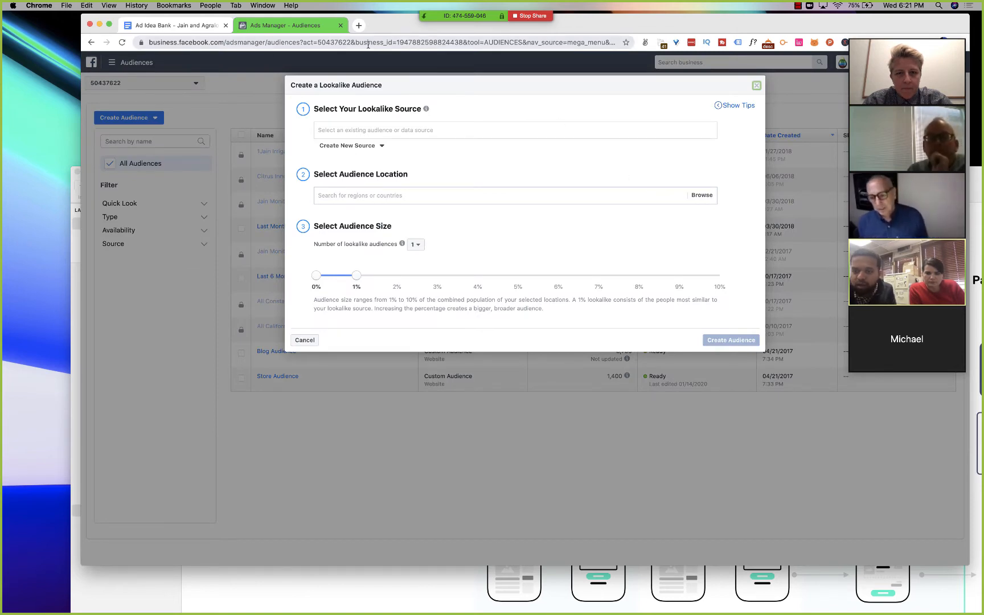
click(756, 85)
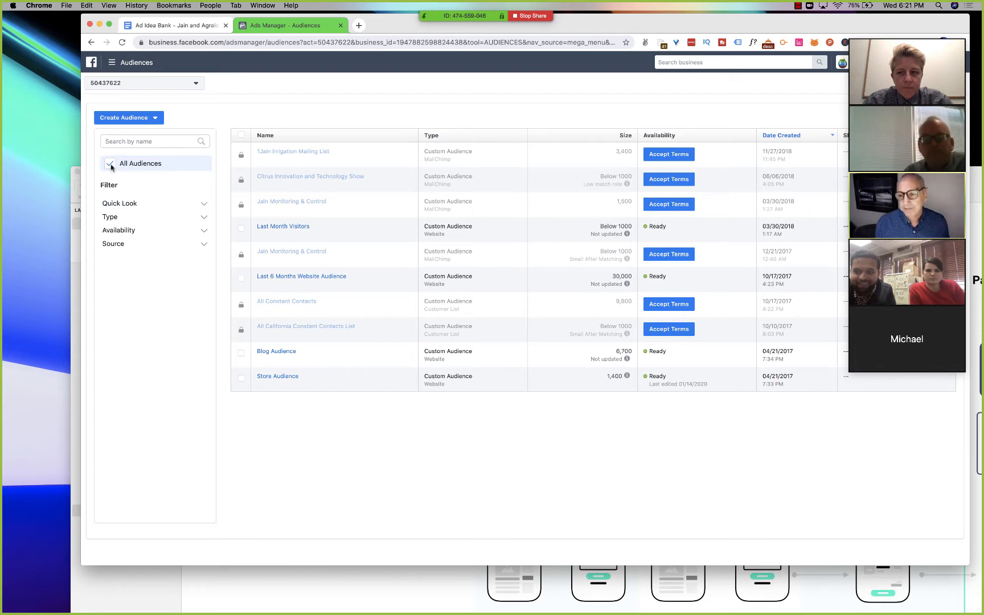
- View the lookalike audience description and the saved audience creation form, leaving without creating an audience
click(115, 121)
mouse_move(119, 154)
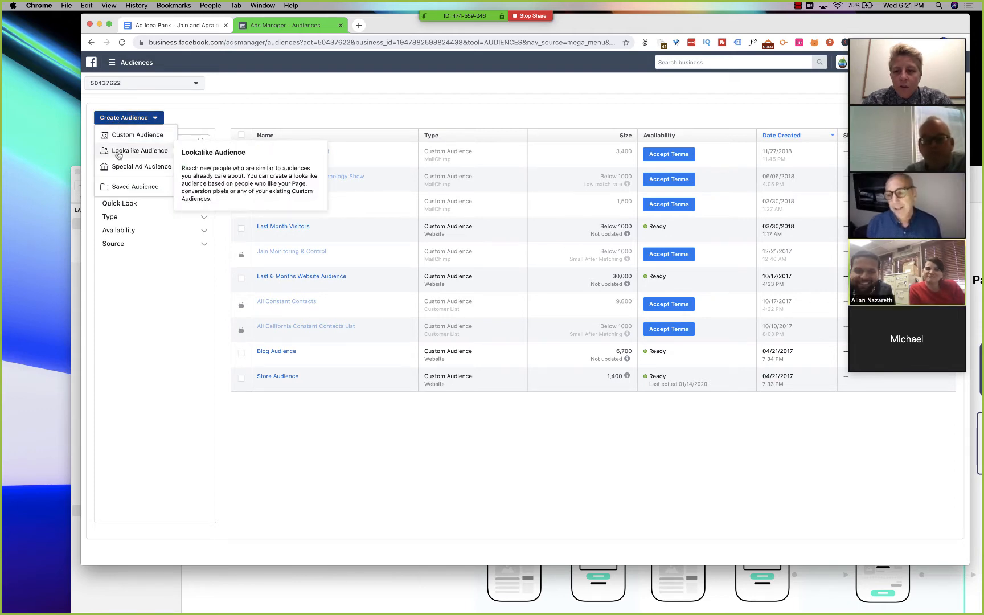
click(124, 186)
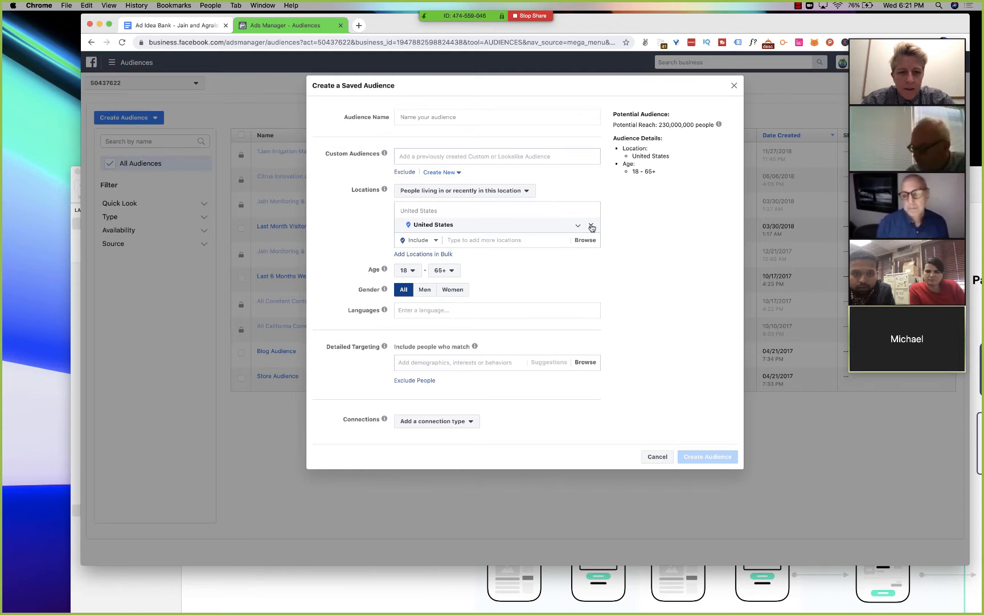
click(733, 87)
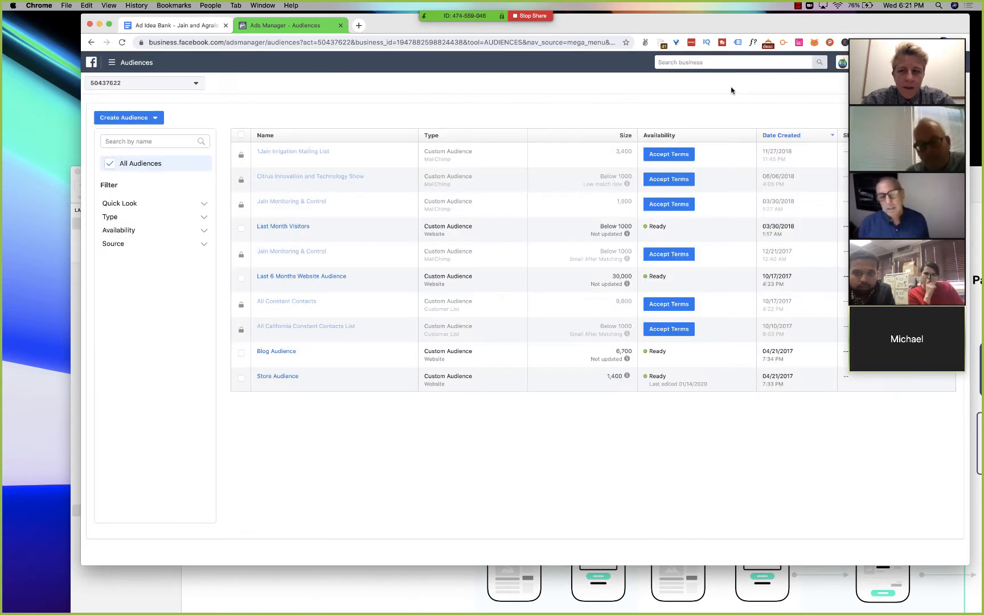
- Examine the value-based and other sources offered for a lookalike audience, closing the form without selecting one
click(148, 120)
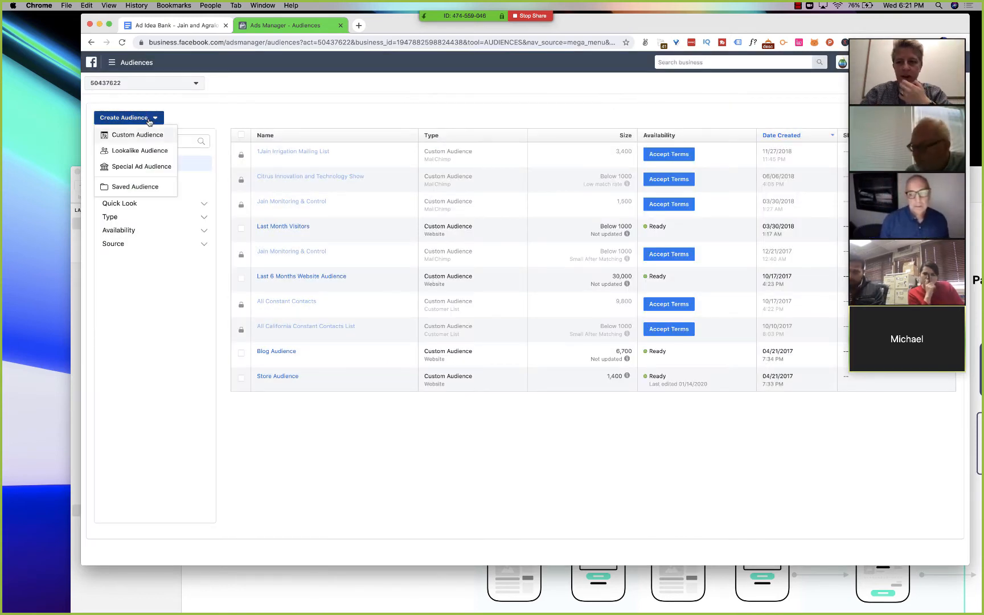
click(143, 151)
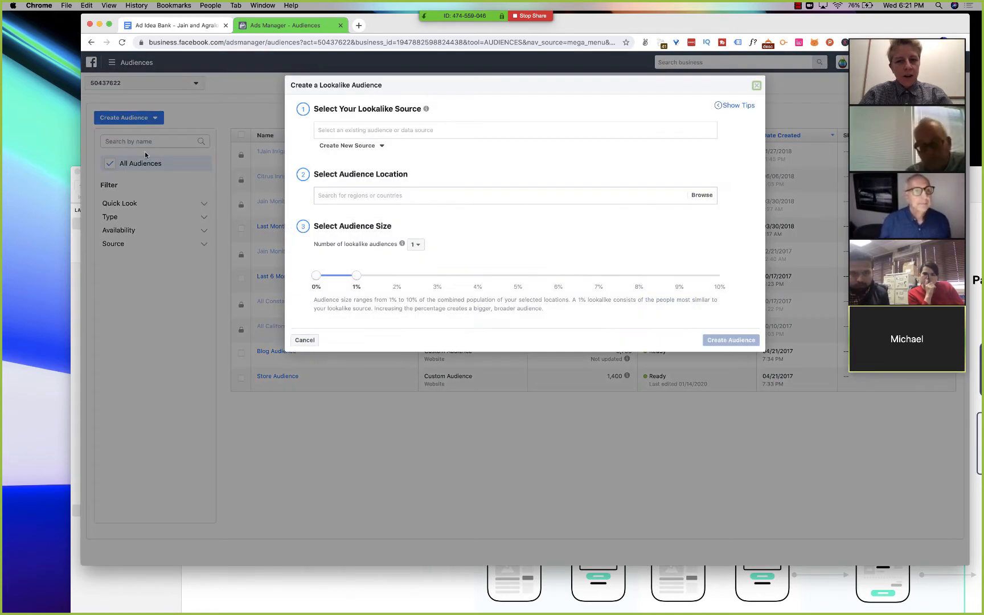
click(368, 130)
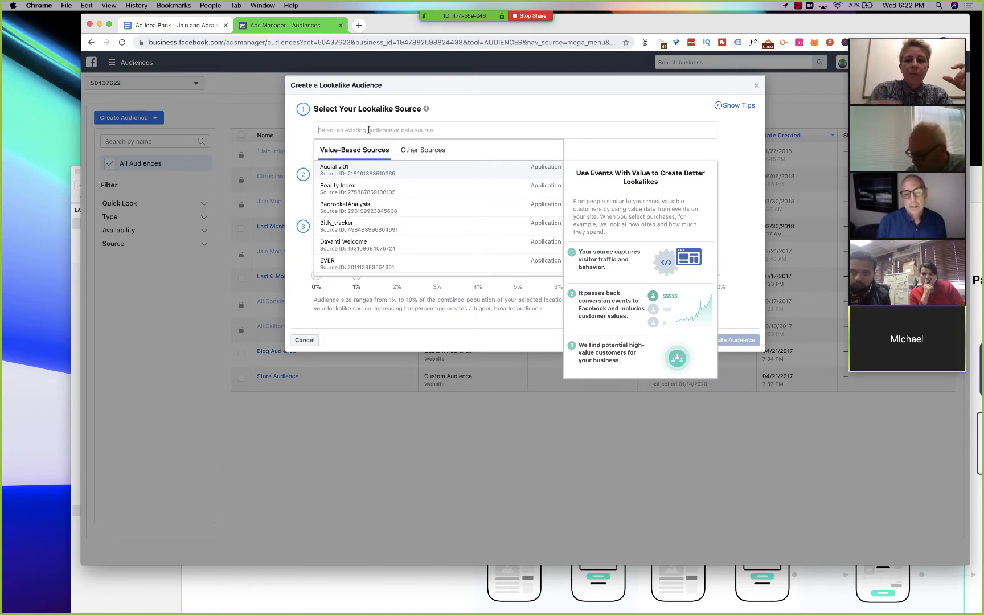
click(486, 108)
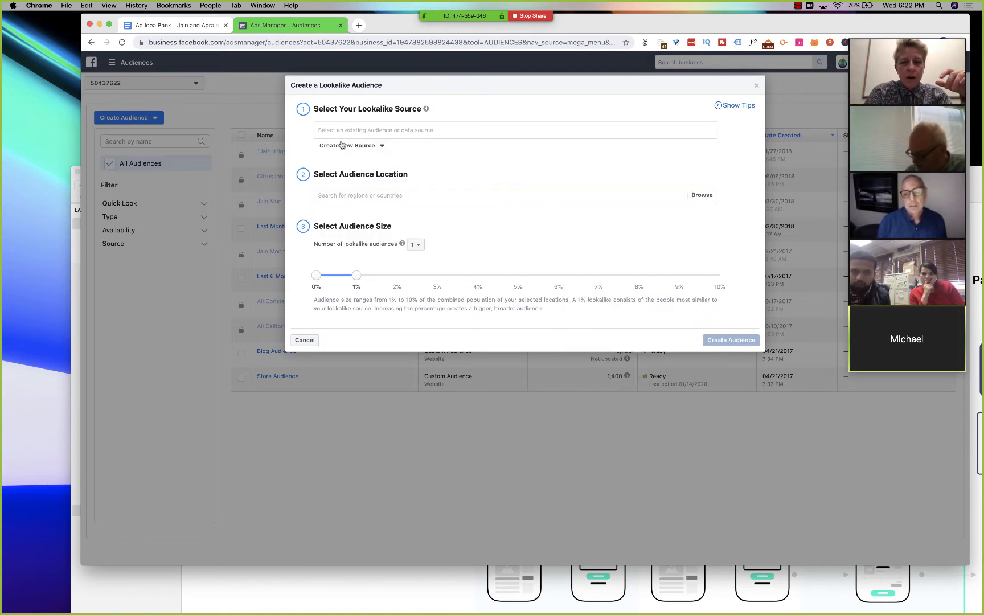
click(412, 129)
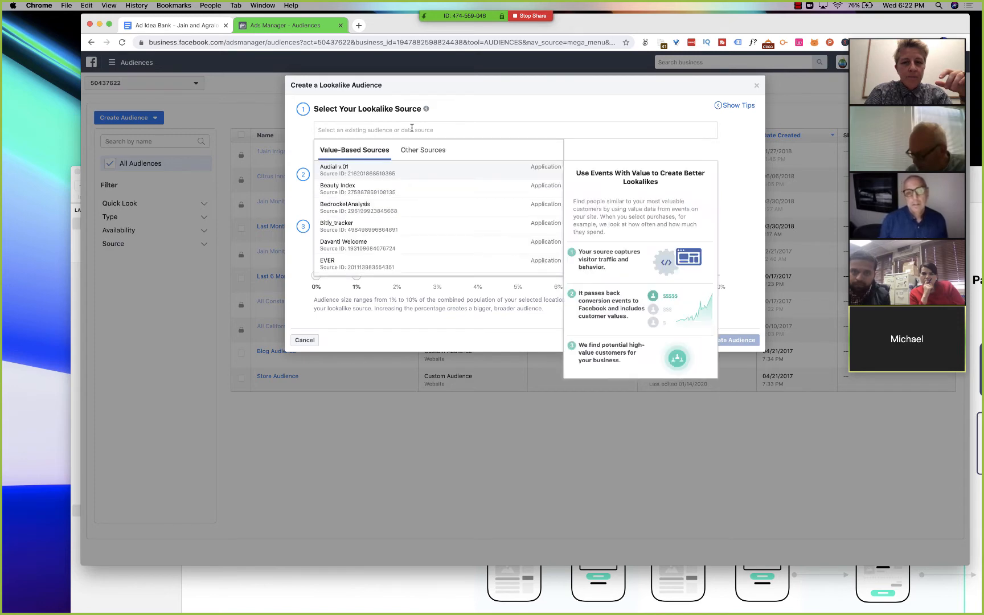
click(418, 150)
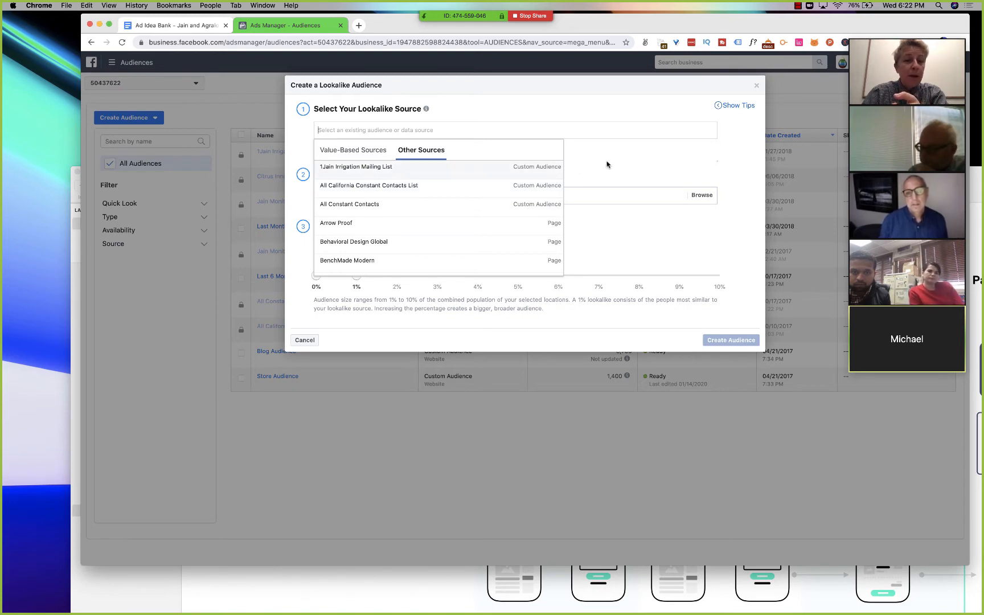
click(757, 87)
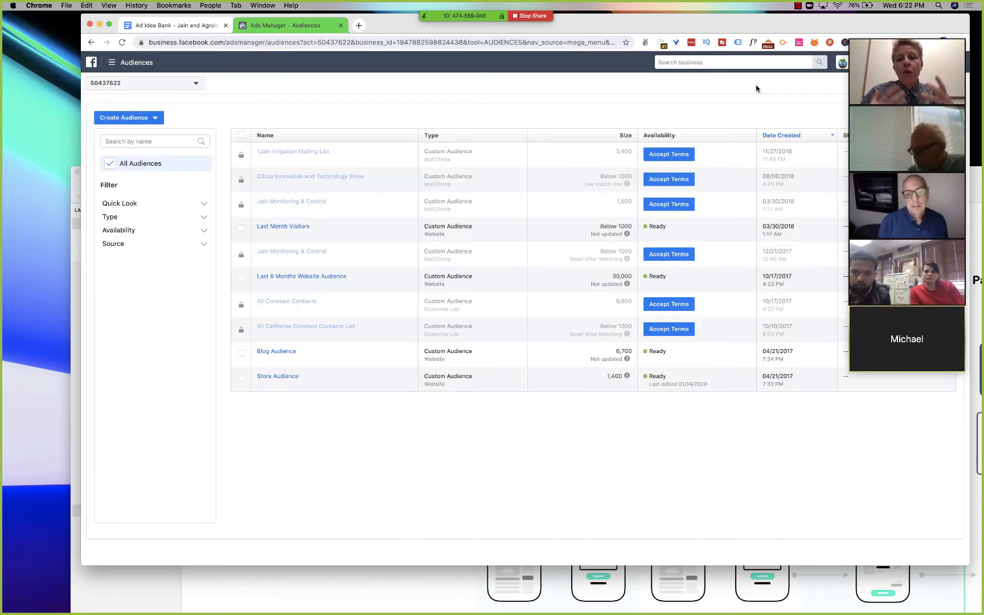
- Start a saved audience with California replacing the United States as location, limited to people living in this location
click(154, 118)
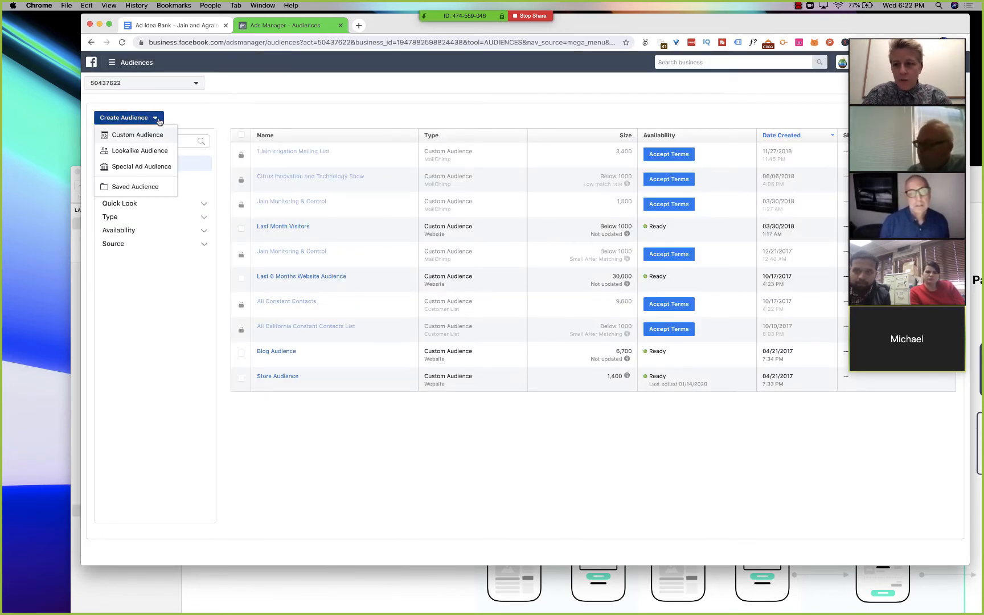
click(139, 192)
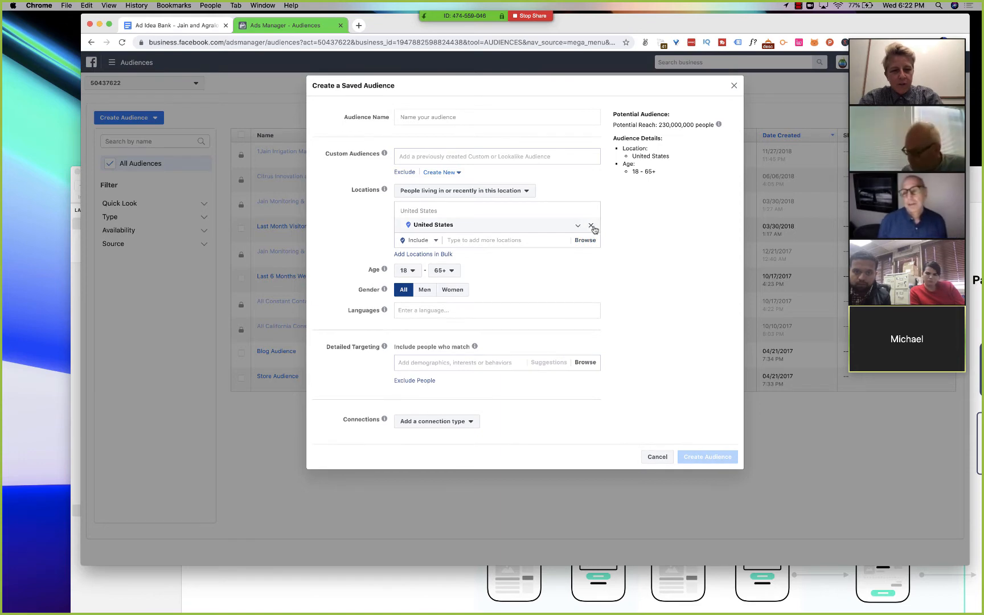
click(593, 227)
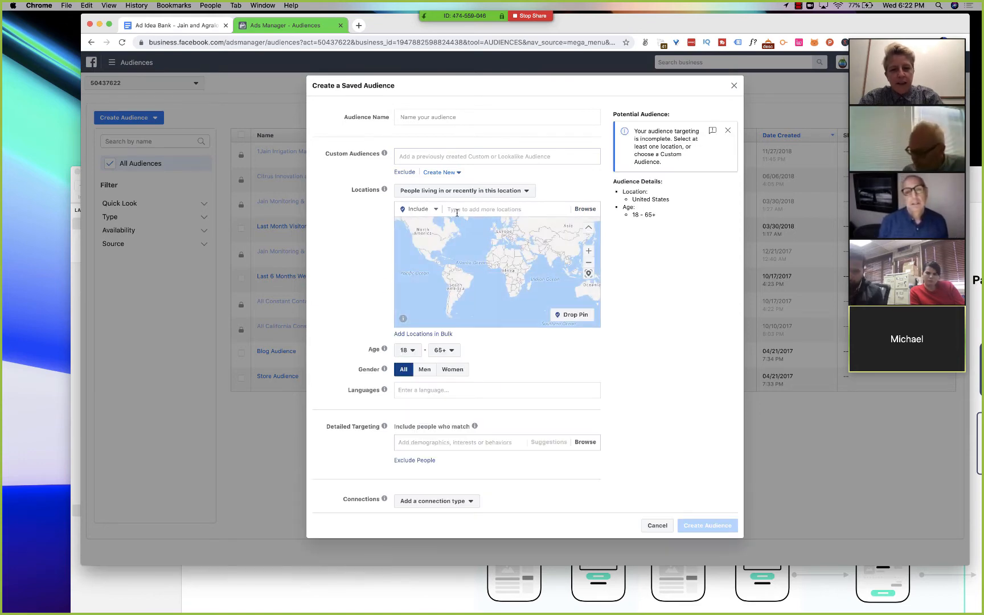
text(california)
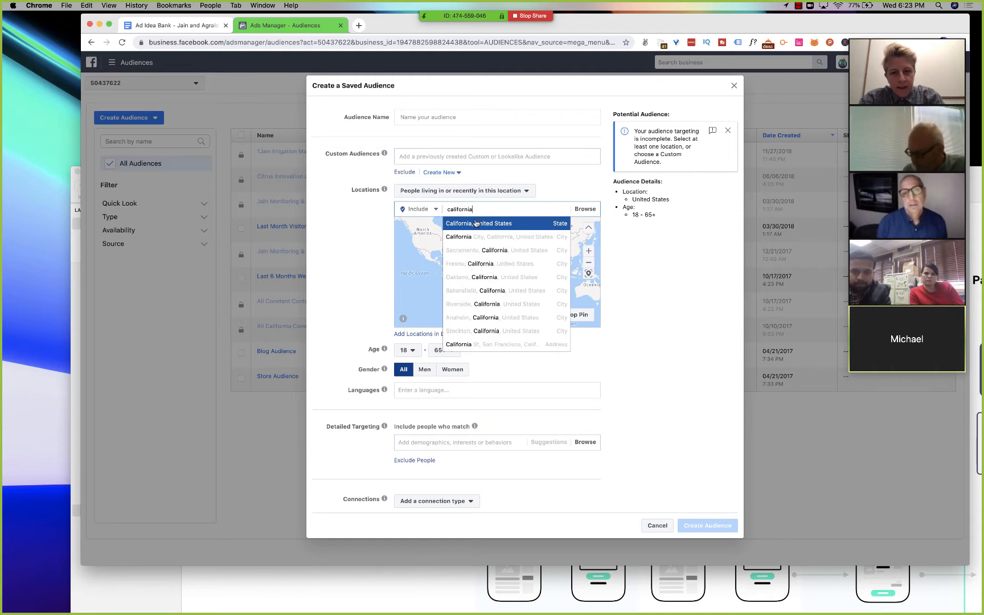
click(476, 223)
click(512, 191)
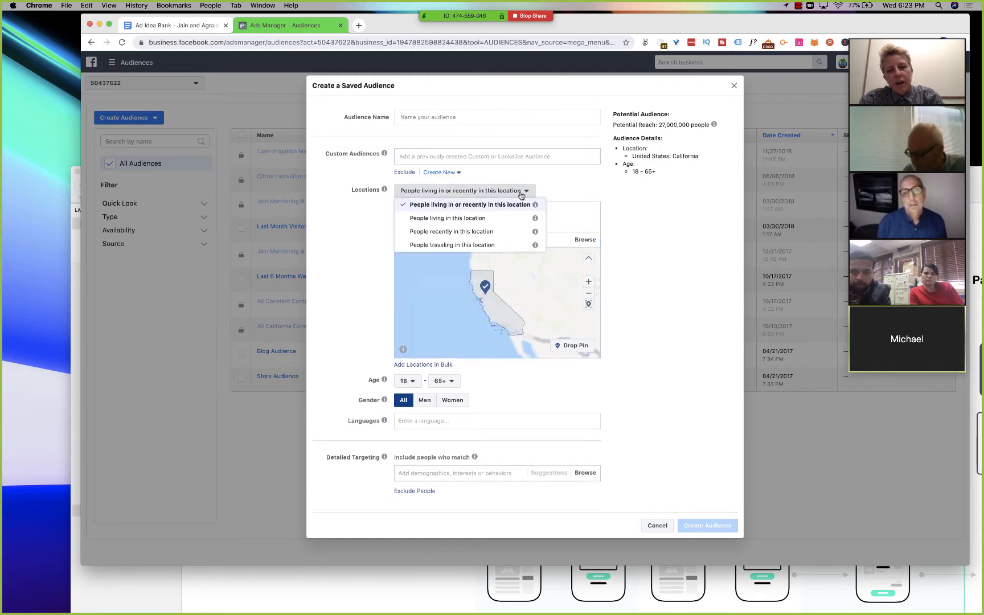
click(510, 221)
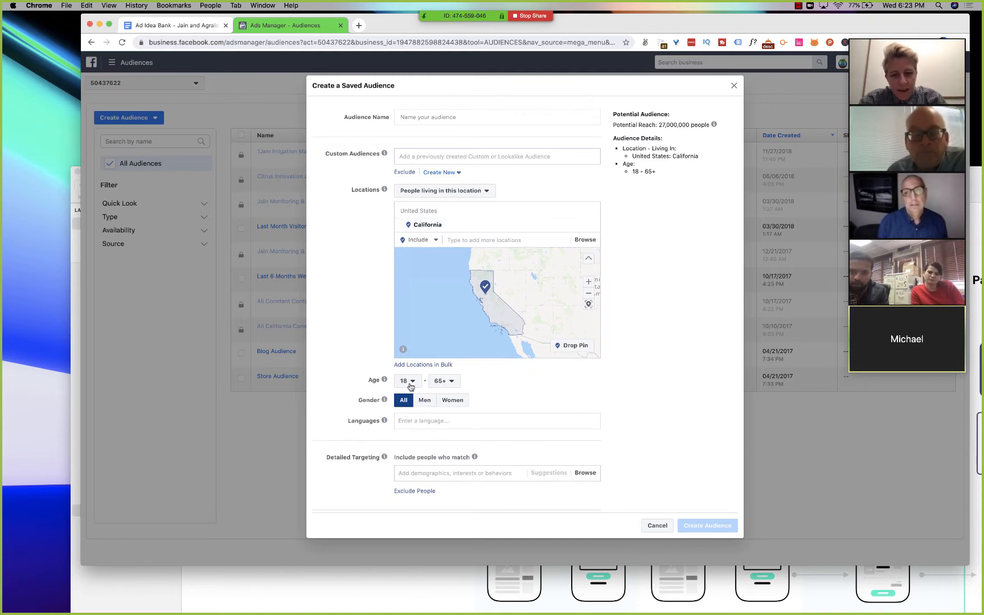
- Search the detailed targeting for "farmer", review the suggestions, and add the Farmer interest to the saved audience
scroll(470, 383, down, 2)
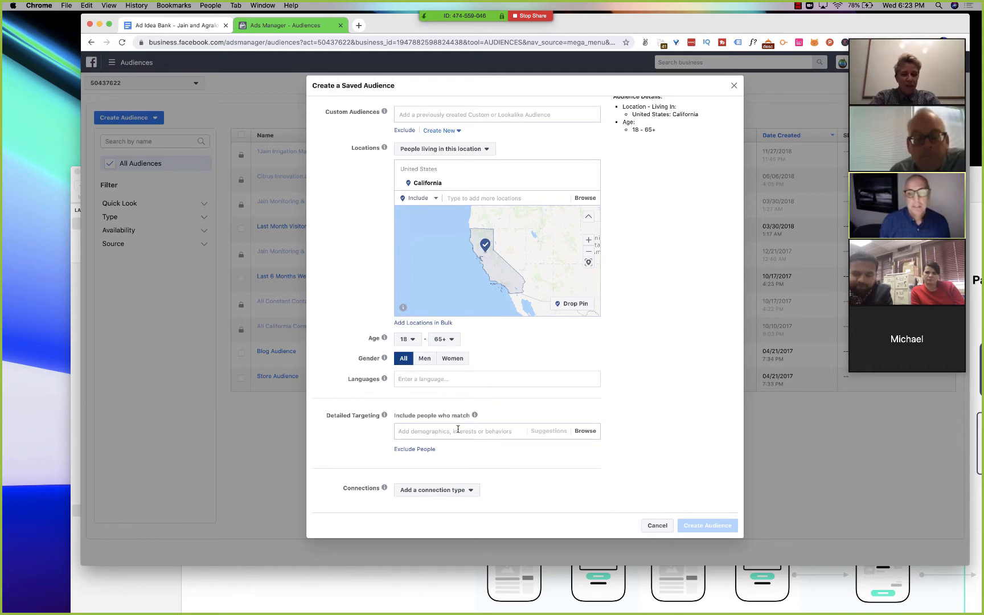
click(498, 434)
text(farmer)
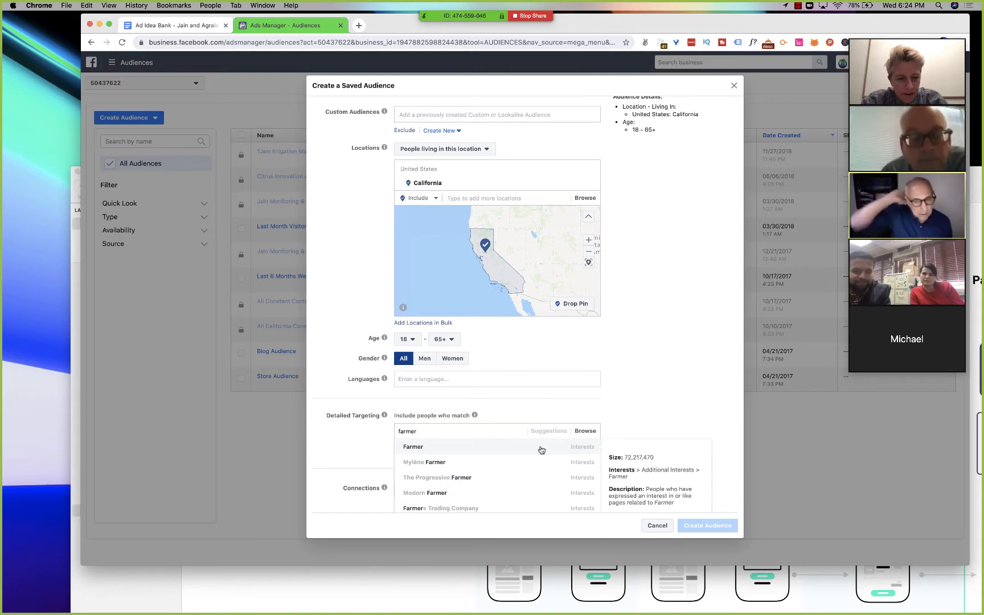
scroll(674, 399, down, 2)
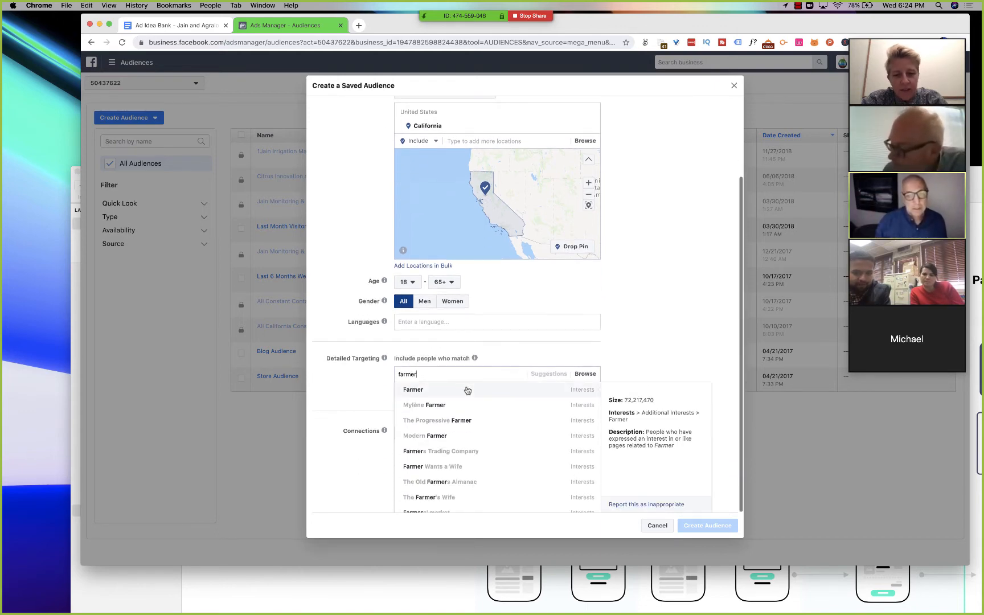
scroll(462, 439, down, 3)
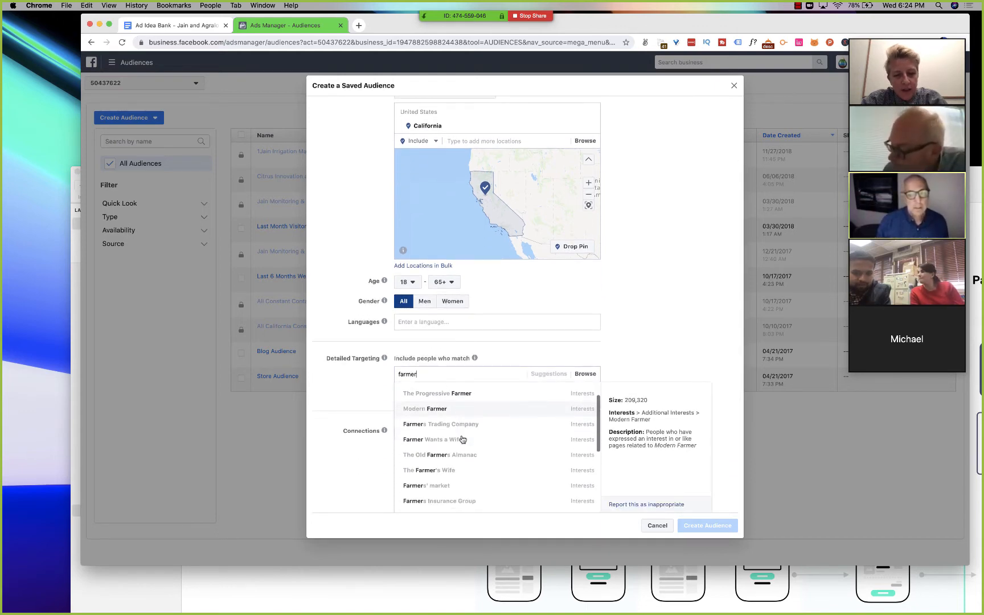
scroll(463, 439, down, 4)
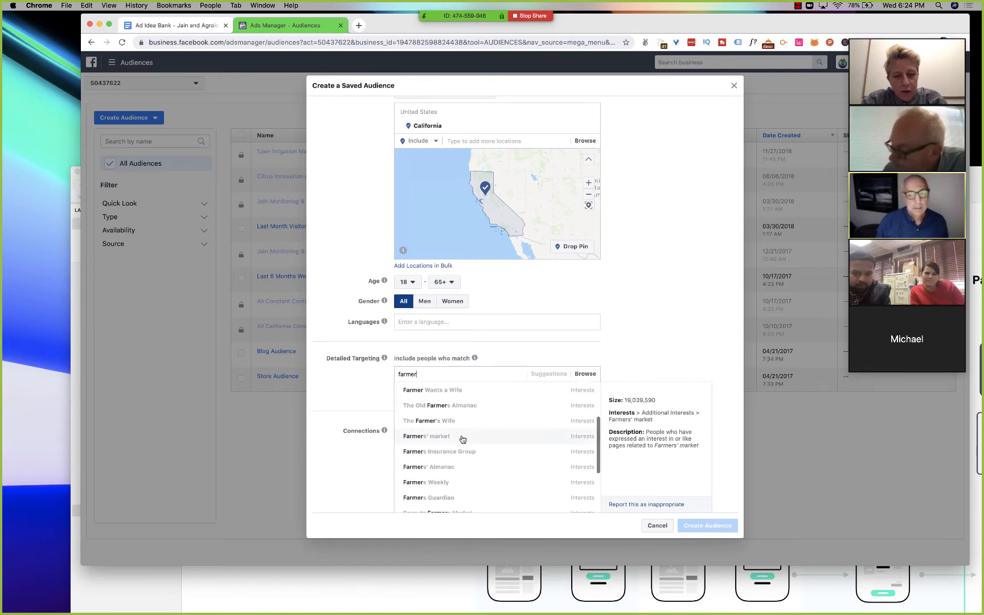
scroll(462, 438, down, 4)
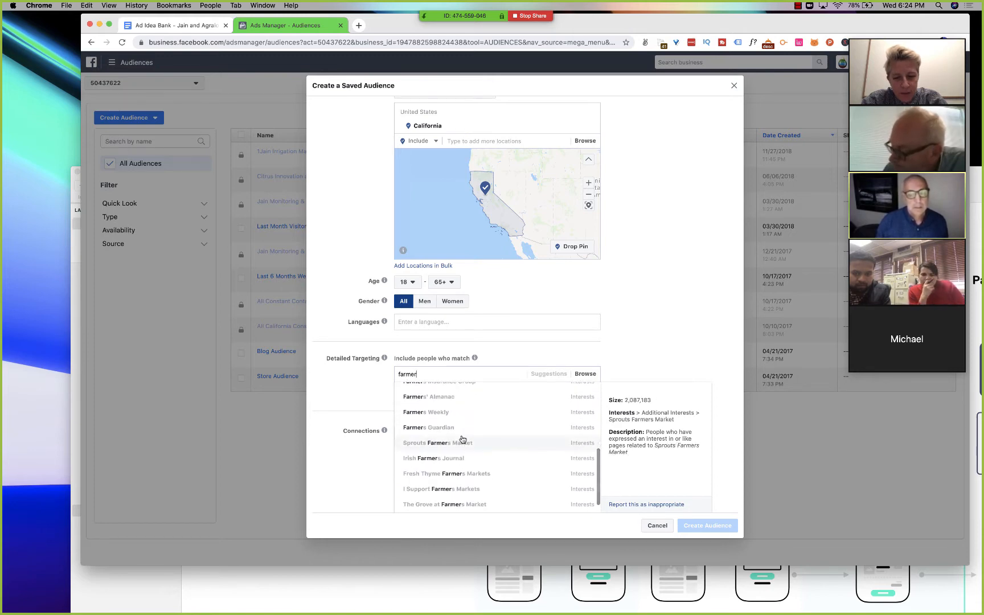
scroll(463, 438, up, 3)
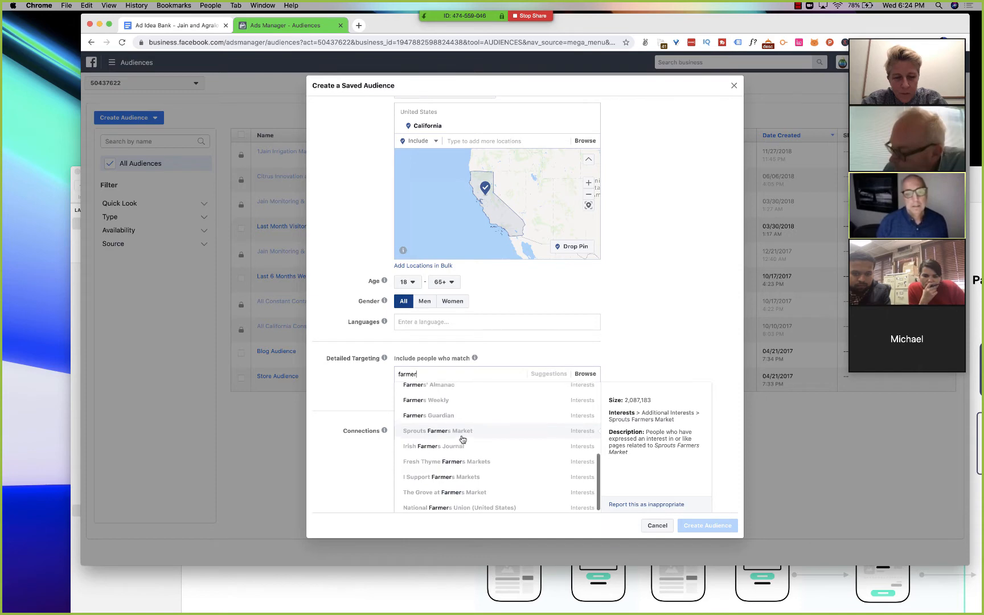
scroll(463, 438, up, 7)
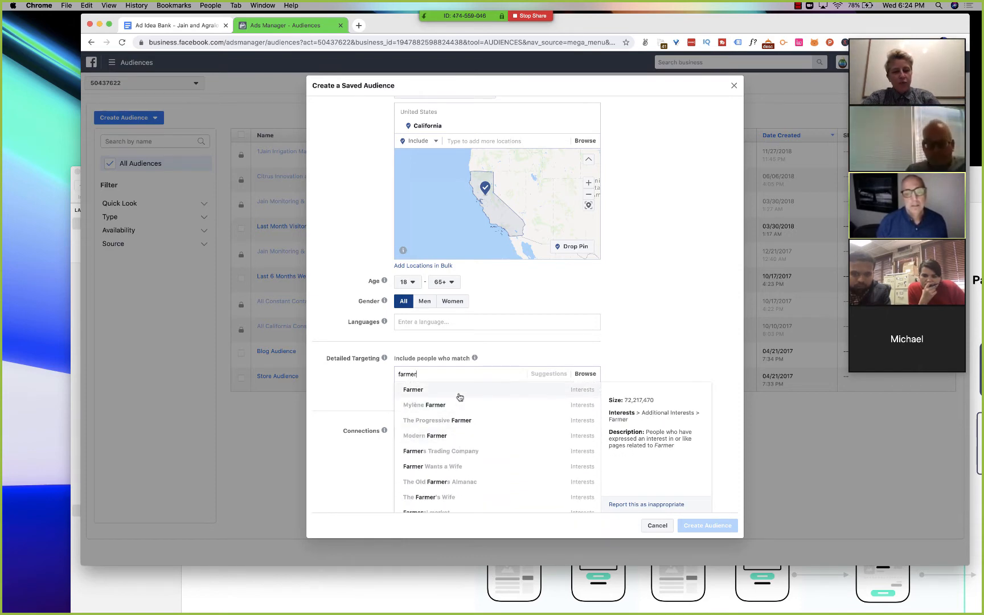
click(522, 395)
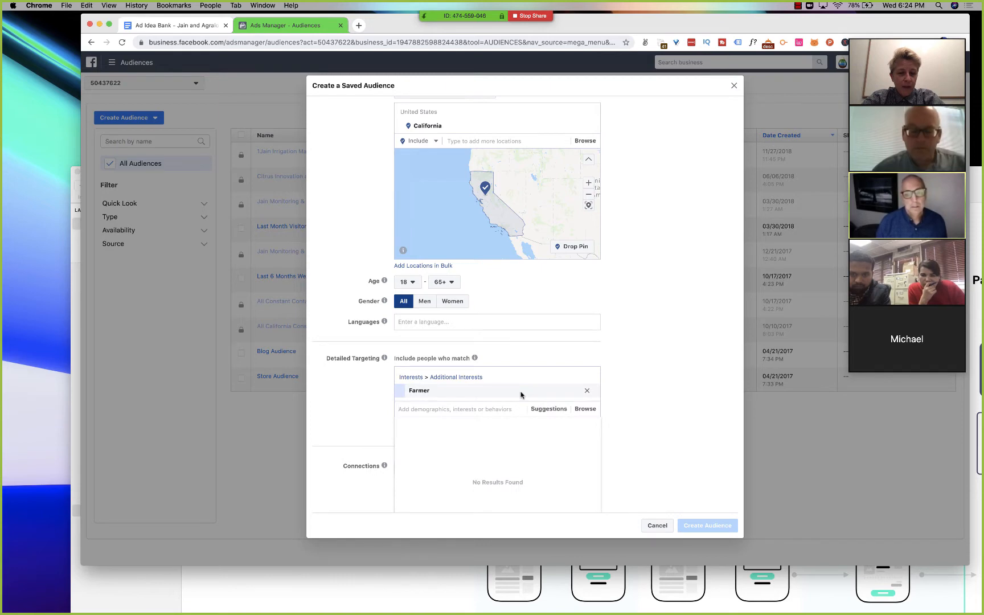
scroll(681, 361, down, 2)
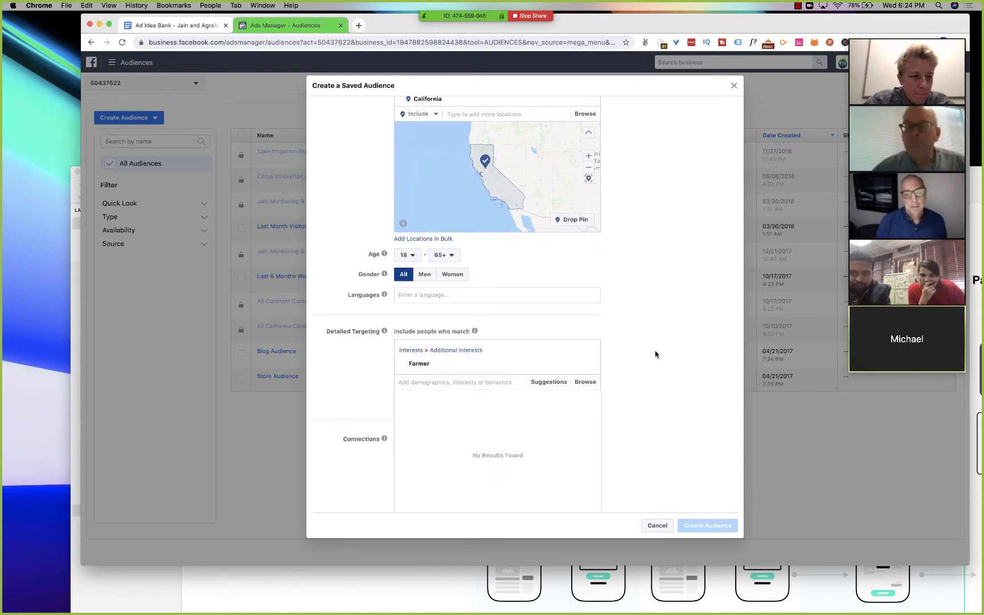
- Search the detailed targeting for "cat", view the matching interests, and clear the search without adding any
scroll(655, 355, down, 1)
mouse_move(519, 363)
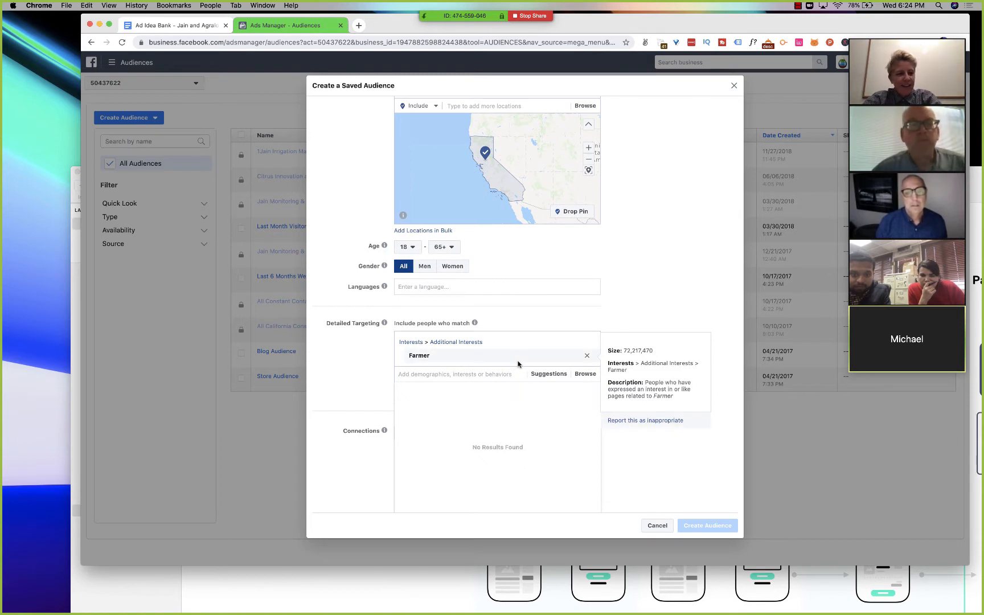
text(f)
key(BackSpace)
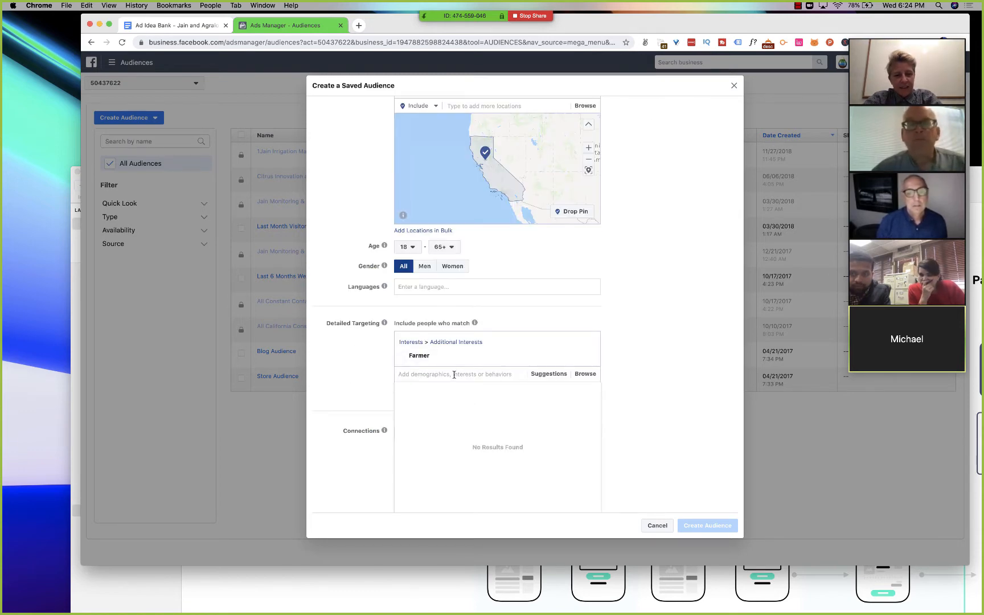
text(cat)
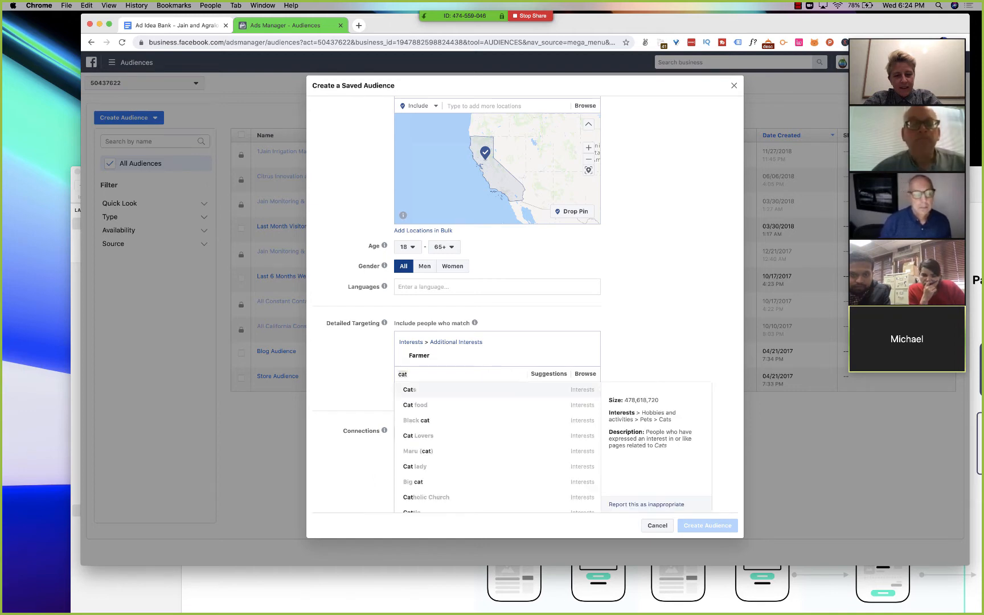
key(BackSpace)
key(BackSpace)
key(BackSpace)
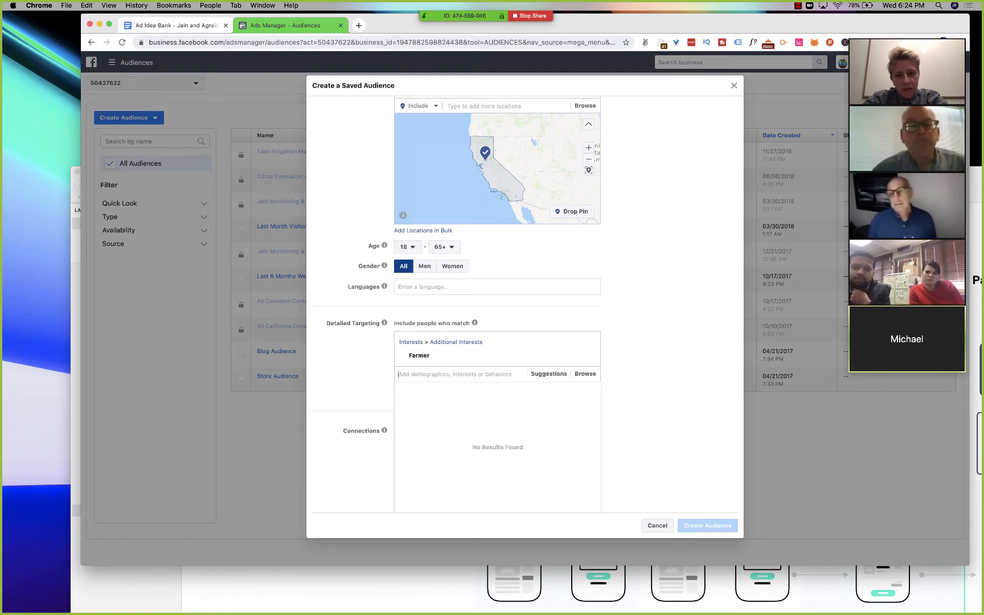
- Search the detailed targeting for "netafim" and for "irrigation", leaving the suggestions without adding an interest
text(net)
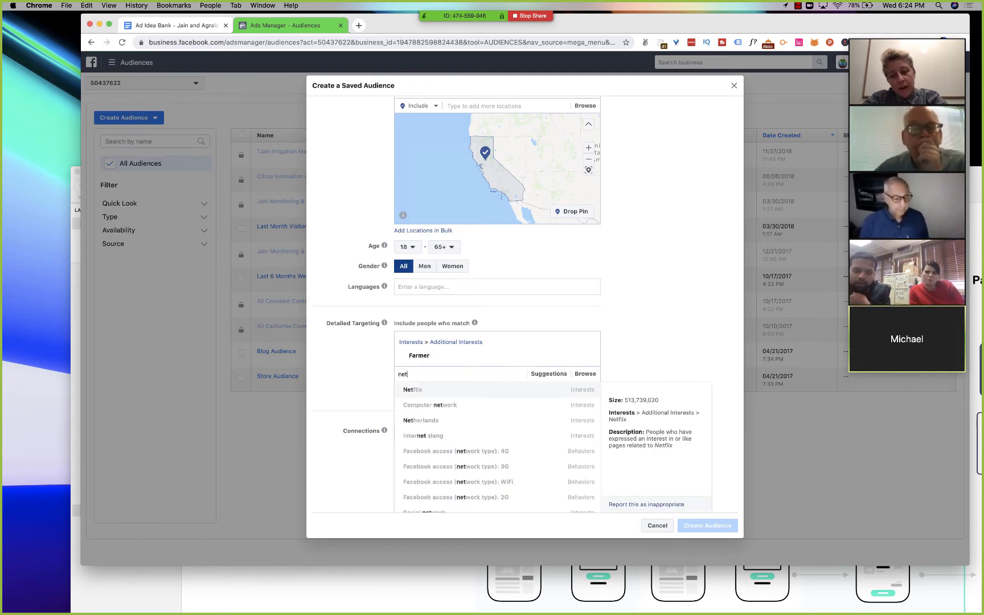
text(afim)
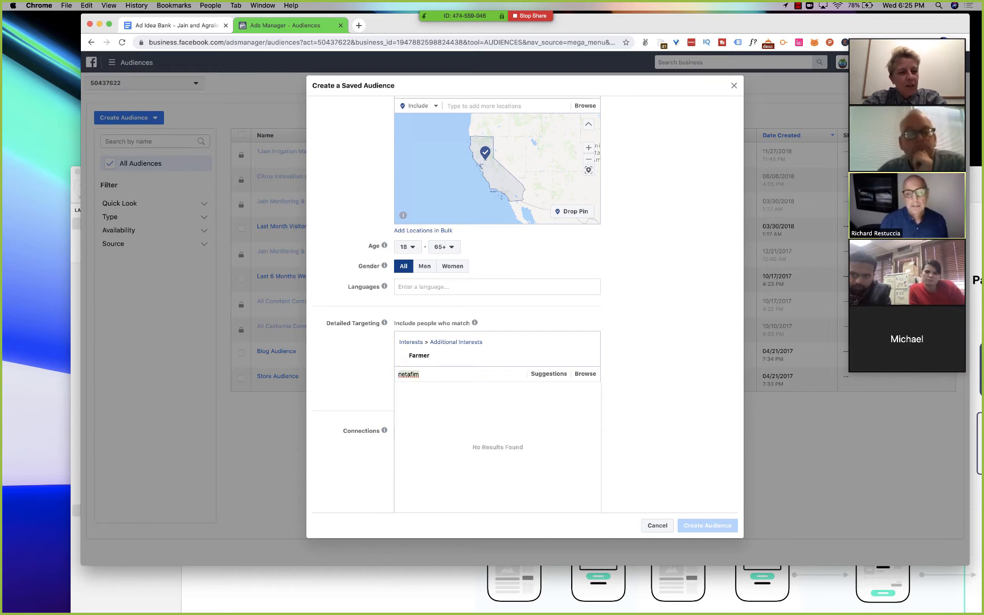
key(BackSpace)
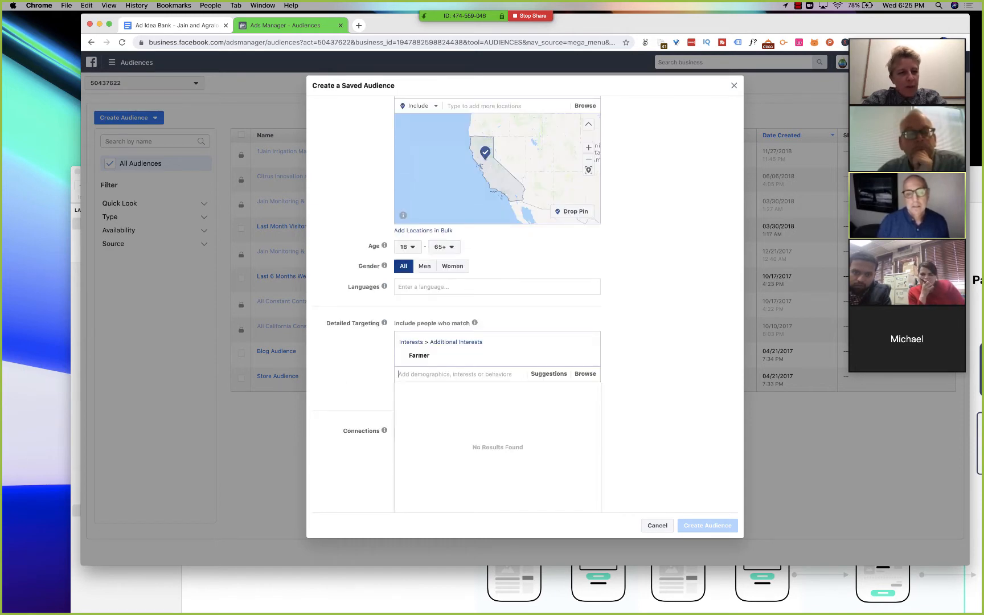
text(irrigation)
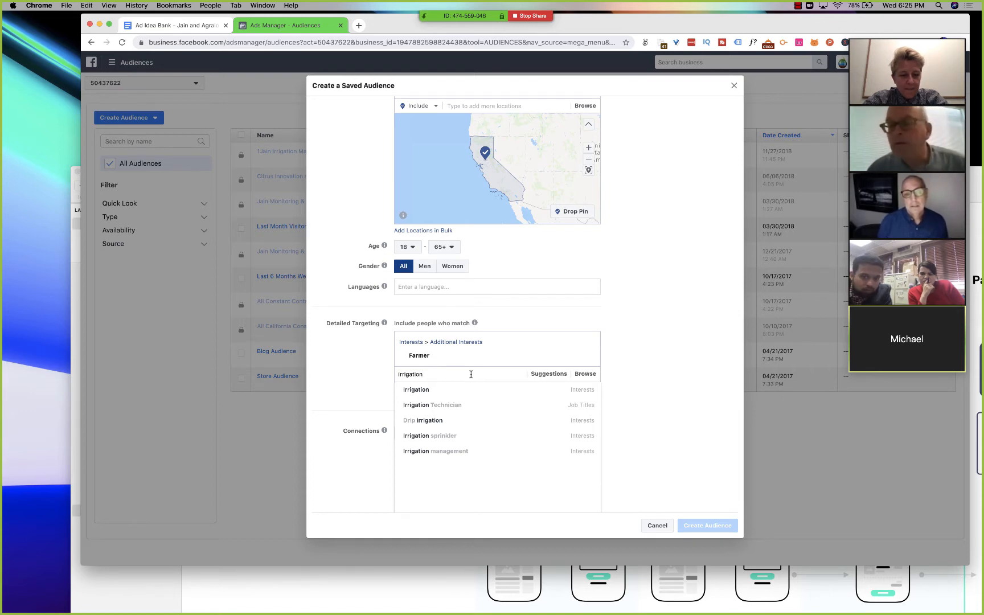
key(XF86AudioRaiseVolume)
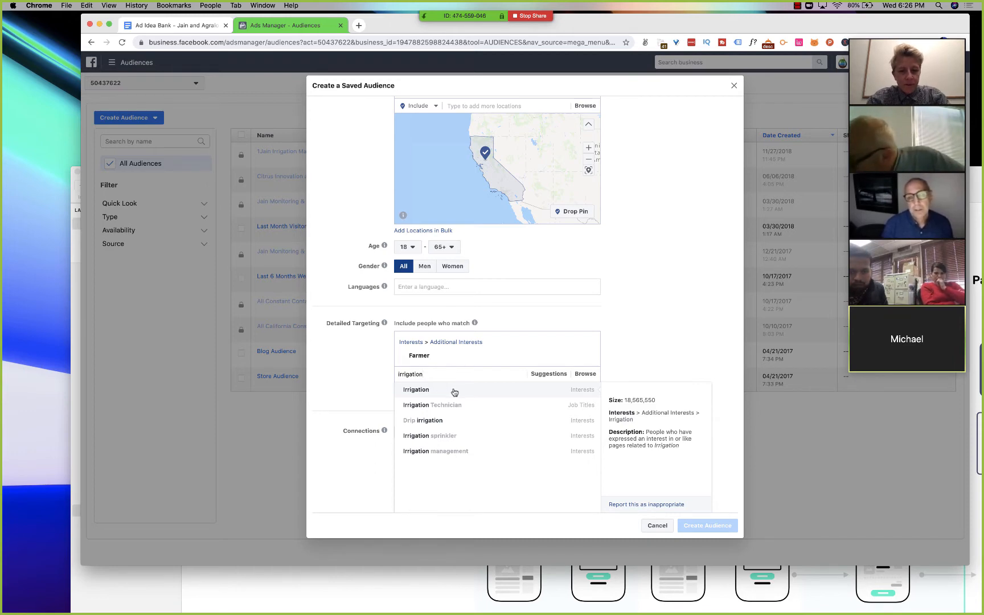
click(635, 331)
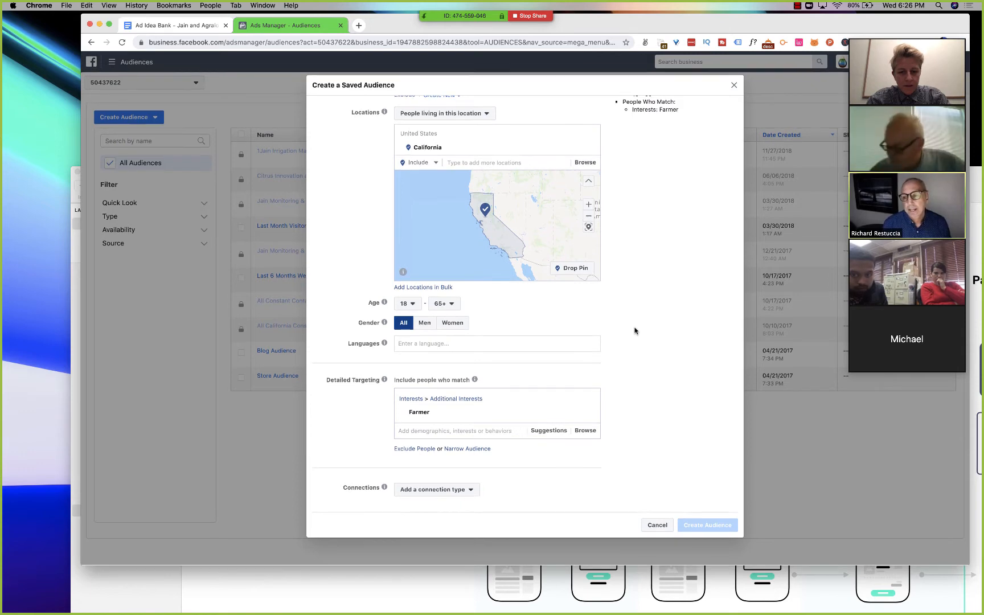
- Search the detailed targeting for the phrase "my job depends on ag"
click(490, 434)
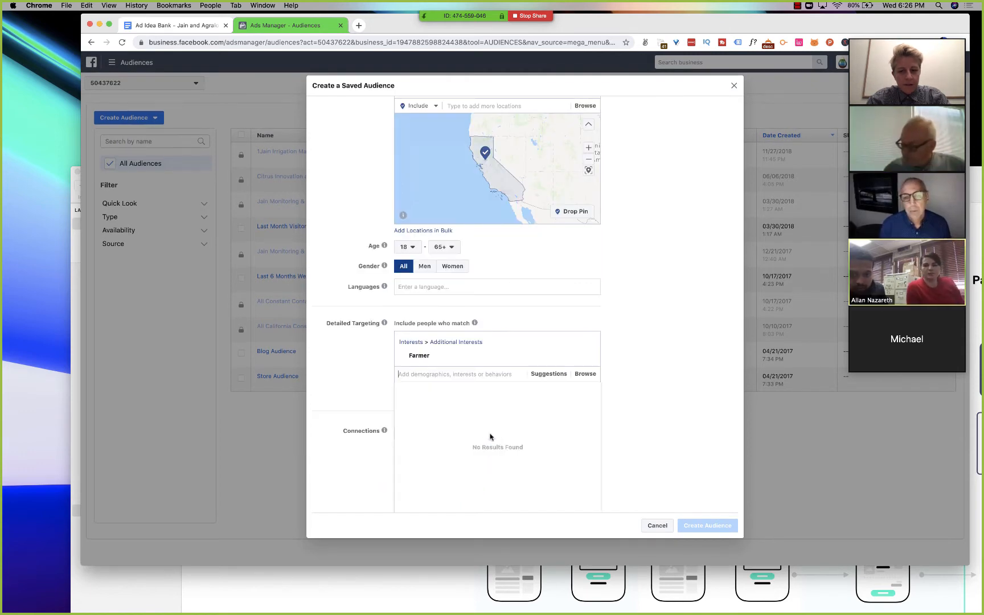
text(my job depen)
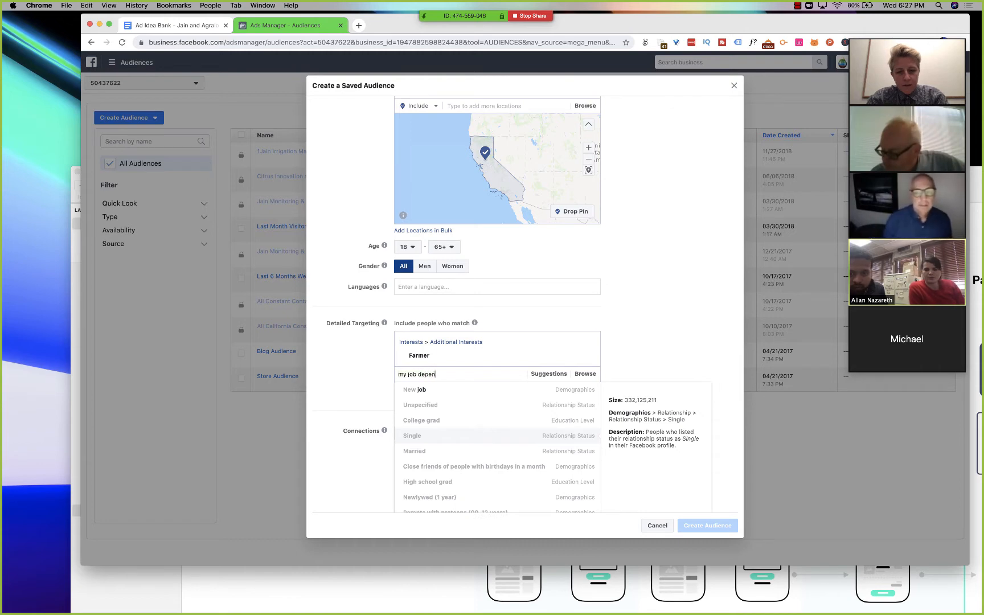
text(ds on ag)
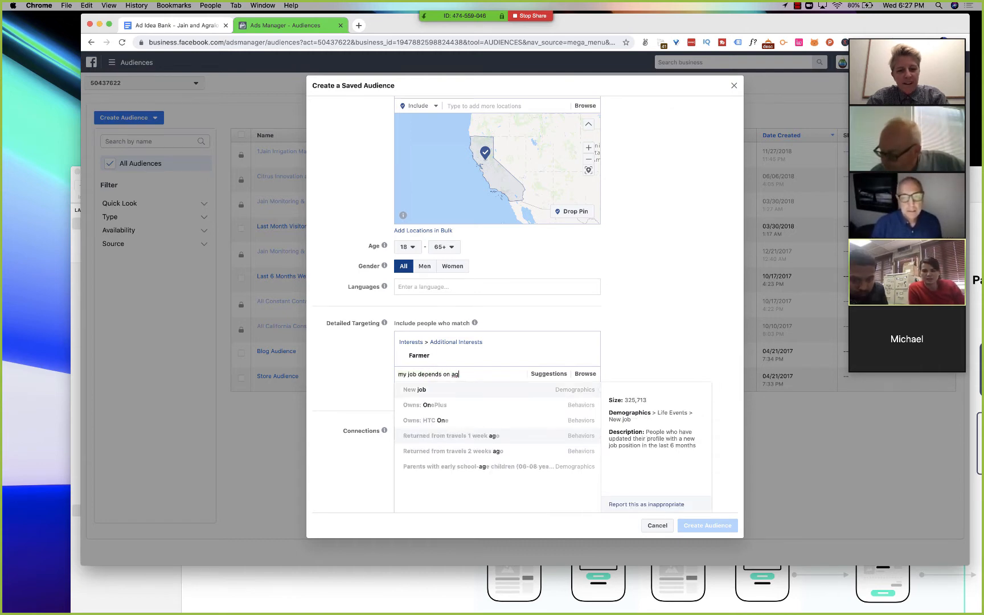
- Search the detailed targeting for "agriculture" and add the Precision agriculture interest to the saved audience
key(super+a)
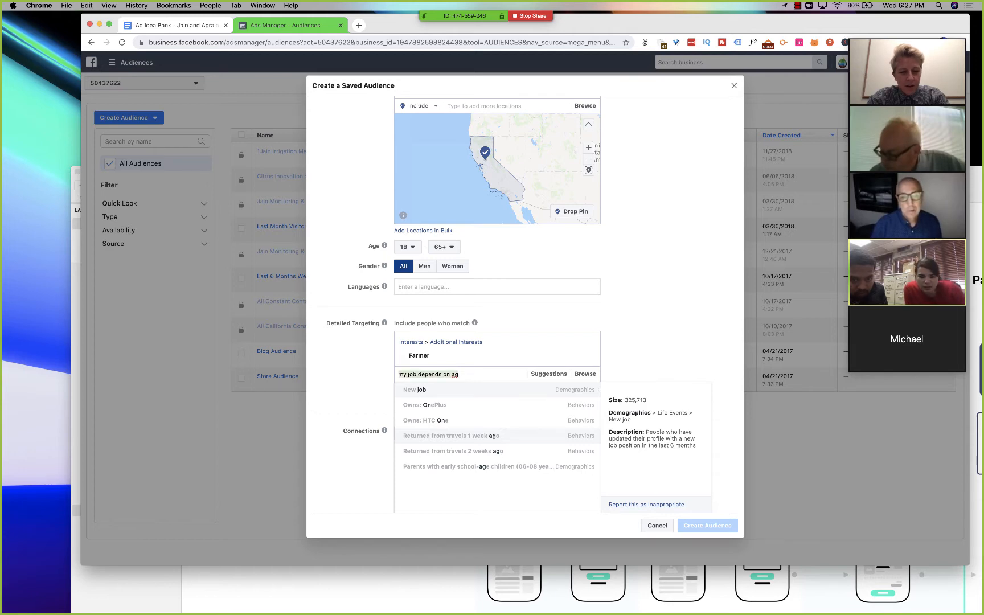
text(agrictu)
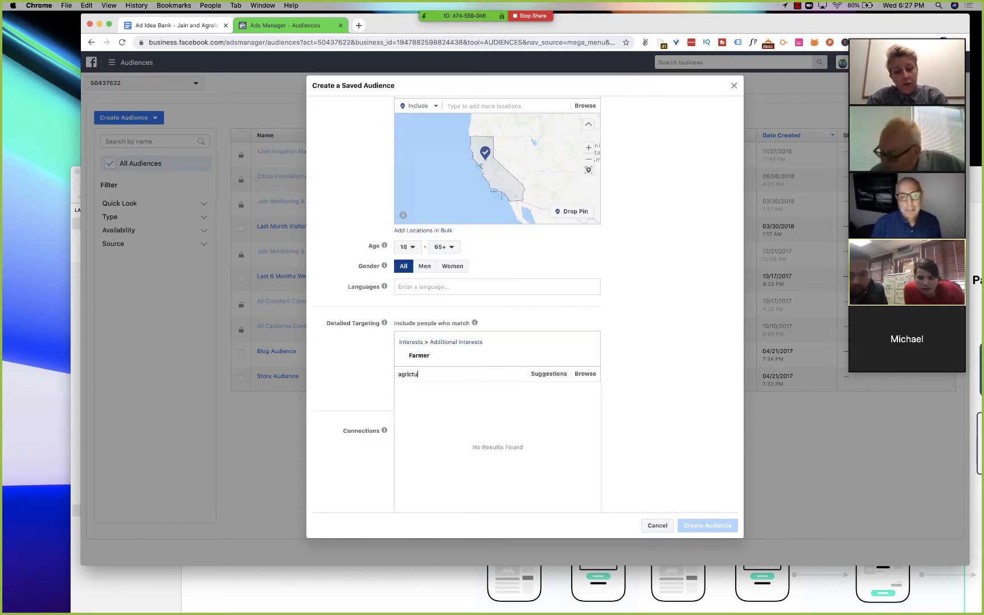
key(BackSpace)
key(BackSpace)
text(ulture)
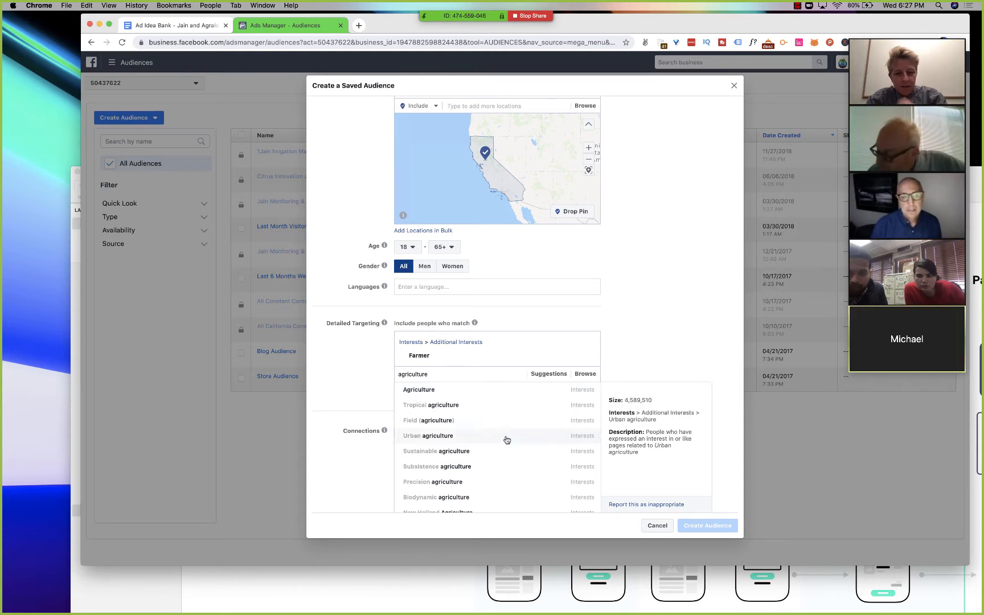
click(498, 483)
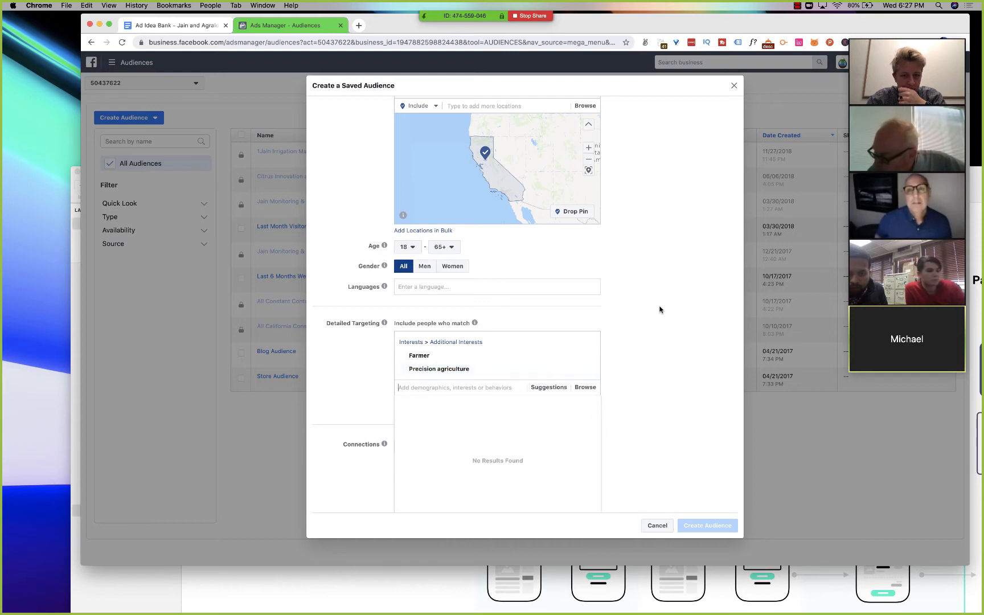
- Check the potential audience summary and remove the Precision agriculture interest from the detailed targeting
scroll(660, 309, up, 5)
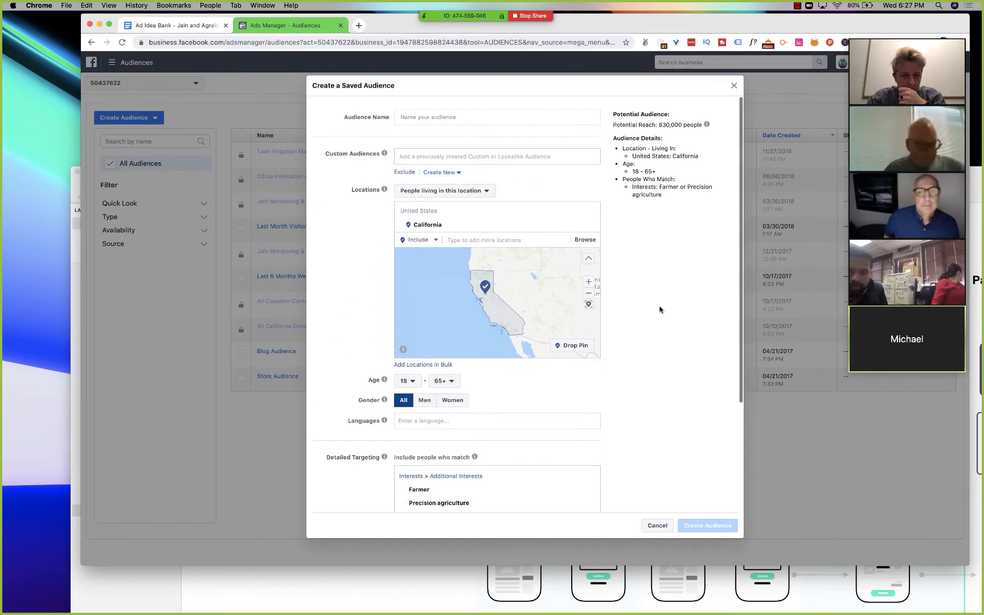
scroll(659, 309, down, 3)
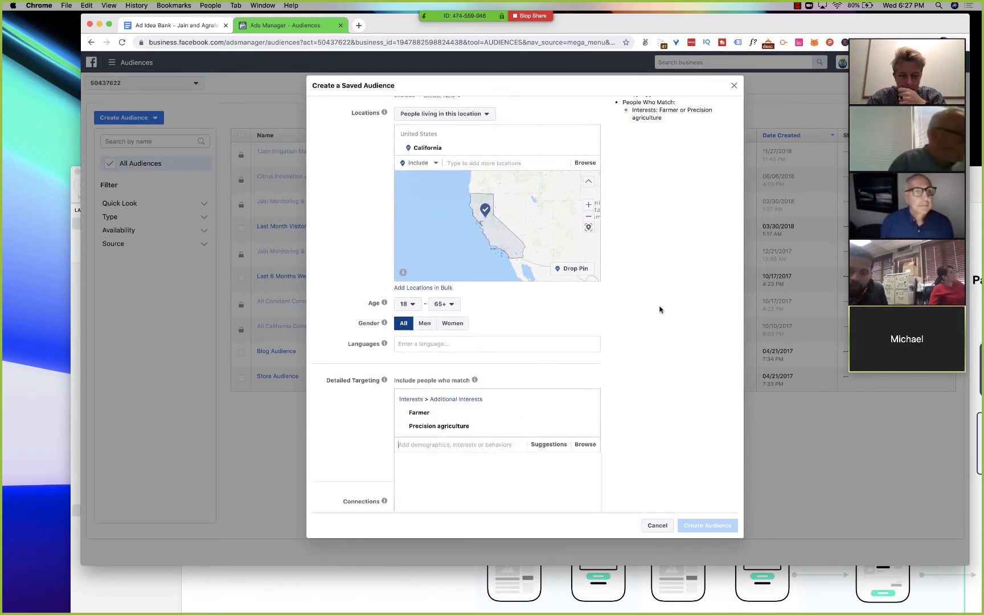
click(589, 426)
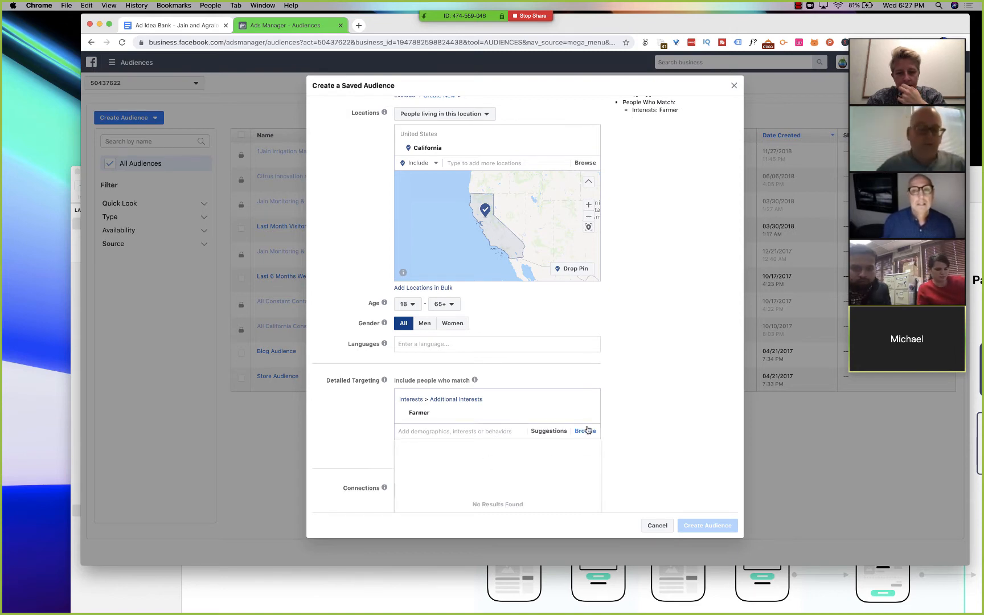
- Search the detailed targeting for a person's full name
click(436, 433)
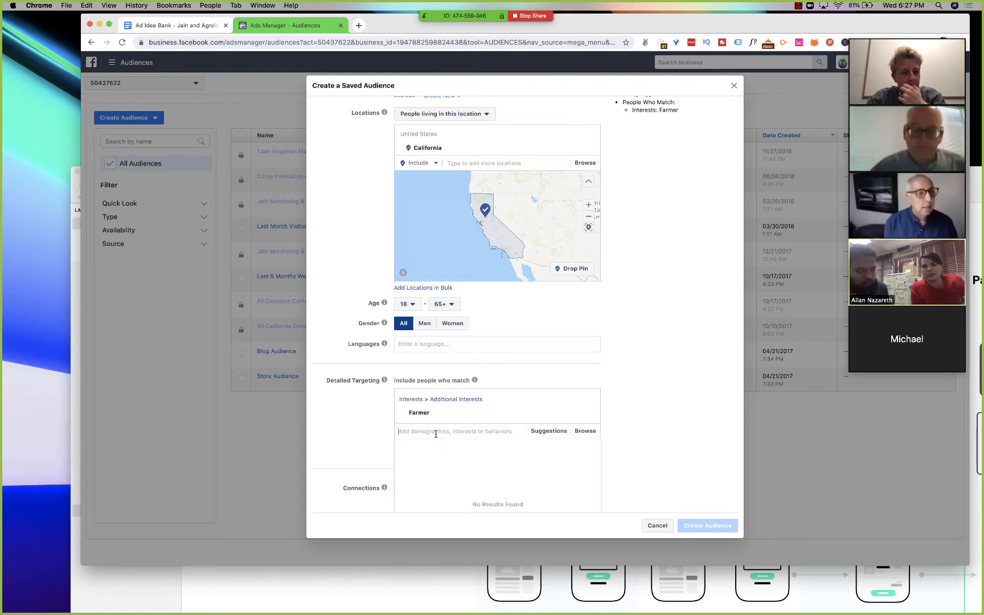
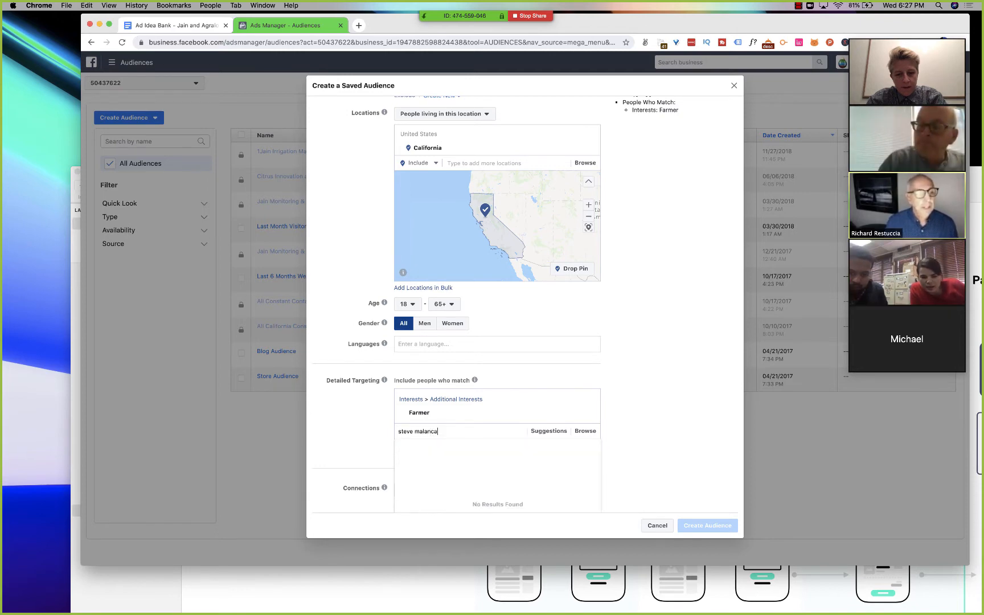
key(super+a)
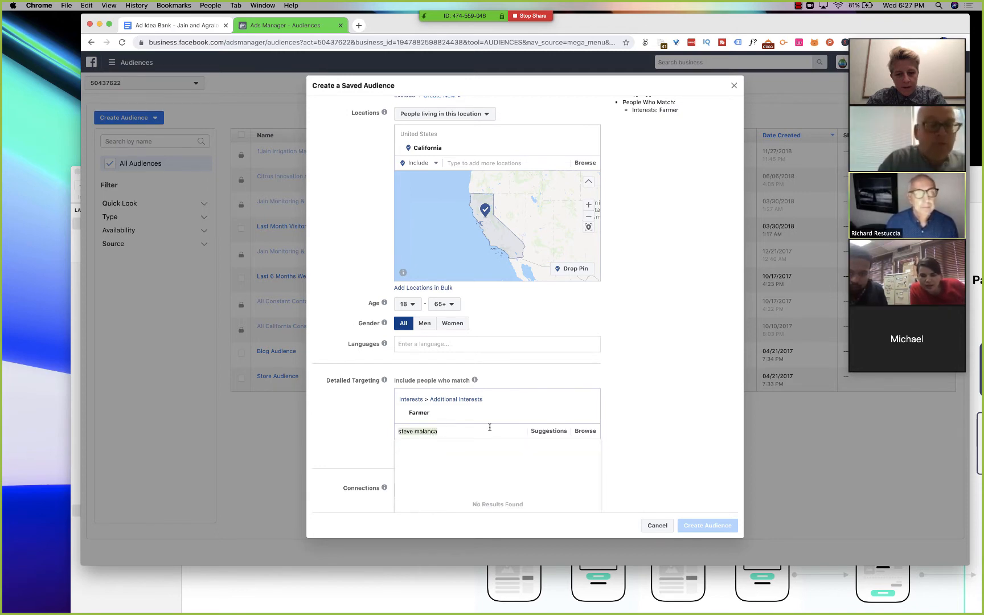
- Clear the search and examine the suggested interests, job titles and employers related to Farmer, closing the list without adding any
key(BackSpace)
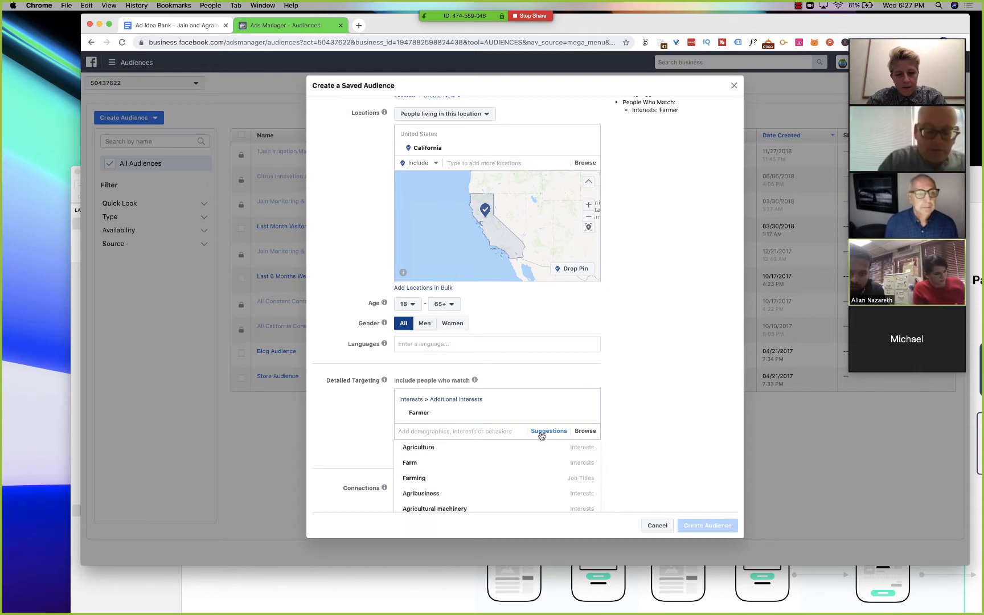
scroll(541, 436, down, 2)
scroll(541, 435, down, 1)
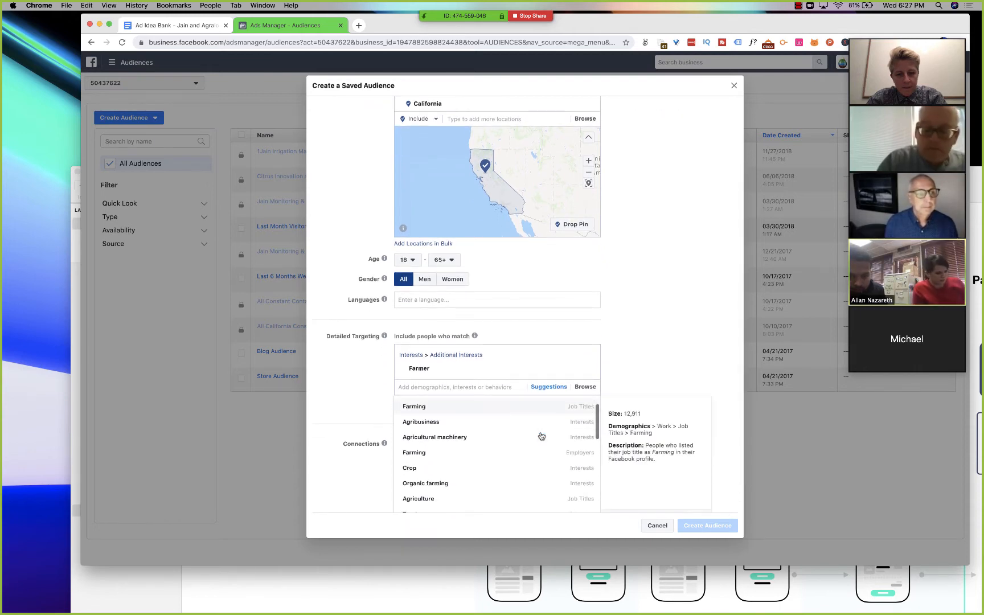
scroll(542, 435, up, 1)
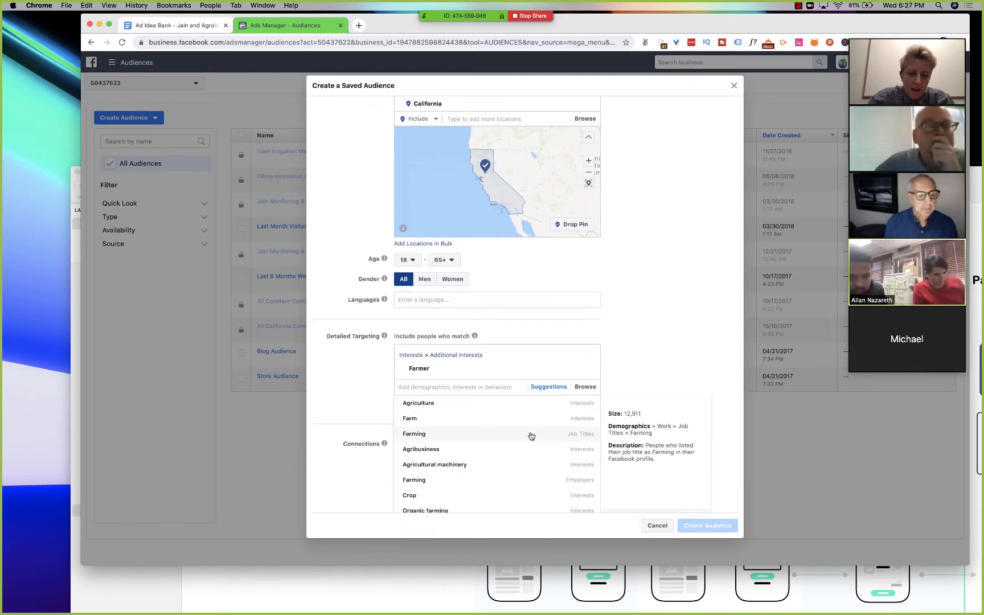
scroll(531, 436, down, 3)
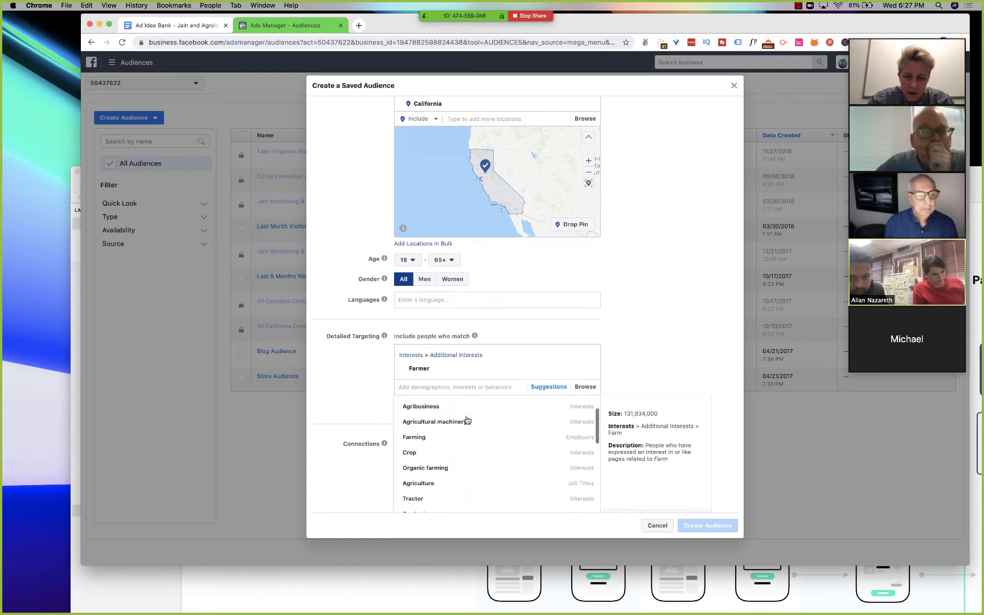
scroll(467, 421, down, 1)
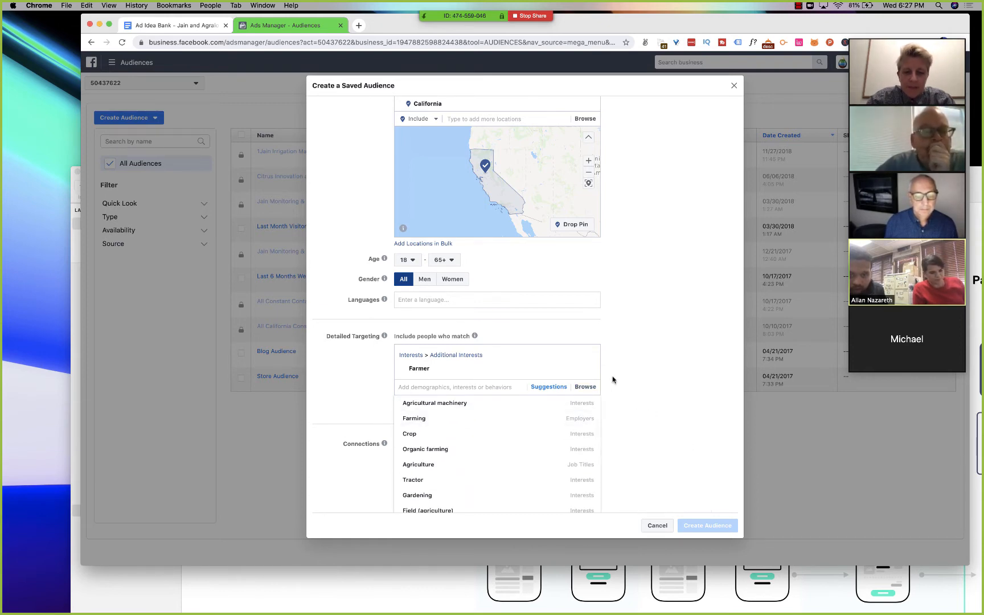
click(613, 379)
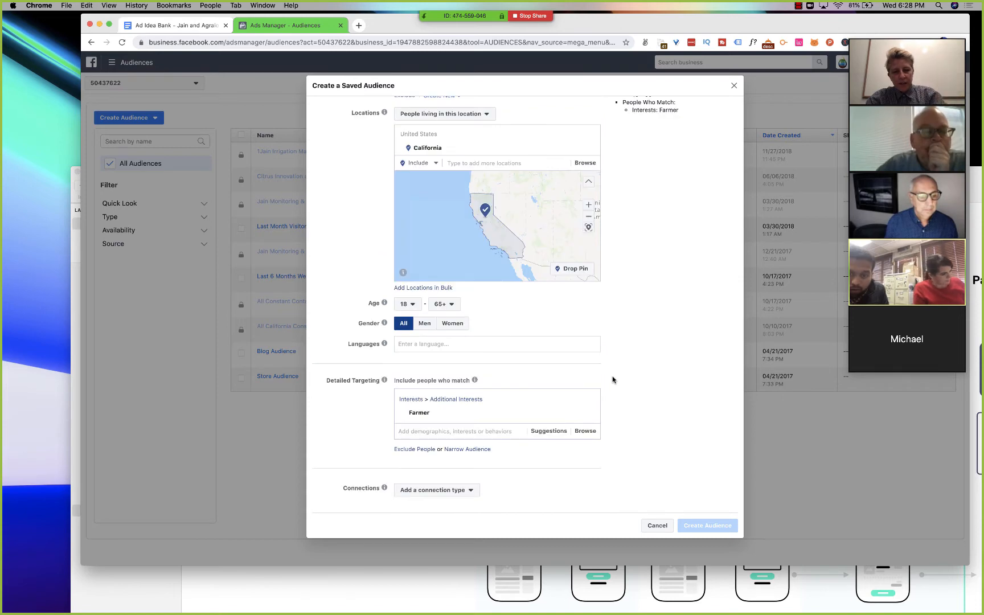
- Search the detailed targeting for "agric" and add the Agriculture interest from Business and industry alongside Farmer
click(430, 432)
text(agric)
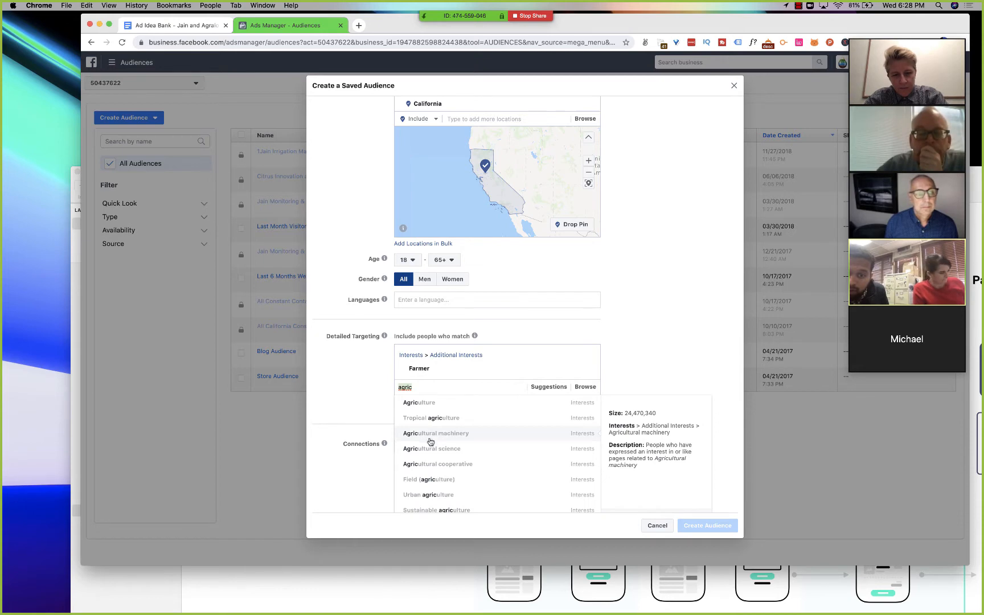
click(443, 404)
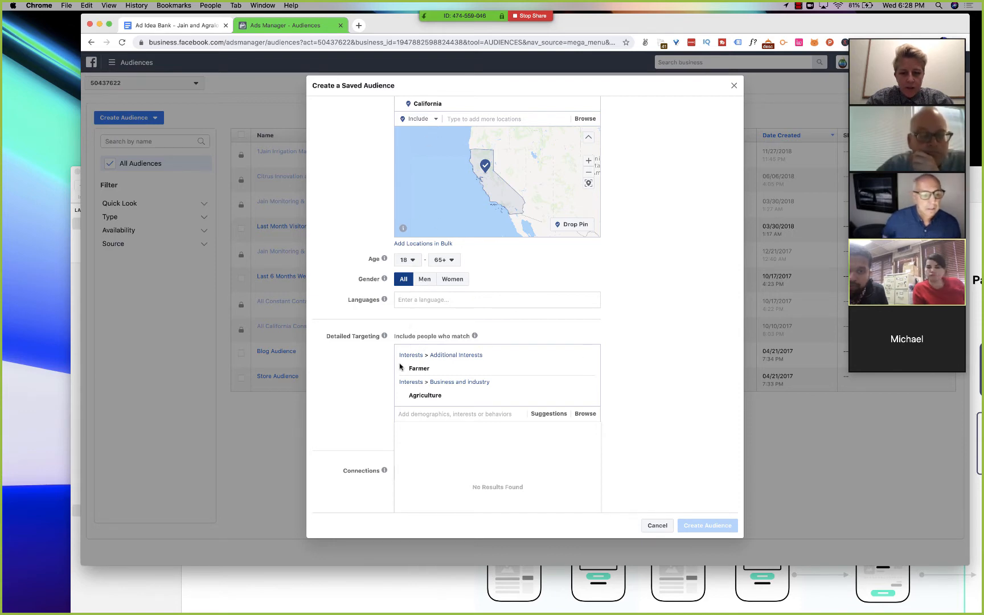
scroll(393, 339, down, 1)
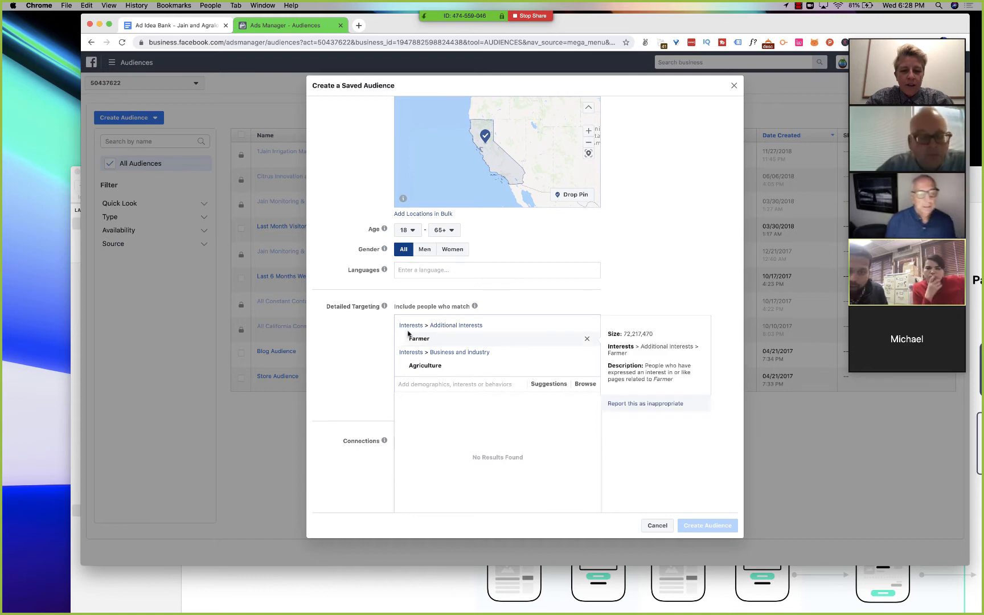
click(419, 386)
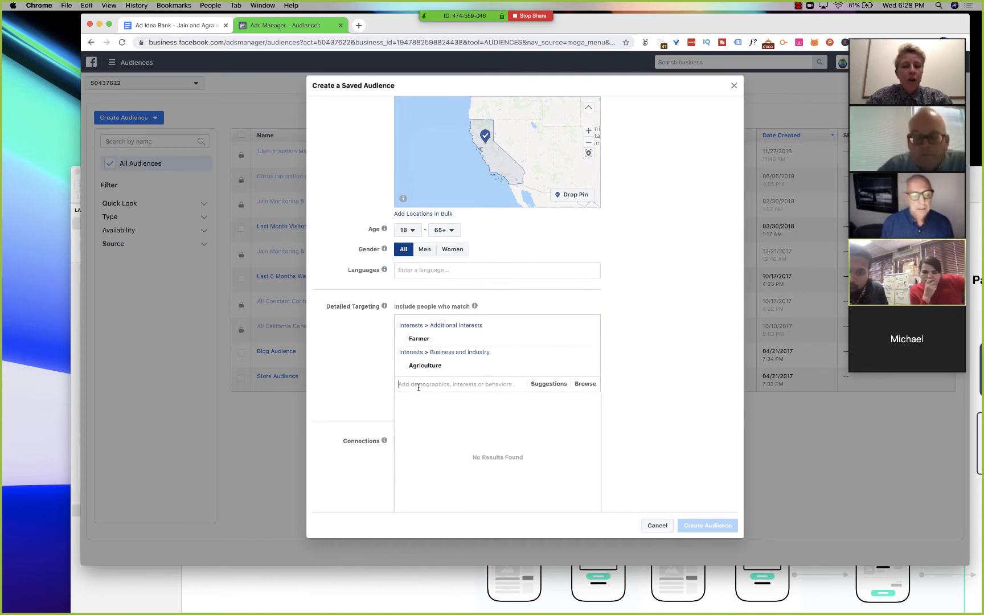
- Dismiss the open targeting search list and check the potential reach for the Farmer or Agriculture interests
click(369, 381)
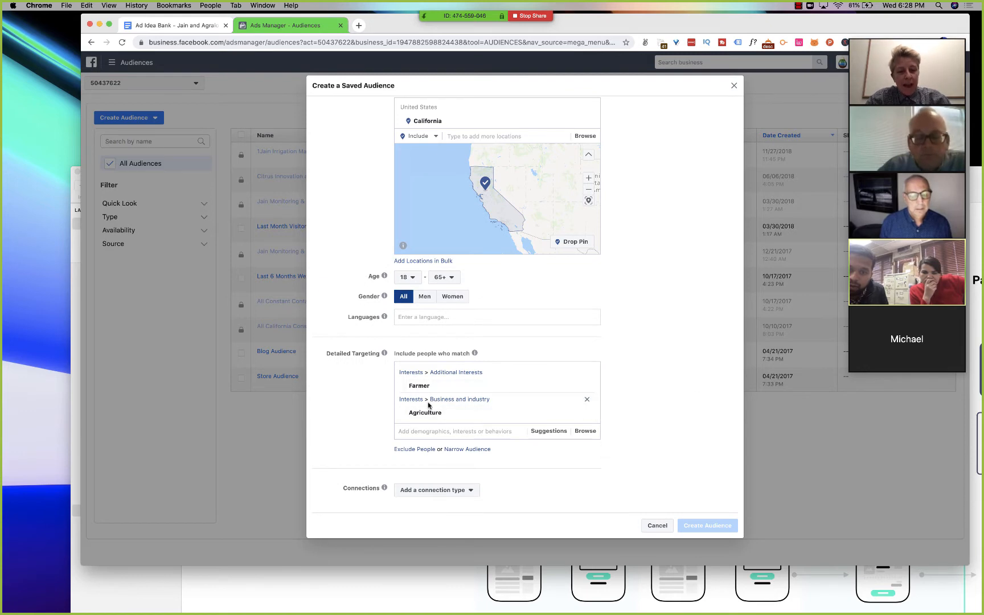
scroll(433, 405, up, 4)
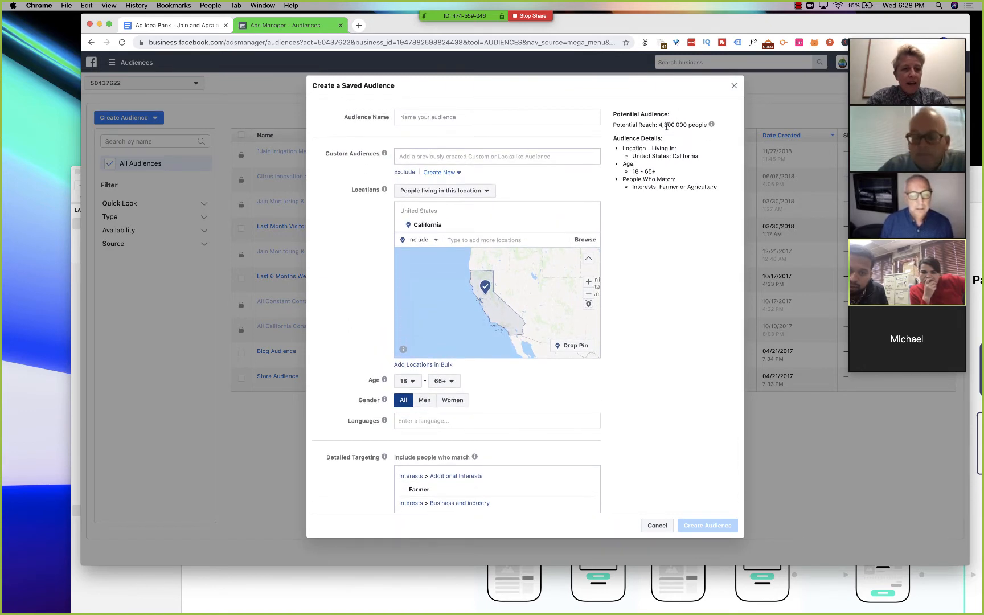
double_click(666, 125)
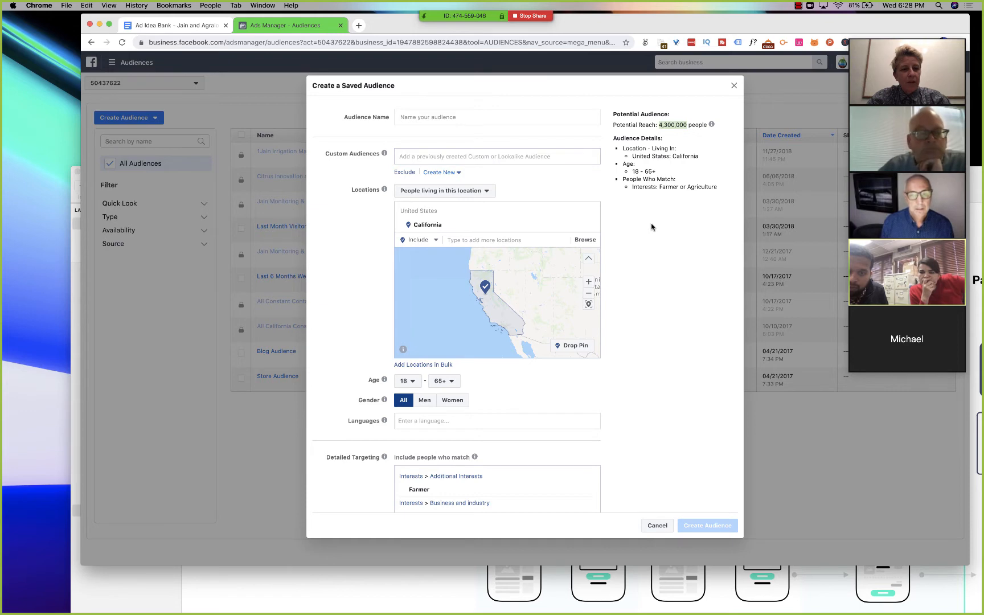
scroll(653, 227, down, 2)
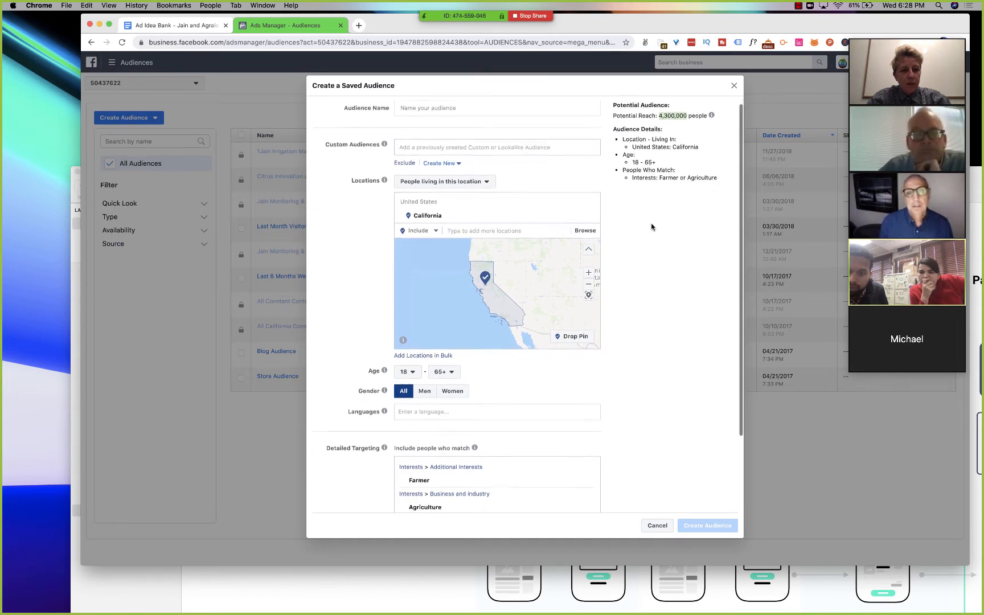
- Exclude people whose education level is Master's degree from the detailed targeting, searching for "masters degree"
scroll(652, 226, down, 5)
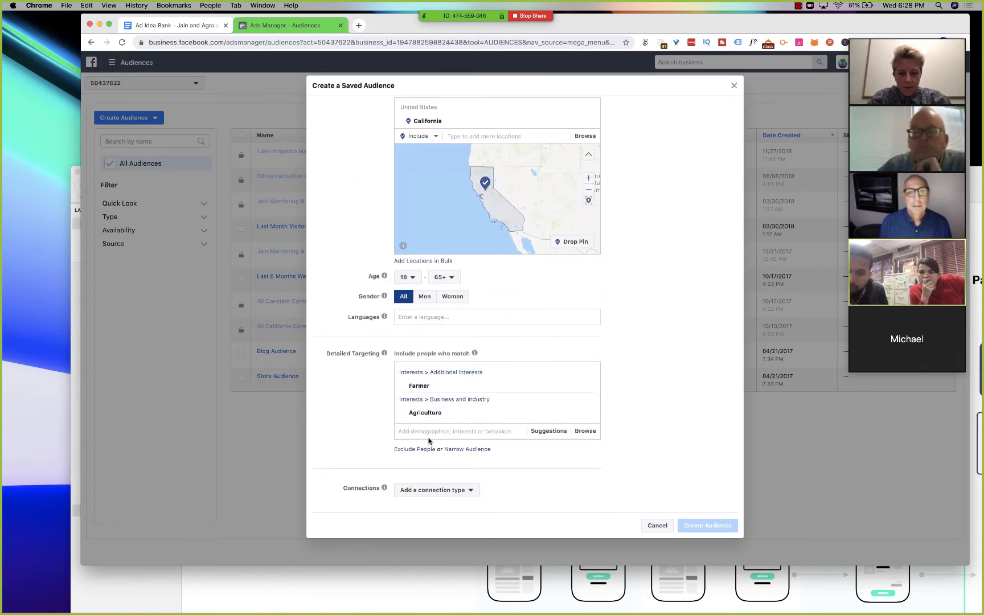
click(415, 449)
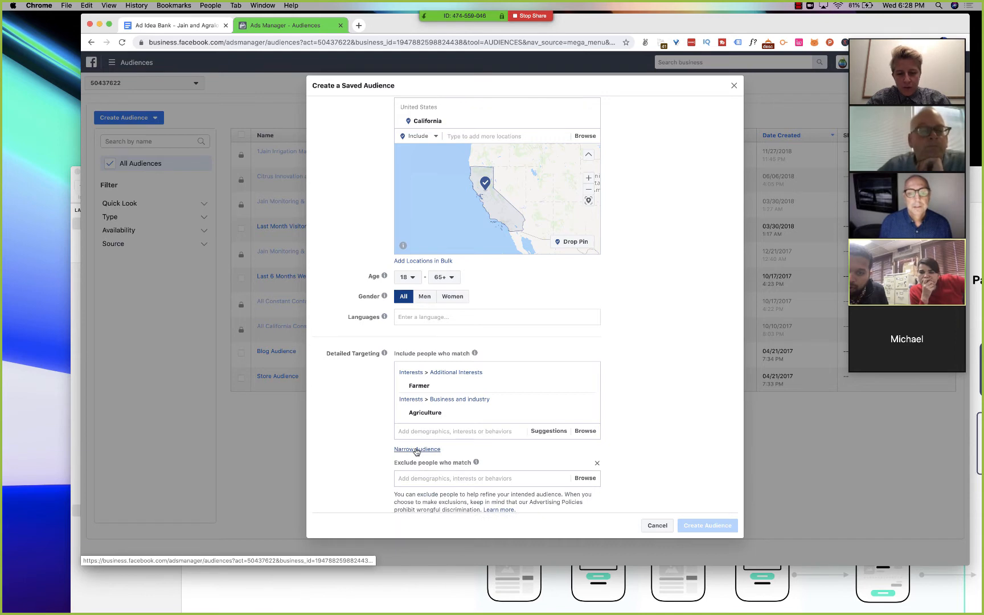
click(423, 479)
text(maste)
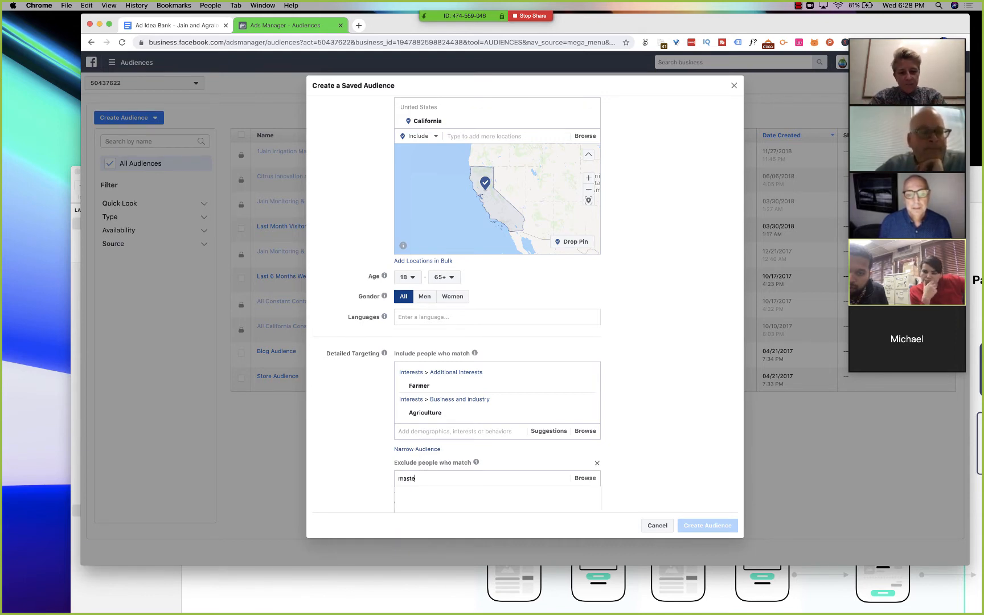
text(r)
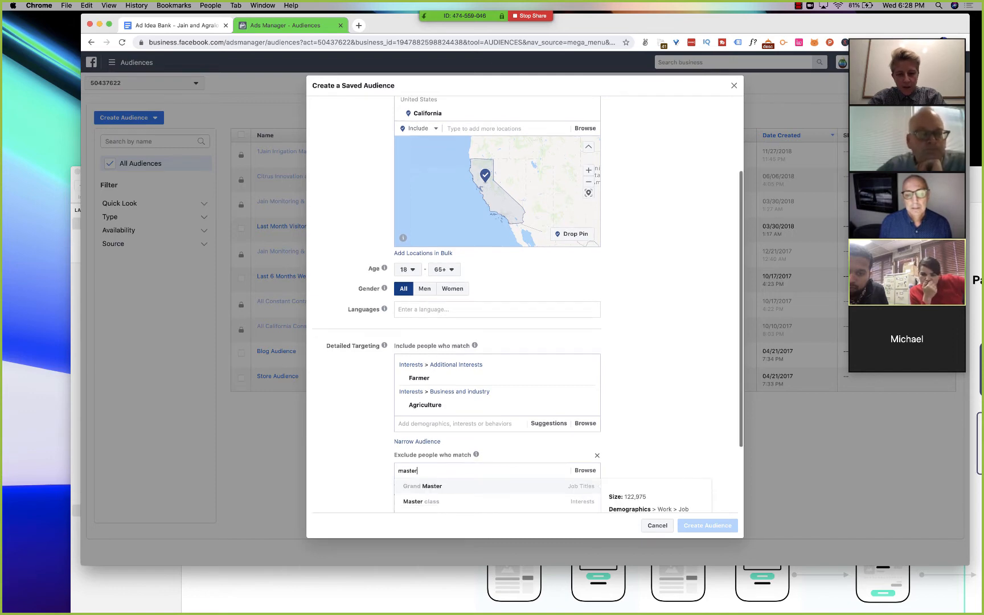
text(s degree)
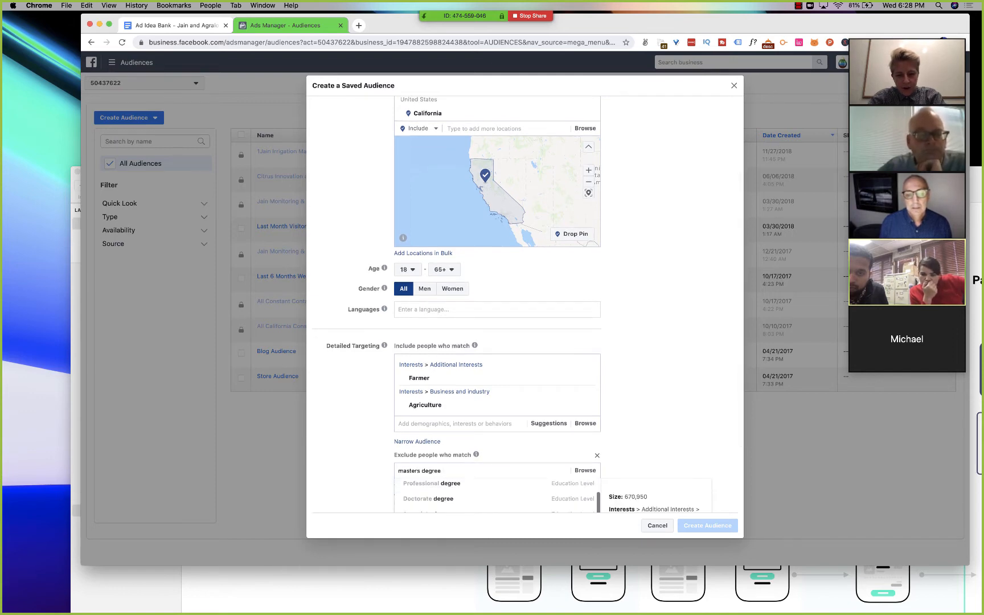
scroll(399, 496, down, 2)
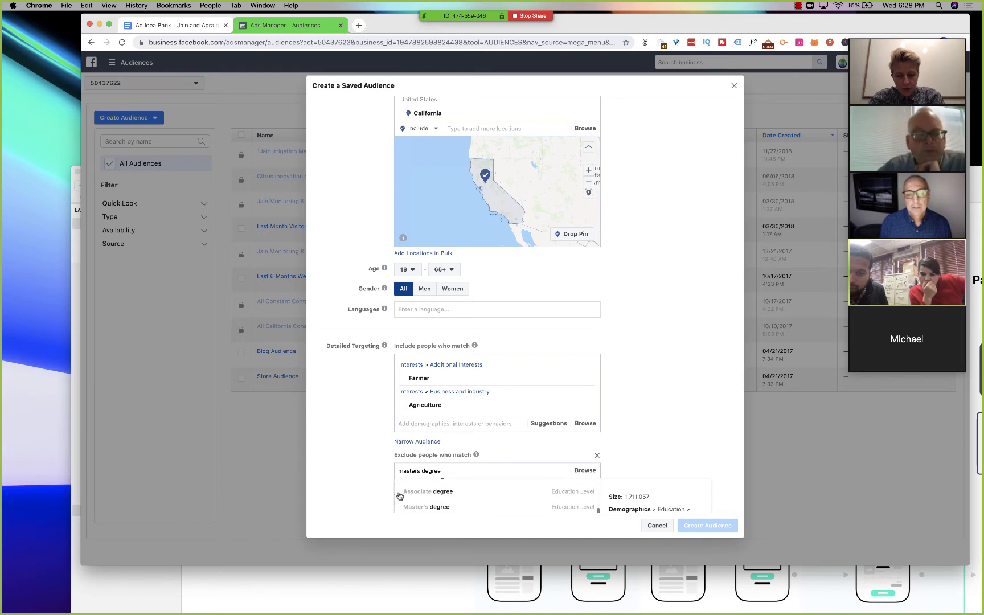
click(409, 499)
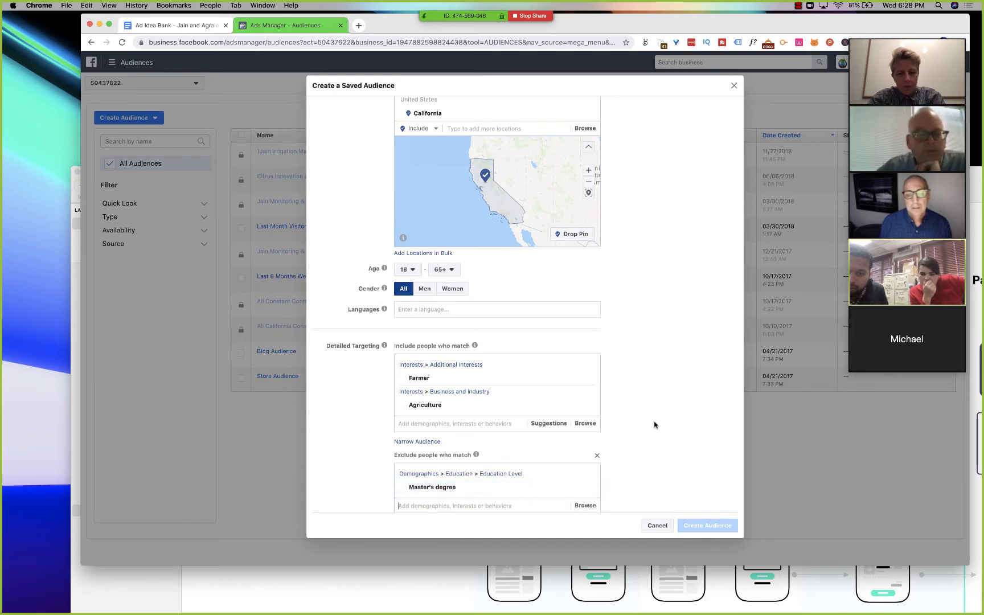
scroll(655, 424, down, 4)
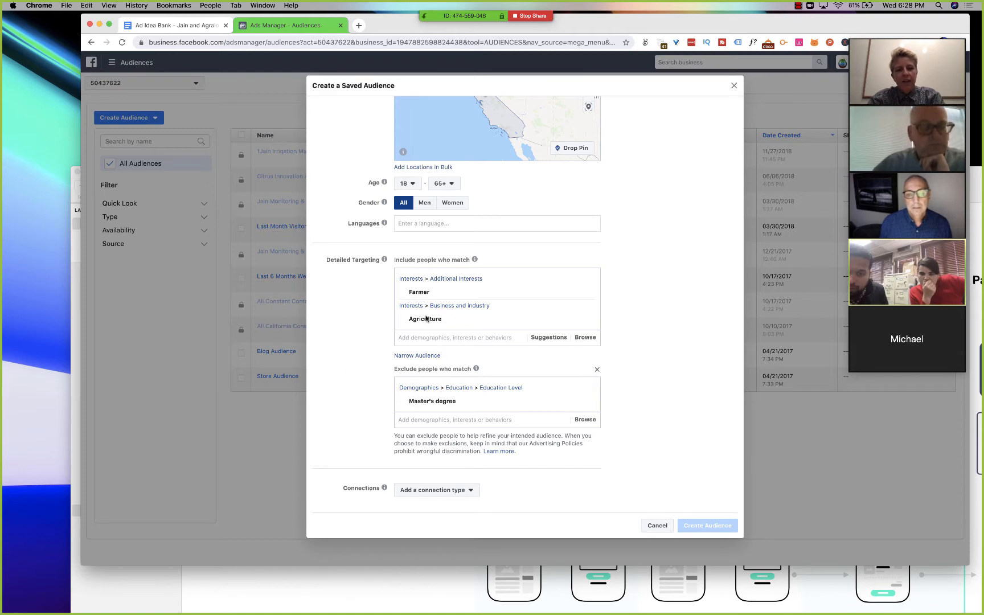
- Check the potential reach with the Master's degree exclusion applied, and remove the exclusion from the detailed targeting
mouse_move(420, 323)
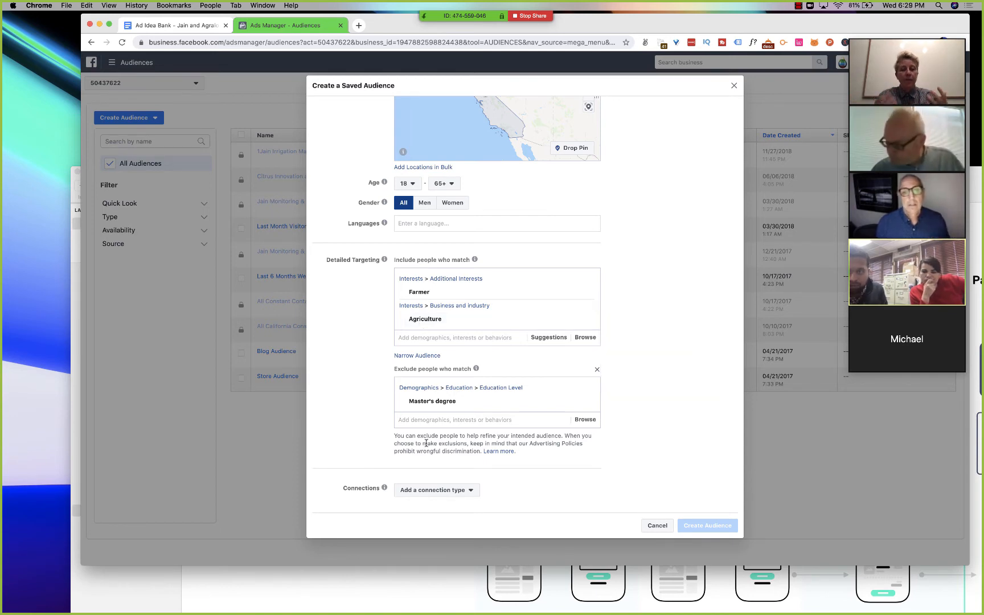
scroll(427, 444, up, 8)
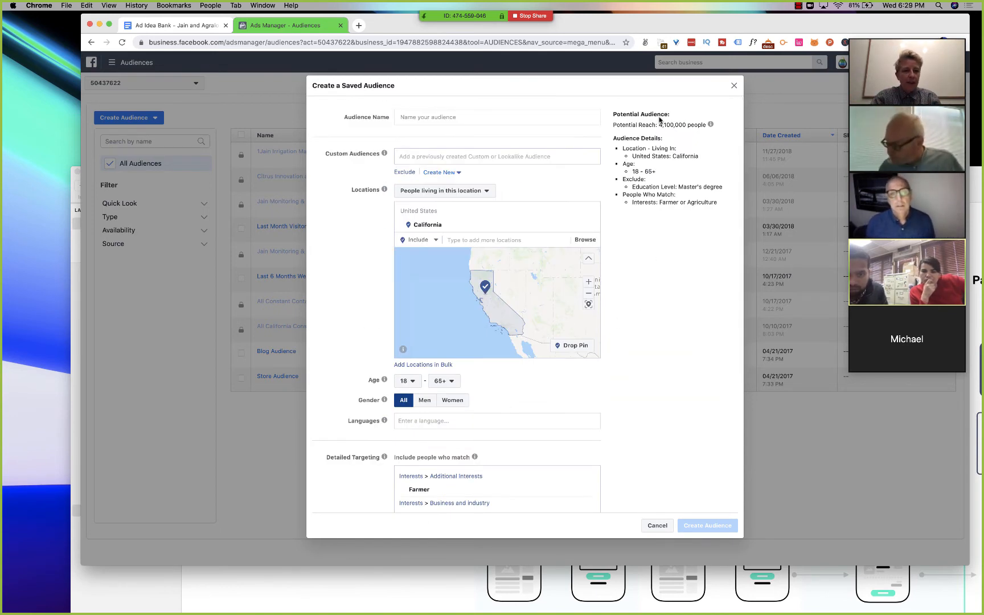
drag(660, 123, 635, 120)
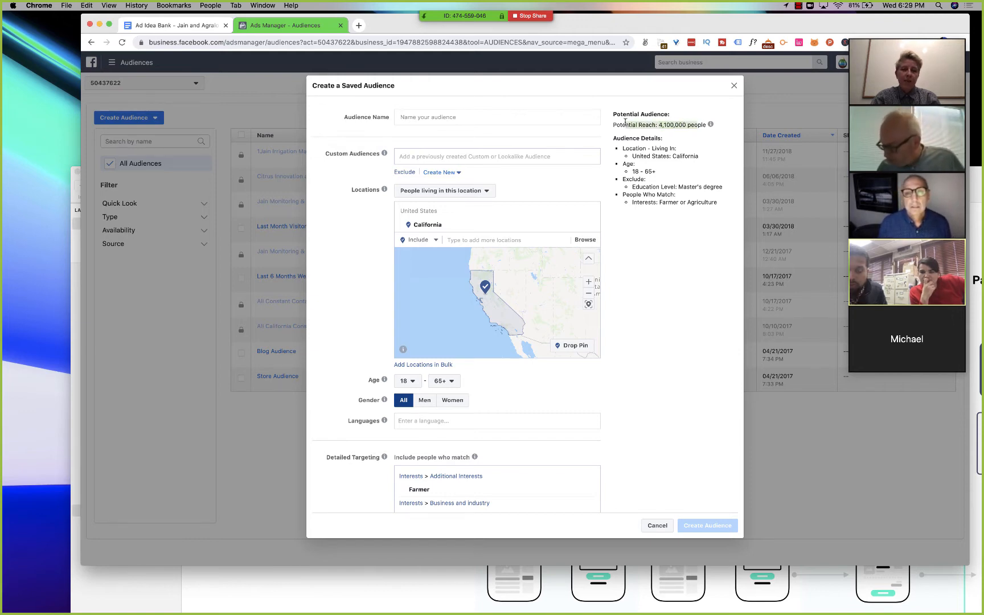
scroll(650, 286, down, 3)
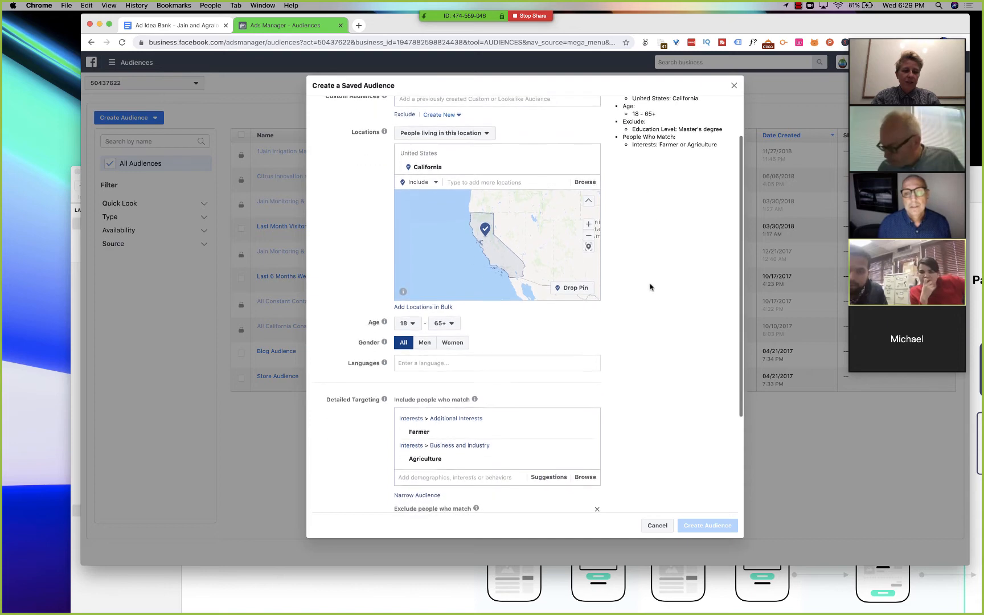
scroll(651, 286, up, 3)
scroll(650, 286, down, 5)
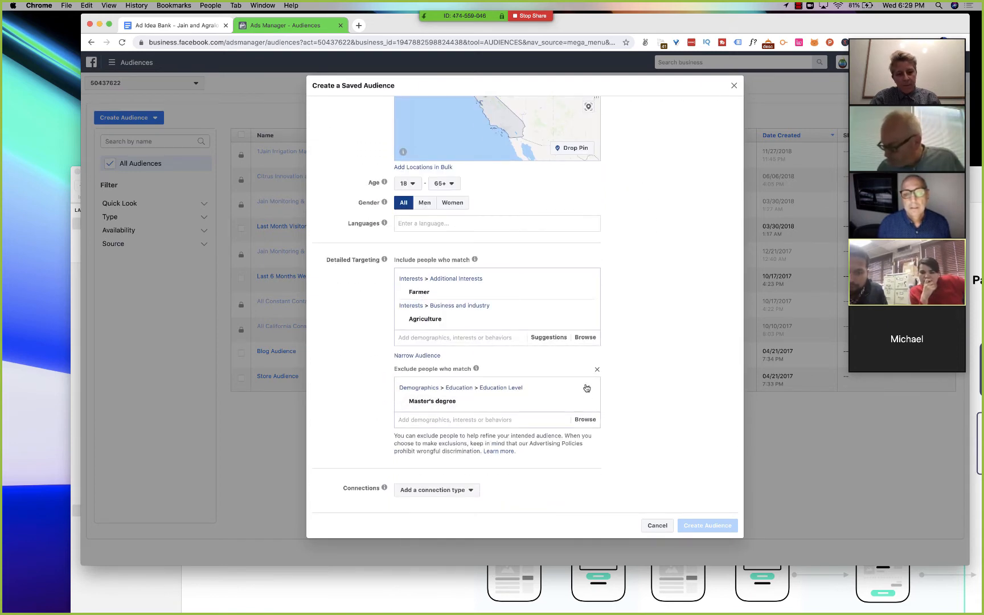
click(595, 371)
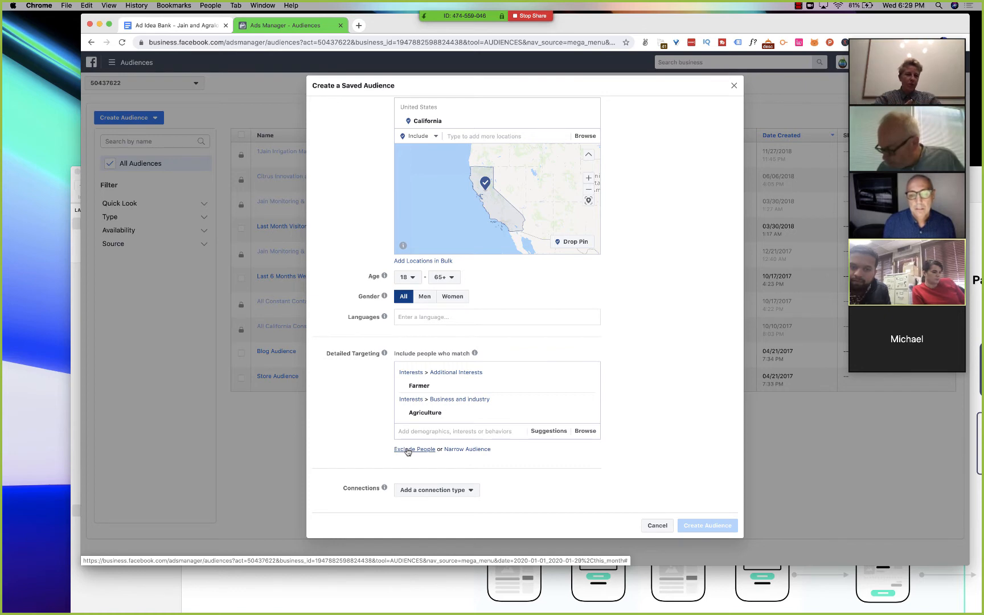
- Narrow the audience to people who must also match the Master's degree education level, searching for "master's degree"
click(469, 450)
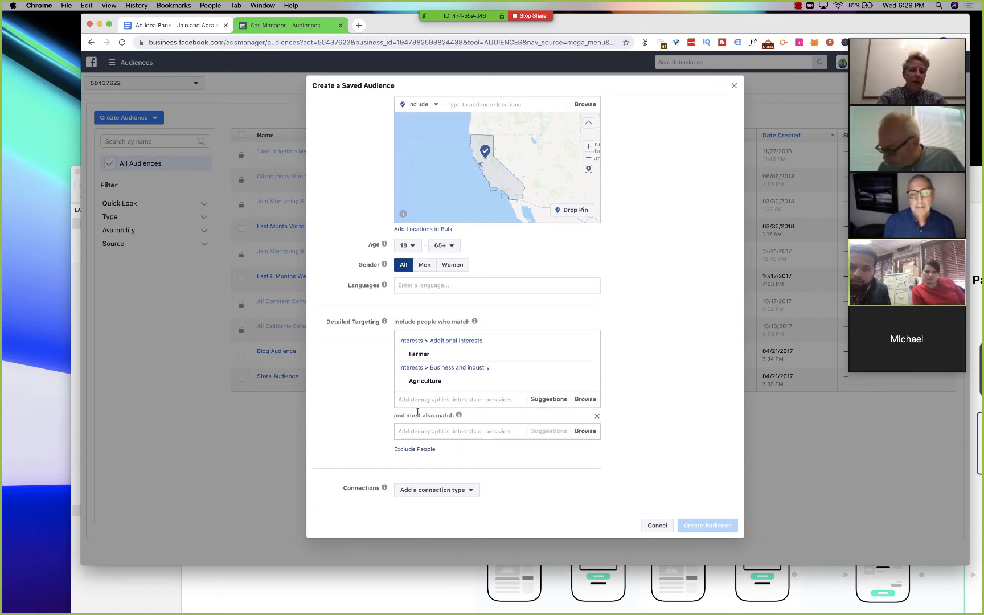
click(426, 430)
text(master)
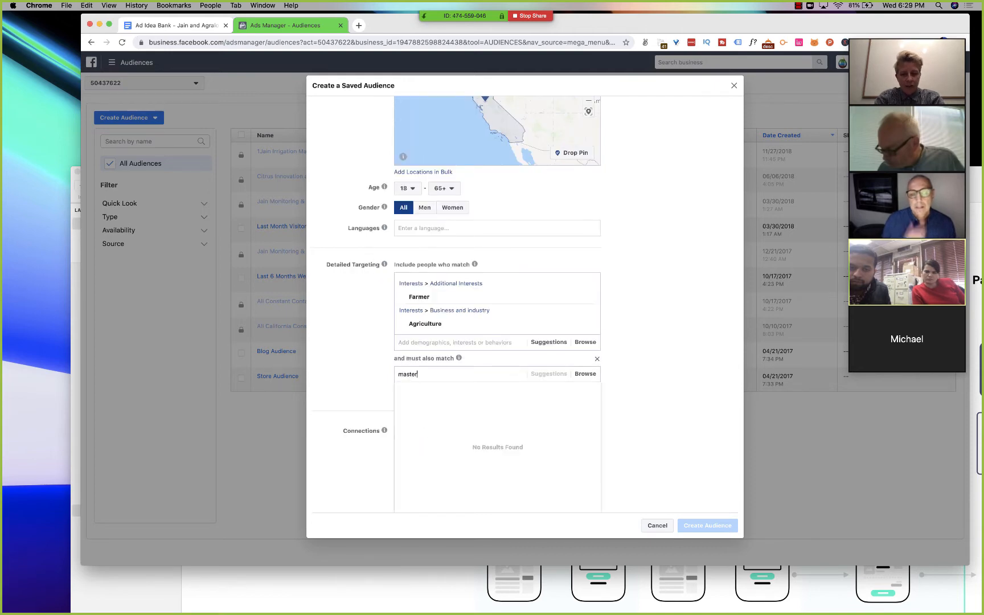
text('s degree)
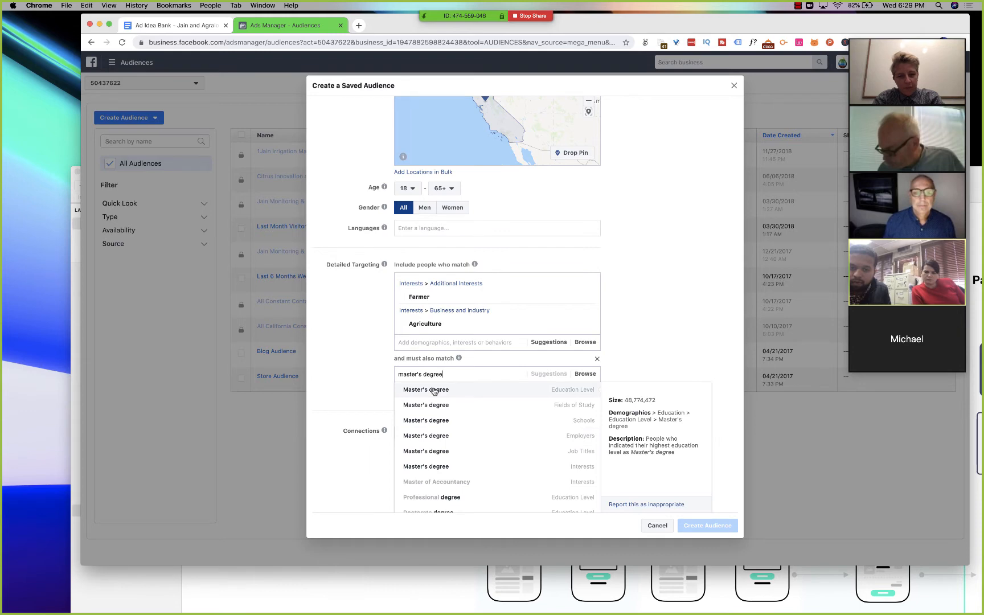
click(434, 390)
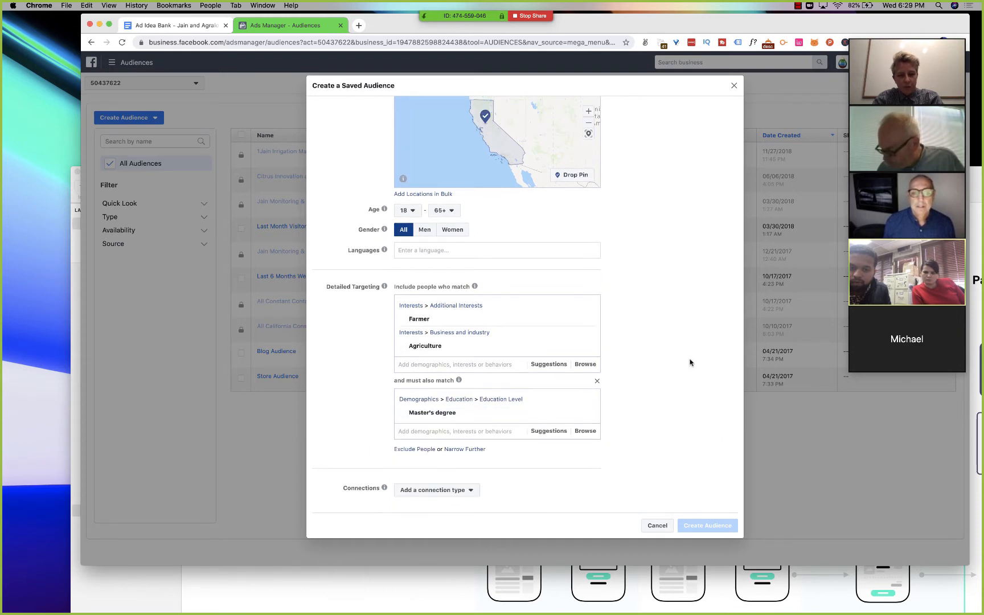
- Check the narrowed audience's potential reach, remove the Master's degree must-also-match condition, and recheck the reach
scroll(690, 363, up, 5)
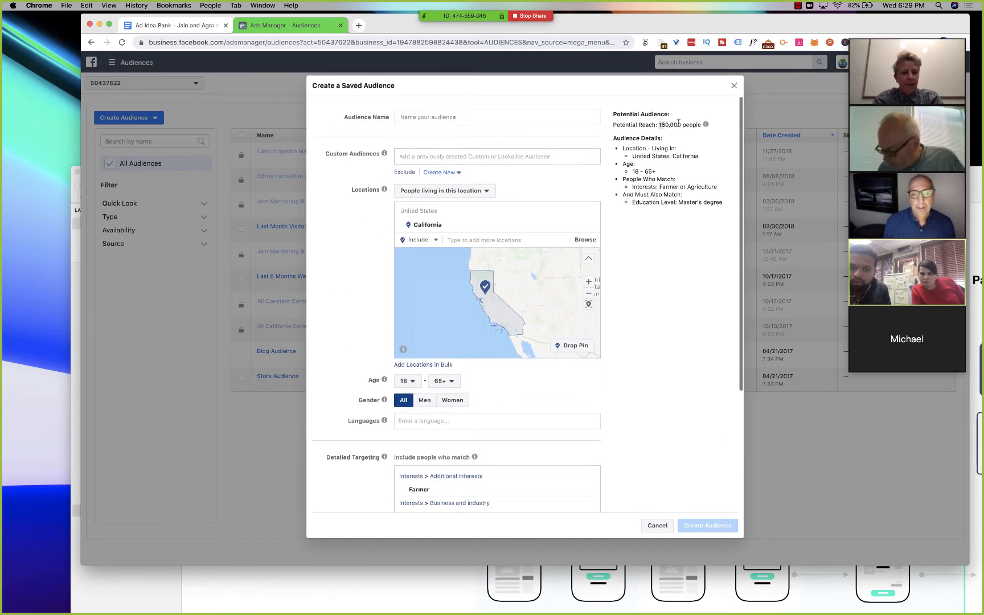
drag(659, 124, 701, 123)
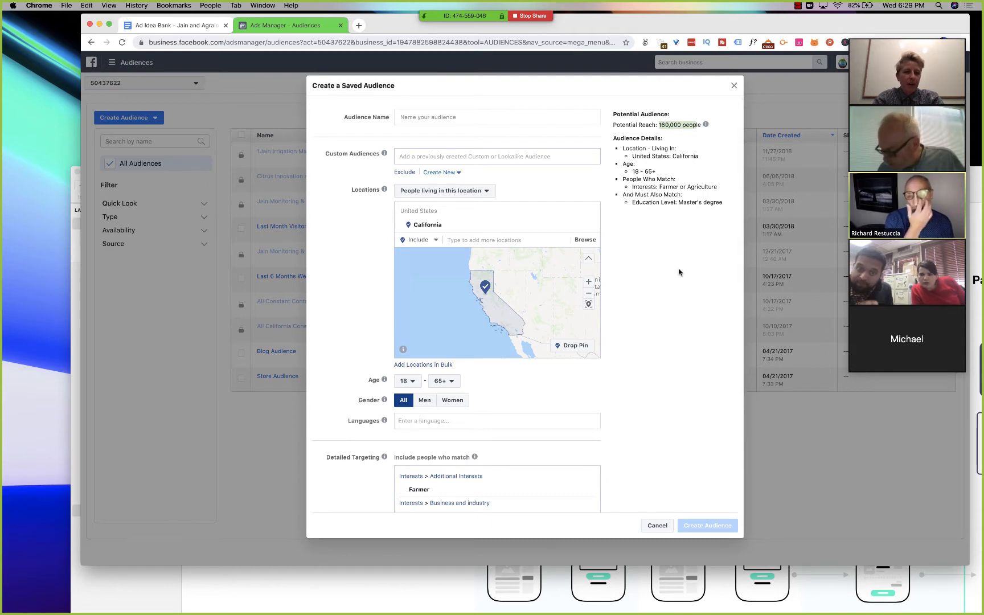
scroll(679, 272, down, 2)
scroll(679, 272, down, 5)
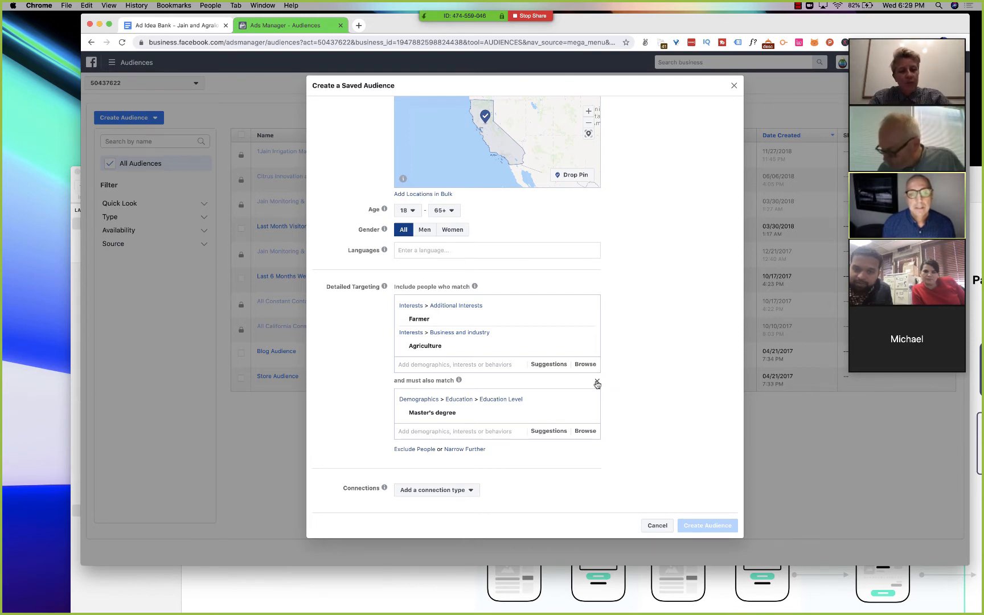
click(597, 382)
scroll(650, 371, up, 4)
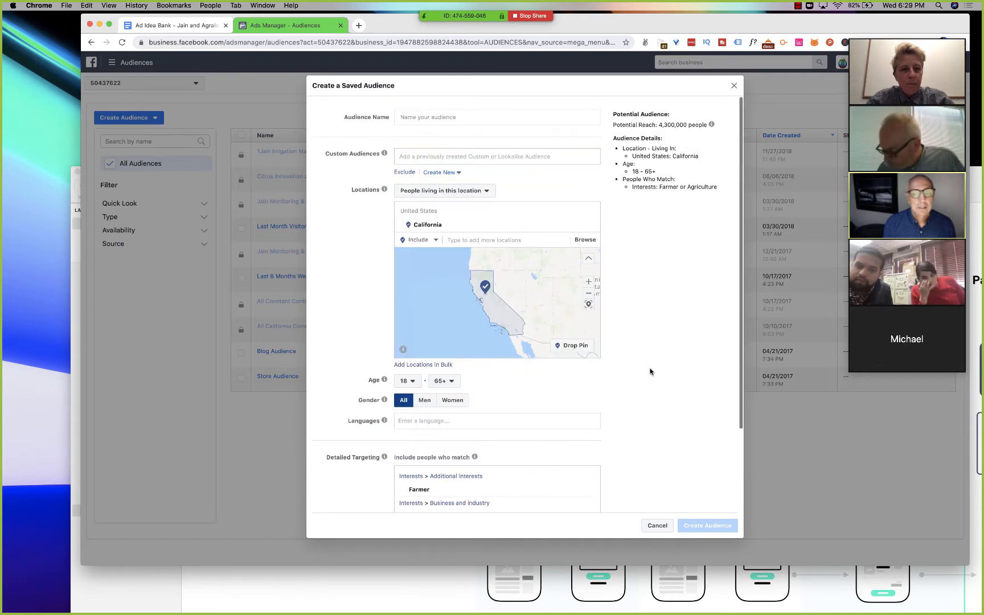
drag(660, 124, 682, 124)
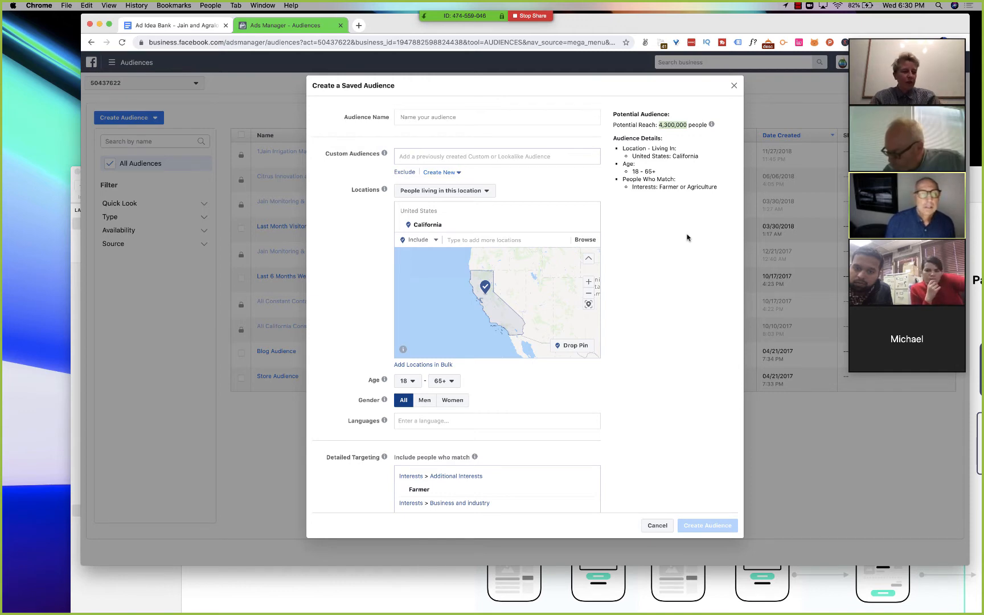
- Switch to Sketch and close the Jain Campaign Structure window behind the browser
click(376, 593)
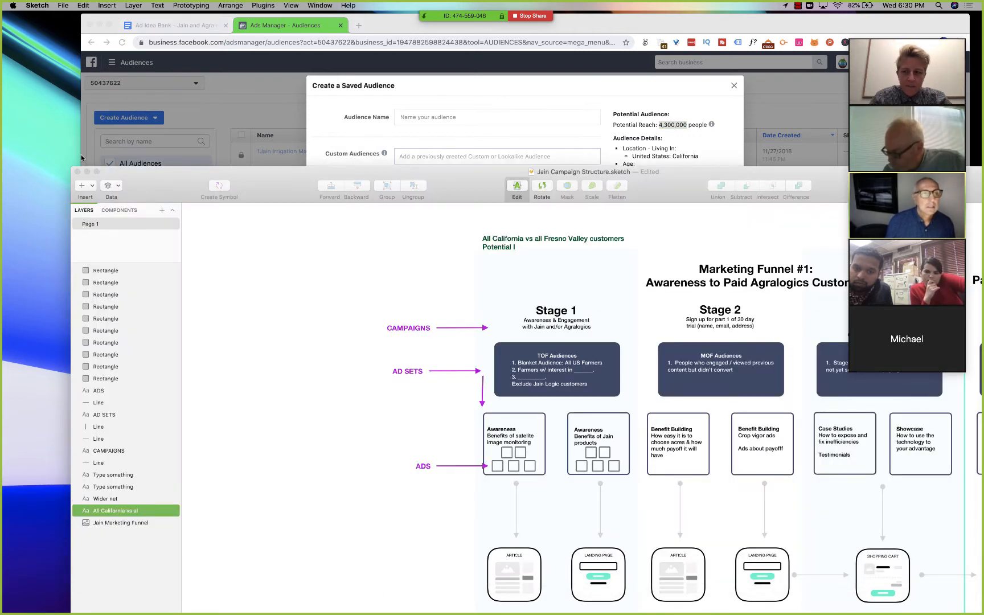
click(77, 172)
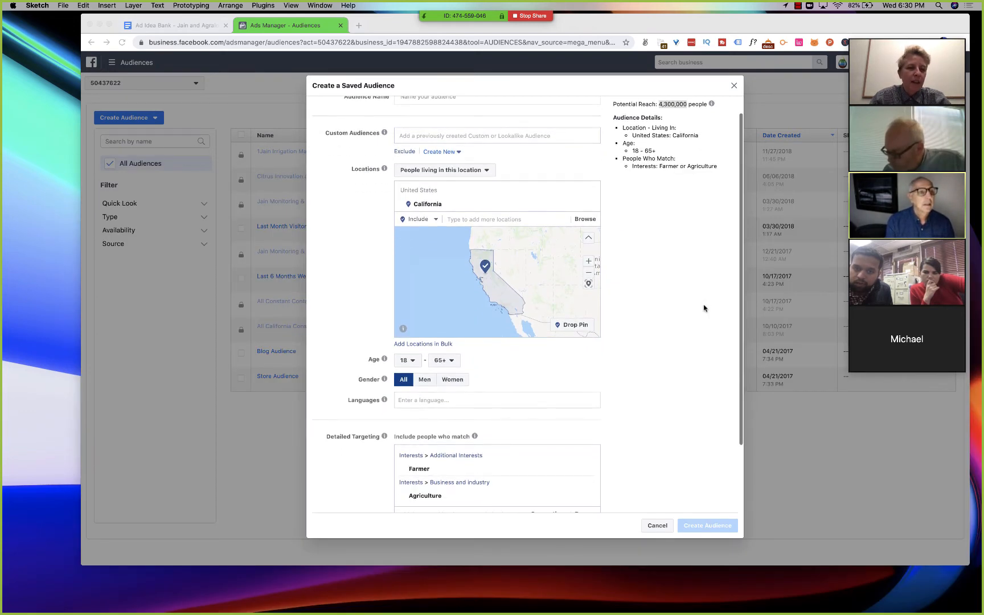
- Review the Farmer and Agriculture detailed targeting against the potential reach in the saved audience summary
scroll(704, 308, down, 3)
scroll(704, 308, down, 1)
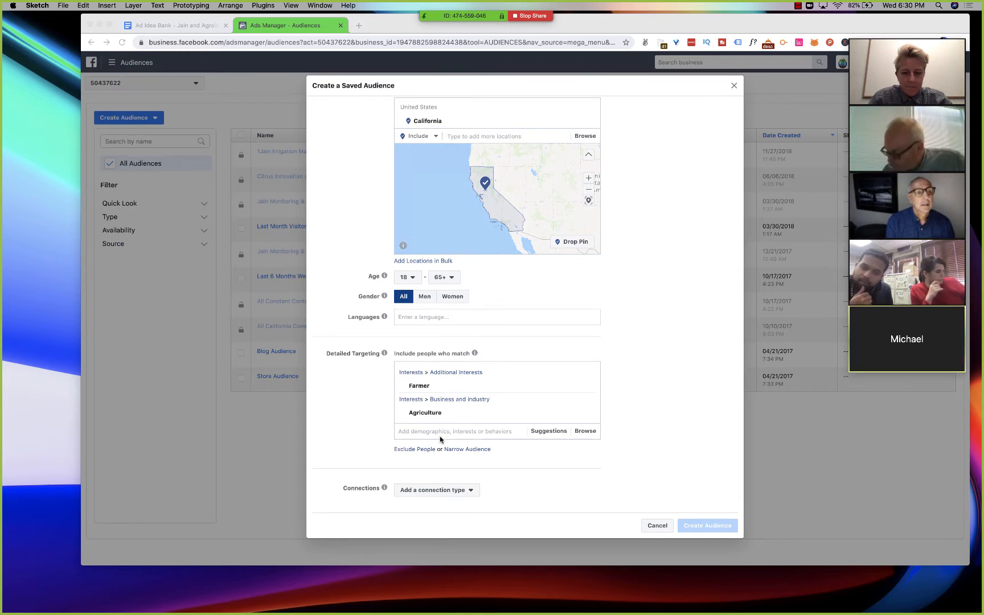
scroll(441, 435, up, 5)
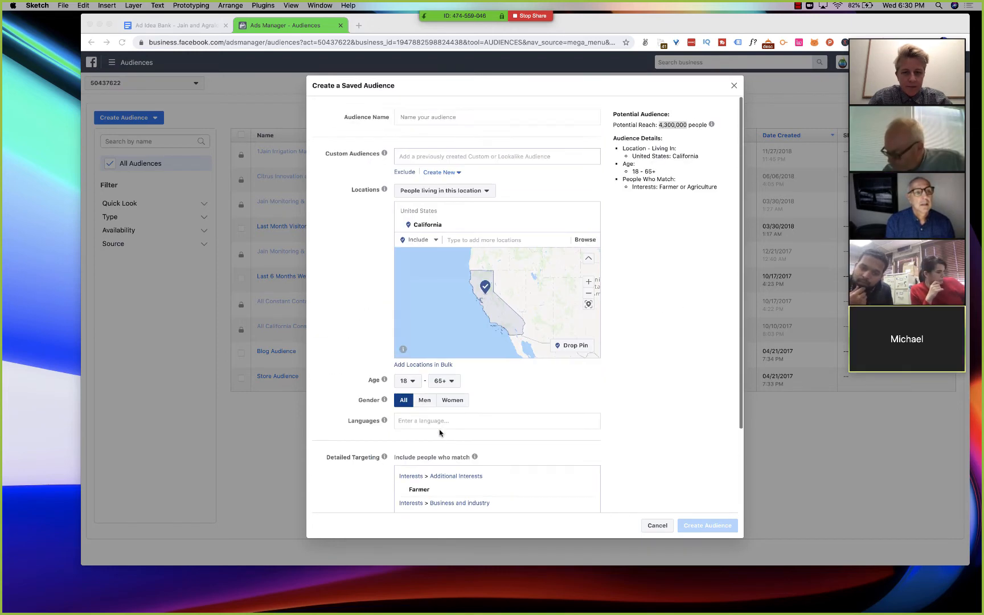
click(669, 127)
triple_click(669, 126)
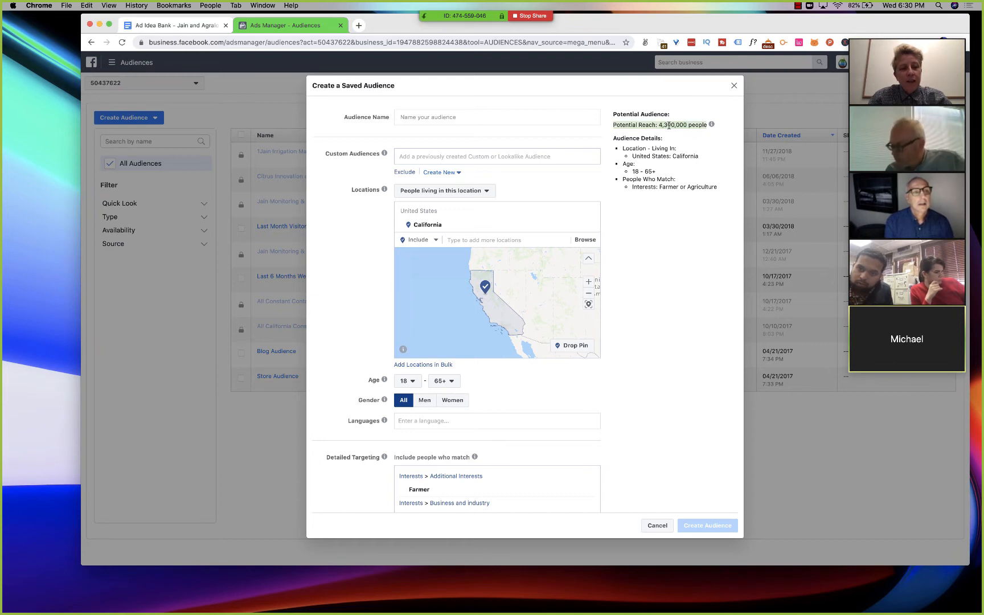
scroll(664, 295, down, 5)
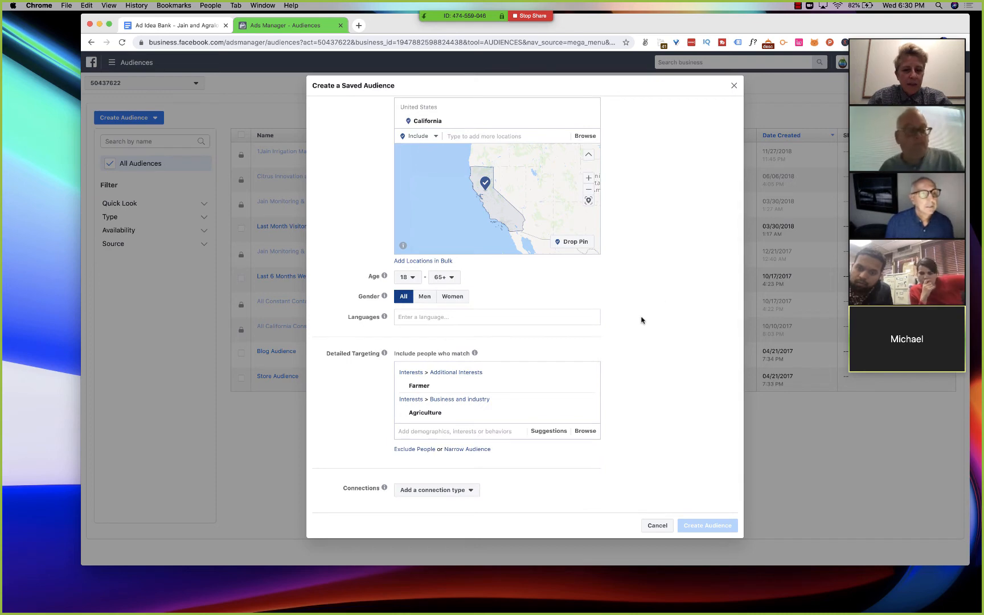
scroll(641, 320, up, 5)
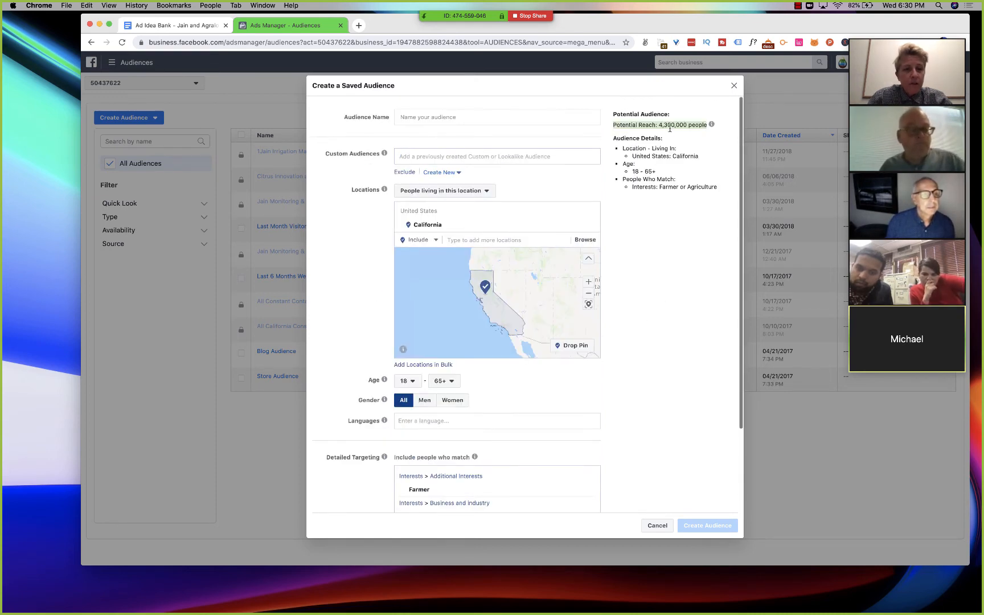
scroll(661, 327, down, 5)
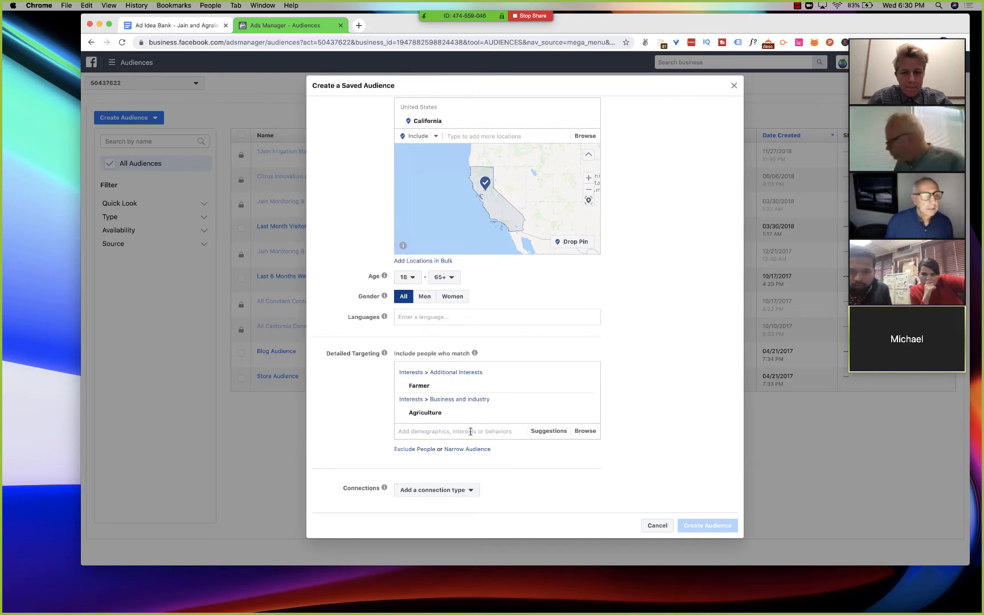
- Set the saved audience's age range to 22 through 55
click(413, 282)
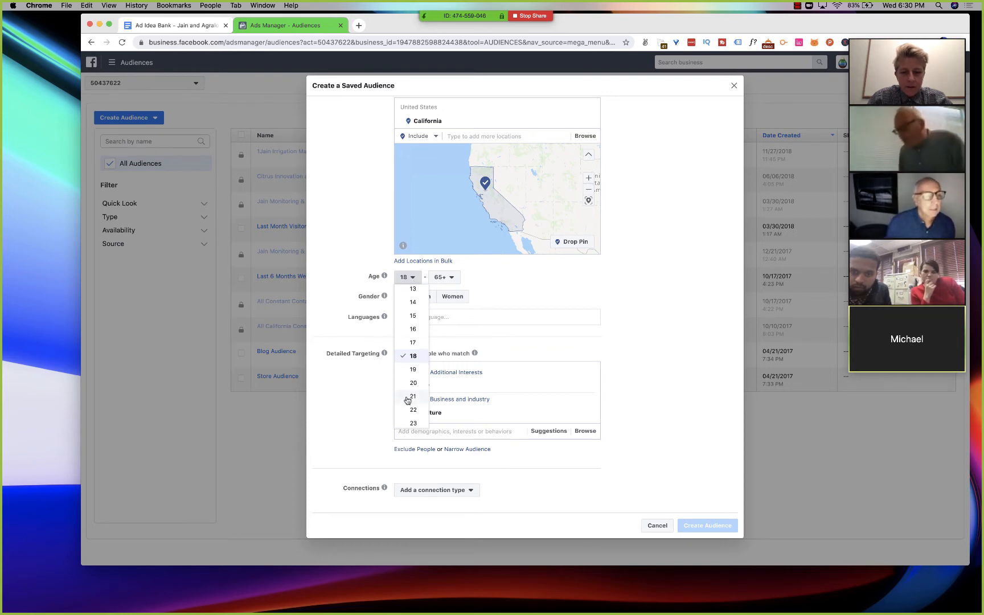
scroll(408, 396, down, 2)
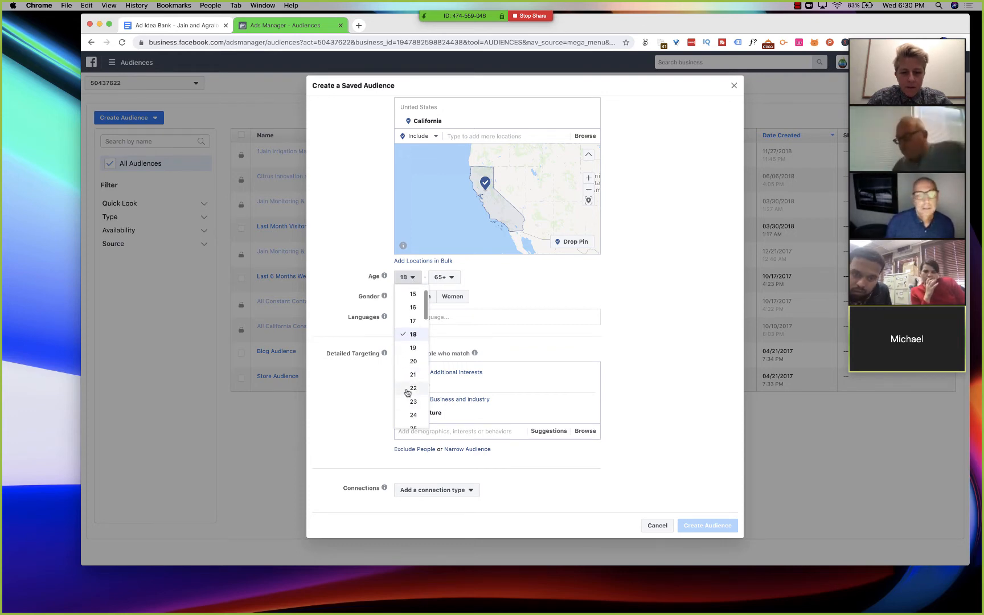
click(411, 388)
click(442, 278)
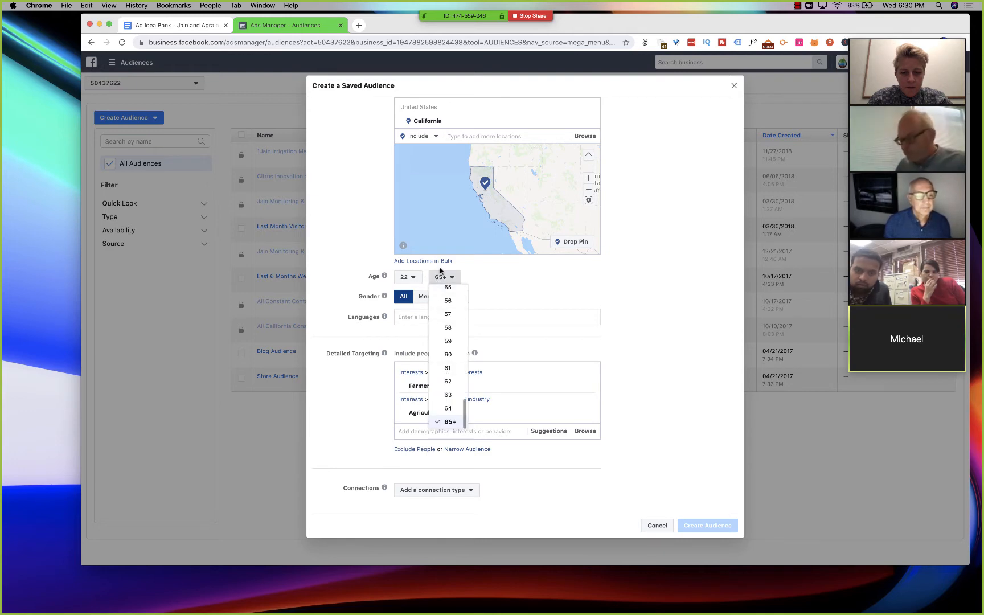
click(447, 288)
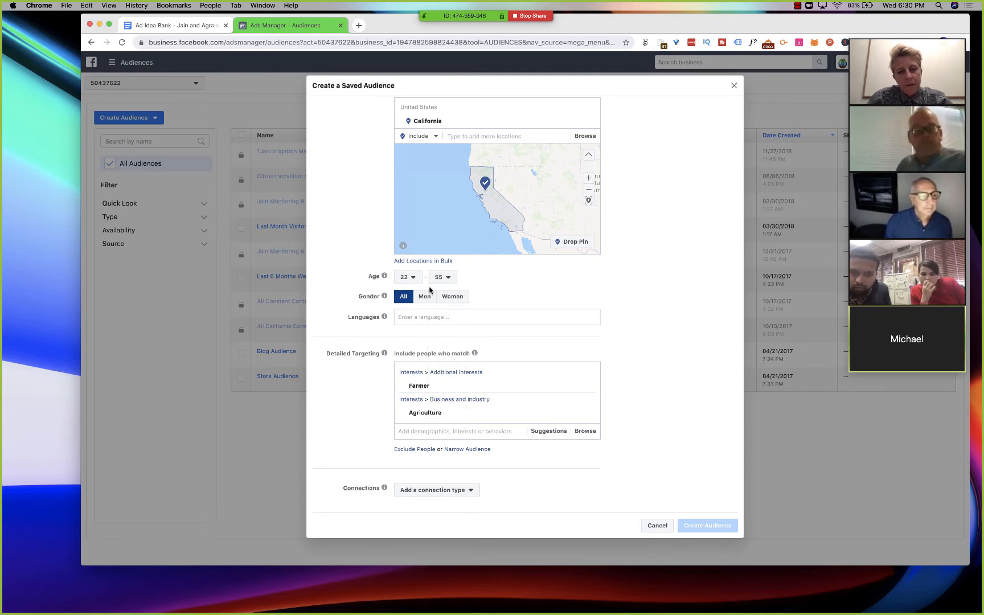
- Set the minimum age to 18 and check the potential reach in the audience summary
click(416, 279)
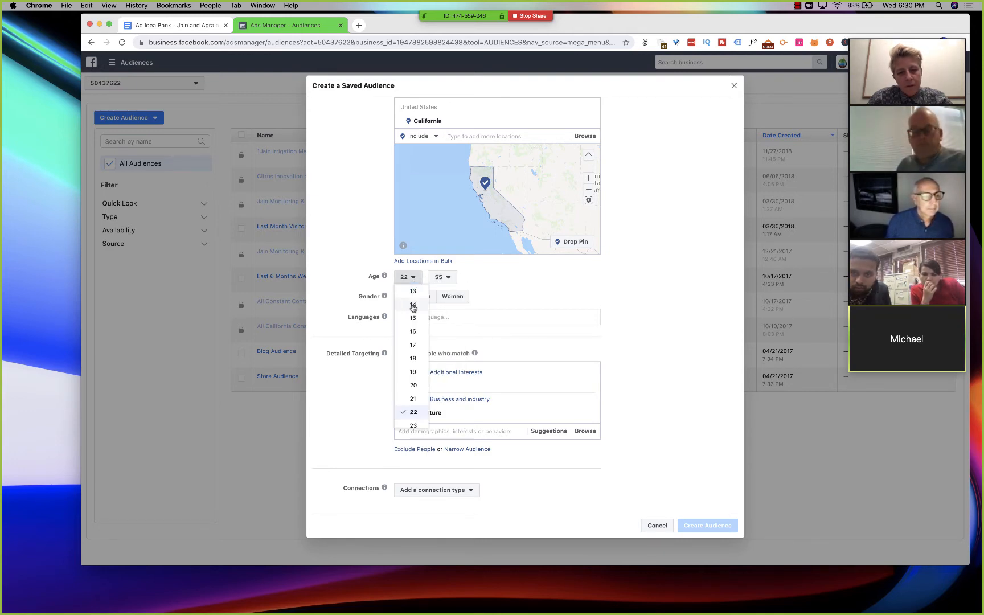
click(411, 360)
scroll(535, 291, up, 3)
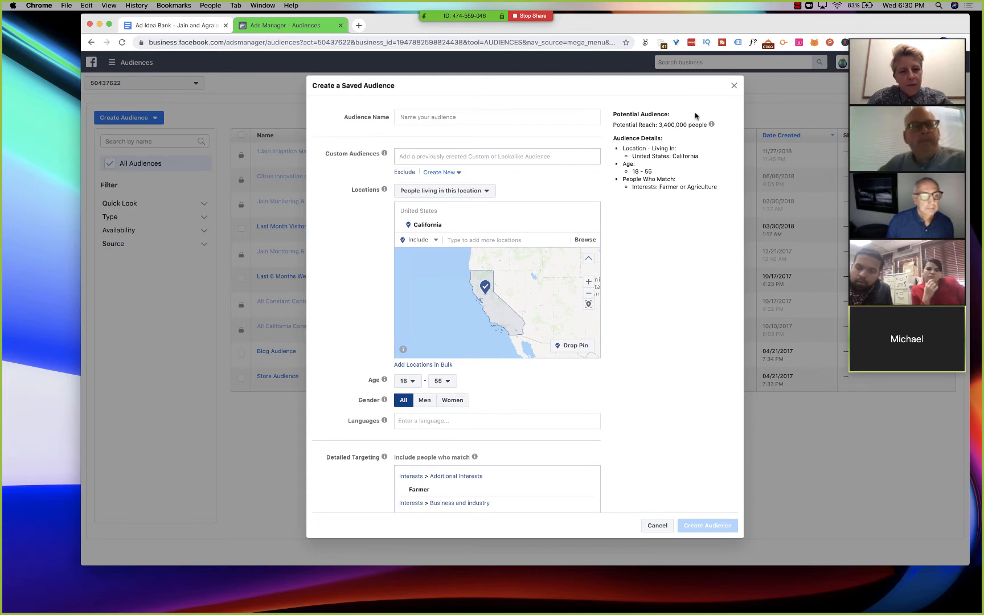
triple_click(678, 126)
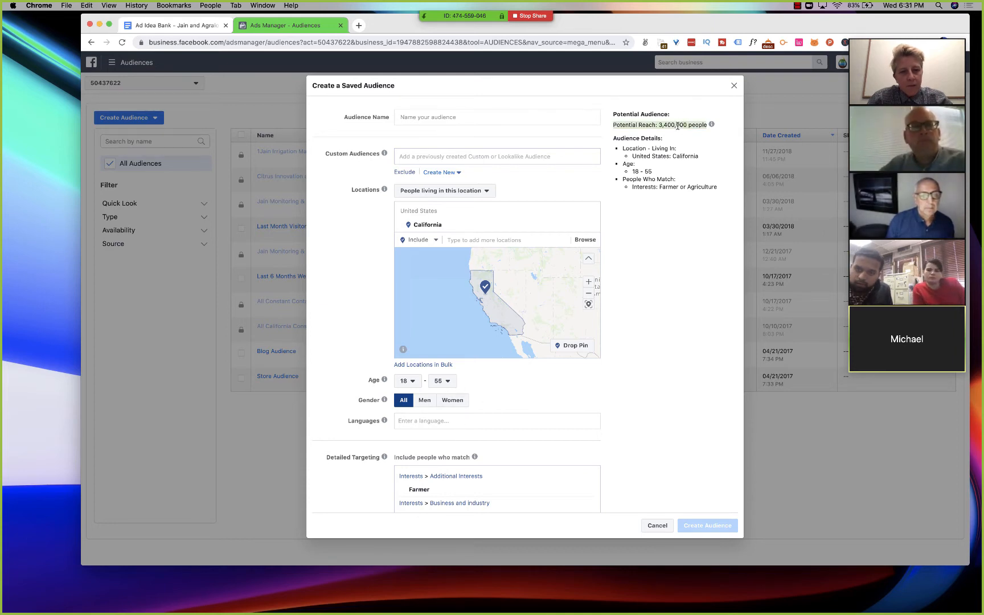
click(678, 125)
double_click(678, 126)
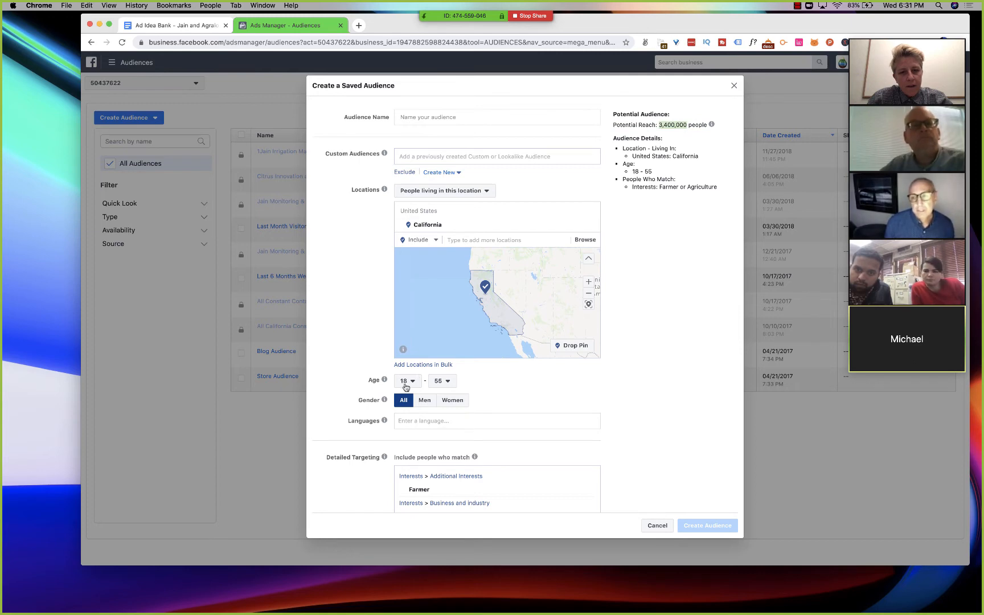
click(680, 263)
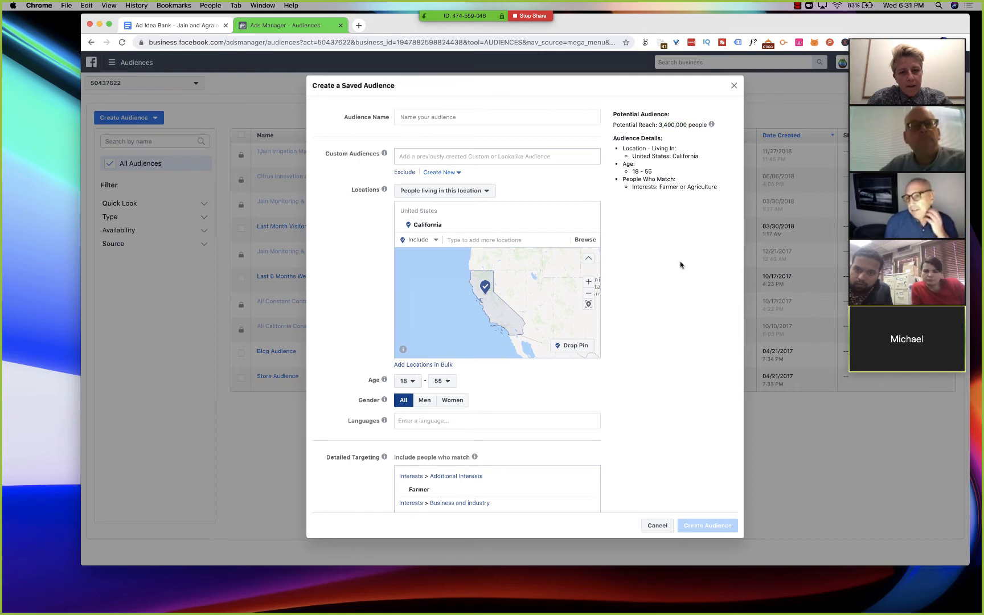
- Set the audience's maximum age to 64
click(439, 381)
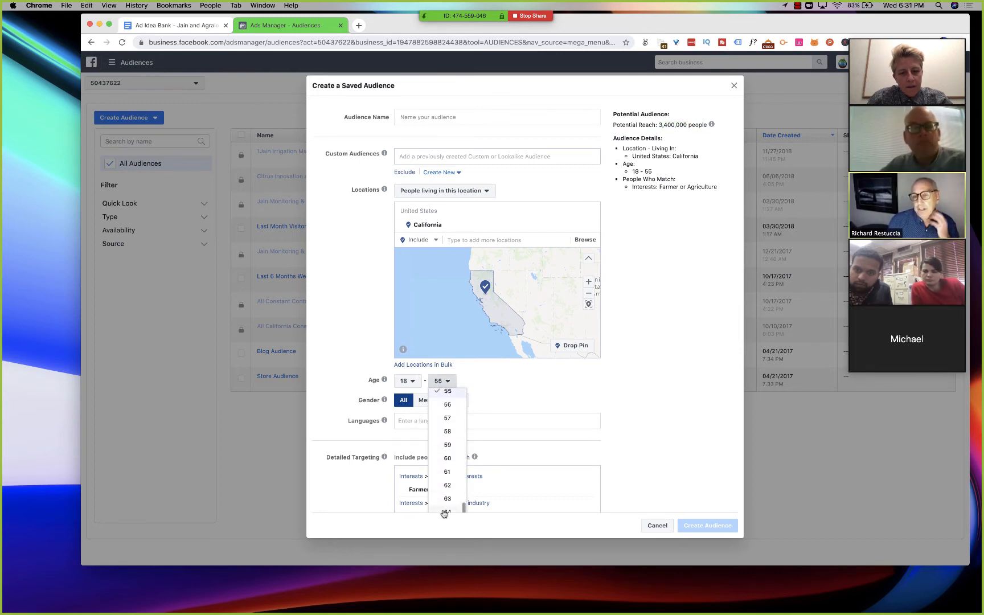
click(445, 512)
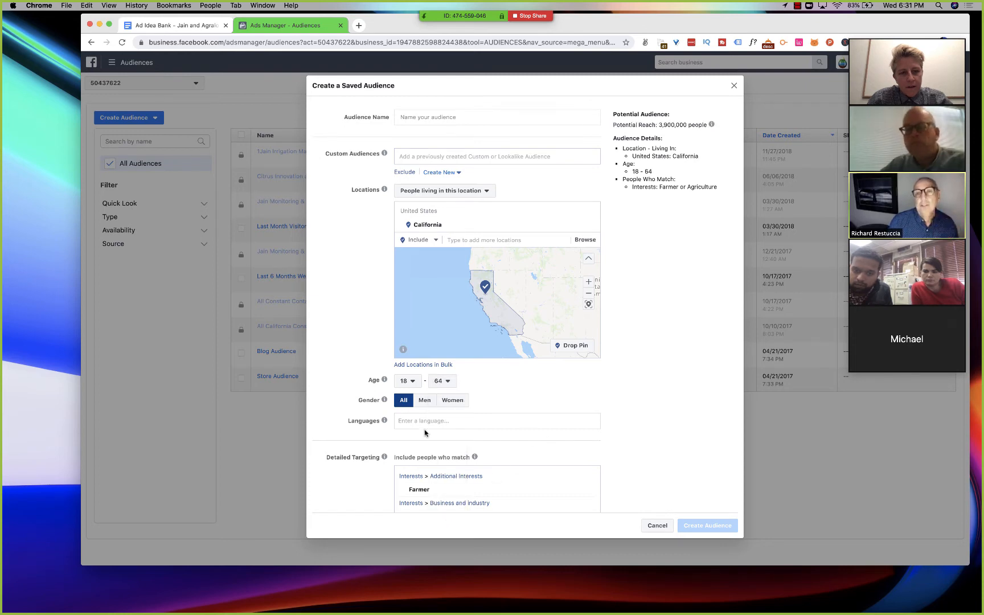
click(439, 381)
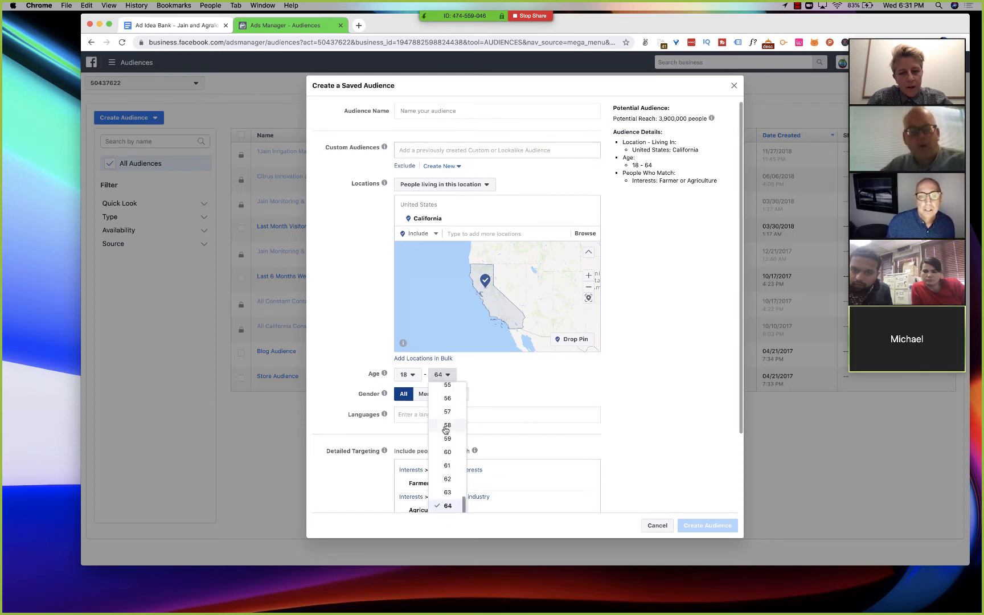
click(535, 400)
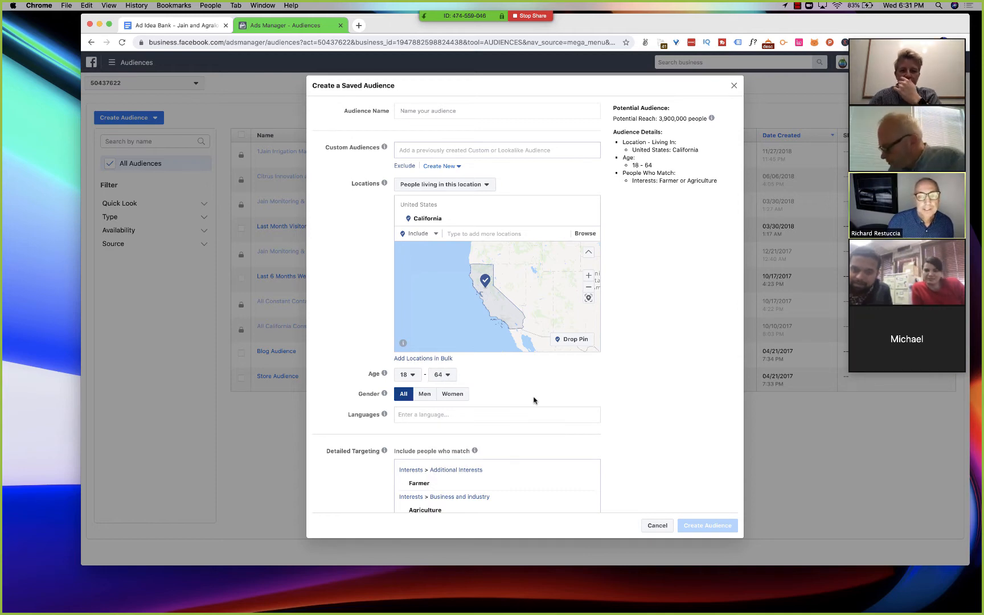
- Set the audience's maximum age to 55
click(439, 375)
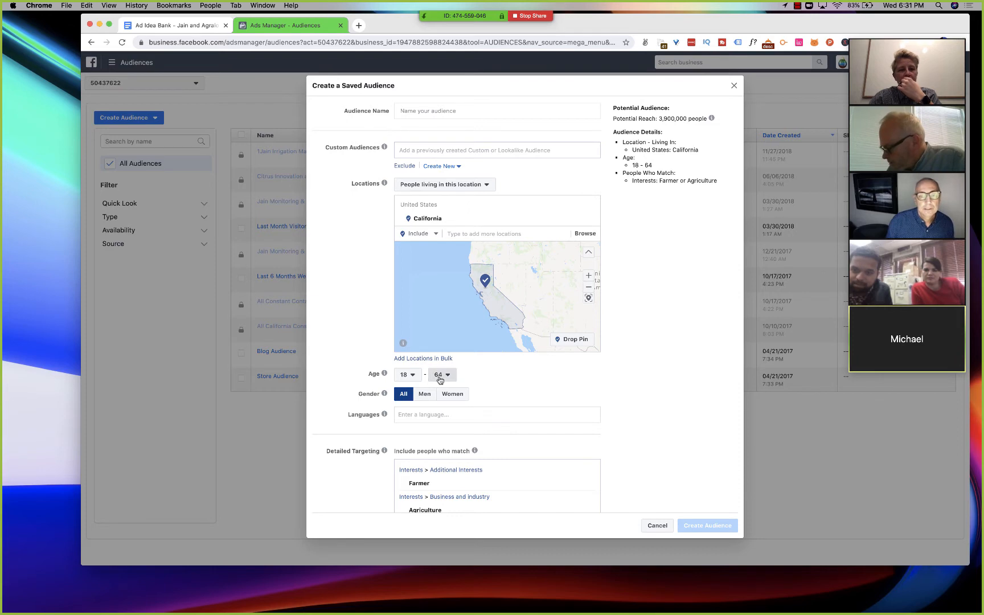
scroll(443, 411, up, 5)
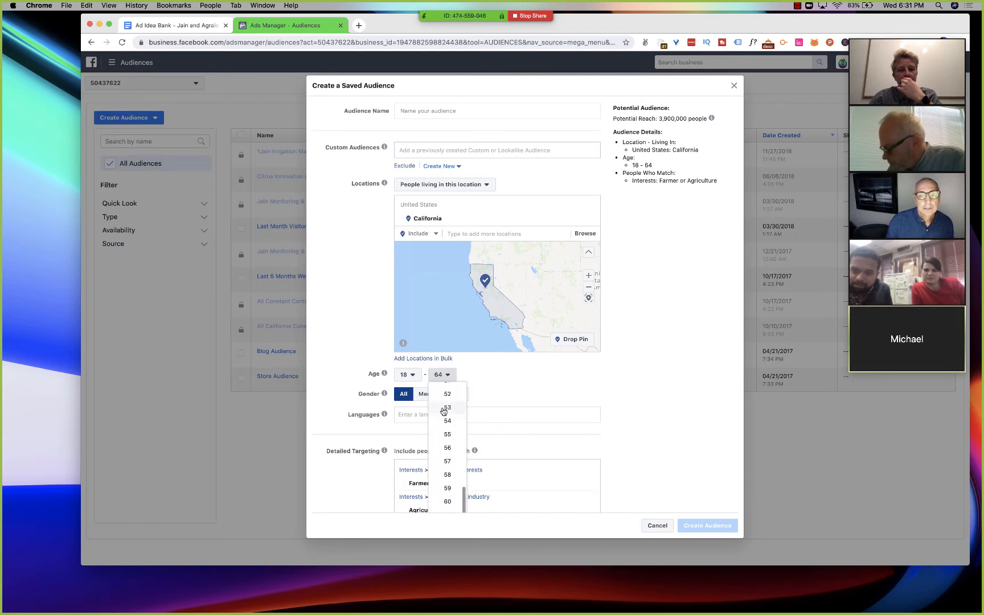
scroll(444, 411, up, 1)
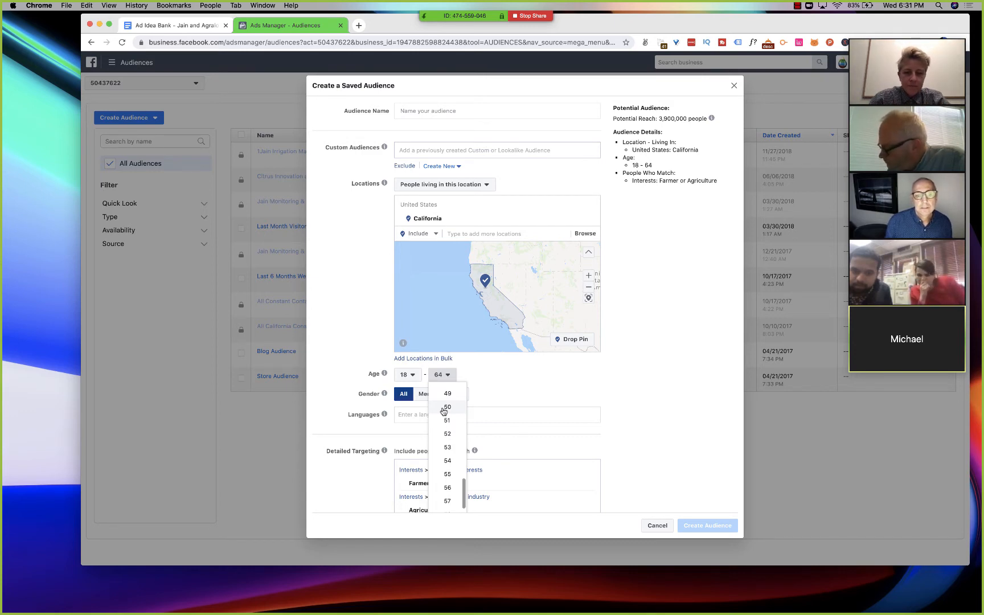
click(447, 481)
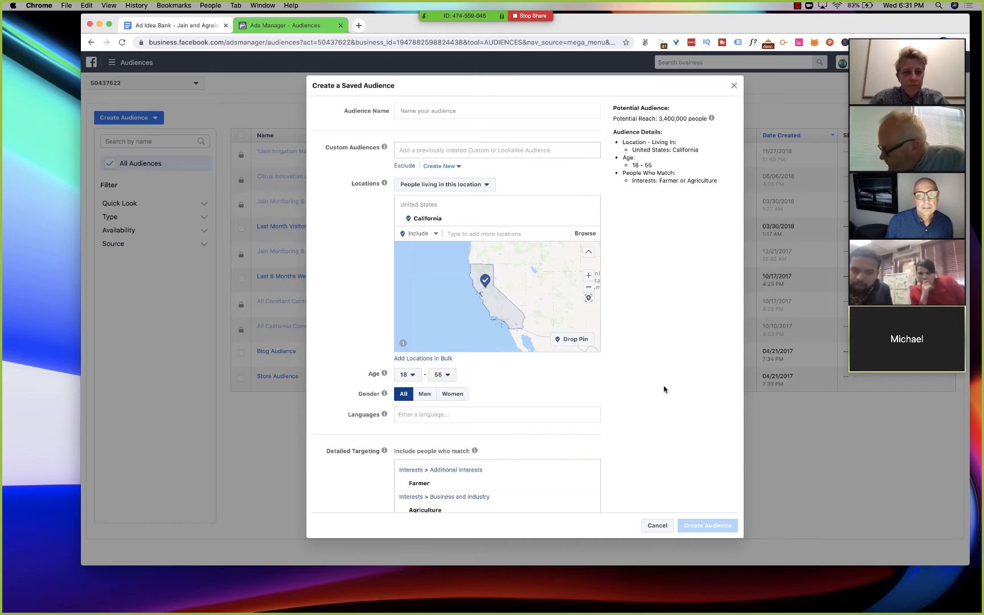
- Add the Irrigation interest to the people included in detailed targeting
scroll(664, 389, down, 3)
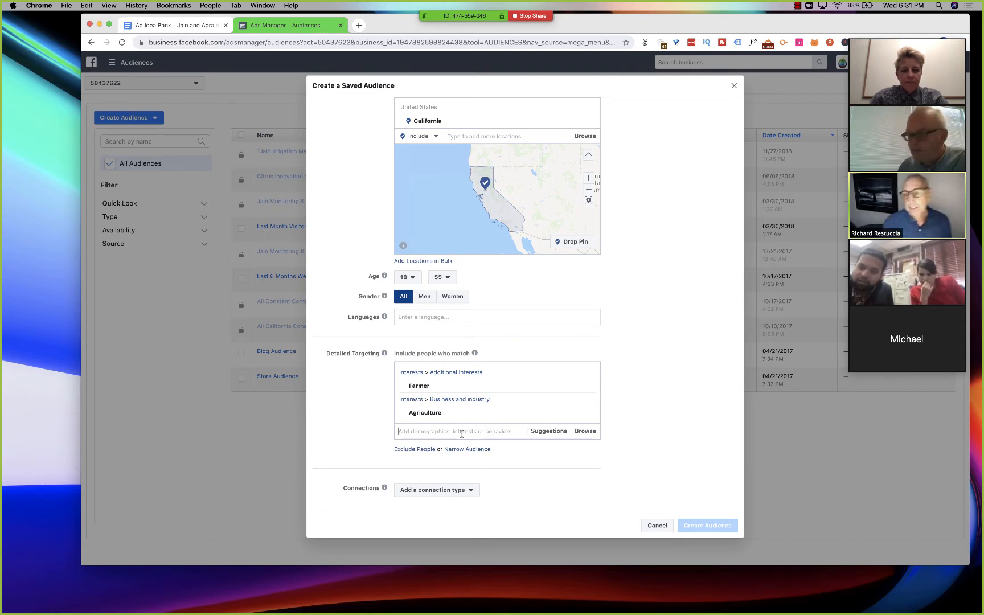
text(irrig)
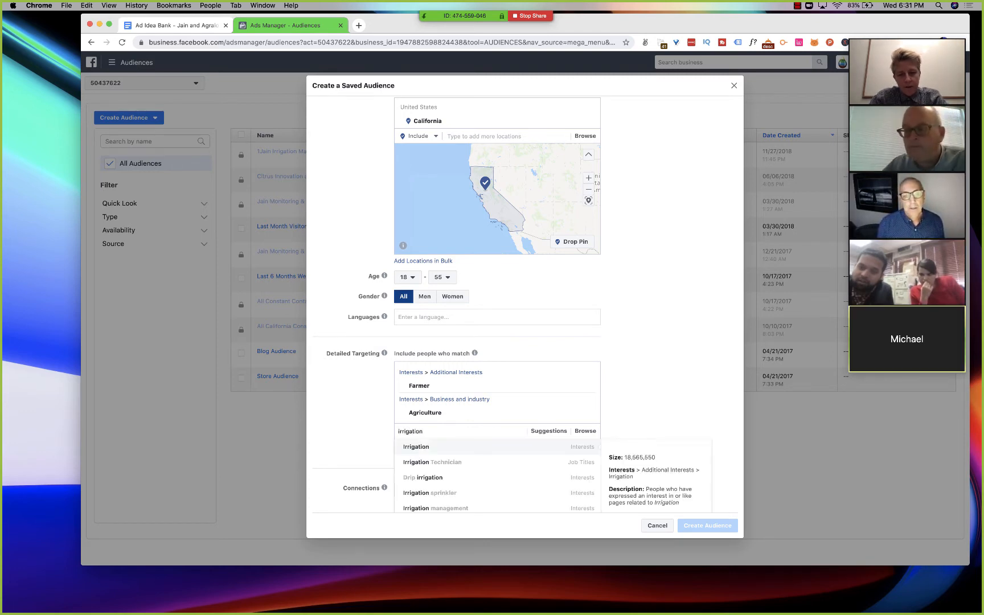
text(ation)
click(489, 446)
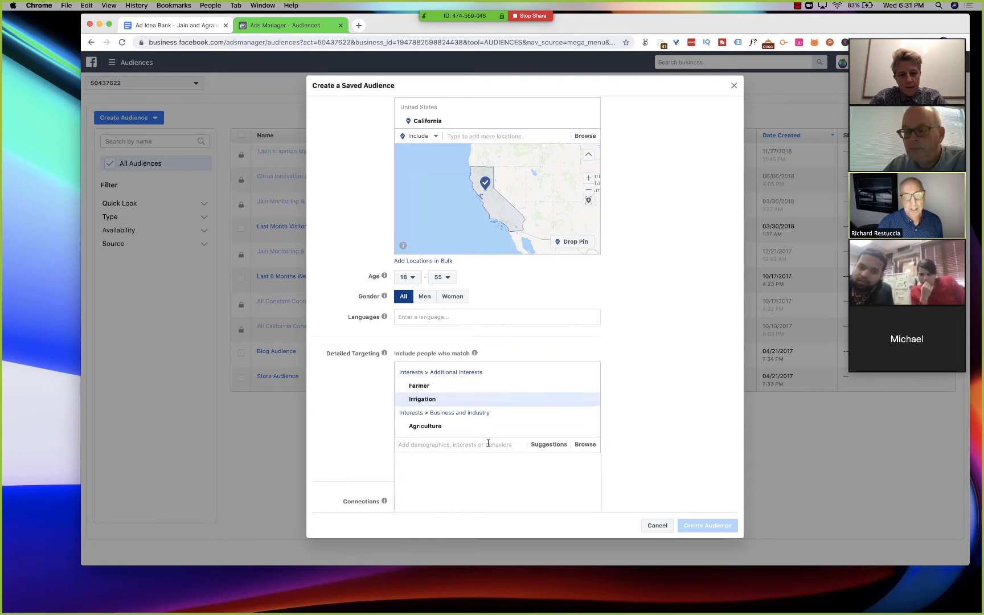
- Search for "precision irrigation" and "precision", add the Precision agriculture interest, and check the potential reach
text(precision irrigation)
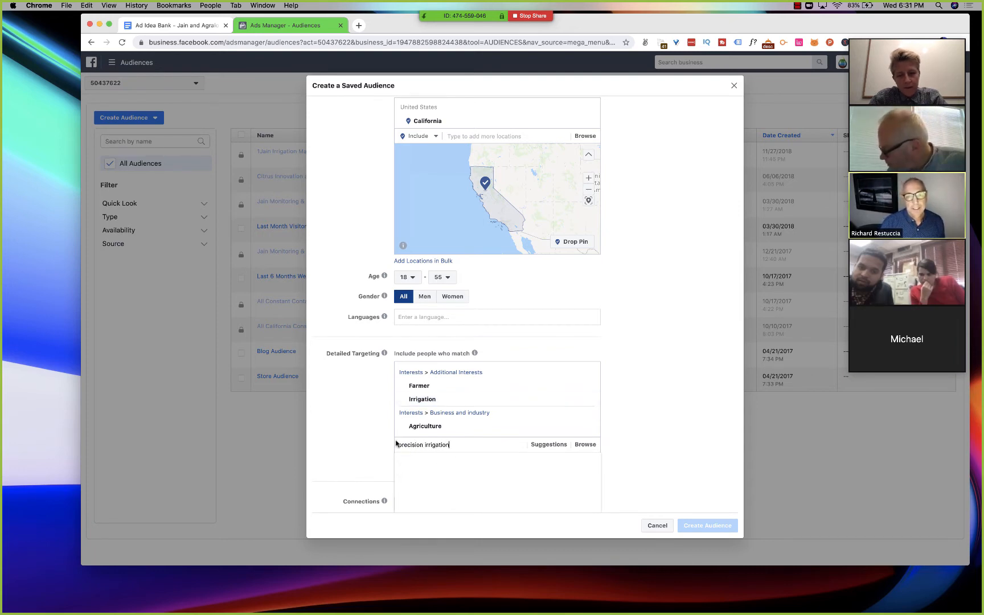
click(350, 439)
click(478, 442)
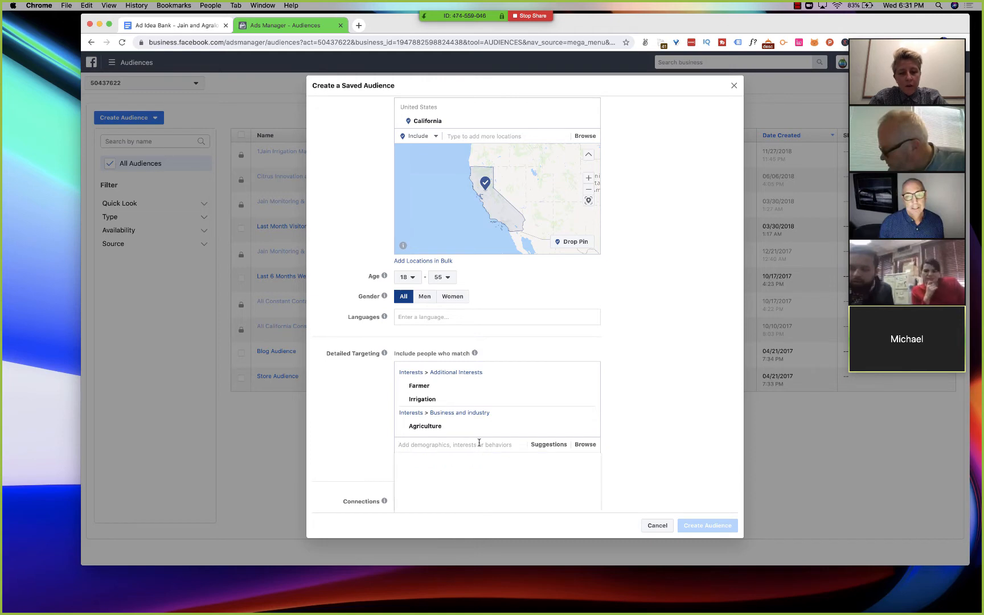
text(precision)
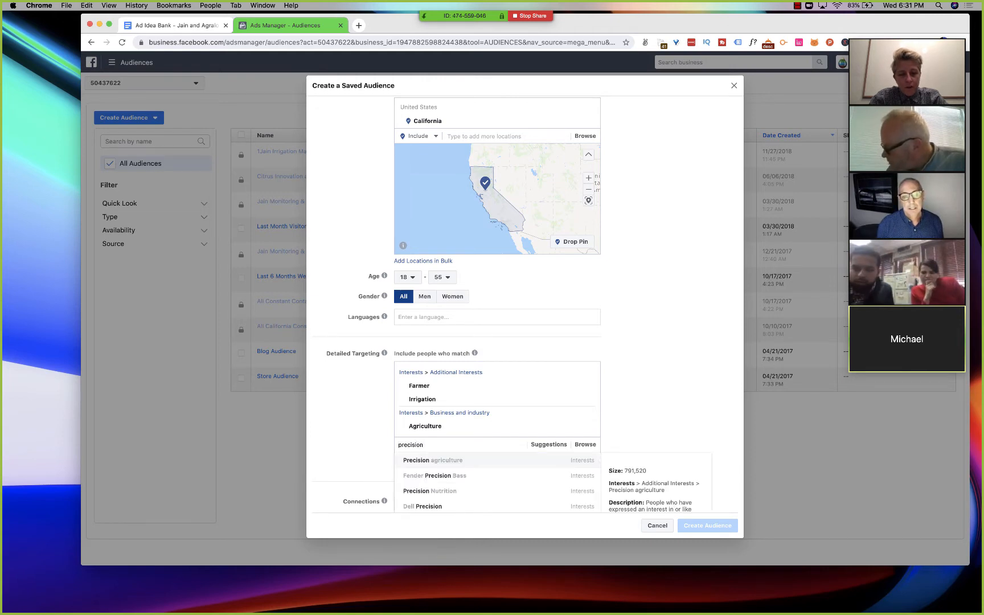
click(481, 462)
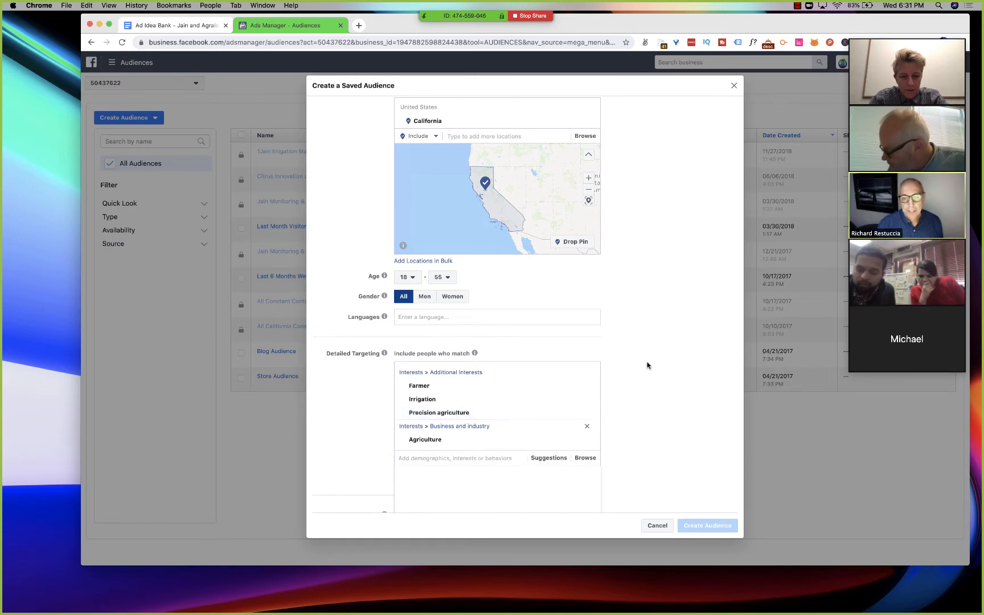
scroll(659, 340, up, 3)
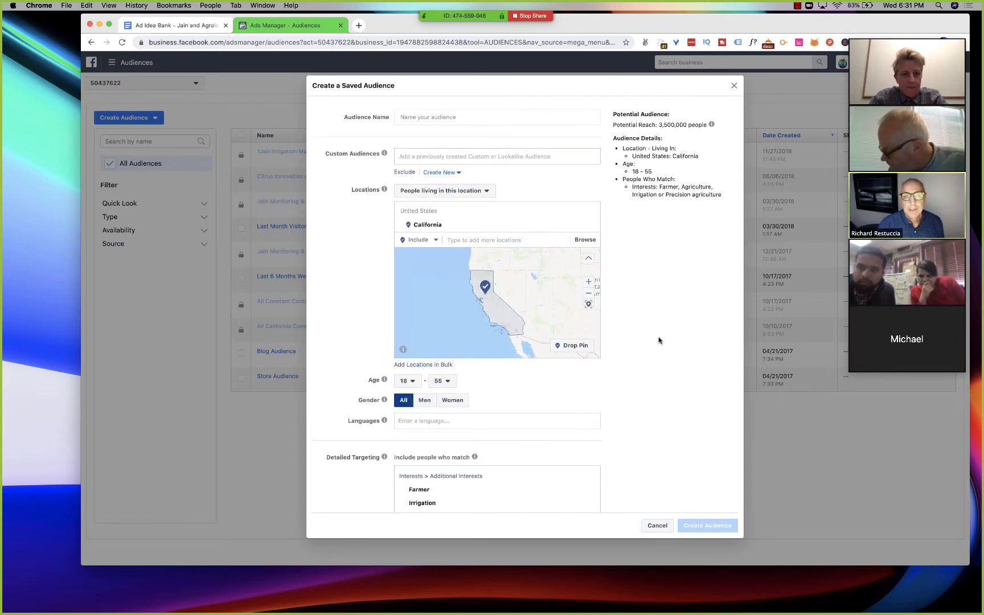
scroll(659, 340, down, 3)
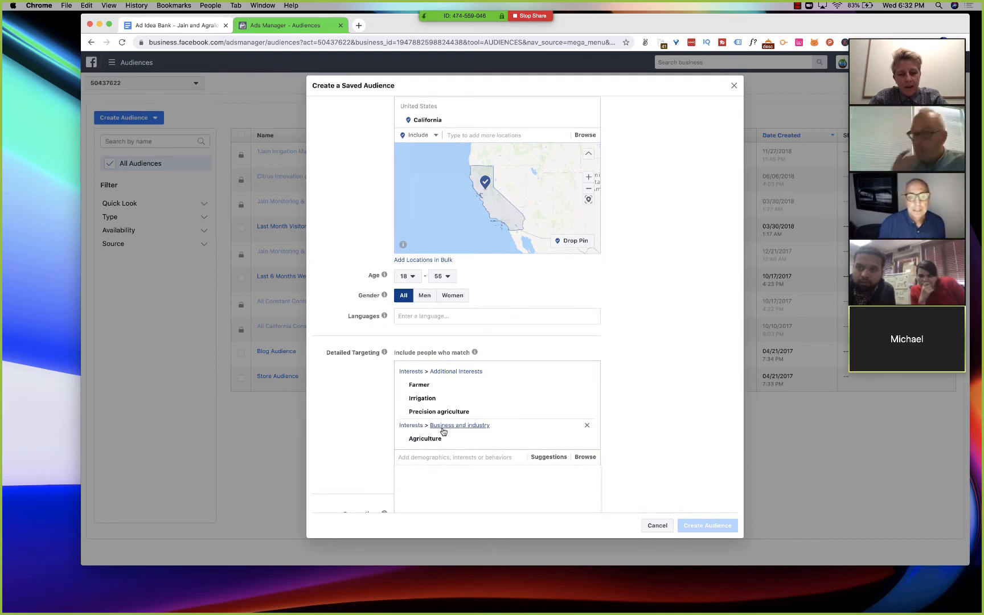
- Search the detailed targeting options again for "precision irrigation"
mouse_move(439, 416)
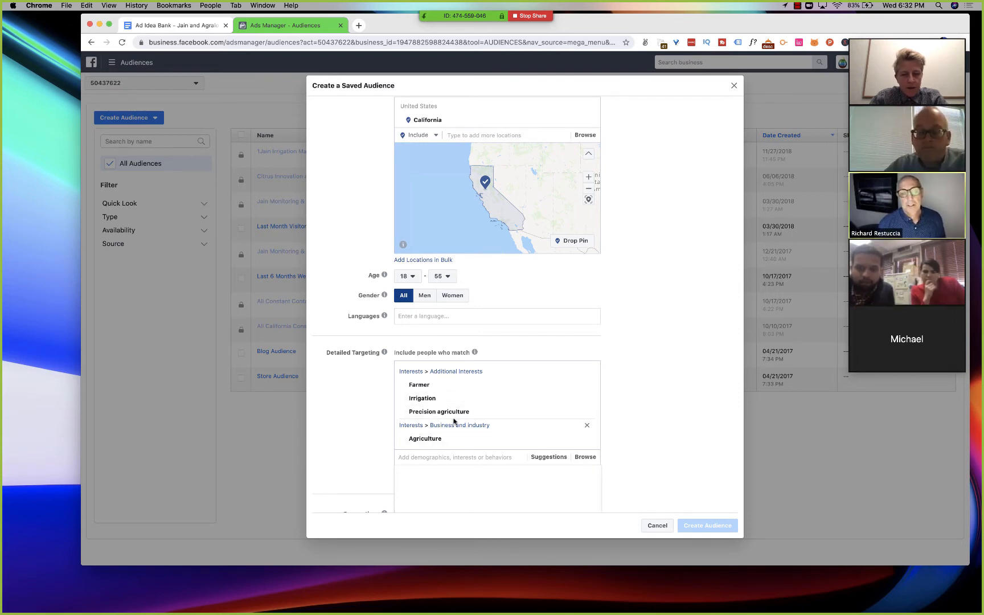
click(448, 459)
text(precision)
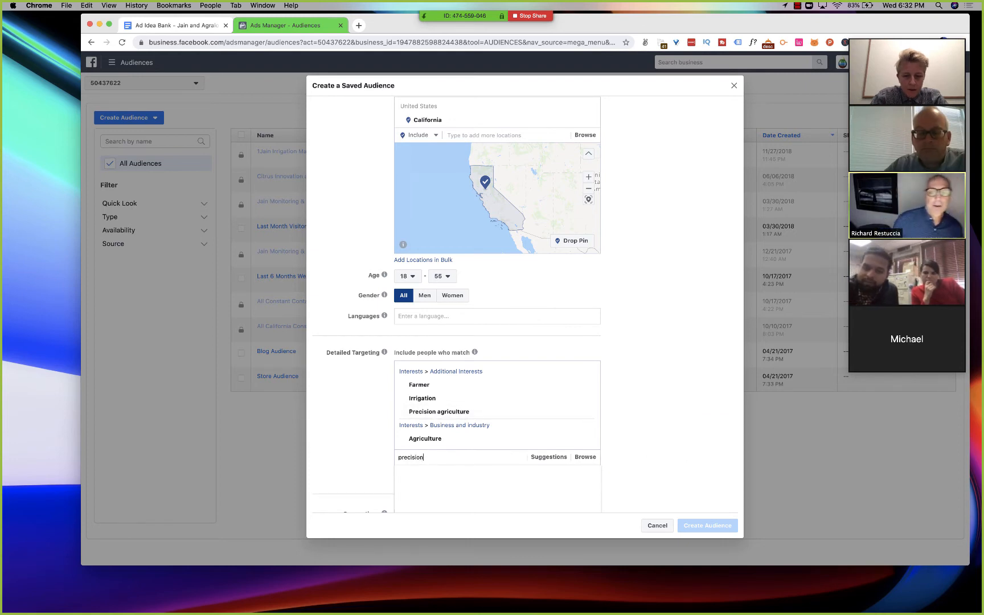
text( irrigation)
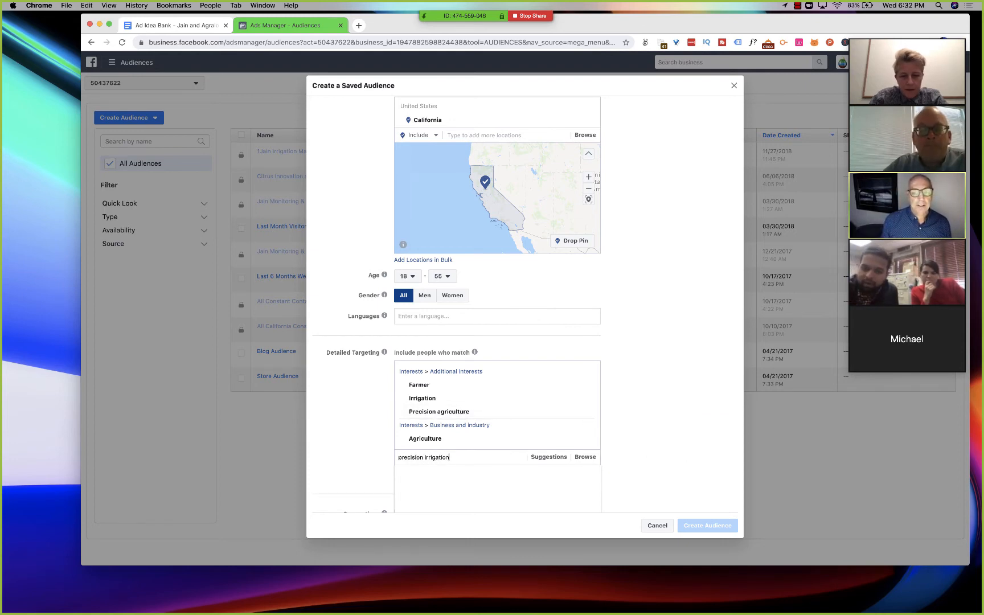
scroll(446, 474, down, 3)
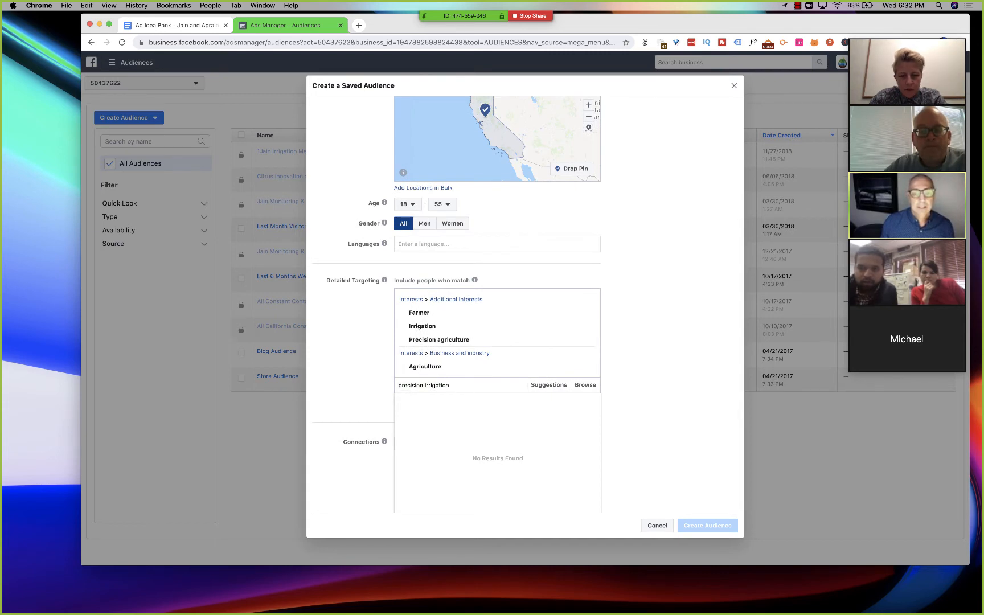
- Replace the search term with "drip irrigation" and add the Drip irrigation interest to detailed targeting
click(538, 387)
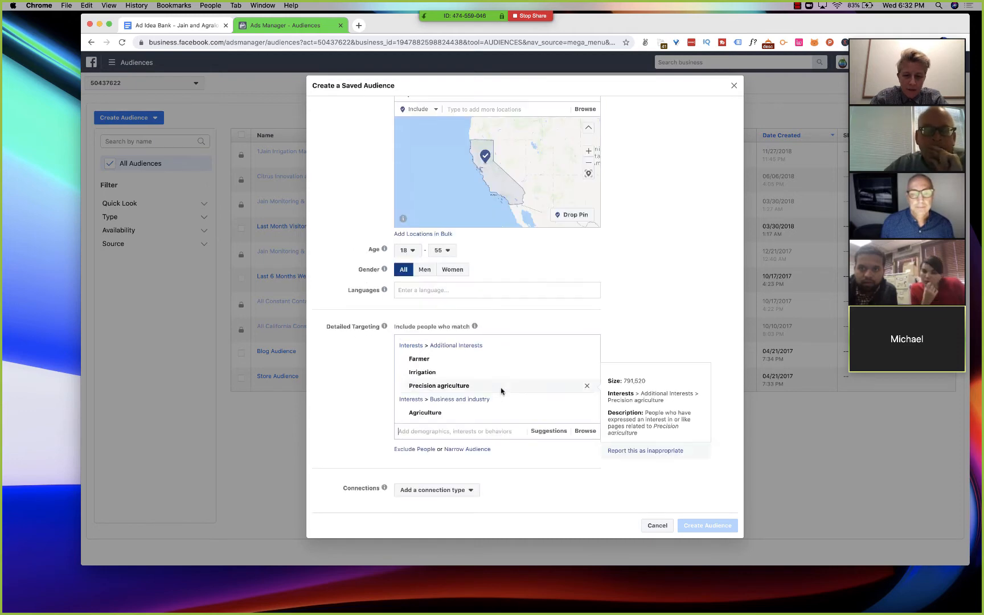
text(drip irrigation)
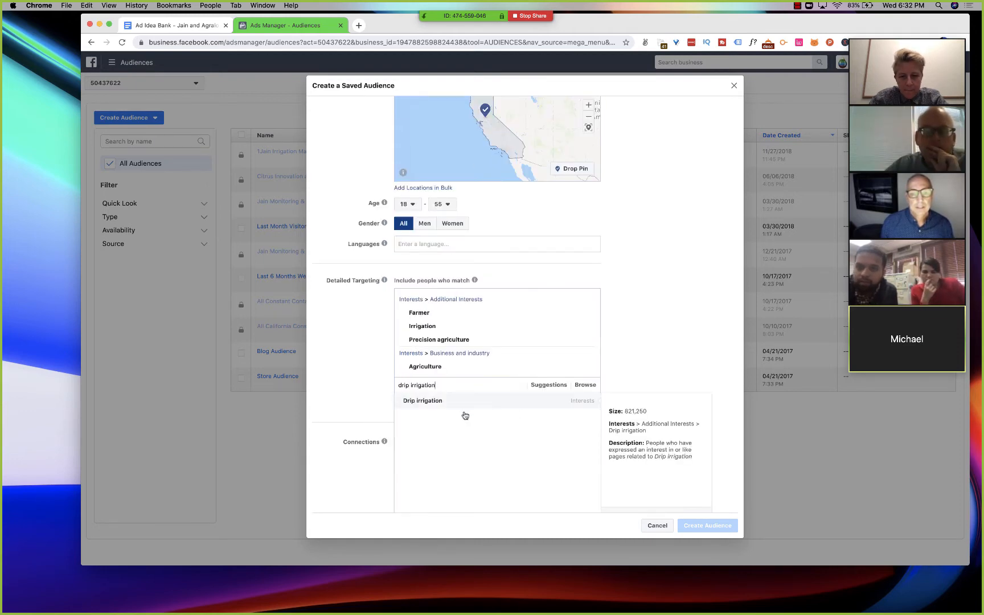
click(466, 401)
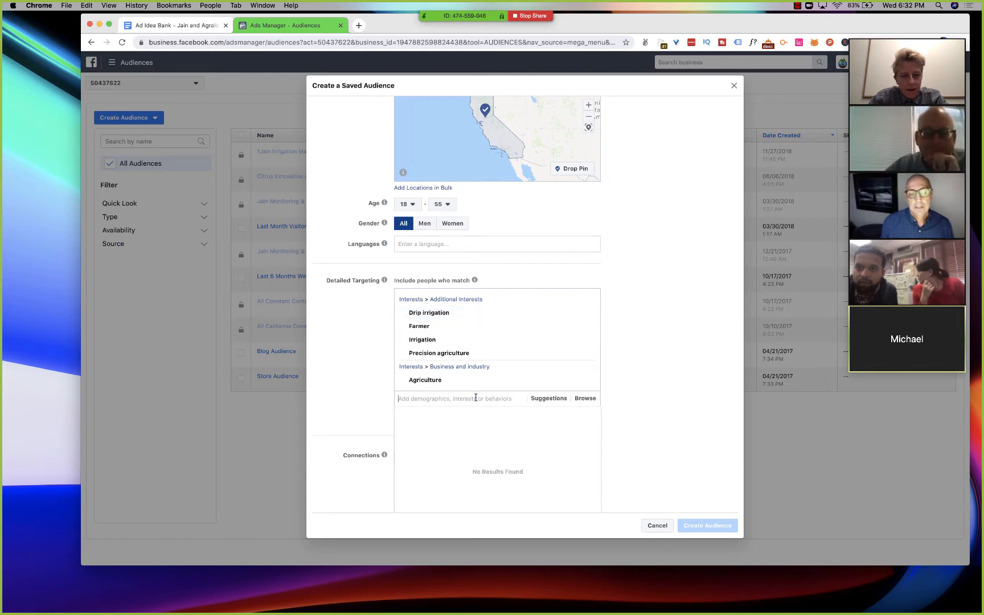
- Search the detailed targeting options for "field monitoring" and clear the search term
click(477, 400)
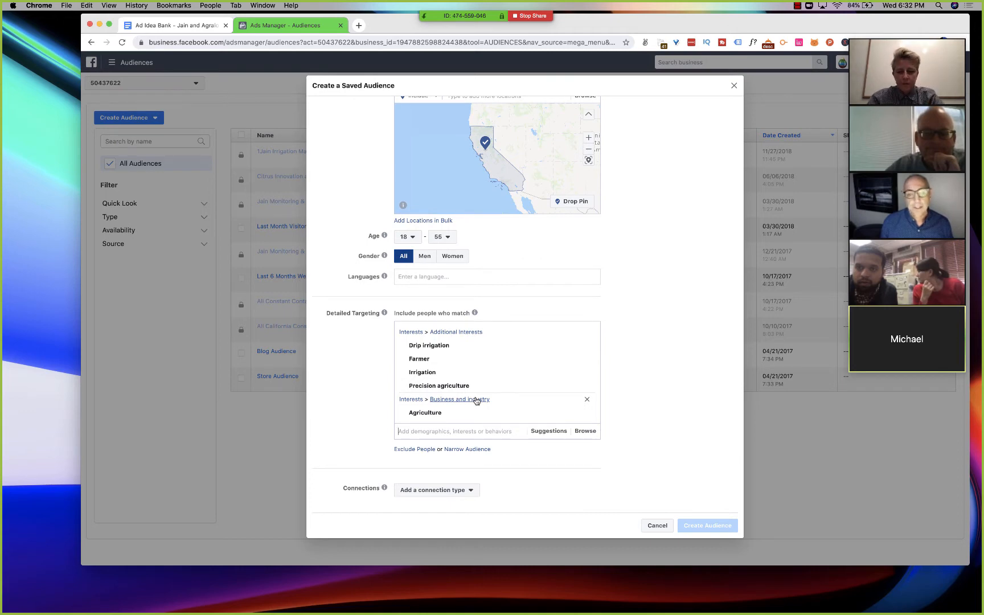
text(field monitoring)
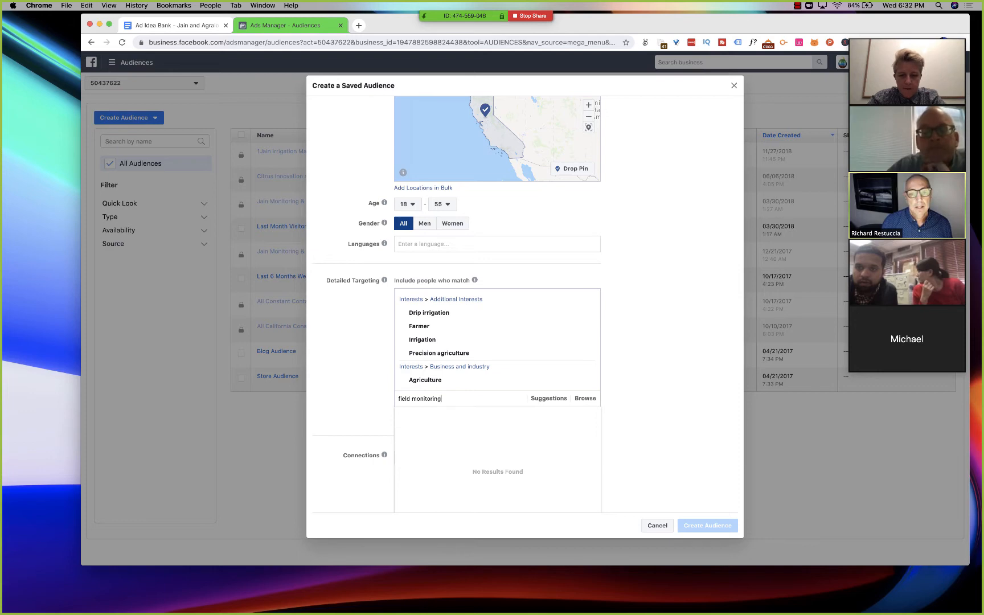
key(super+a)
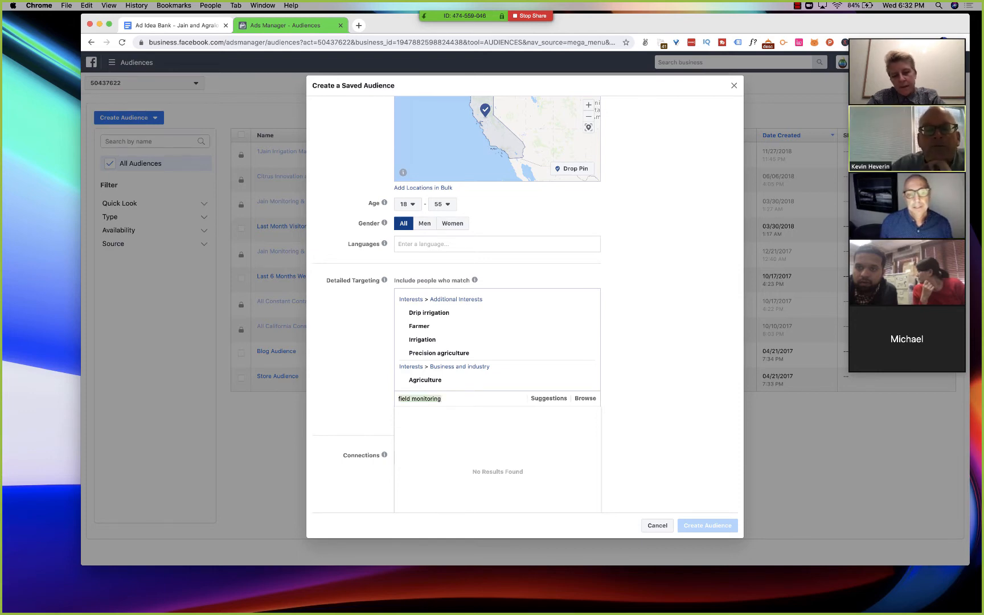
click(442, 399)
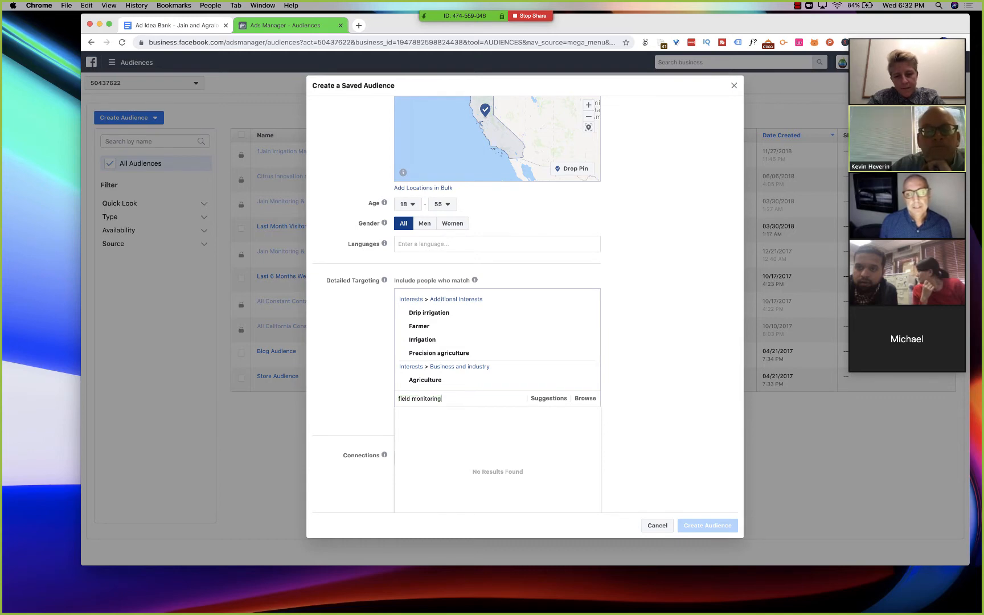
key(super+a)
key(BackSpace)
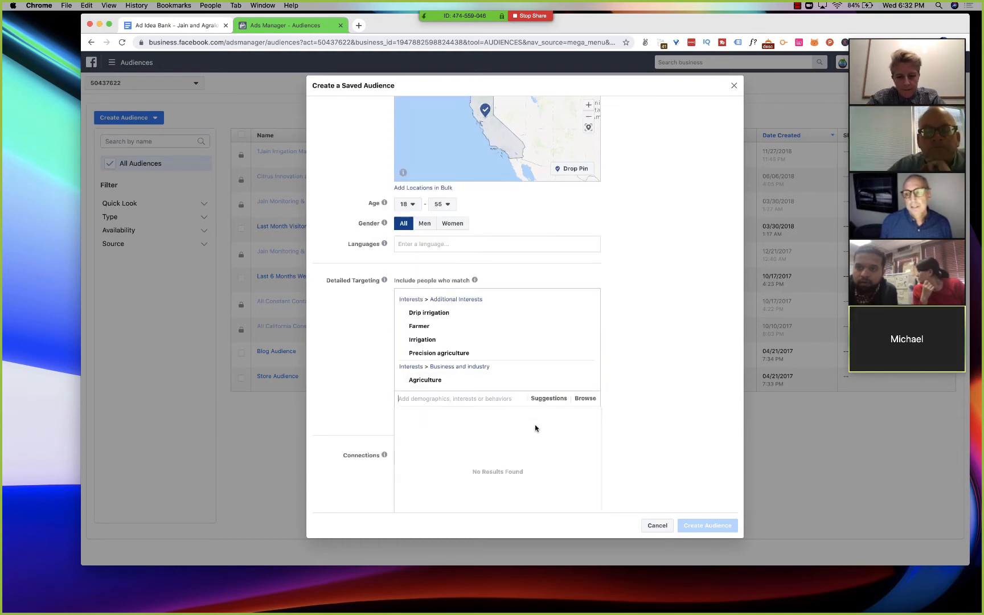
- Look through the suggested targeting options and add the Sustainable agriculture interest to the people included
click(549, 401)
mouse_move(464, 437)
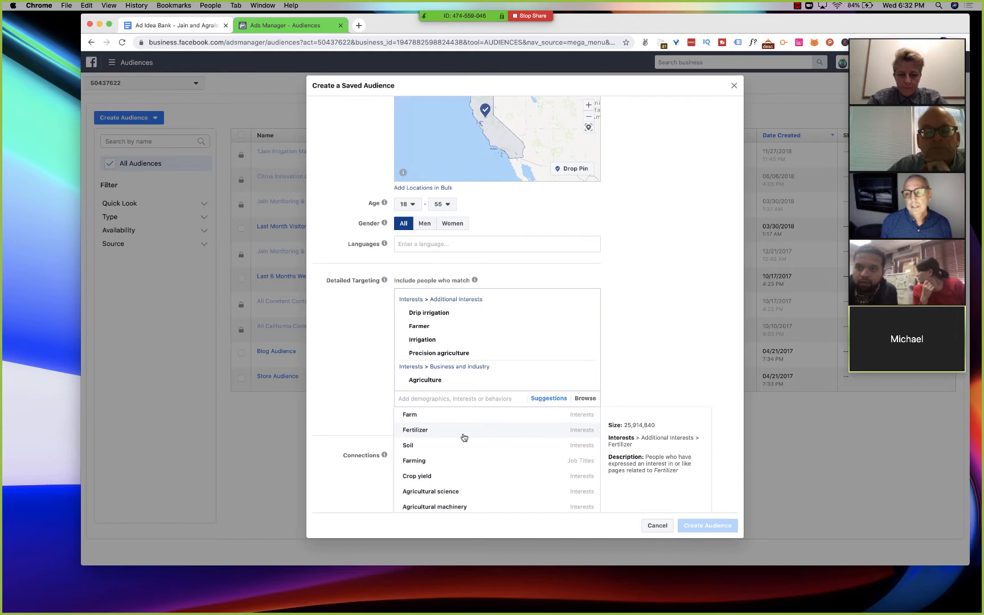
scroll(464, 437, down, 3)
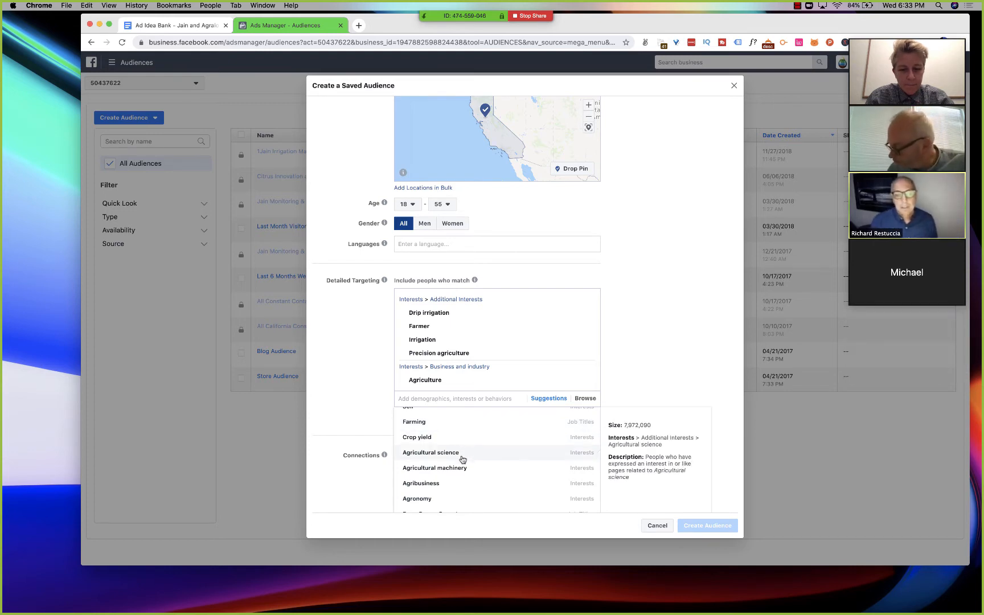
scroll(462, 458, down, 3)
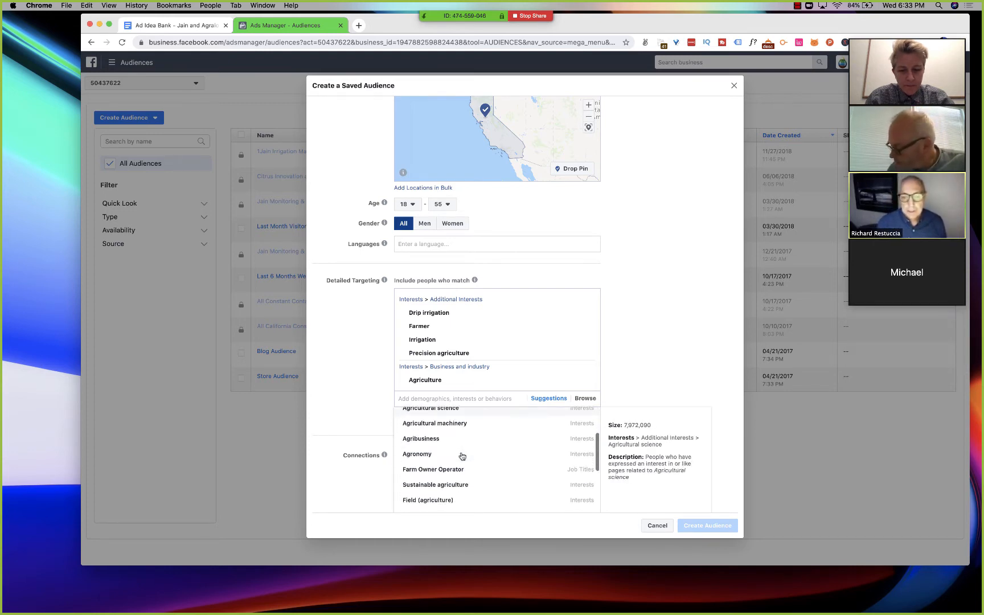
scroll(462, 456, down, 1)
scroll(462, 456, down, 1)
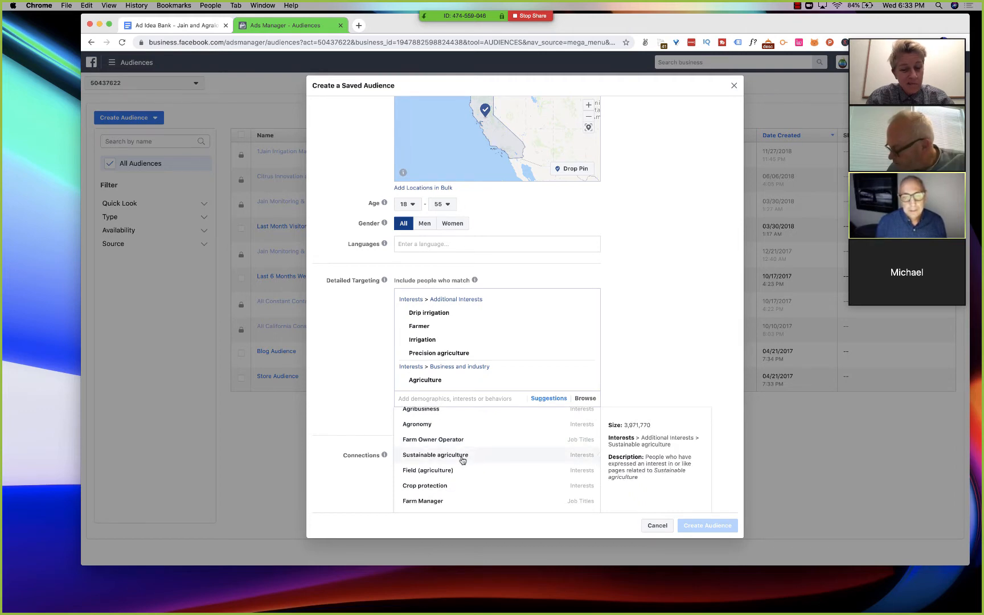
click(462, 456)
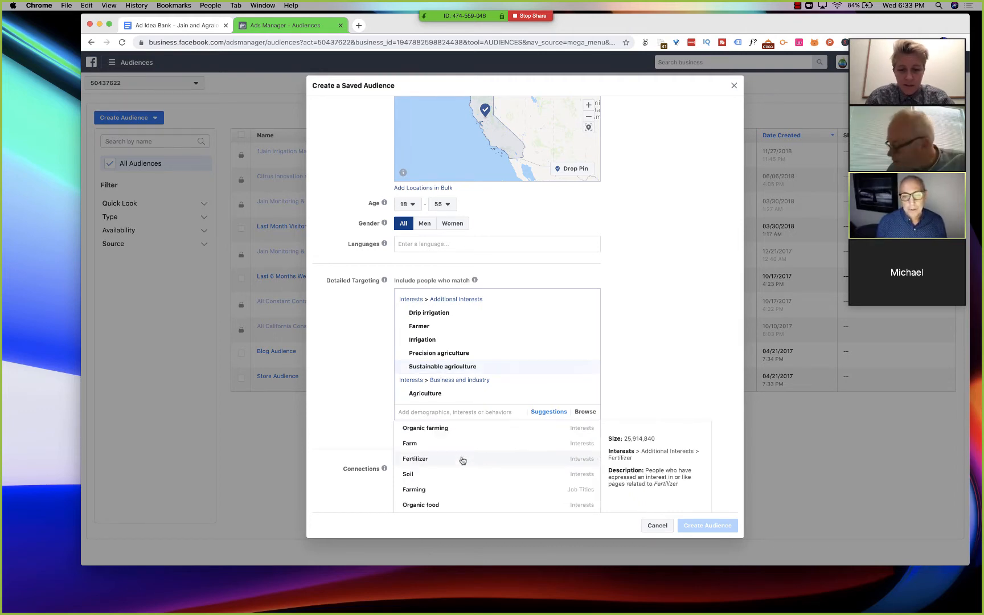
- Look through the updated targeting suggestions for further relevant interests and job titles, and close the list
scroll(462, 461, down, 5)
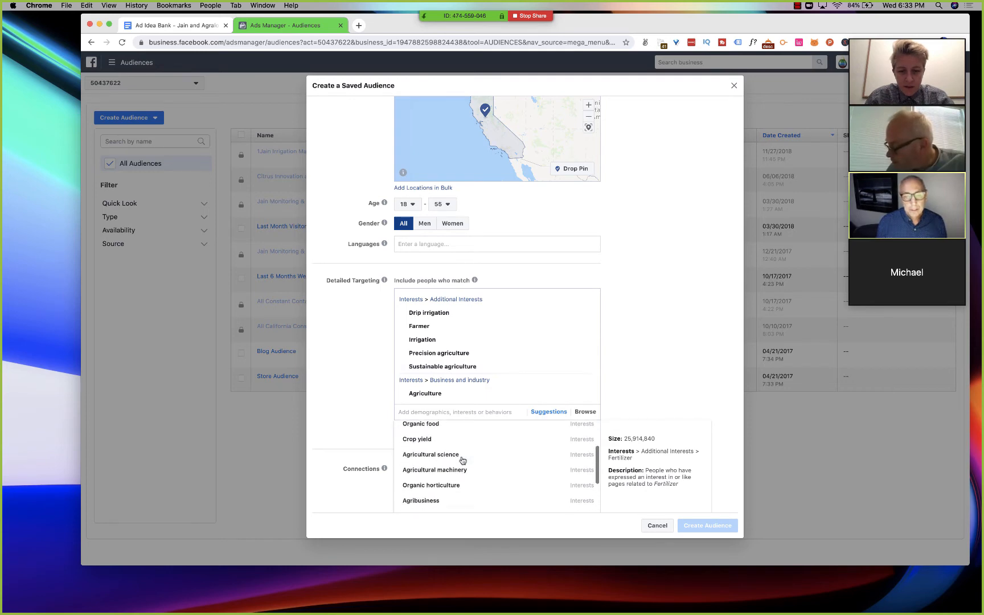
scroll(462, 460, down, 4)
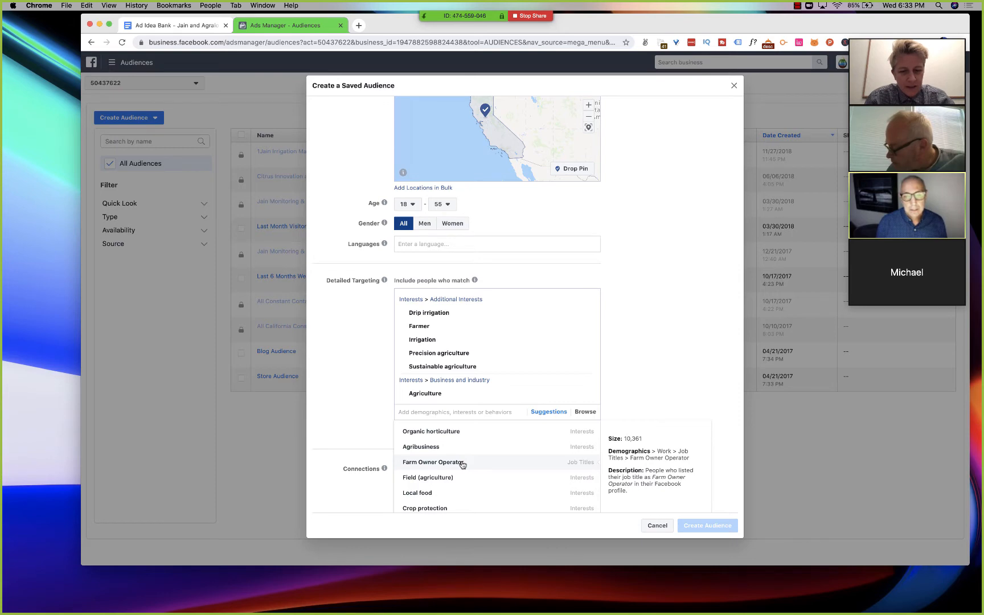
scroll(462, 465, down, 5)
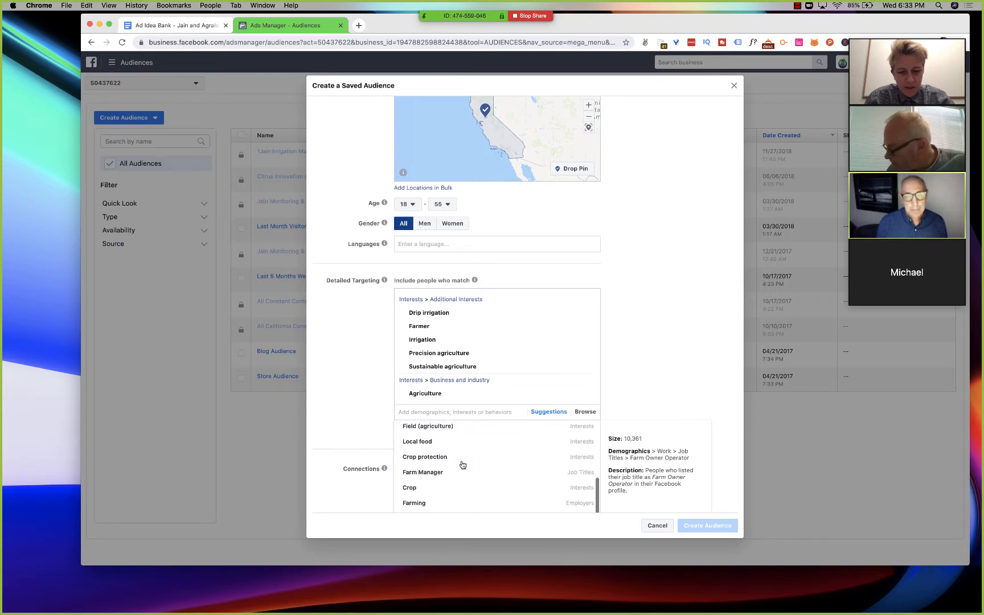
scroll(463, 464, down, 5)
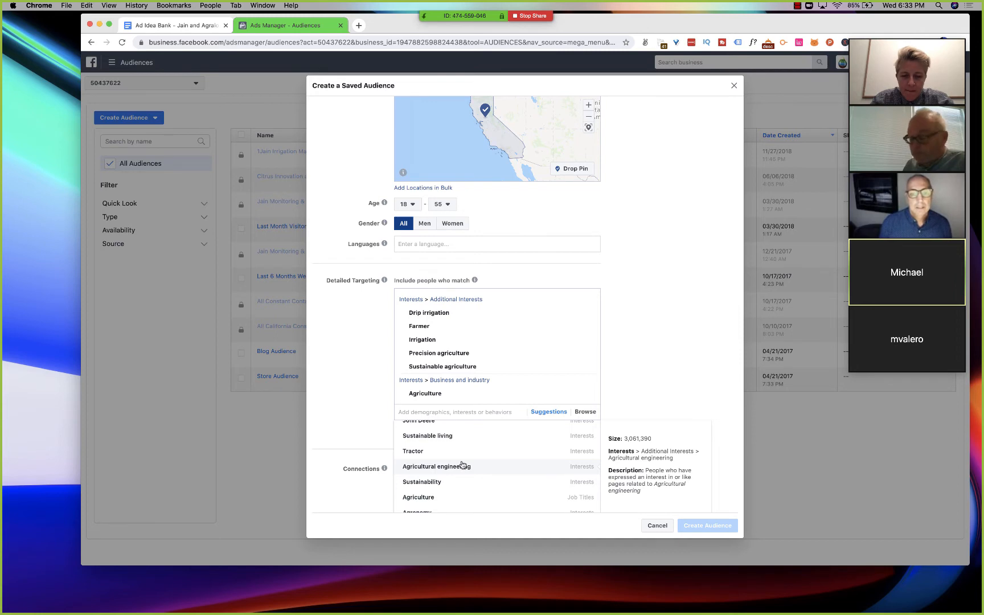
click(657, 249)
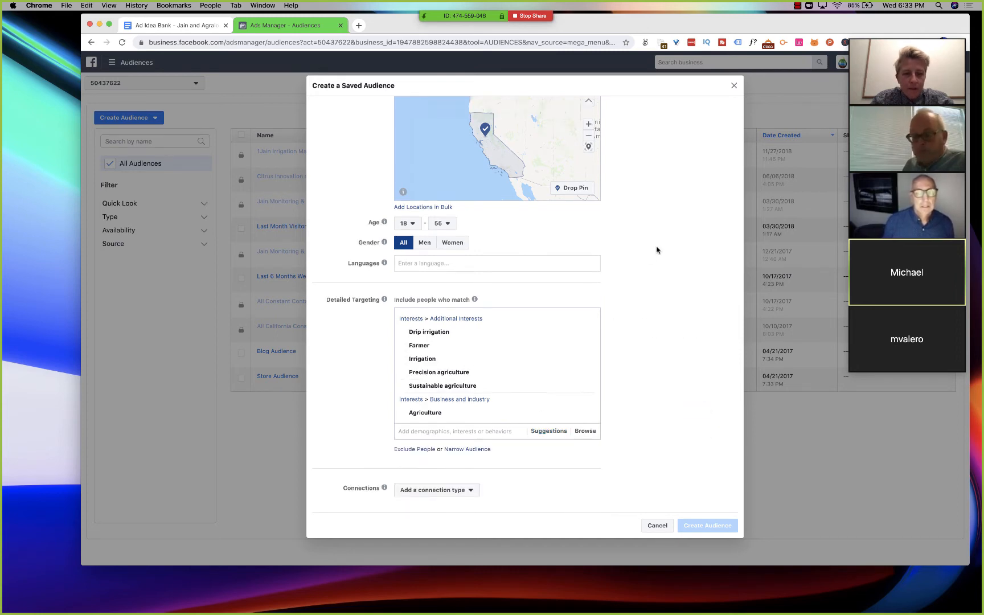
- Check the potential reach and review the details of the selected interests, including Drip irrigation and Farmer
scroll(657, 249, up, 5)
scroll(657, 249, down, 5)
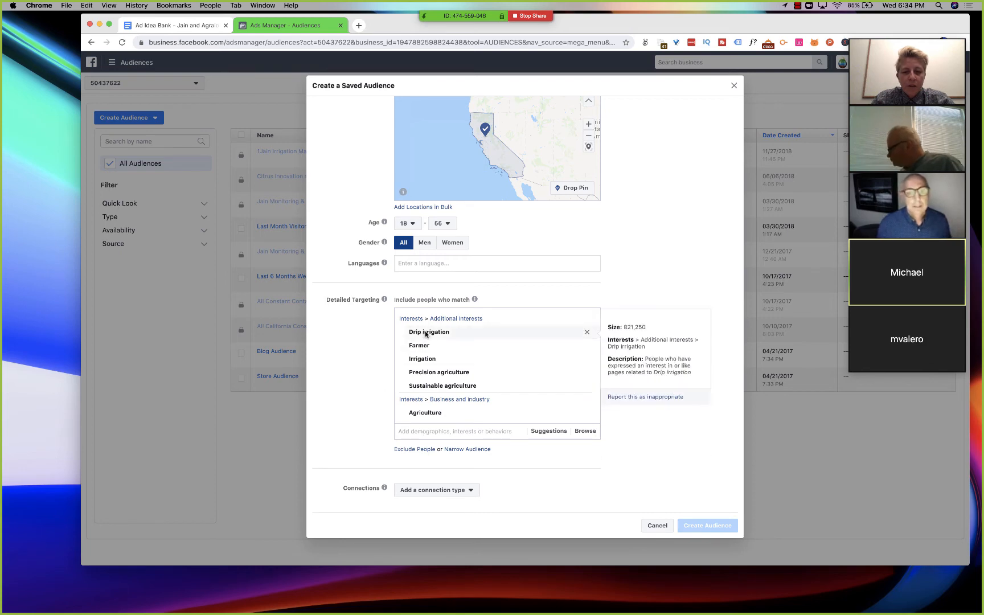
mouse_move(433, 336)
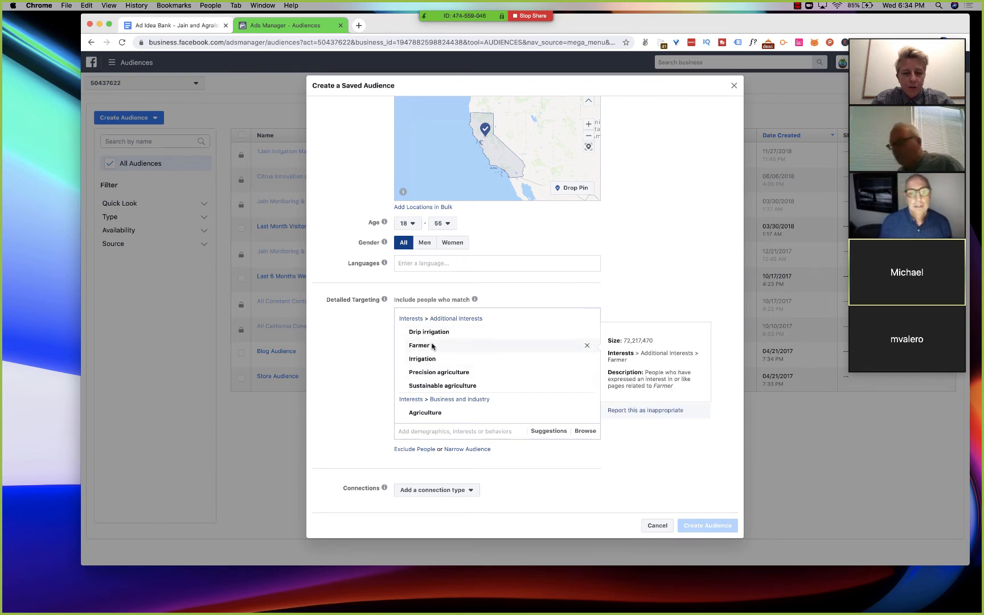
mouse_move(435, 387)
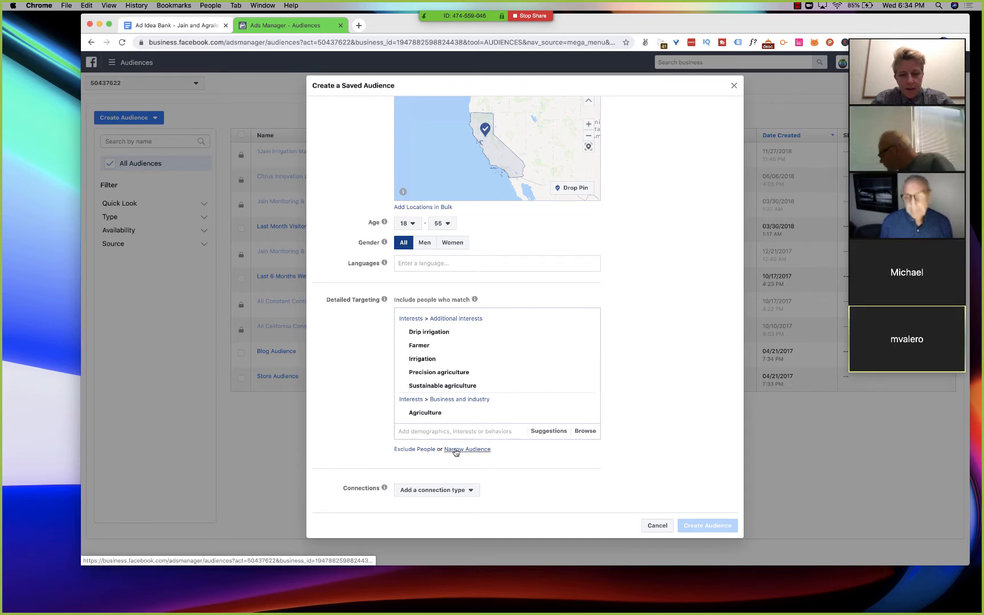
scroll(455, 452, up, 5)
scroll(455, 452, down, 5)
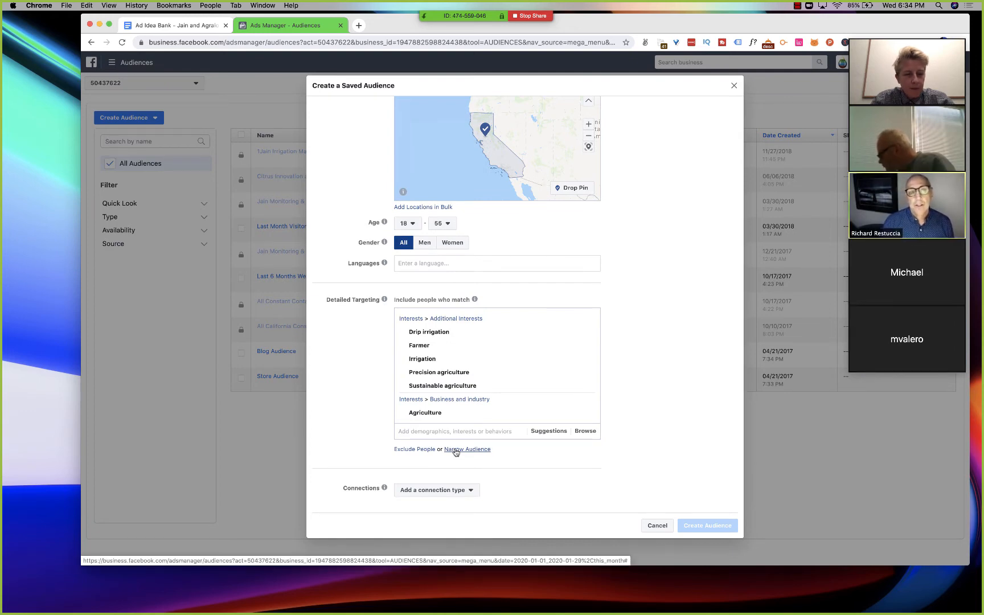
click(465, 432)
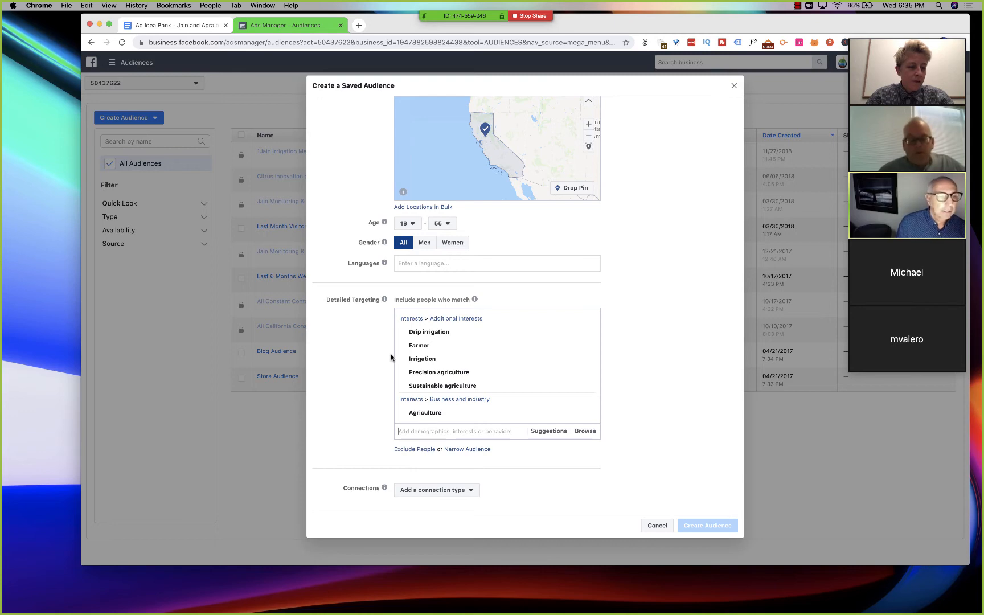
- Name the audience "Interest & Job Titles - Farming & Irrigation" and create it
scroll(381, 402, up, 5)
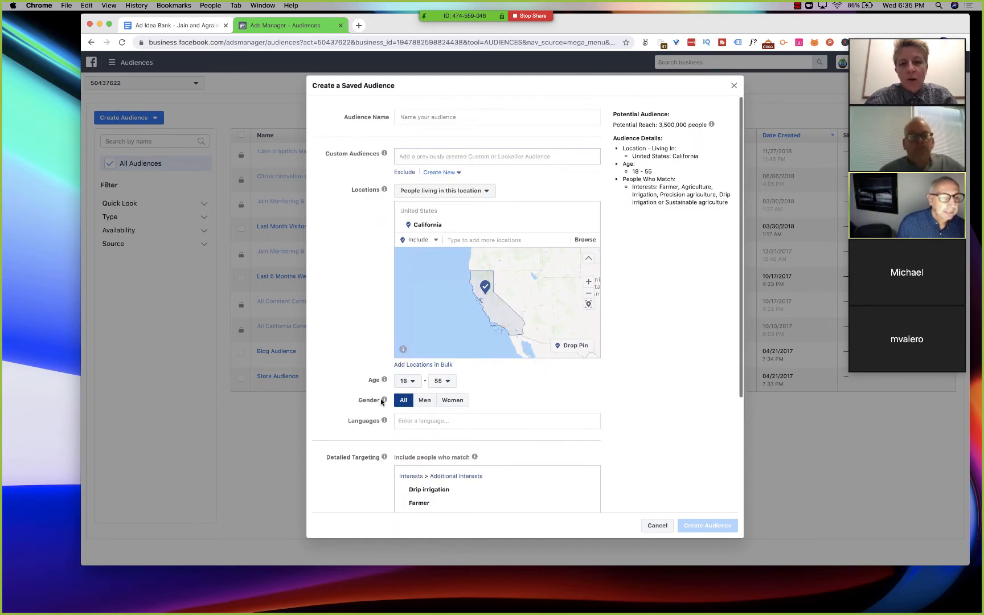
click(433, 118)
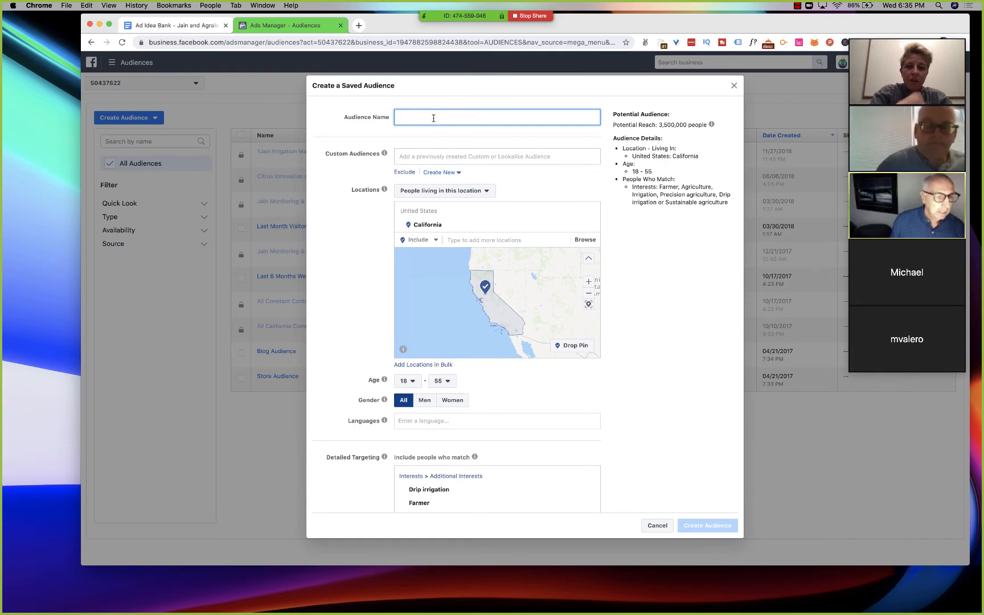
text(F)
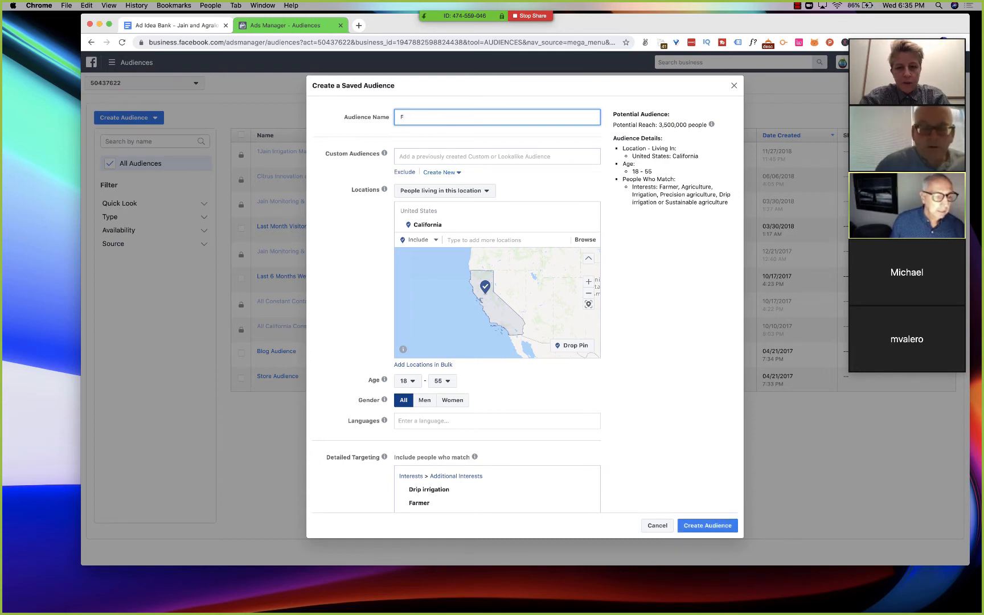
key(BackSpace)
text(Intere)
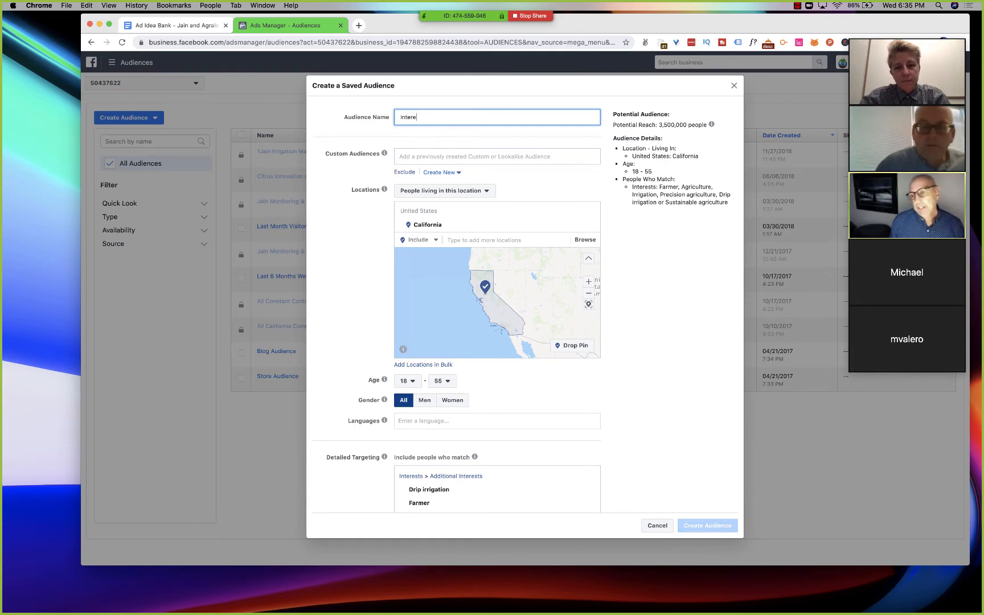
text(st & Job Titles -)
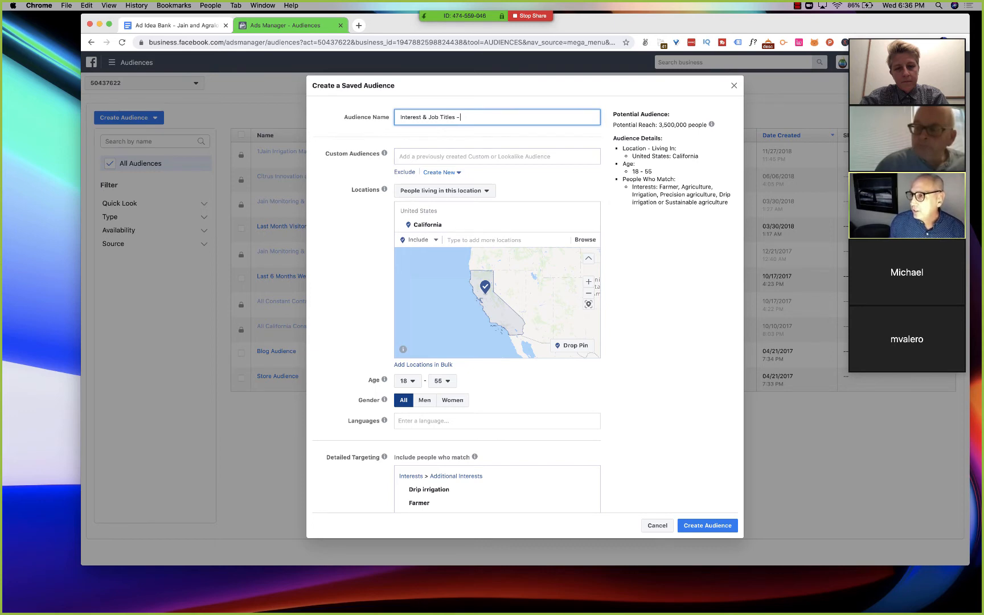
scroll(478, 256, down, 5)
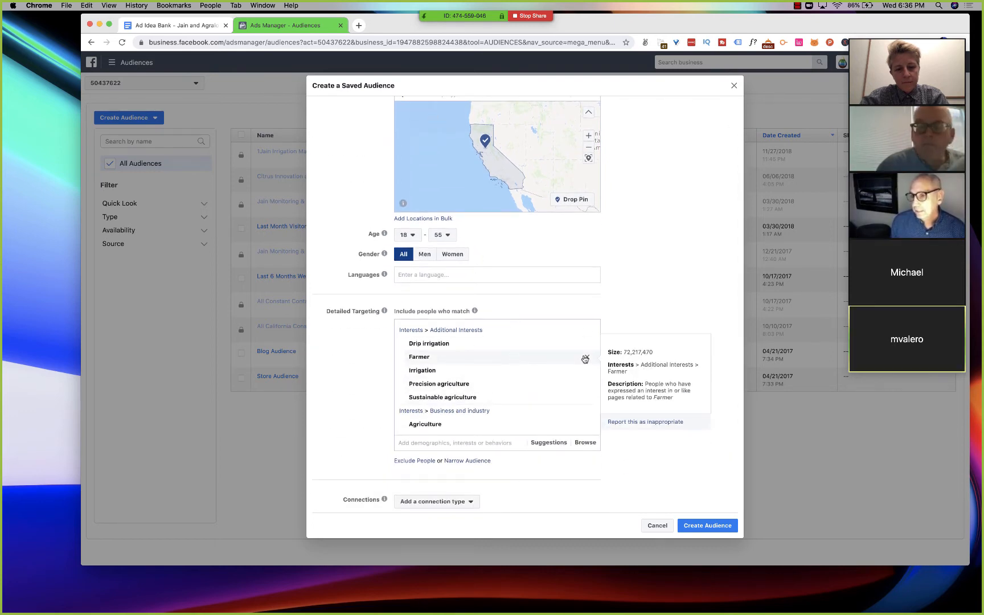
scroll(584, 359, up, 5)
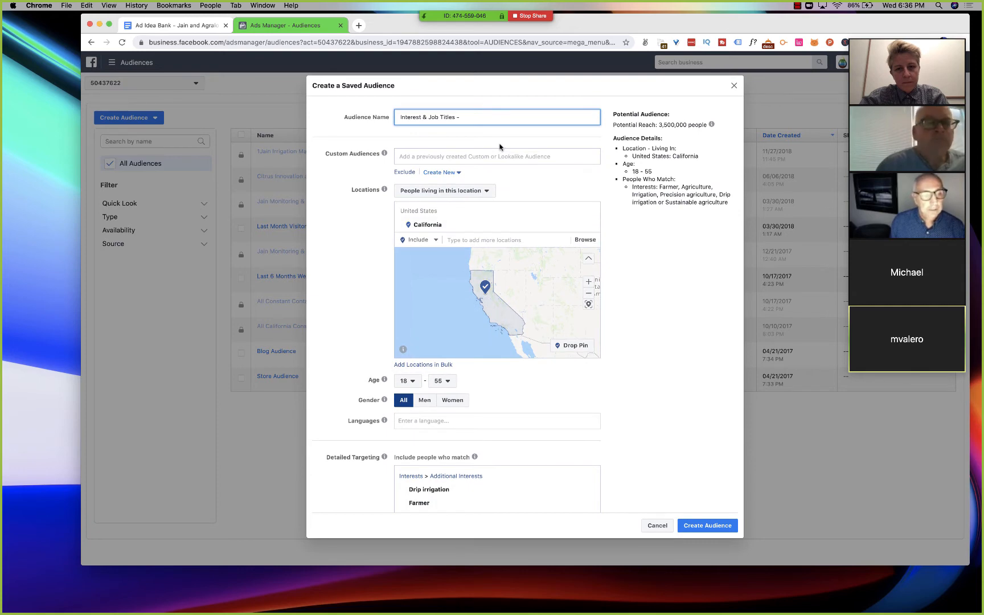
text(Farming)
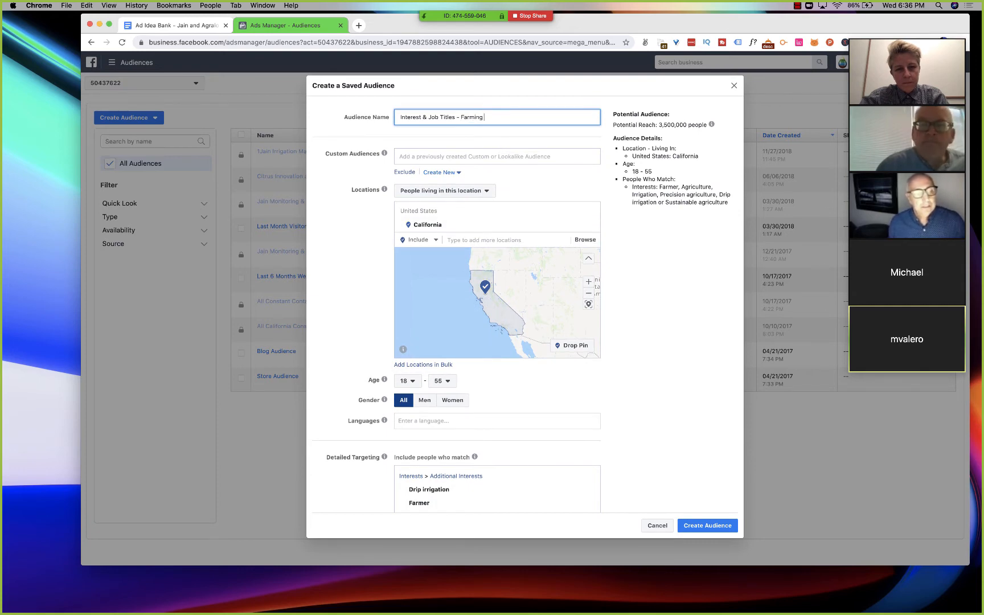
text( & Irrigation)
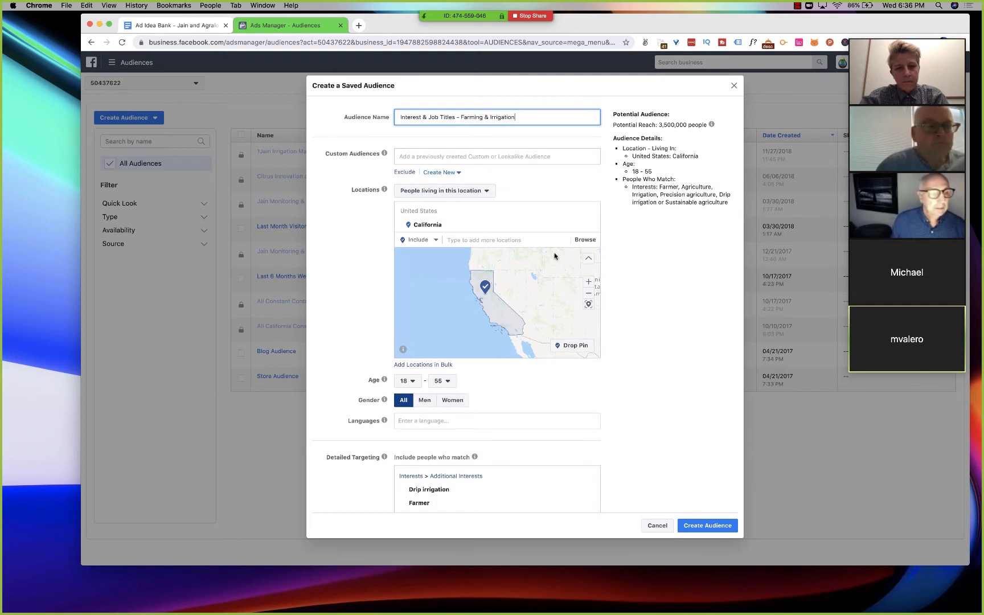
click(707, 525)
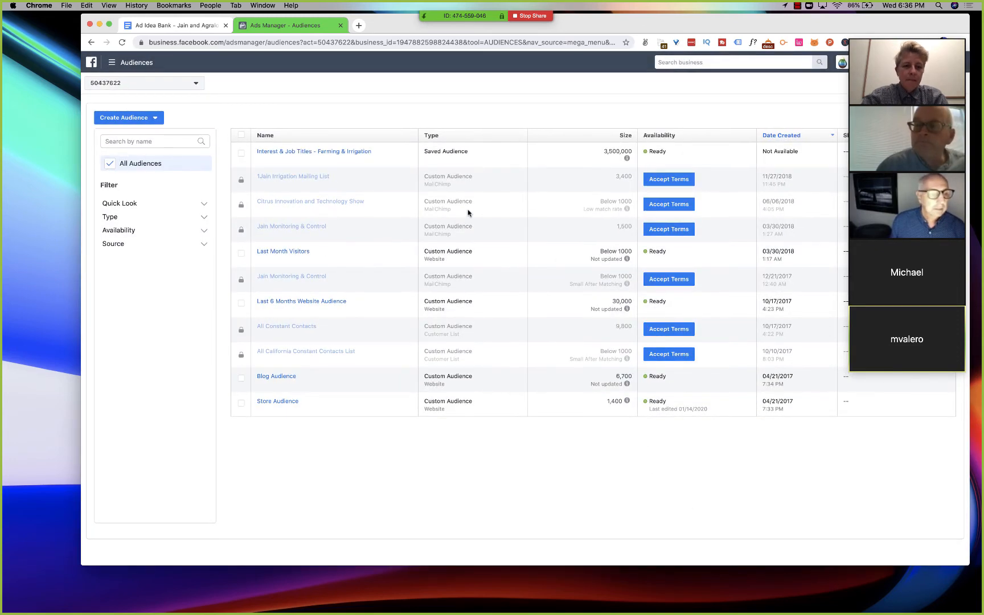
- Open the saved "Interest & Job Titles - Farming & Irrigation" audience for editing and search its detailed targeting options for "growers"
click(303, 153)
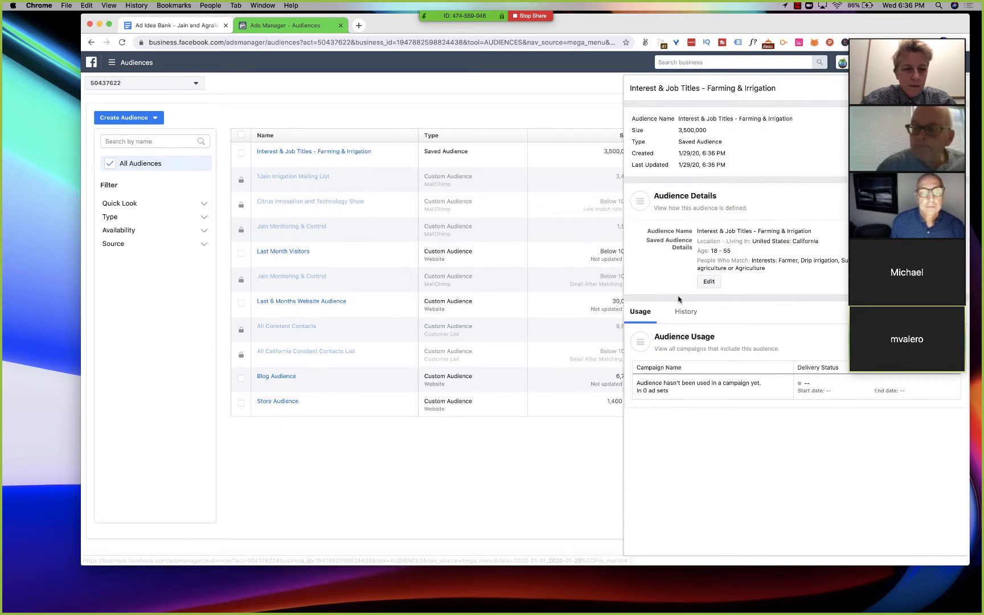
click(708, 282)
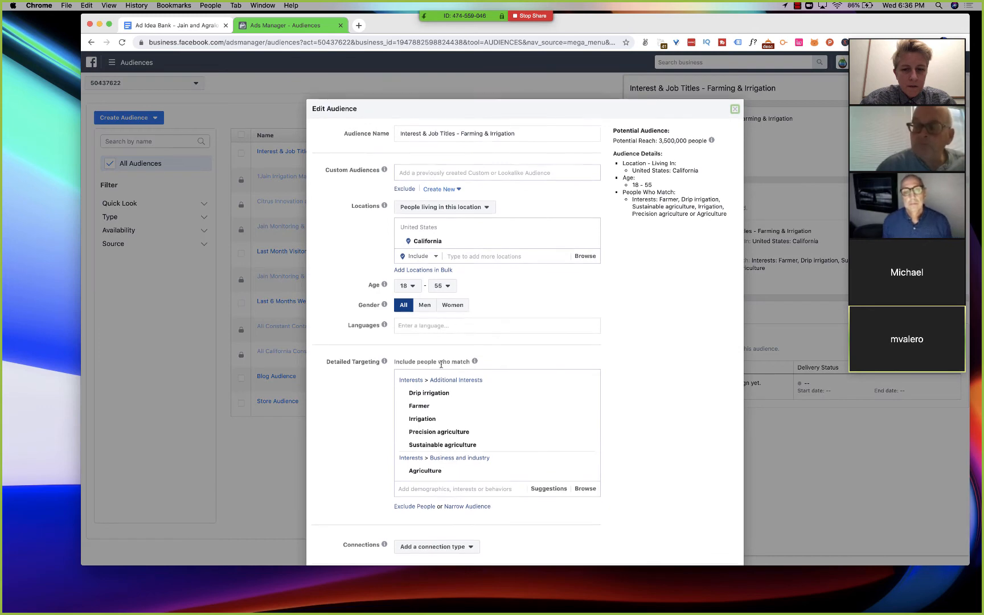
click(407, 462)
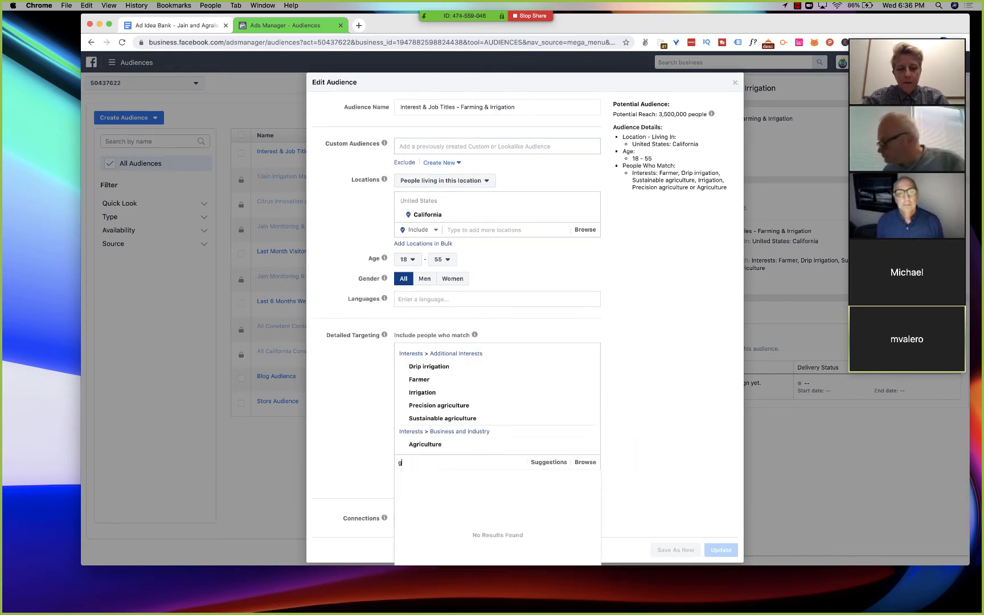
text(growers)
scroll(407, 462, down, 1)
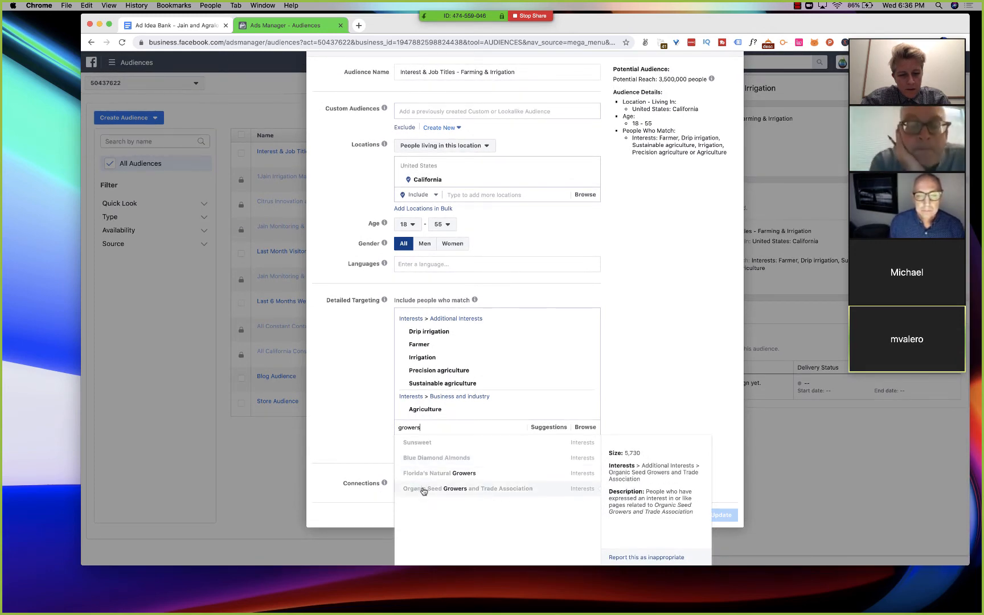
key(super+a)
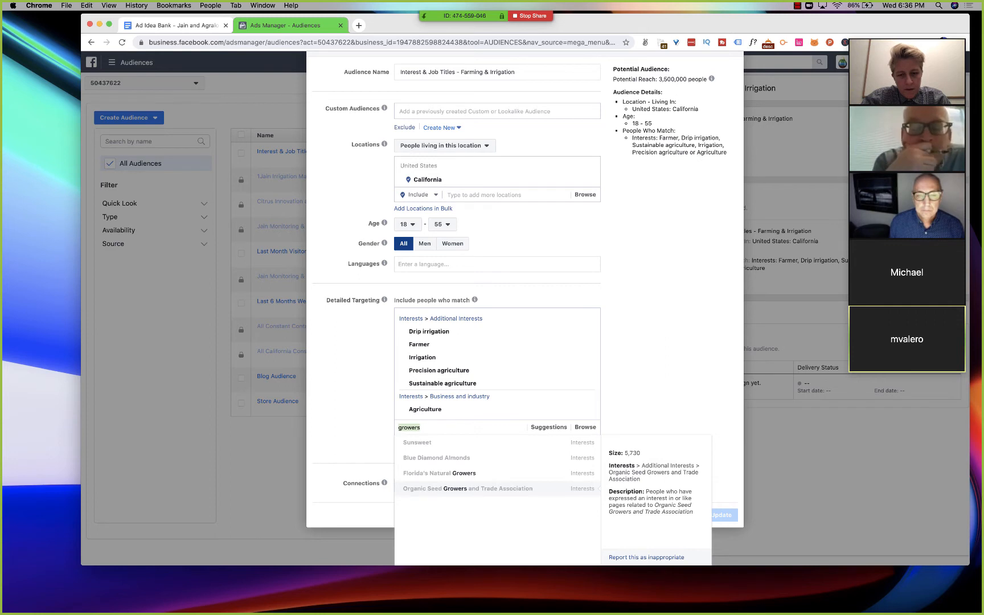
- Search the detailed targeting options for "almond grow", "almond" and "almond far", and clear the search
text(almond gr)
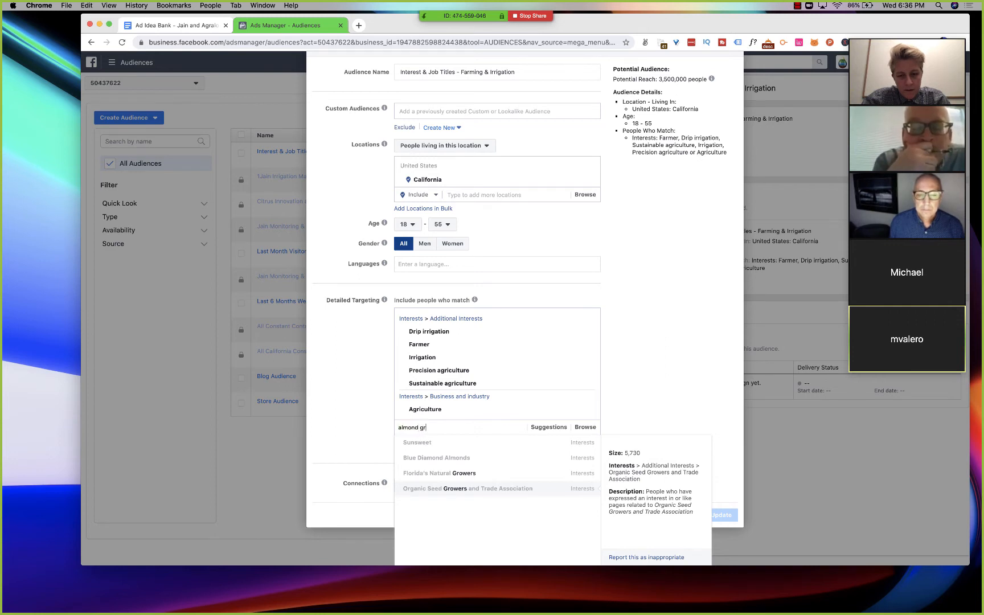
text(ow)
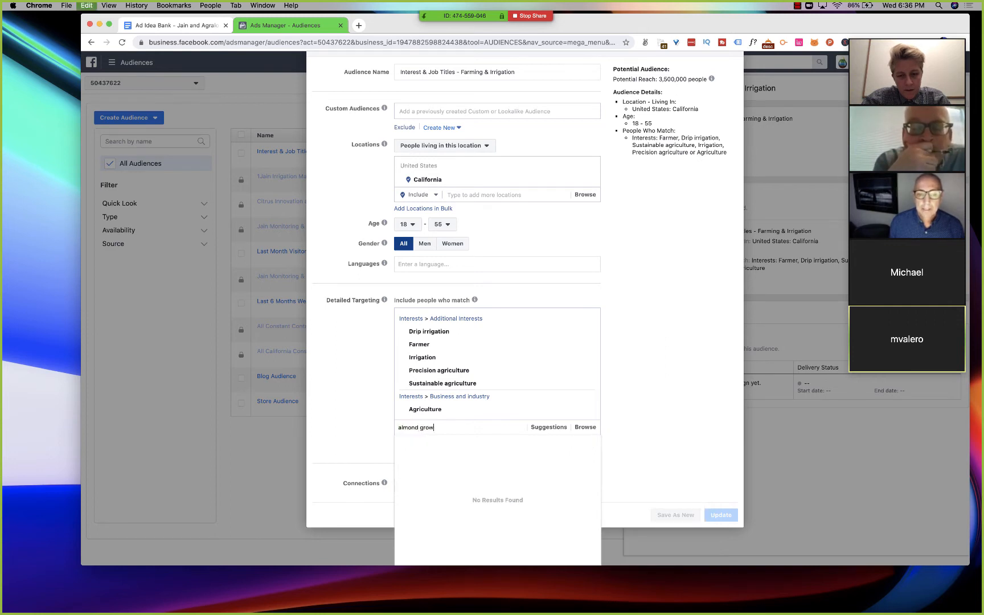
key(super+a)
text(almo)
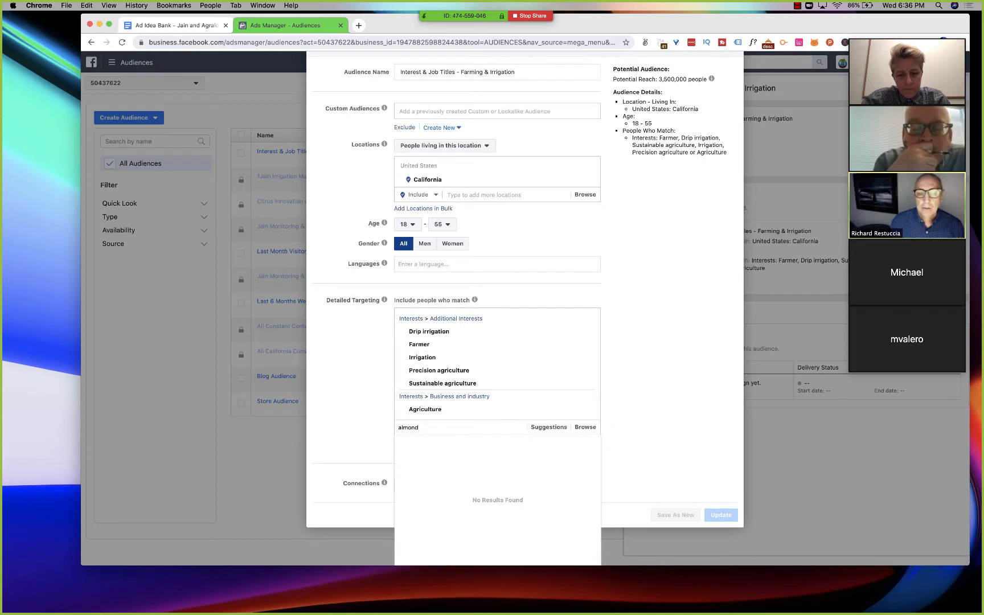
text(nd)
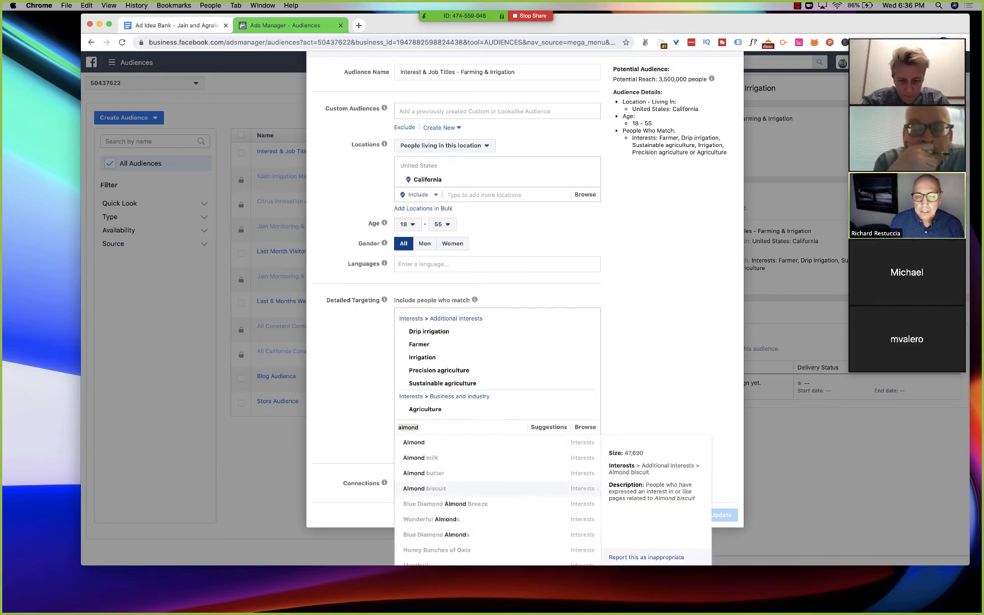
text( far)
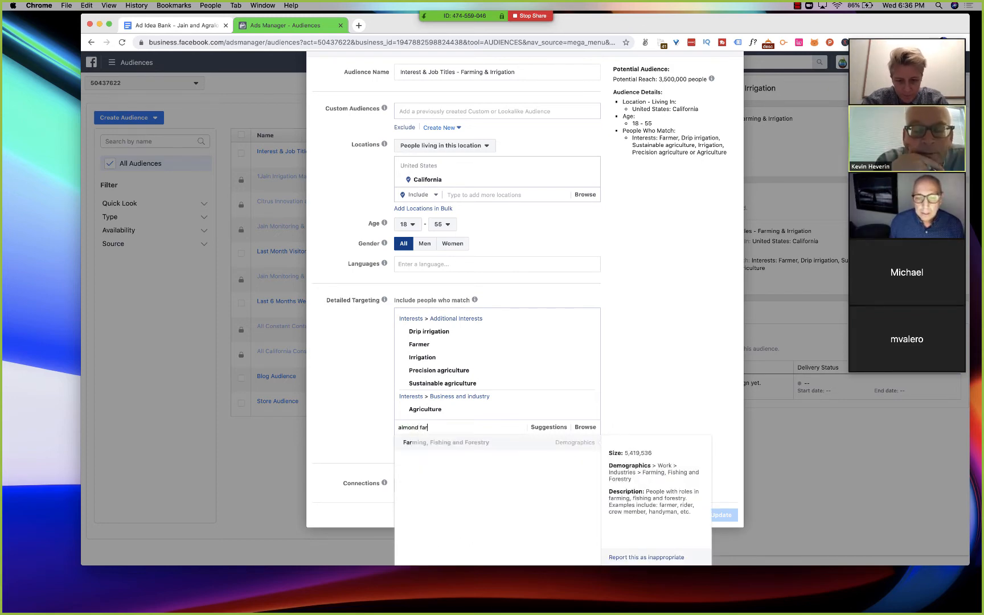
key(super+a)
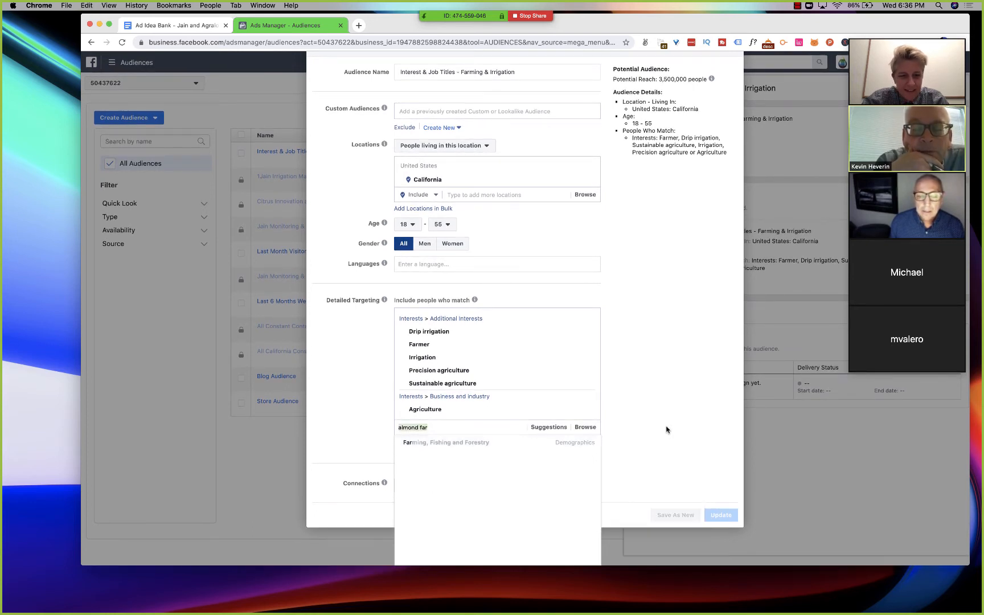
key(BackSpace)
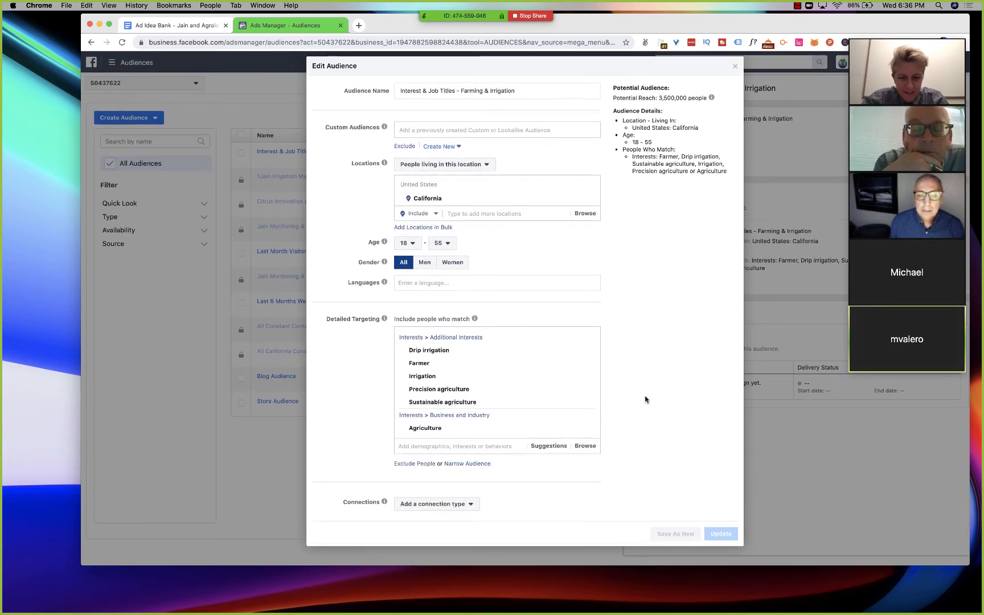
- Narrow the audience with an additional must-also-match condition for the Almond interest
click(466, 464)
click(462, 444)
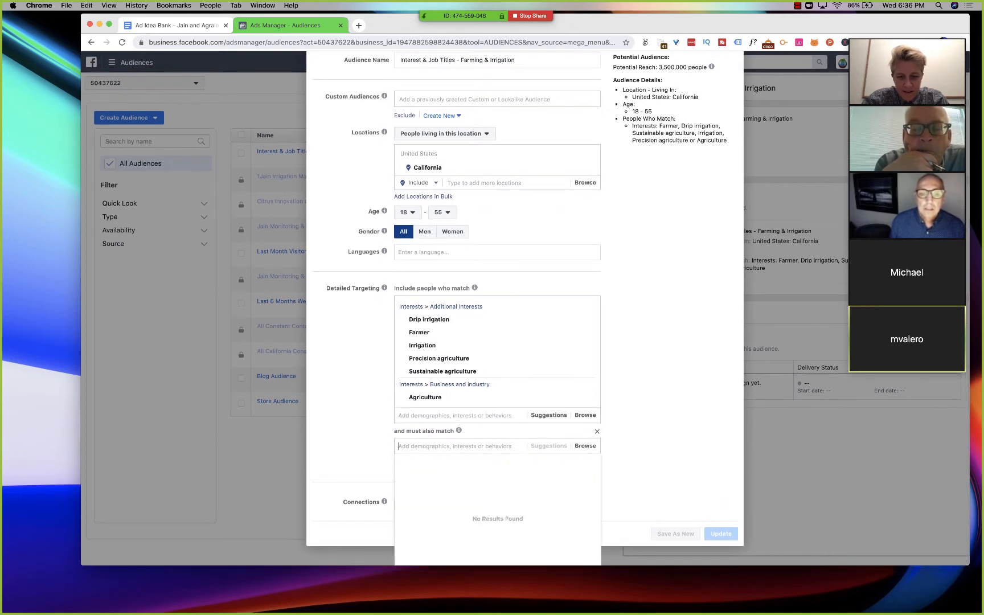
text(almond)
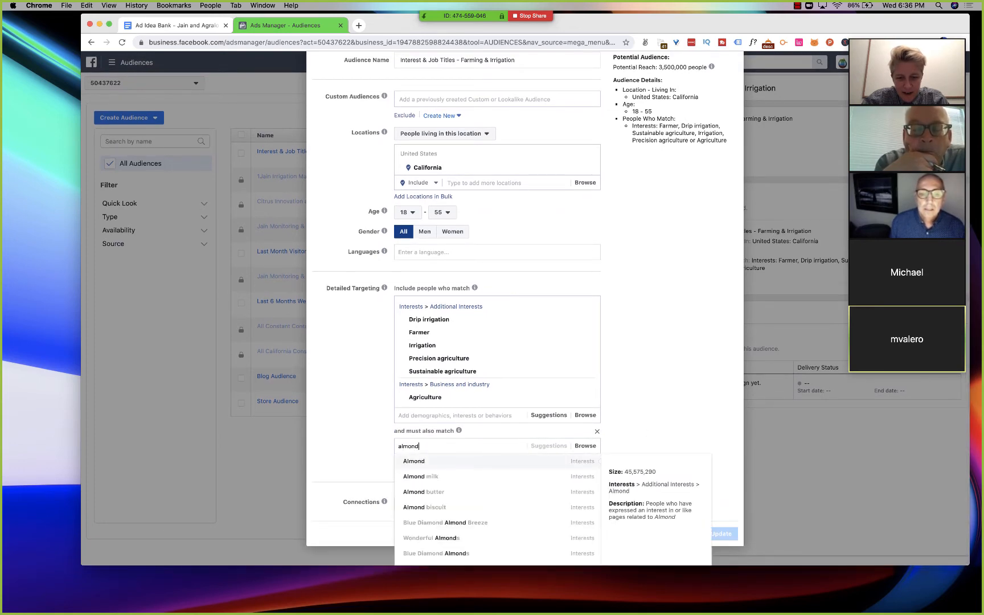
click(484, 461)
scroll(665, 308, up, 3)
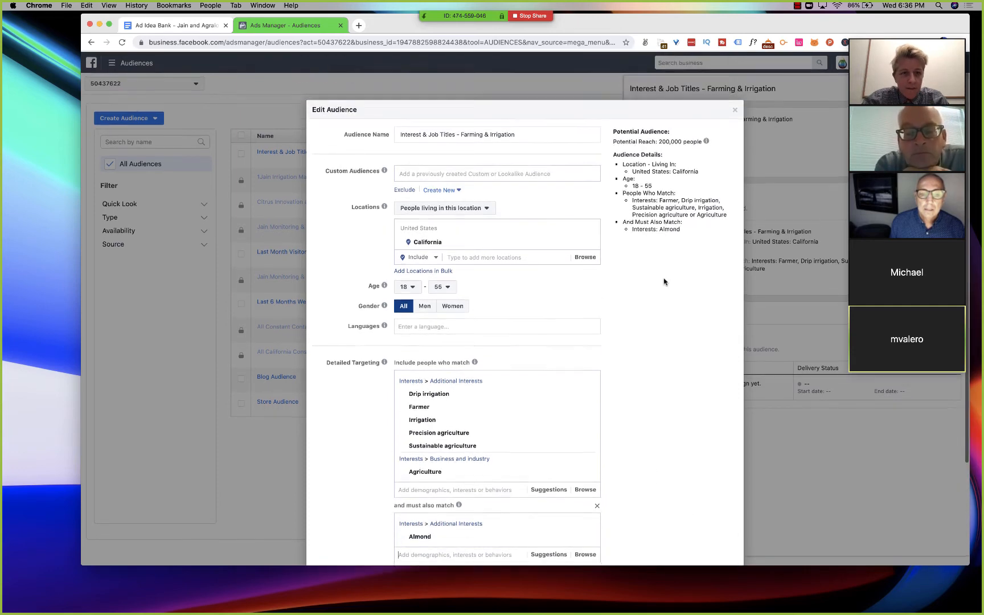
- Search the must-also-match options for "pistacc" and "wine grapes"
scroll(663, 279, down, 5)
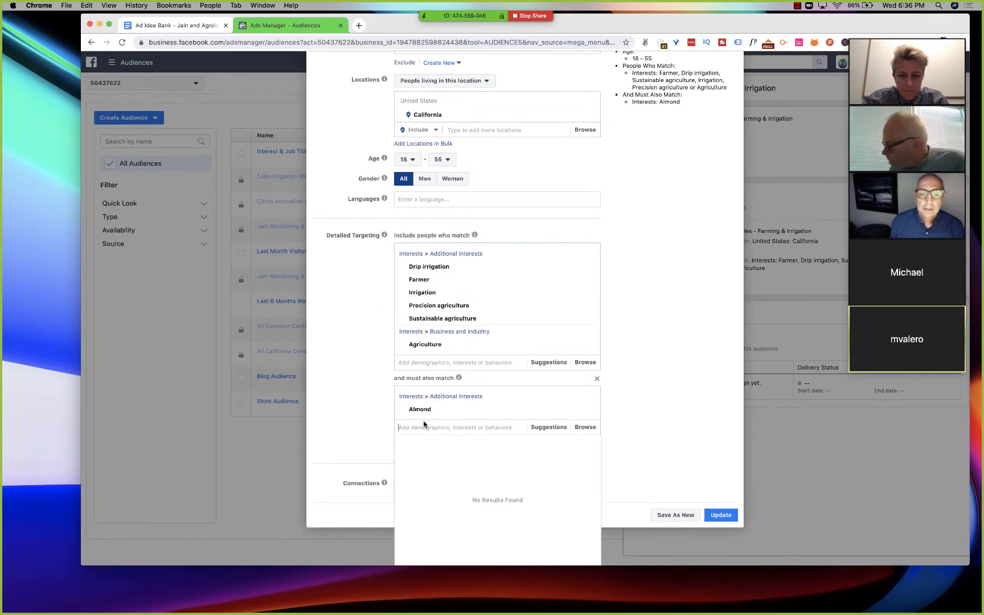
text(pist)
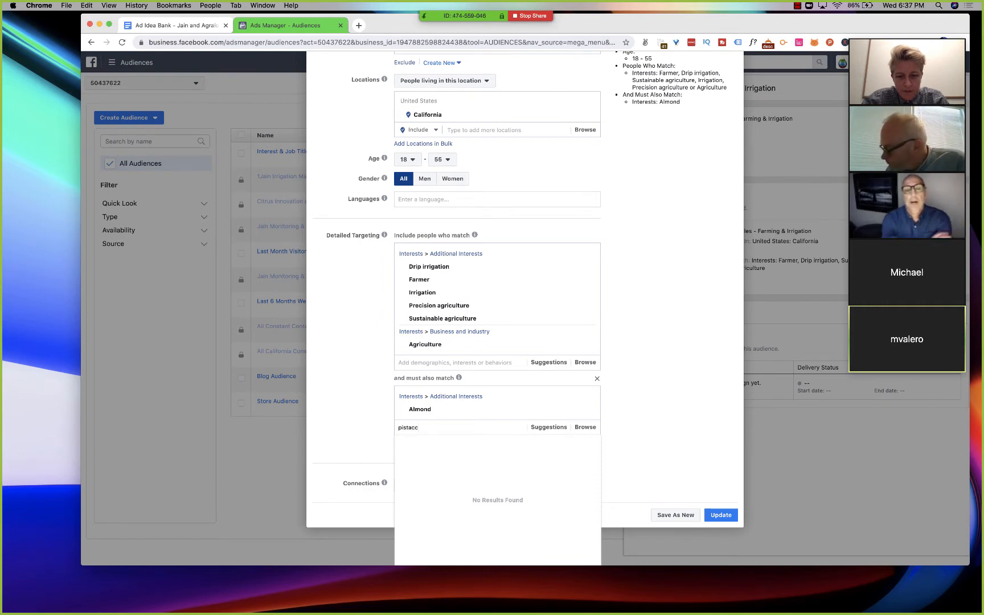
text(acc)
key(BackSpace)
key(BackSpace)
key(BackSpace)
key(BackSpace)
key(BackSpace)
key(BackSpace)
key(BackSpace)
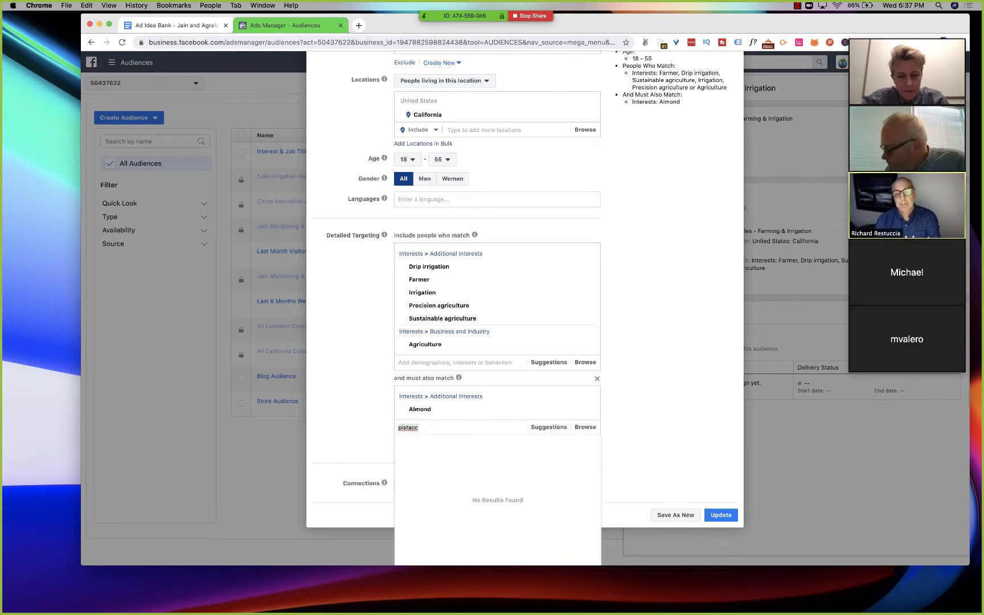
text(wine grapes)
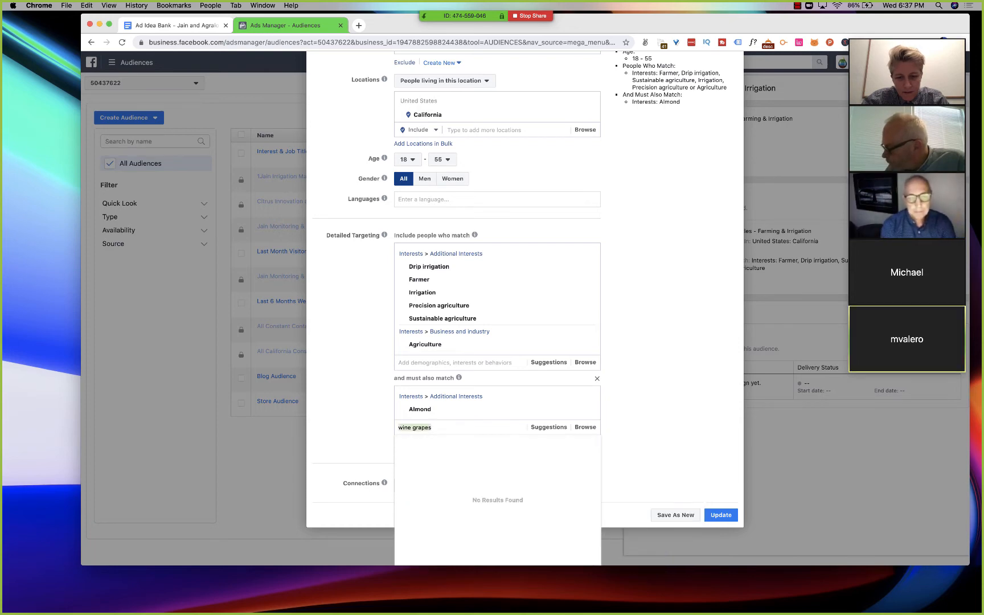
- Search the must-also-match options for "pist" and add the Pistachio interest
key(BackSpace)
key(BackSpace)
key(BackSpace)
key(BackSpace)
key(BackSpace)
key(BackSpace)
key(BackSpace)
key(BackSpace)
key(BackSpace)
key(BackSpace)
key(BackSpace)
text(pist)
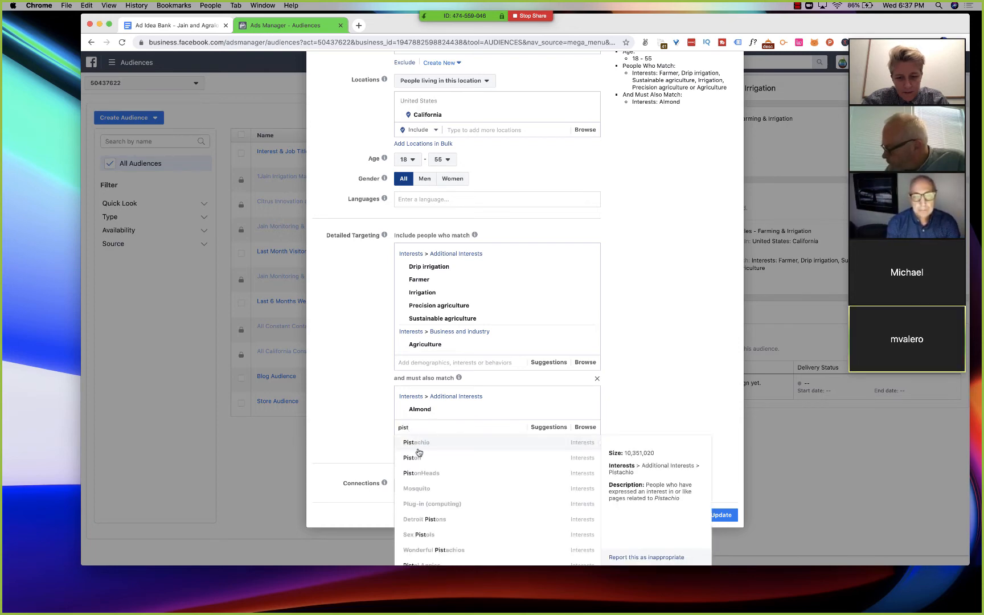
click(418, 443)
scroll(620, 337, up, 3)
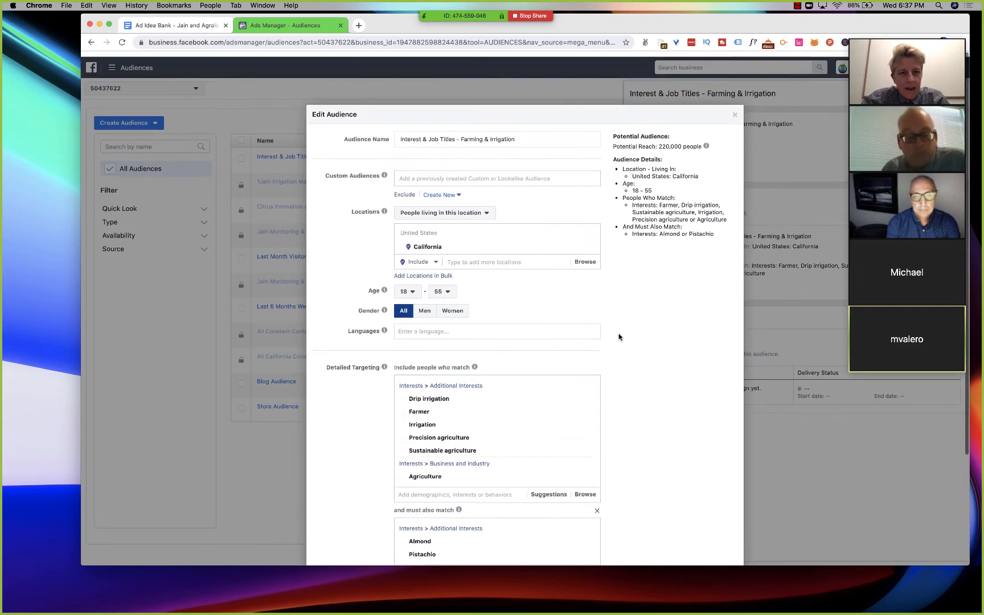
- Search the must-also-match options for "grapes" and add the Grape interest
scroll(623, 314, down, 5)
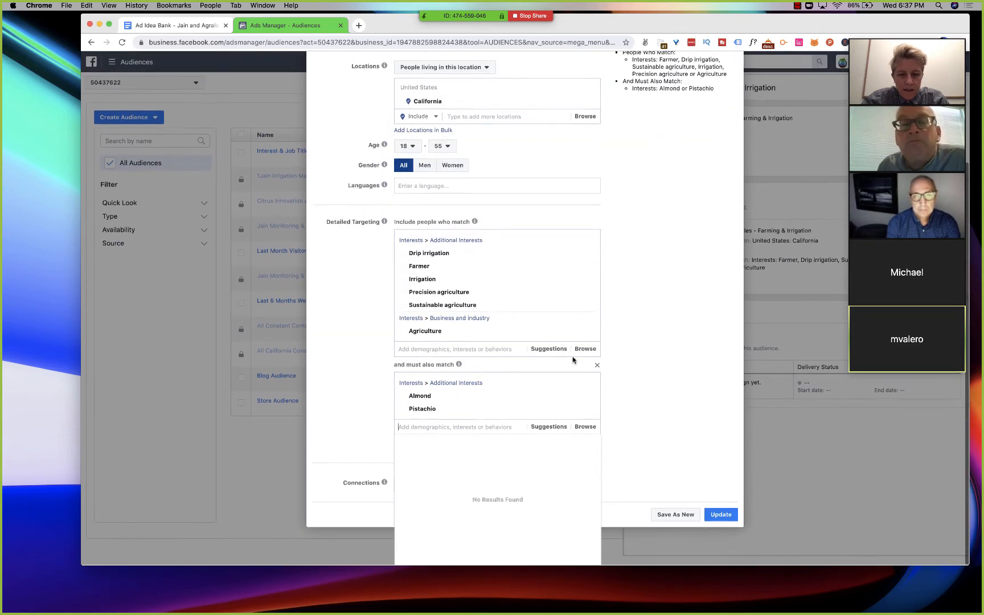
text(win)
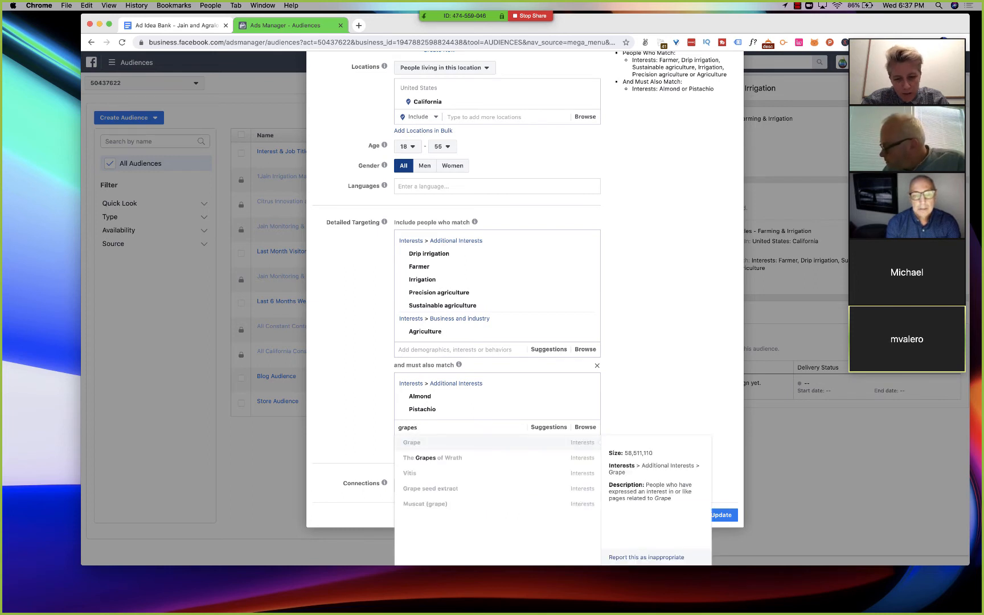
click(465, 442)
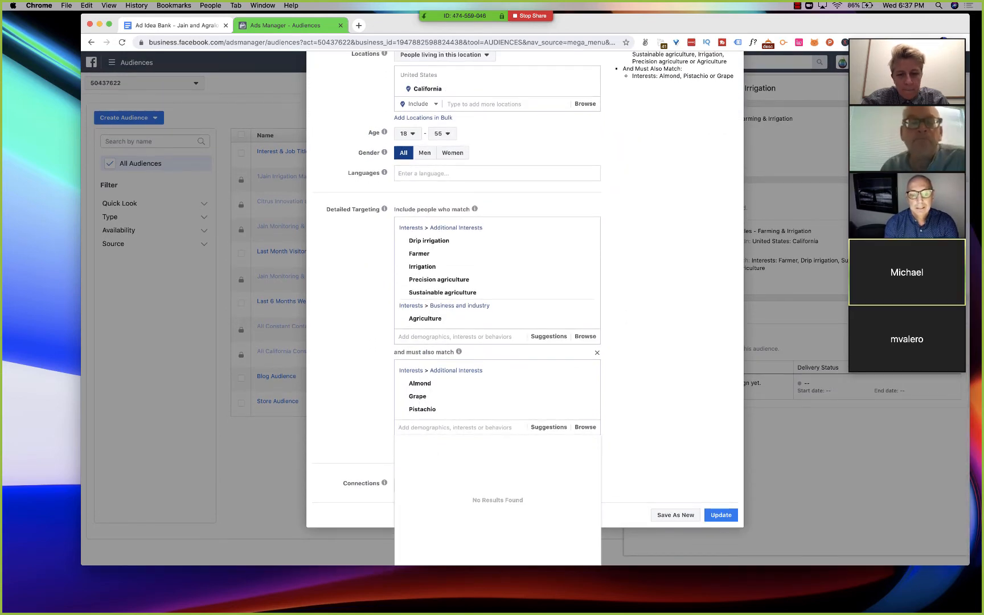
- Search the must-also-match options for "vineyard" and add the Vineyard interest
text(vinyard)
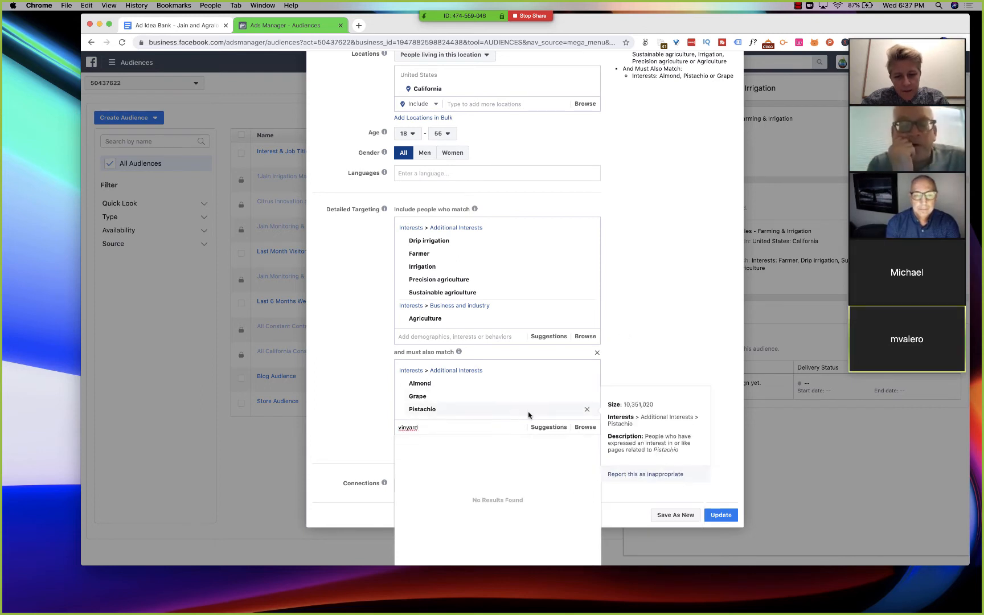
key(super+a)
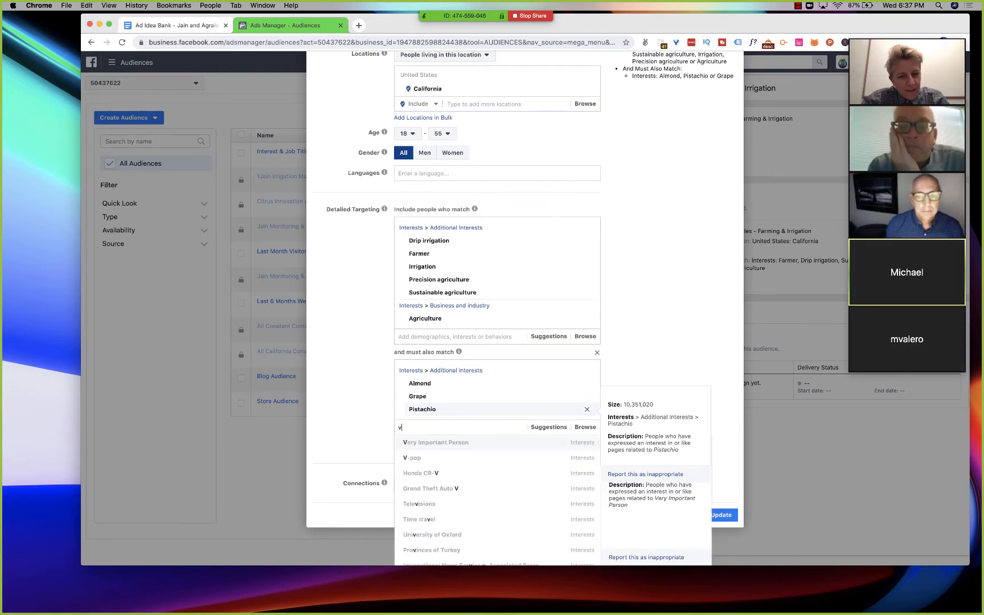
text(e)
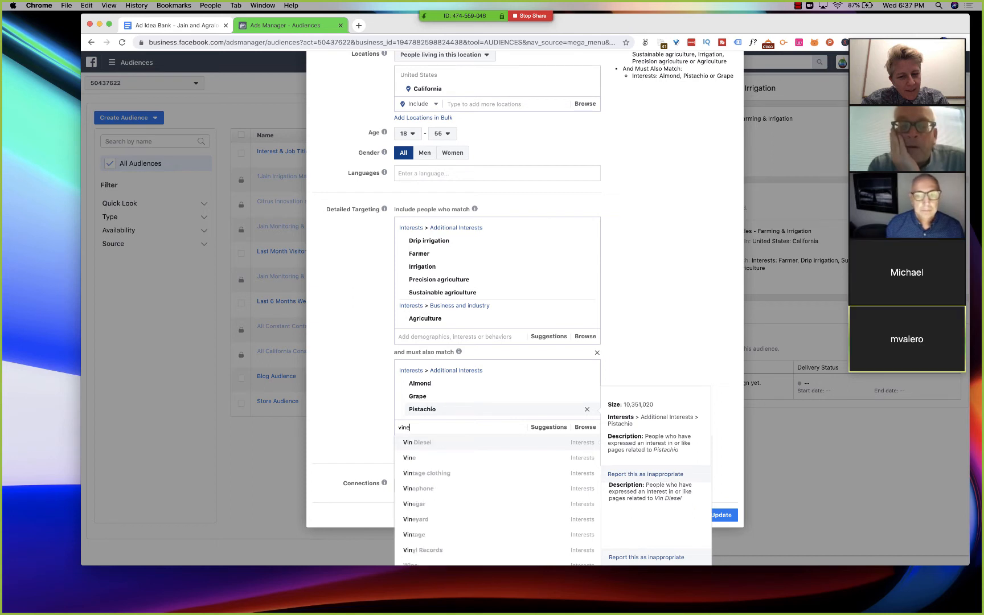
text(yard)
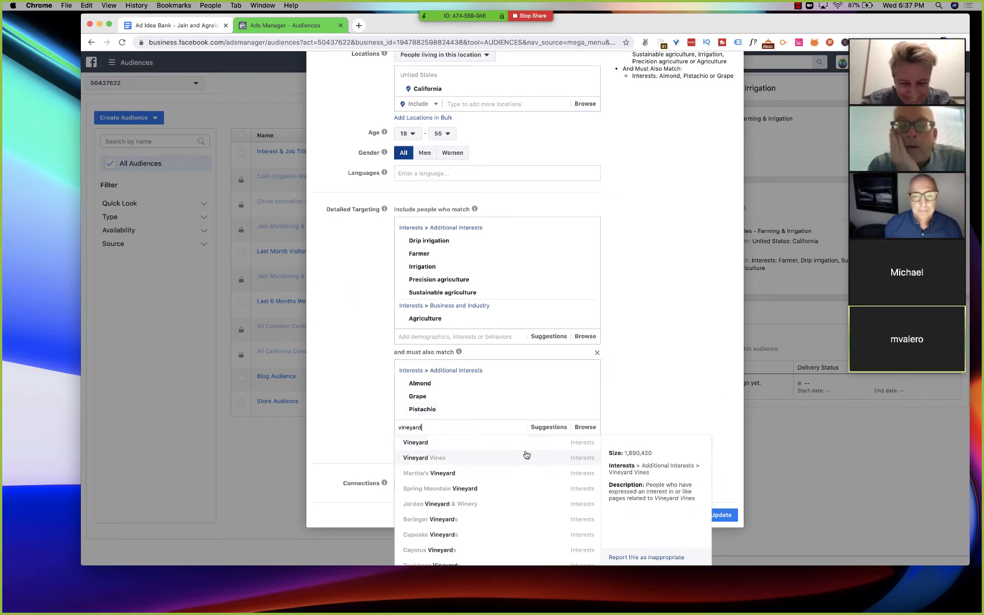
click(526, 449)
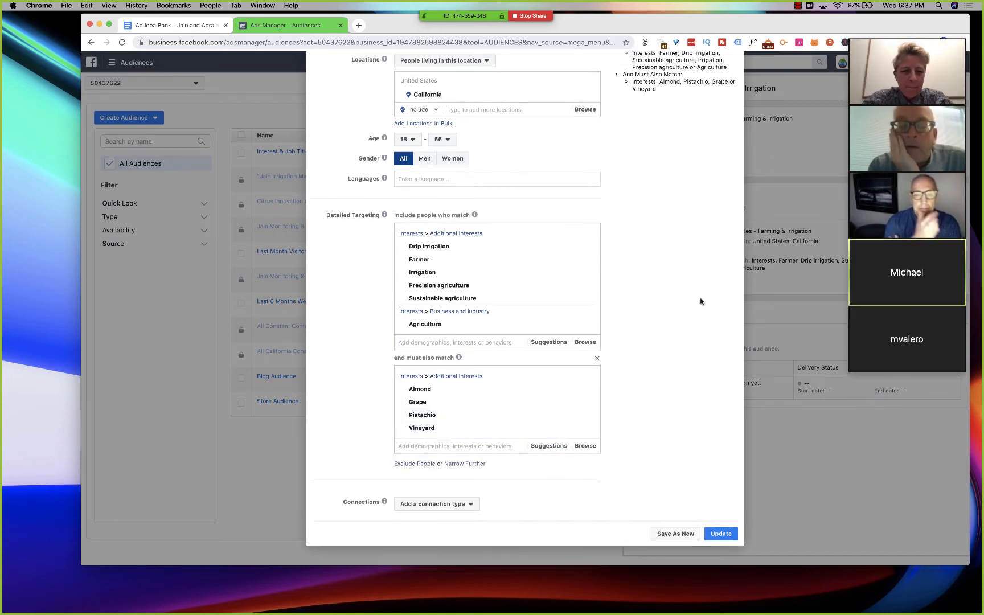
- Rename the audience "Interest & Job Titles - Farming & Irrigation - Almond, Grape, Pistachio, Vineyard" and save the update
scroll(702, 302, up, 3)
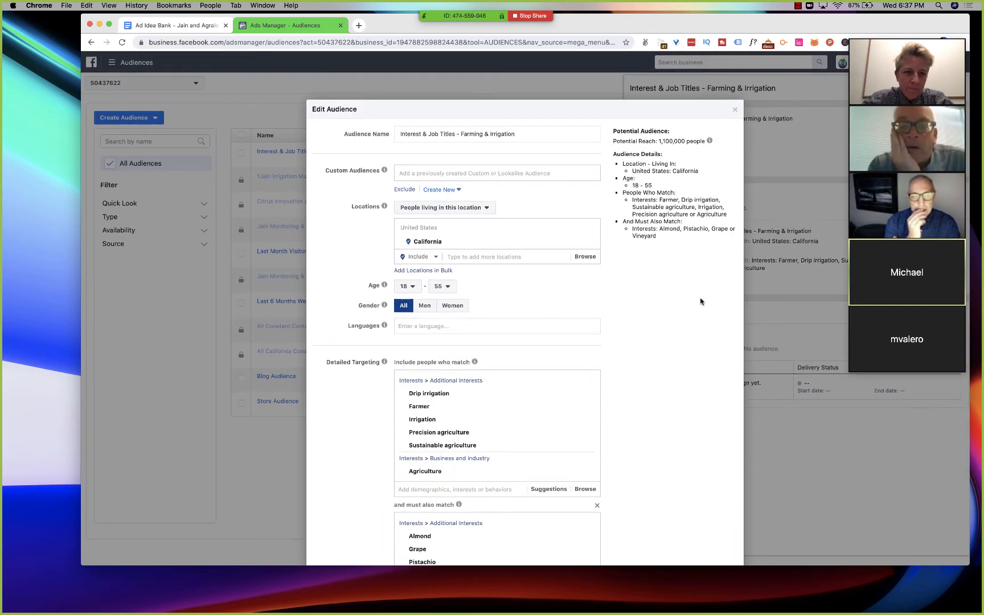
scroll(702, 302, down, 3)
scroll(700, 302, up, 5)
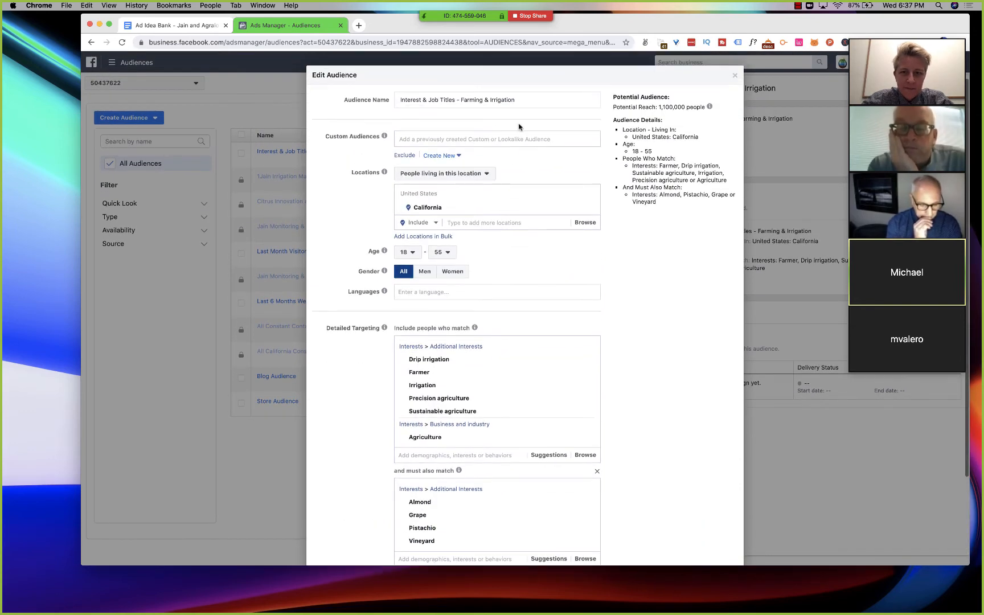
click(522, 102)
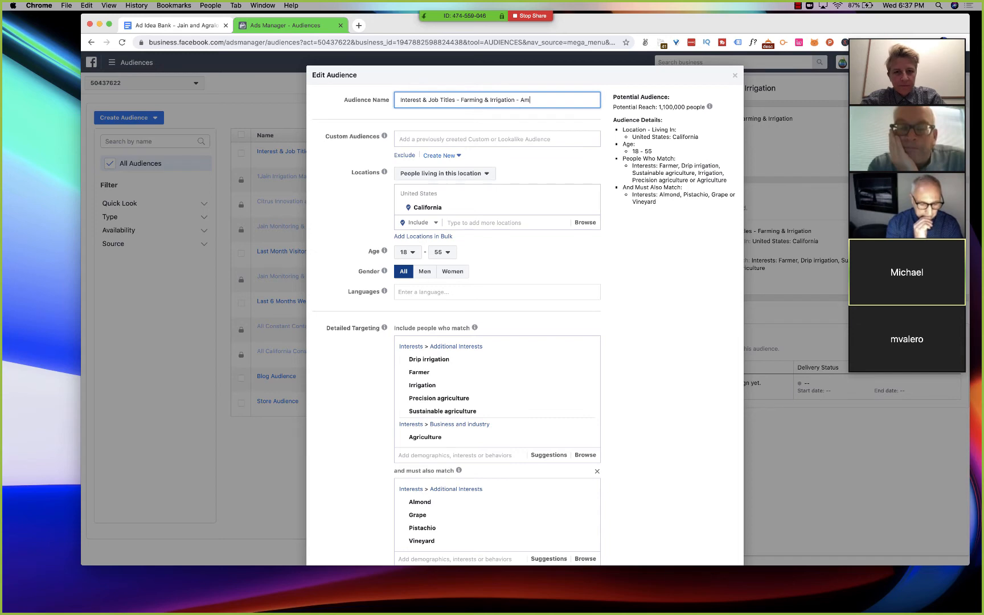
text(- Almond,)
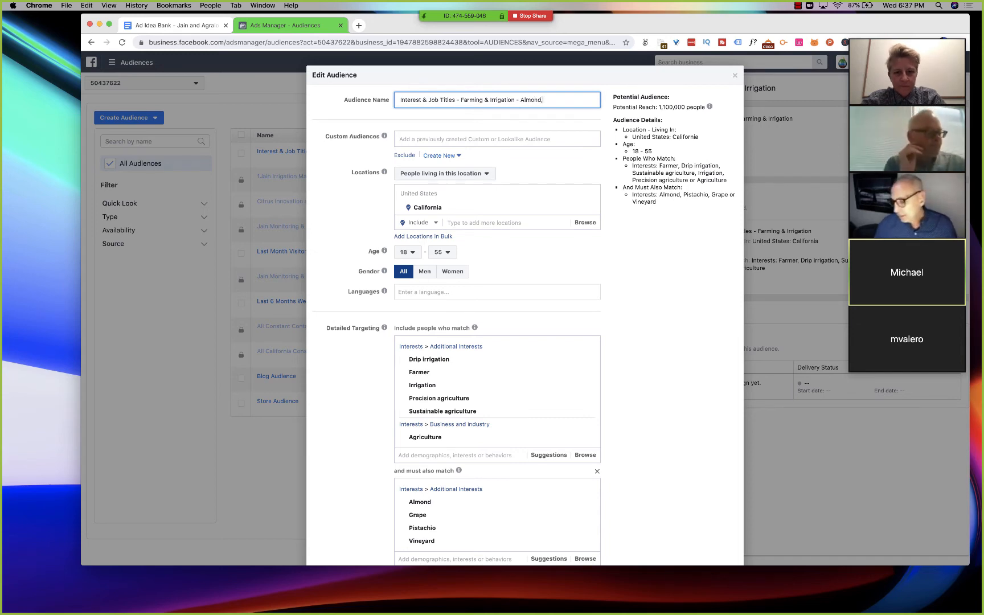
text( Grape, Pista)
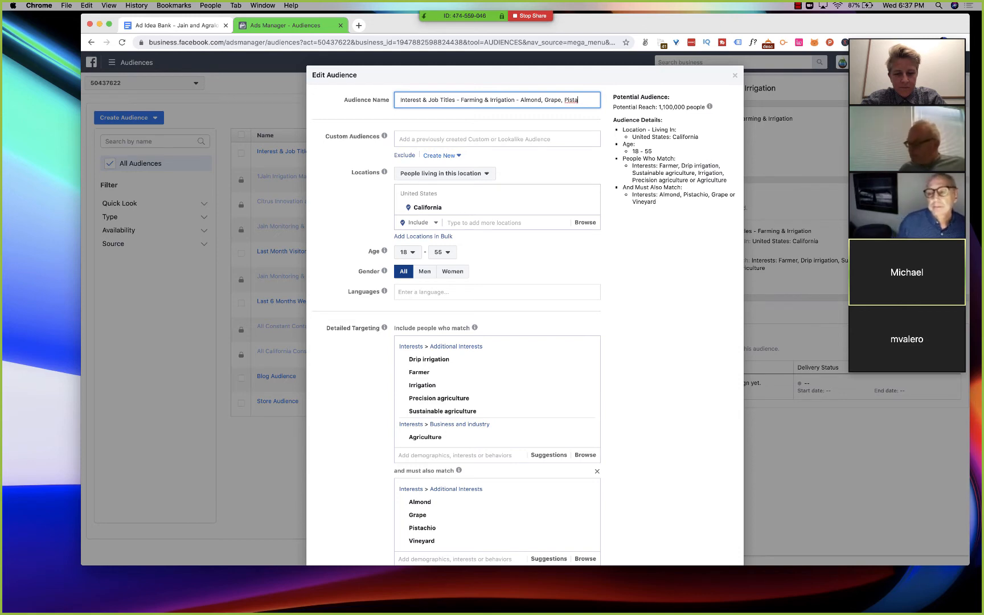
text(chio,)
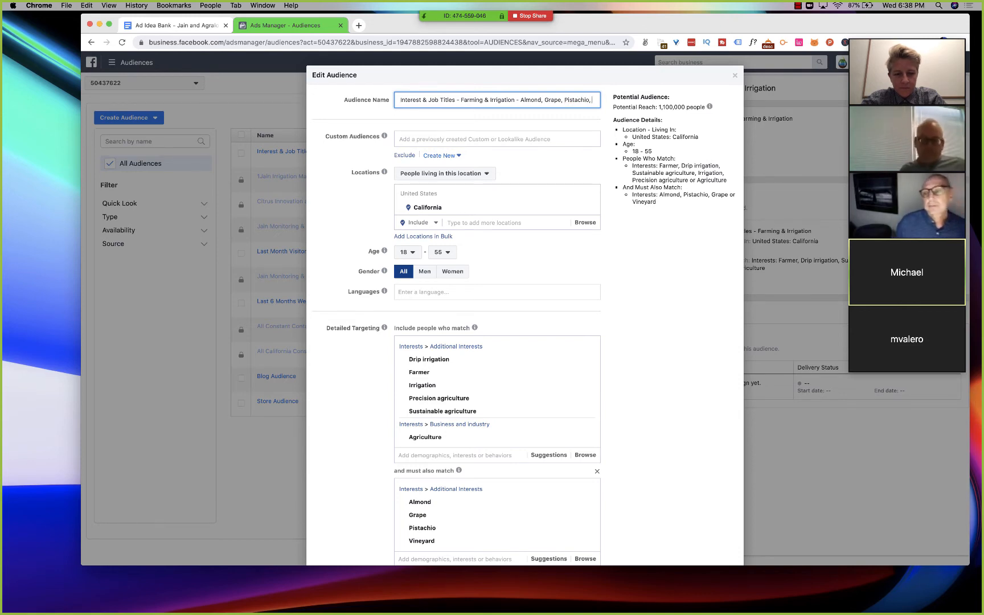
text( Vineyard)
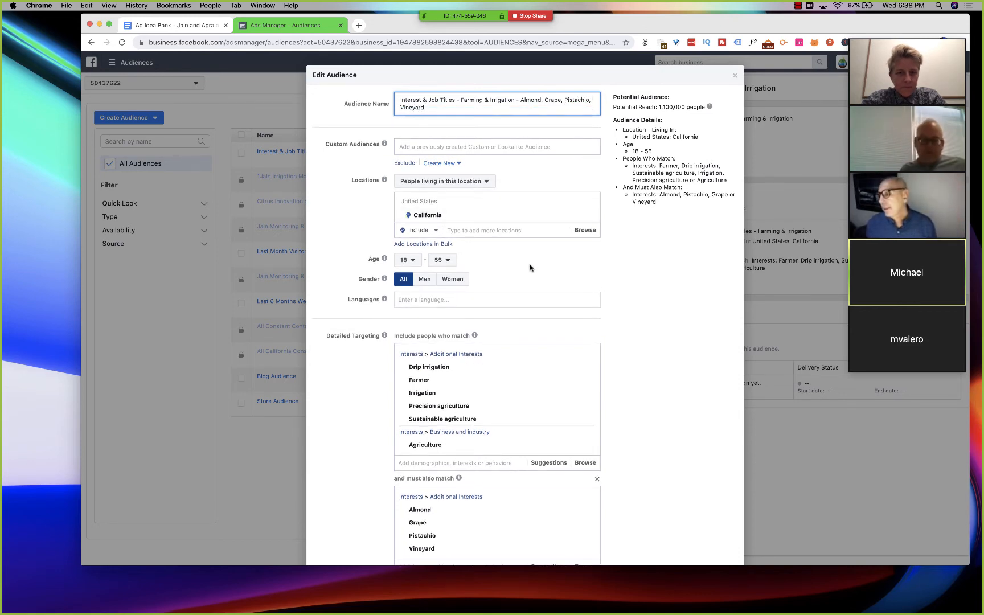
scroll(530, 268, down, 5)
click(718, 536)
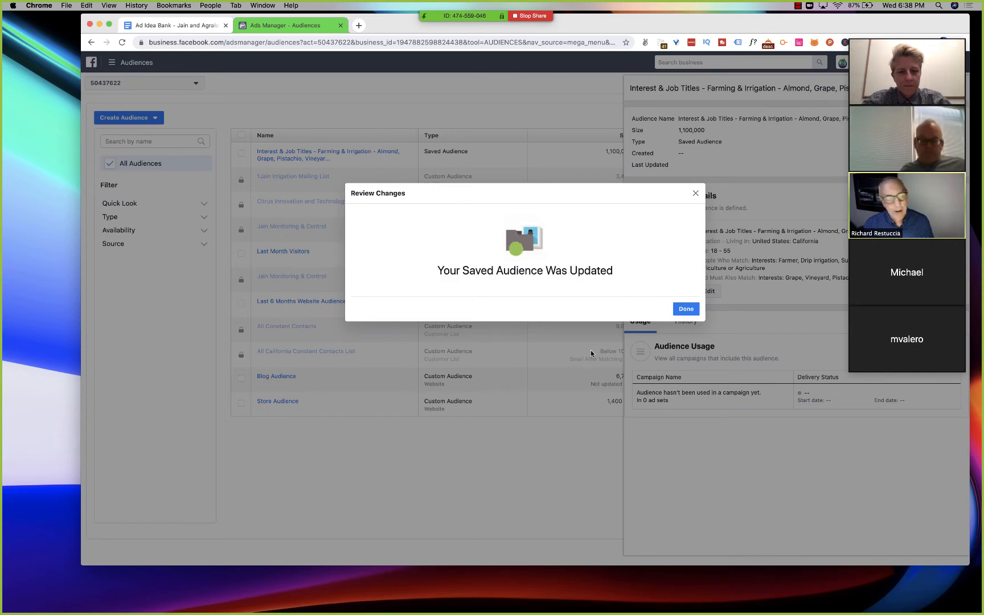
click(686, 308)
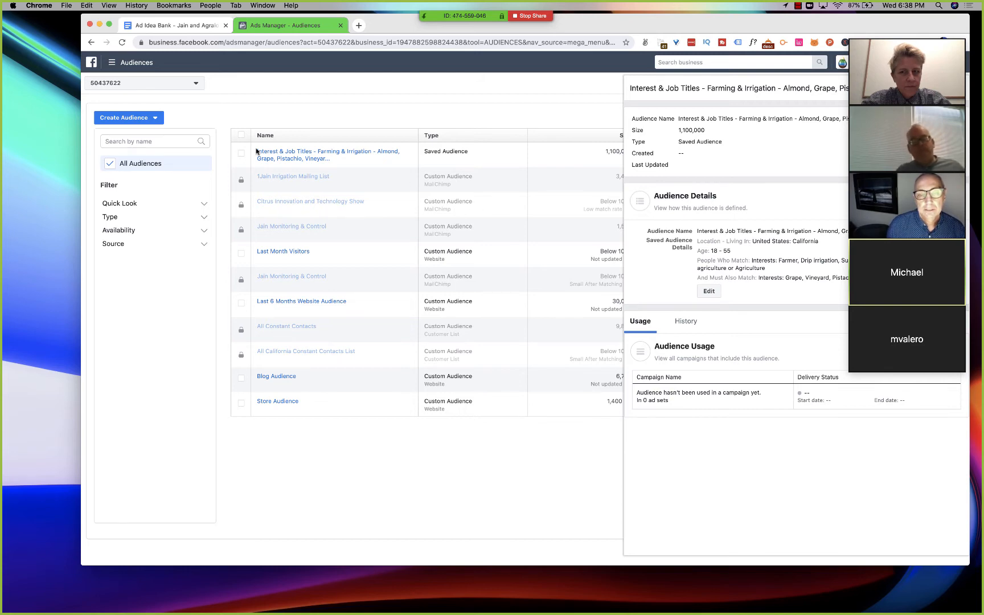
- Leave the audiences list and open the campaigns overview in Ads Manager
click(133, 64)
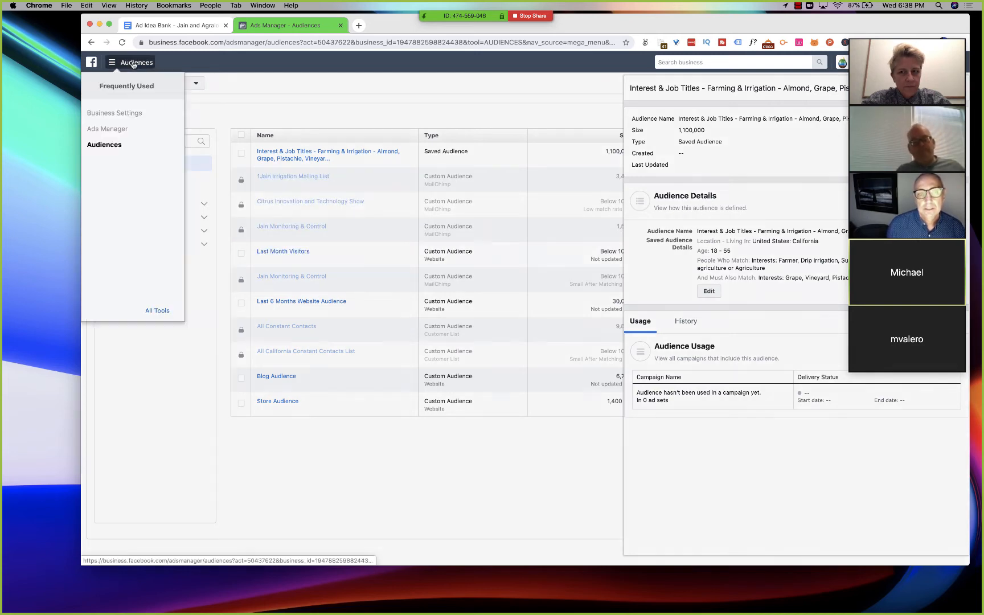
click(115, 129)
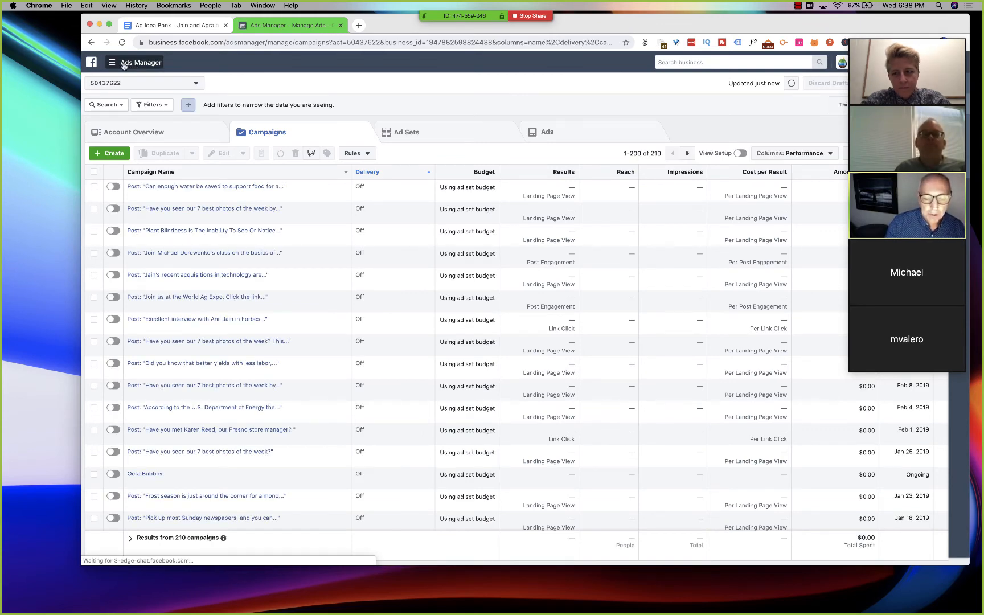
- Open the Audiences asset page in a separate browser tab and switch to it
click(123, 64)
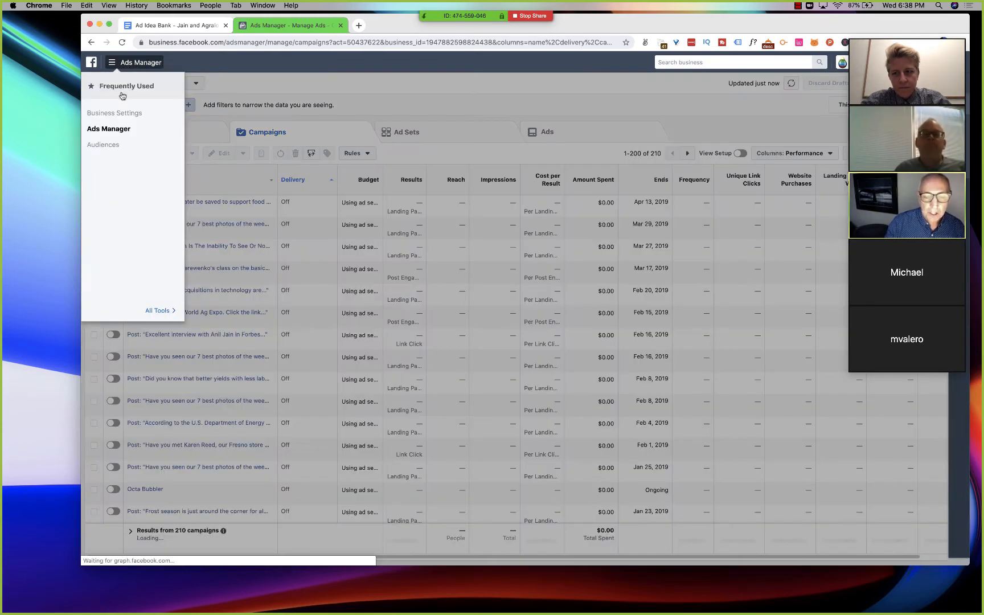
click(153, 312)
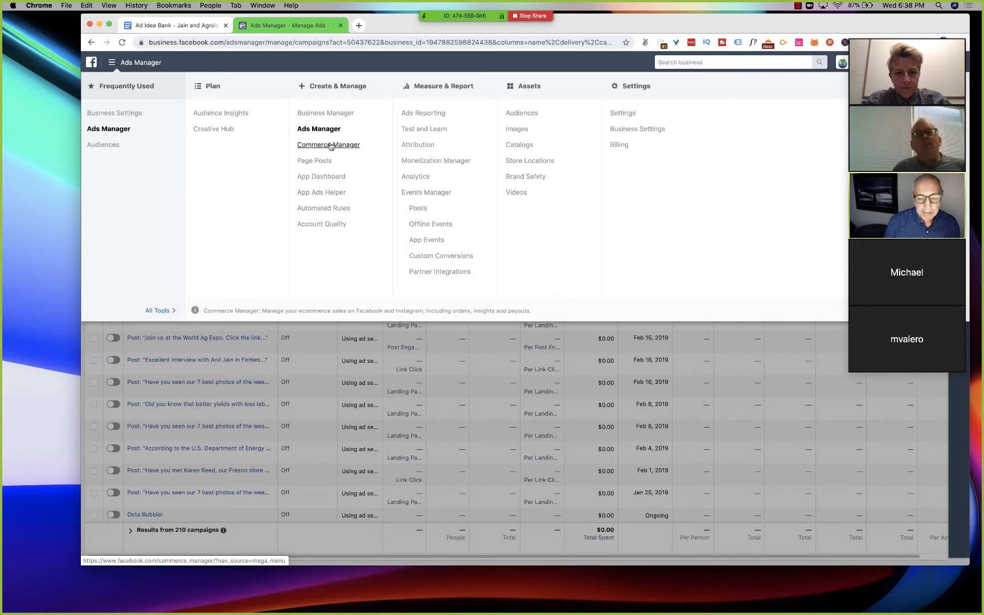
right_click(524, 116)
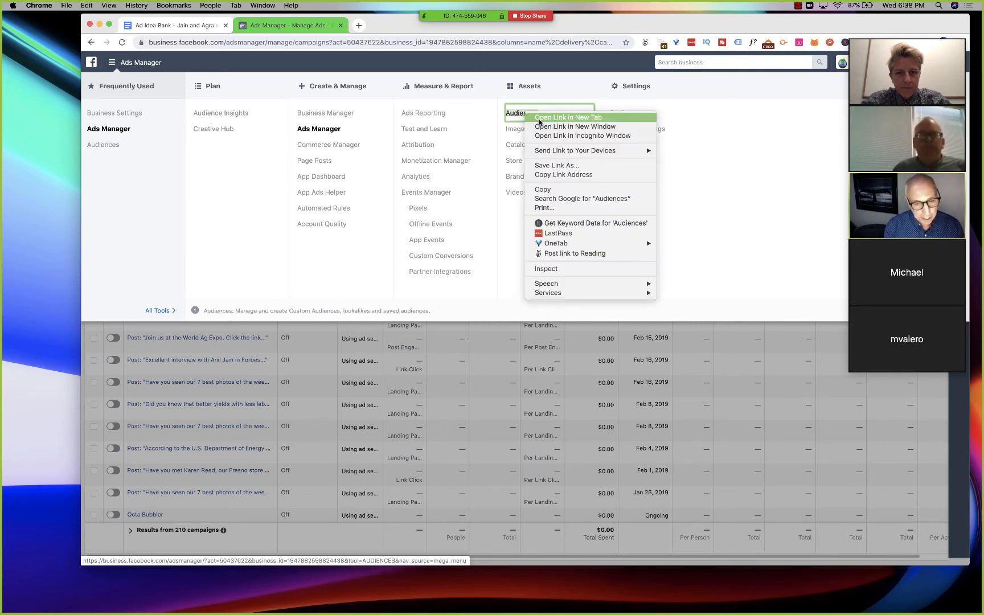
click(542, 122)
click(387, 26)
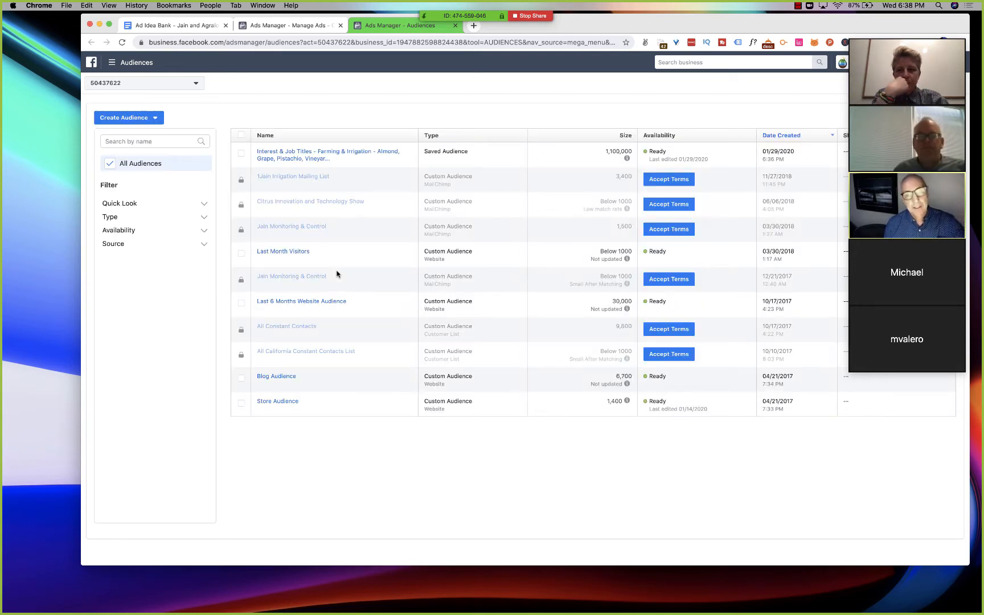
- Explore the lookalike audience setup, viewing its sources and trying sizes between 1% and 10%, and close it without creating an audience
click(122, 118)
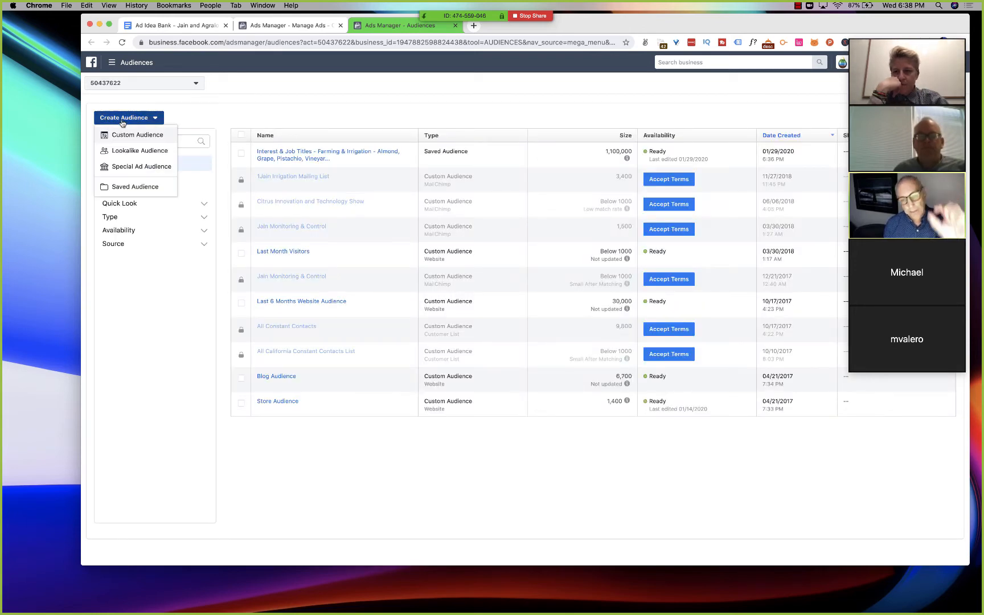
click(129, 149)
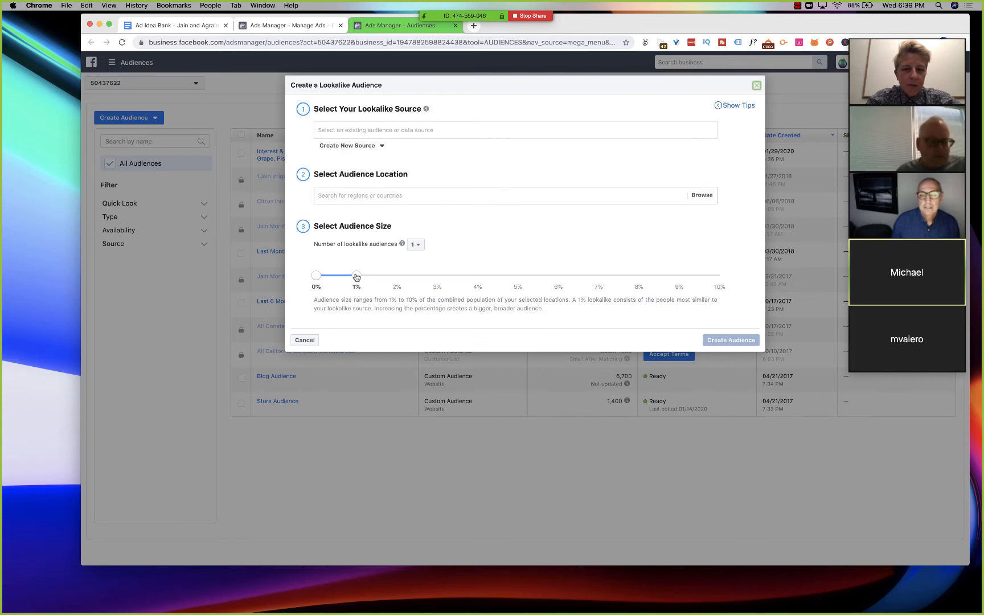
drag(377, 275, 390, 274)
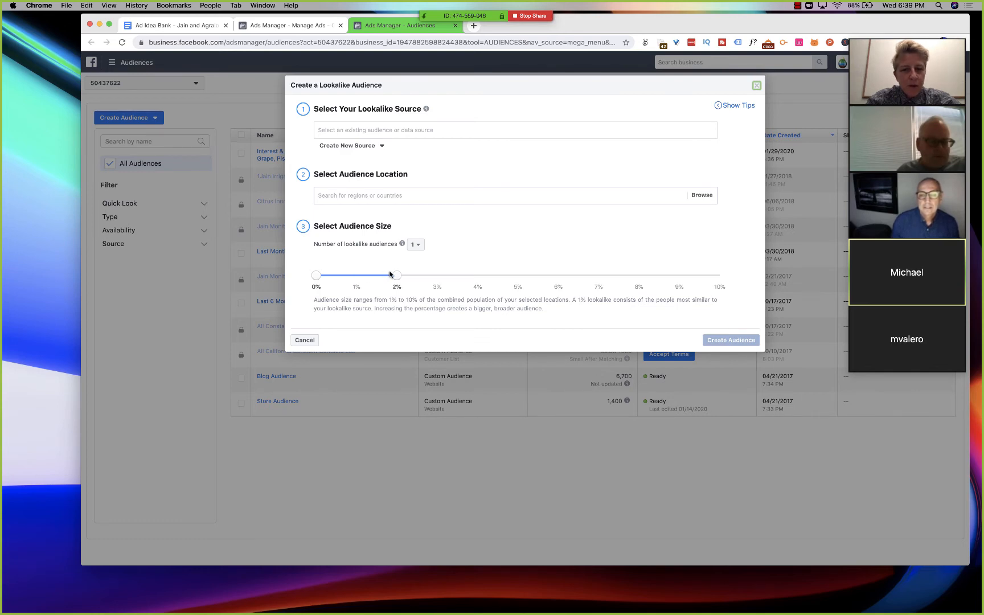
drag(339, 111, 400, 110)
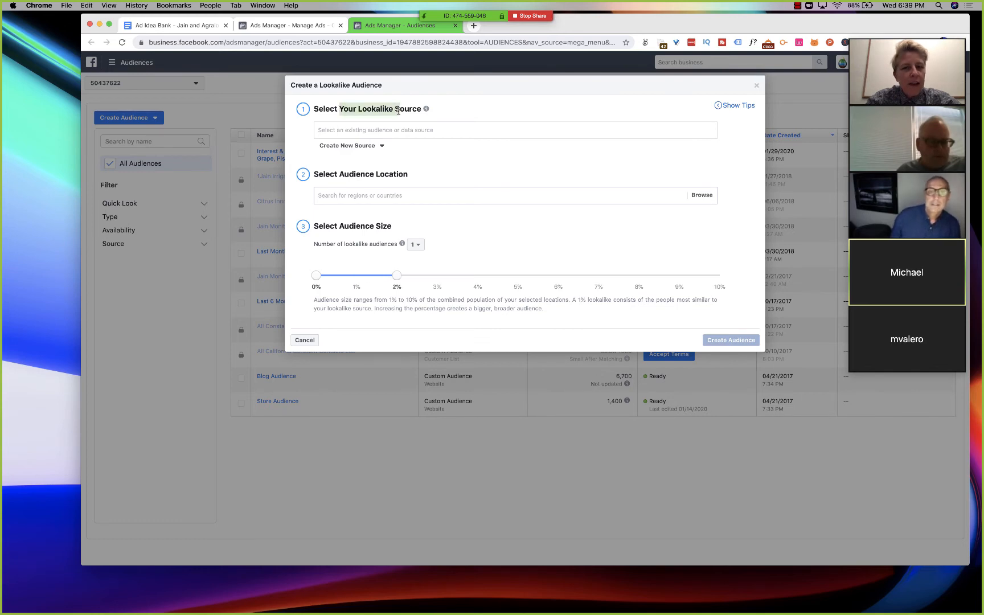
click(340, 130)
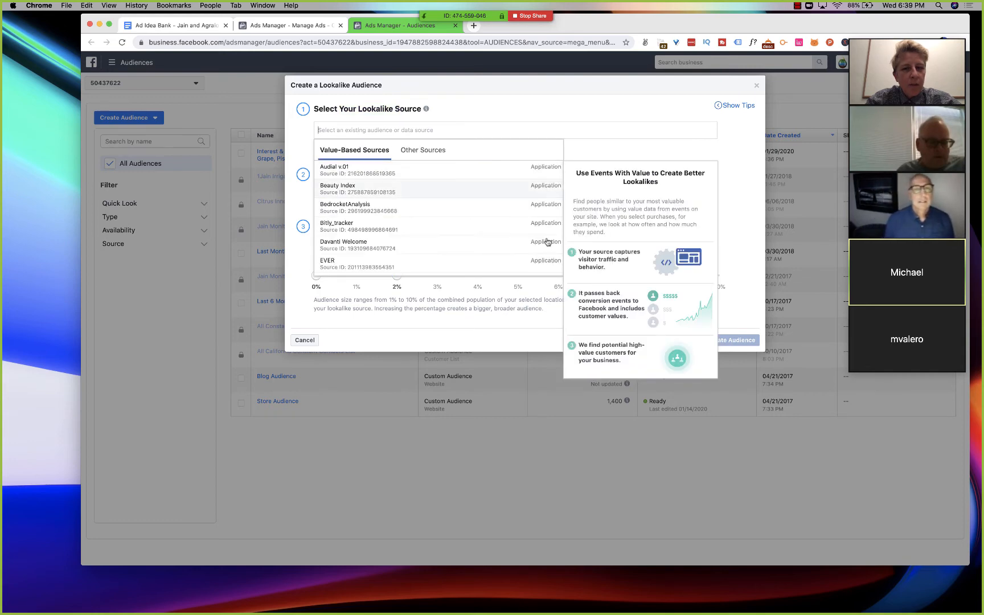
click(551, 111)
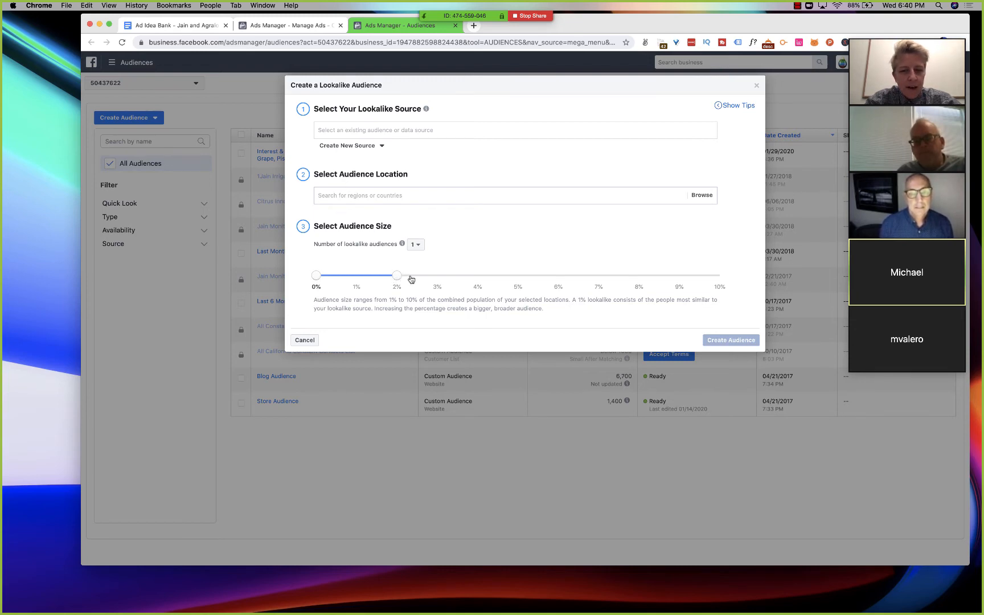
drag(412, 279, 429, 278)
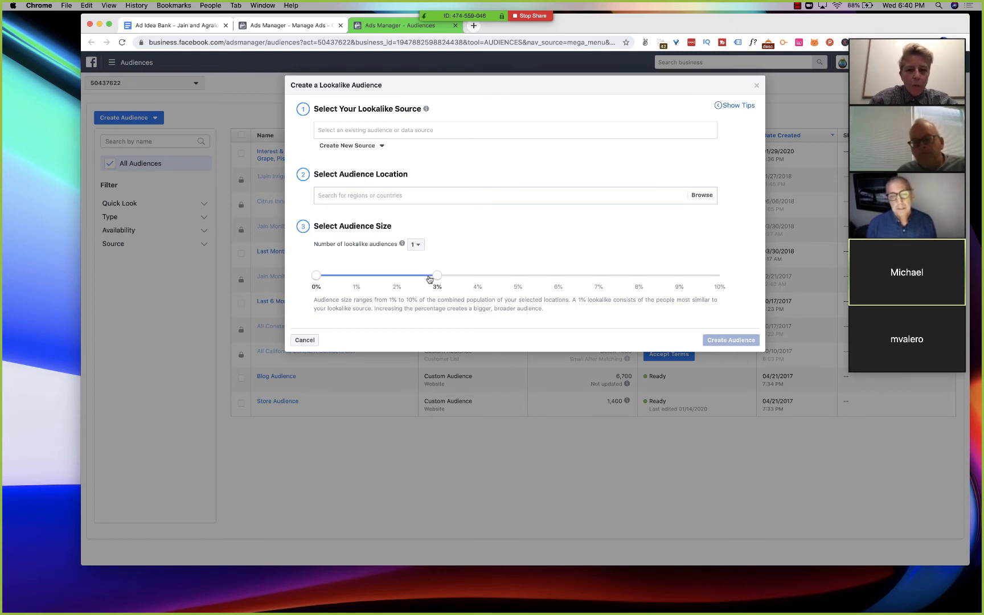
drag(430, 278, 764, 286)
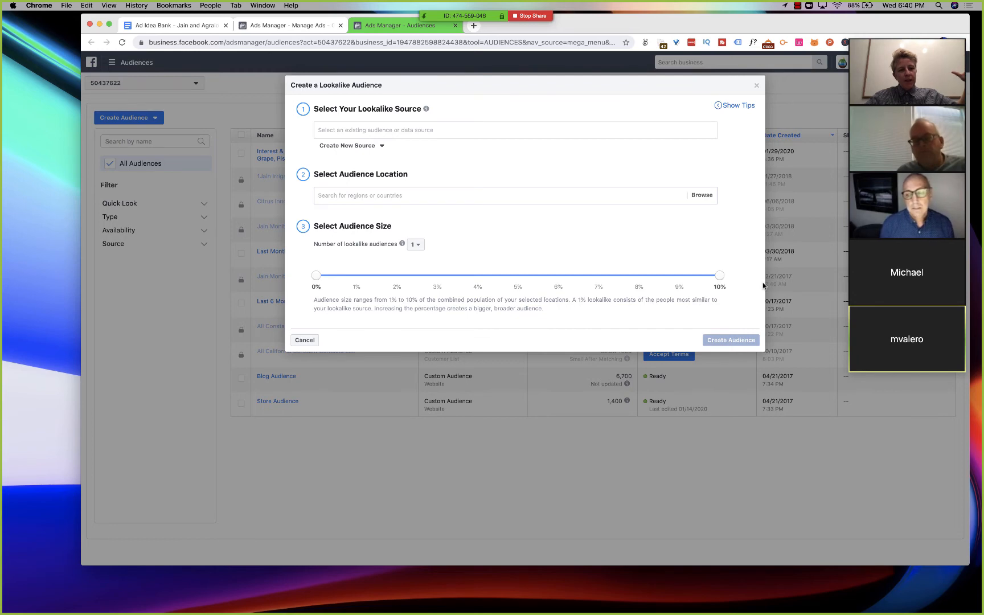
drag(721, 278, 376, 269)
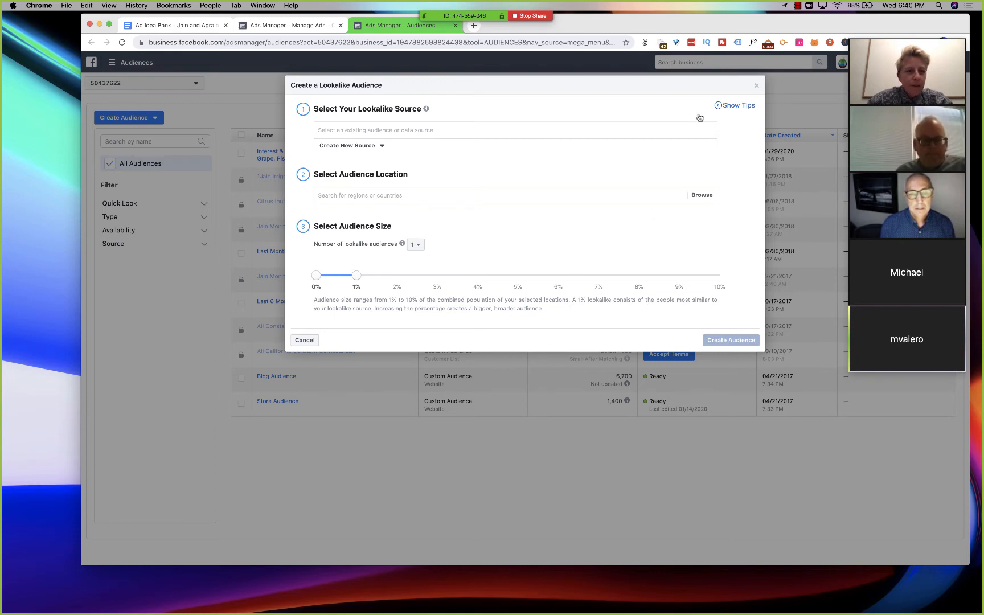
click(756, 88)
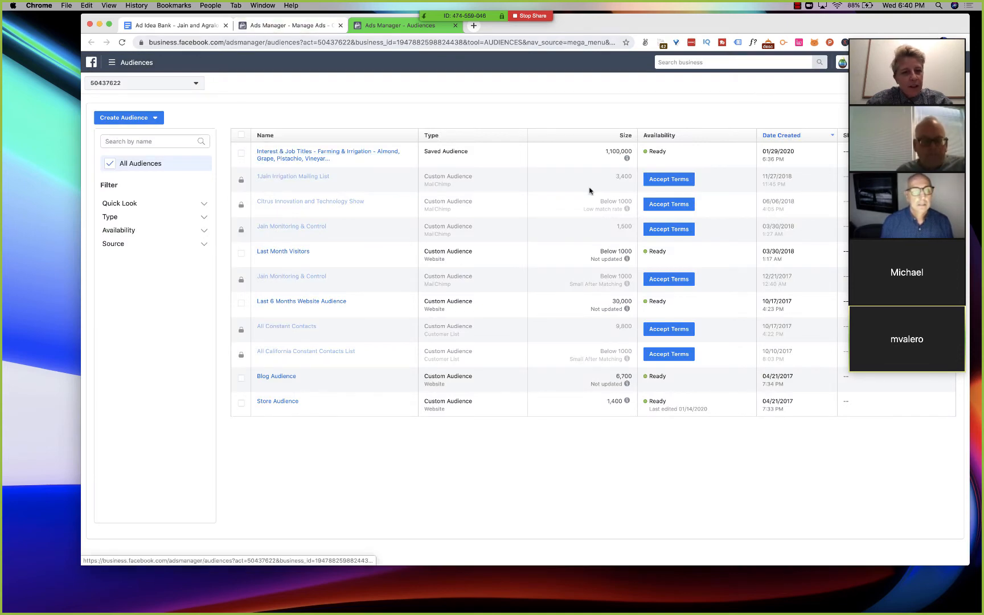
- Return to the campaigns overview and start a new campaign with Engagement as the marketing objective
drag(605, 153, 640, 153)
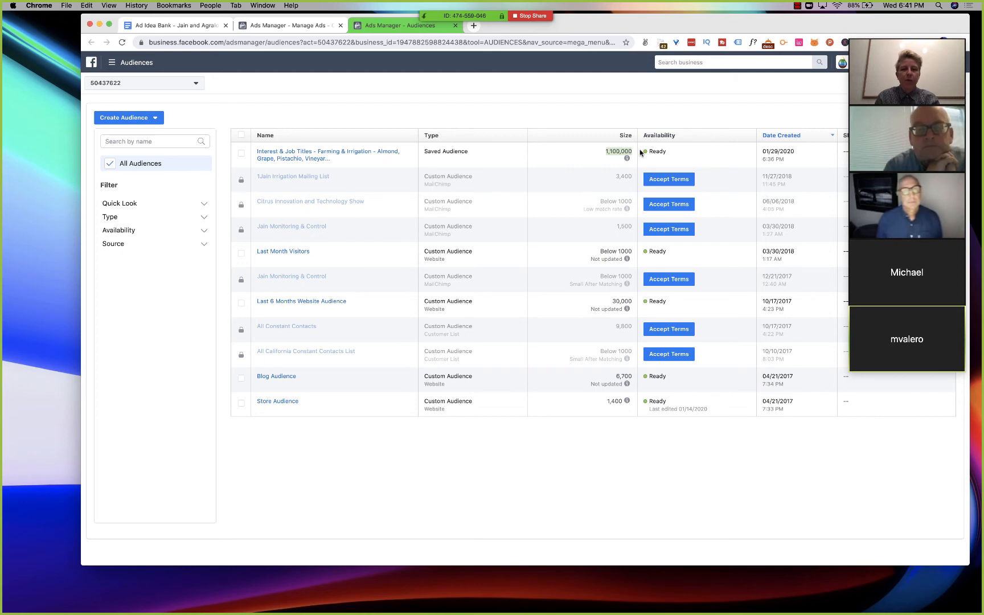
mouse_move(359, 163)
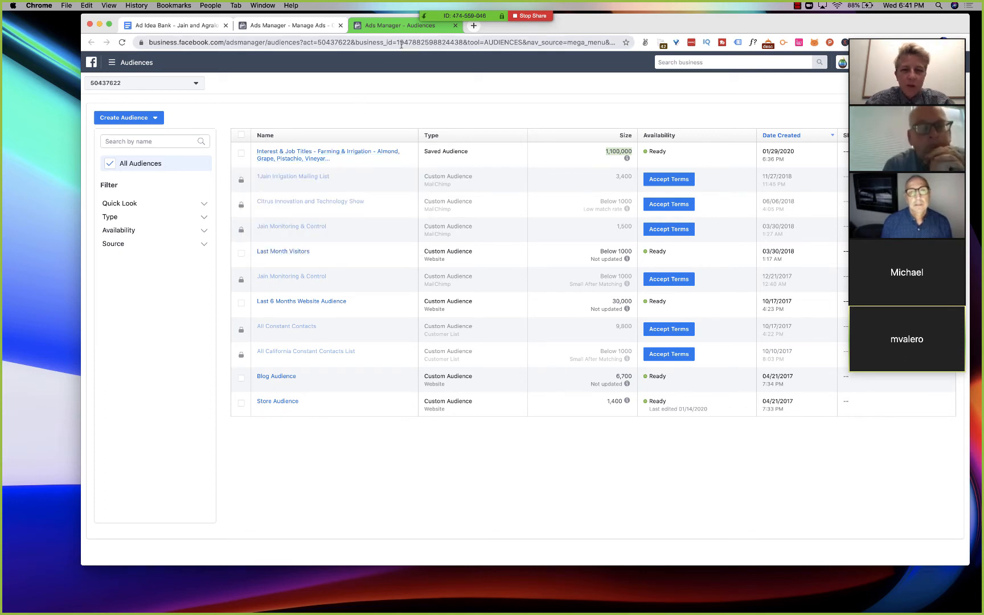
click(307, 26)
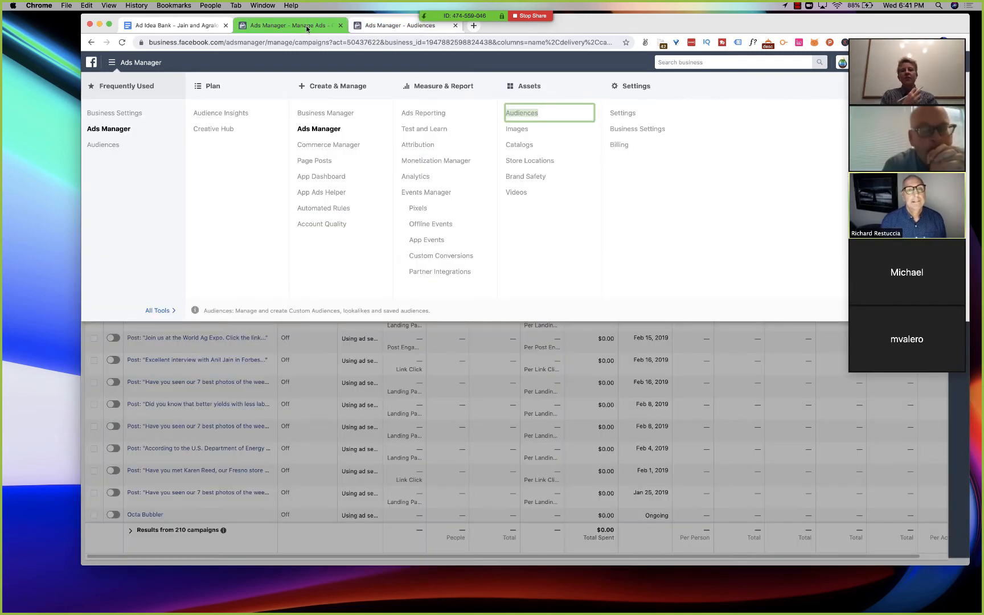
click(112, 63)
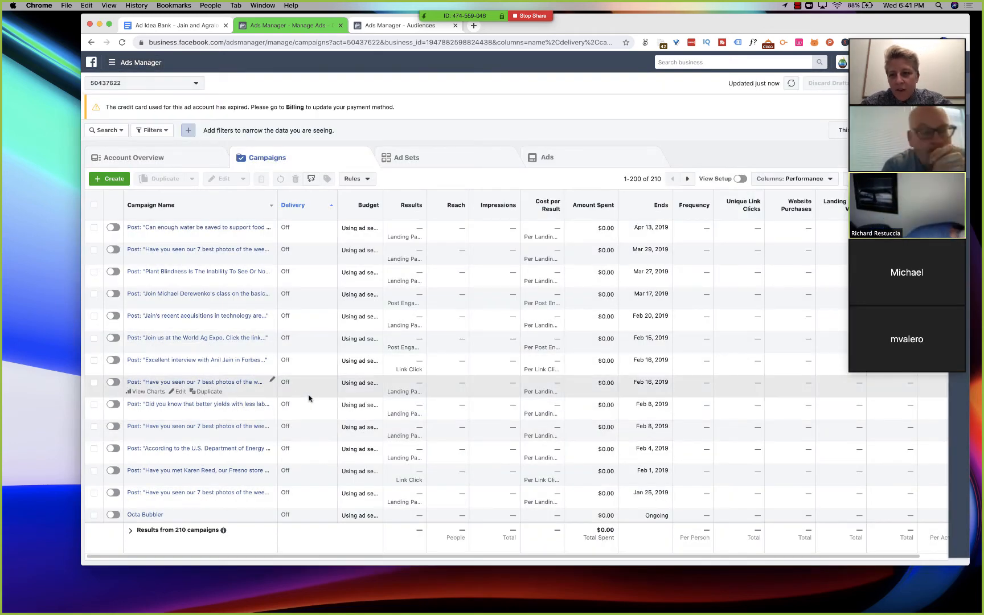
click(107, 180)
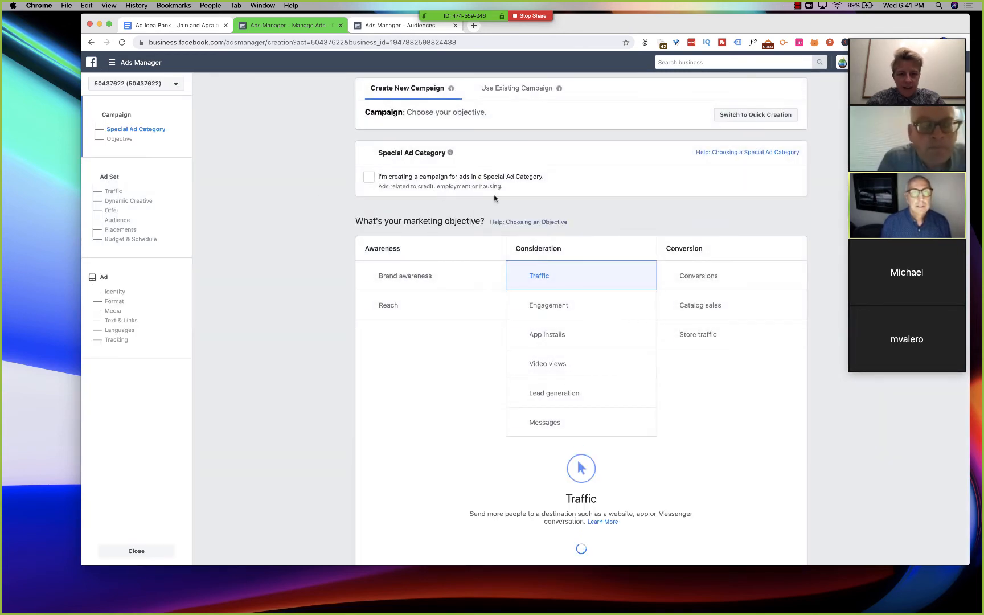
scroll(317, 308, down, 1)
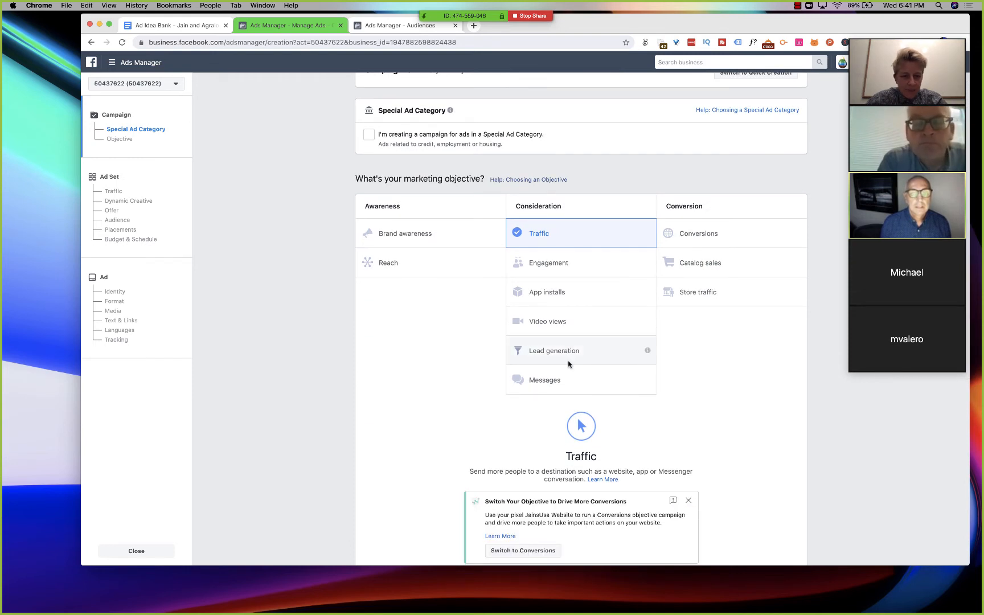
click(567, 264)
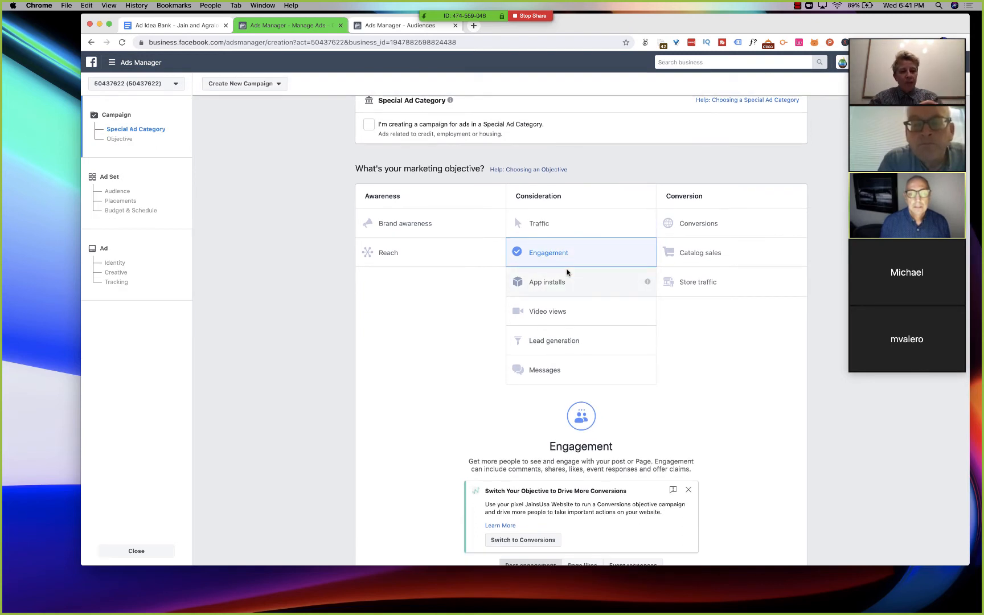
- Review the Engagement campaign settings and set the campaign's daily budget to $25.00
scroll(568, 272, down, 2)
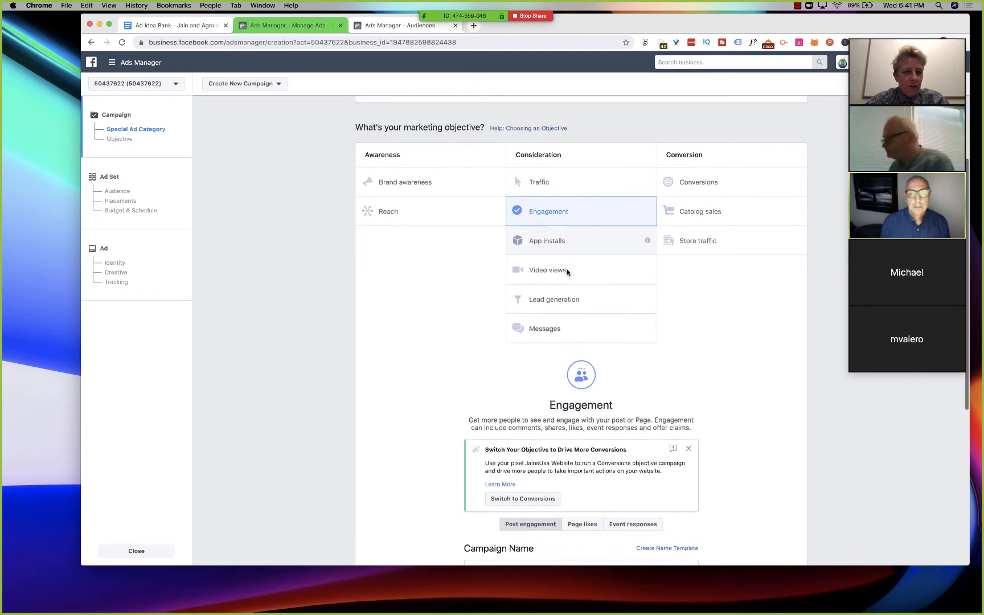
scroll(567, 272, down, 3)
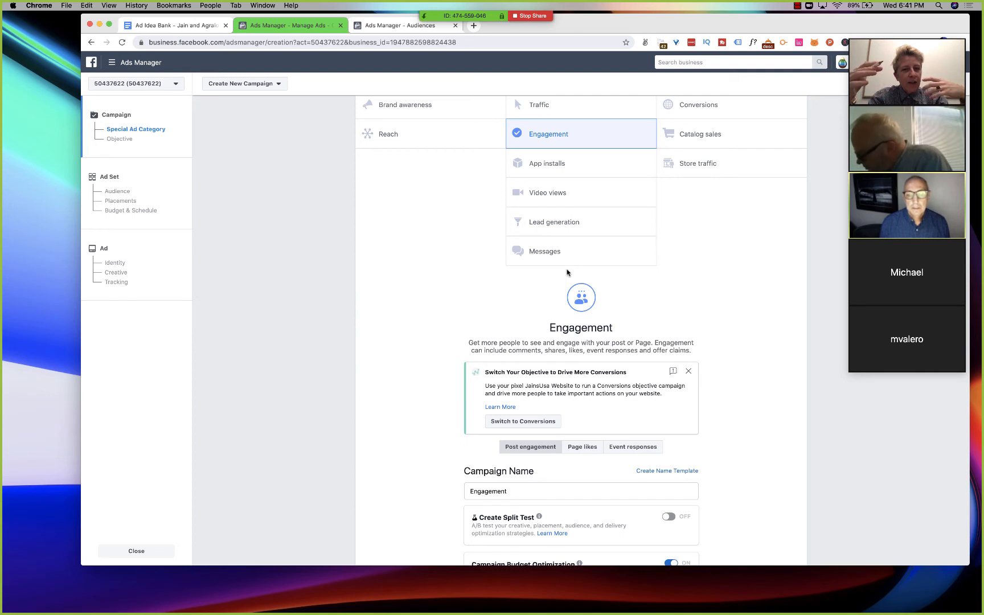
scroll(566, 272, down, 5)
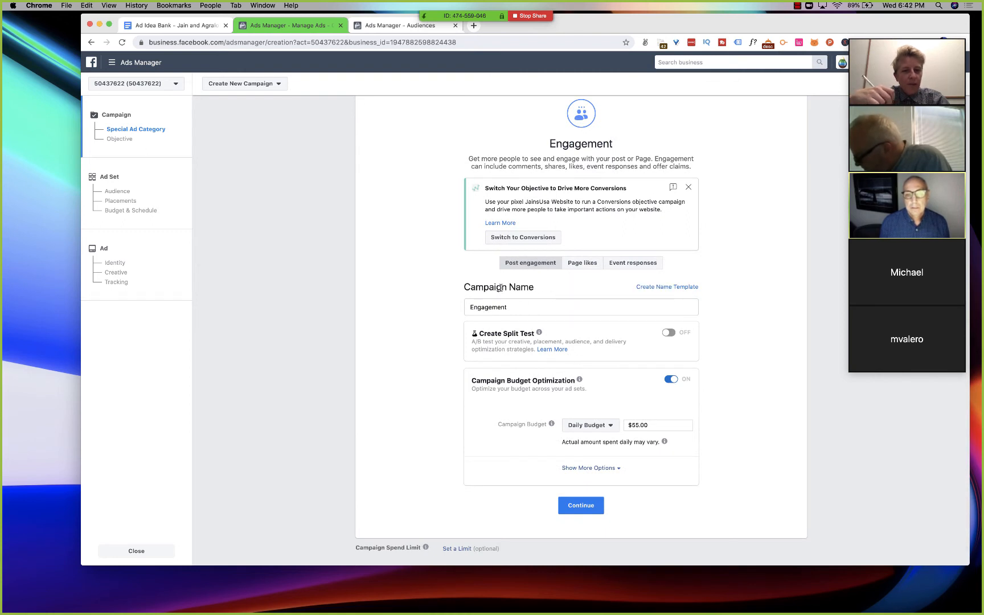
scroll(499, 288, down, 1)
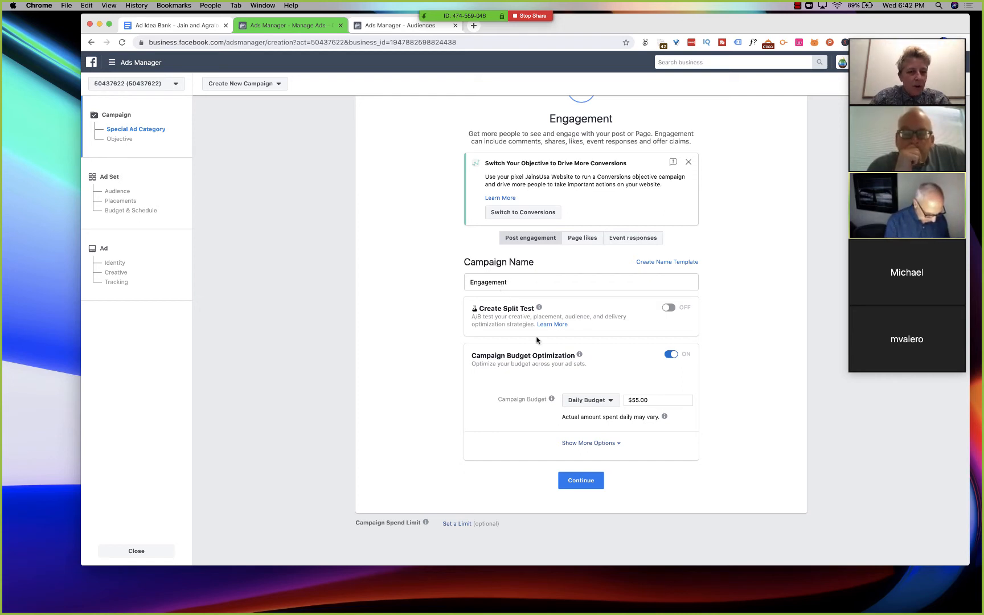
scroll(545, 376, up, 2)
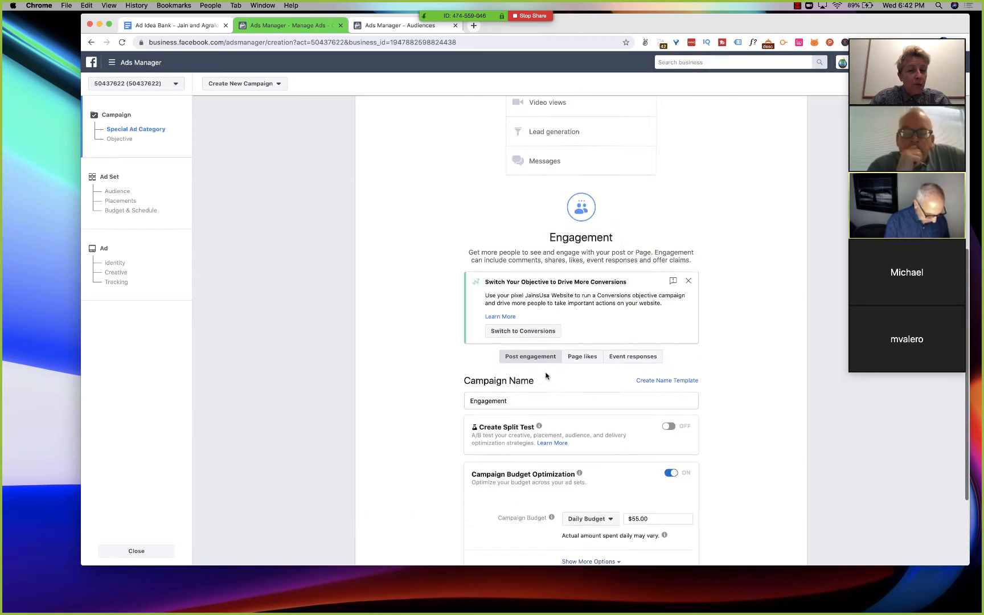
scroll(546, 376, up, 3)
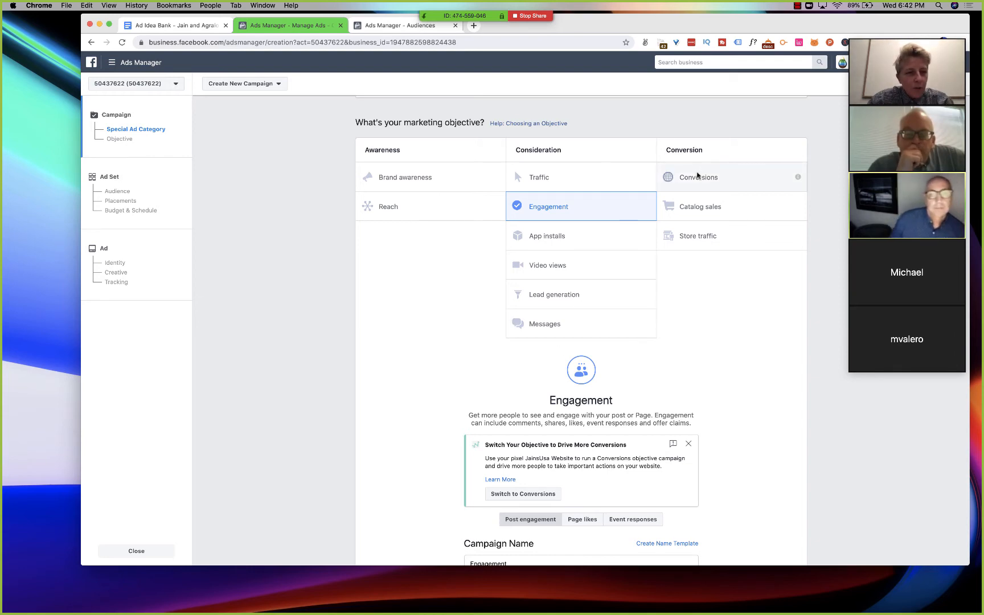
scroll(708, 342, down, 5)
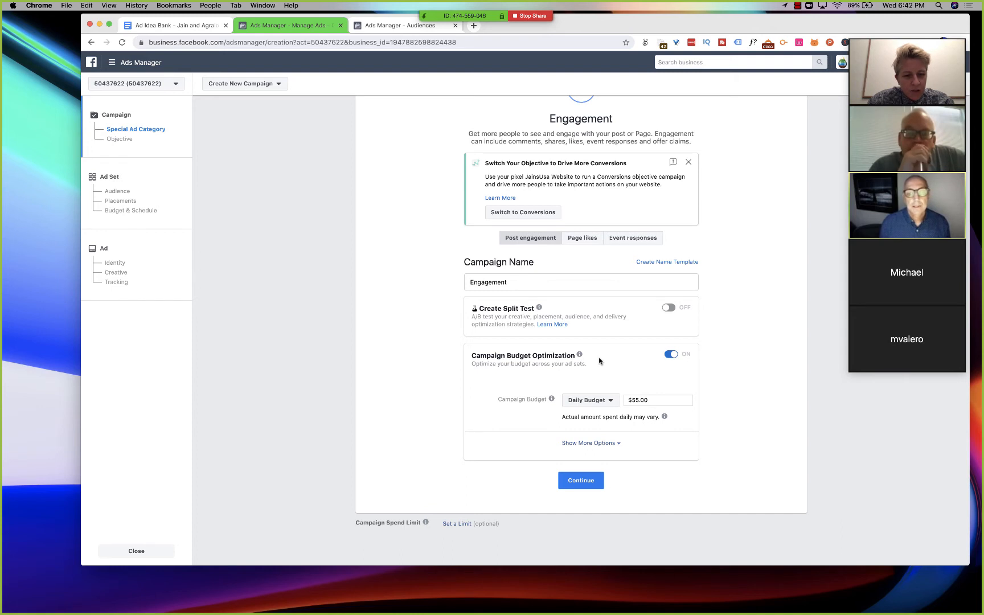
click(613, 402)
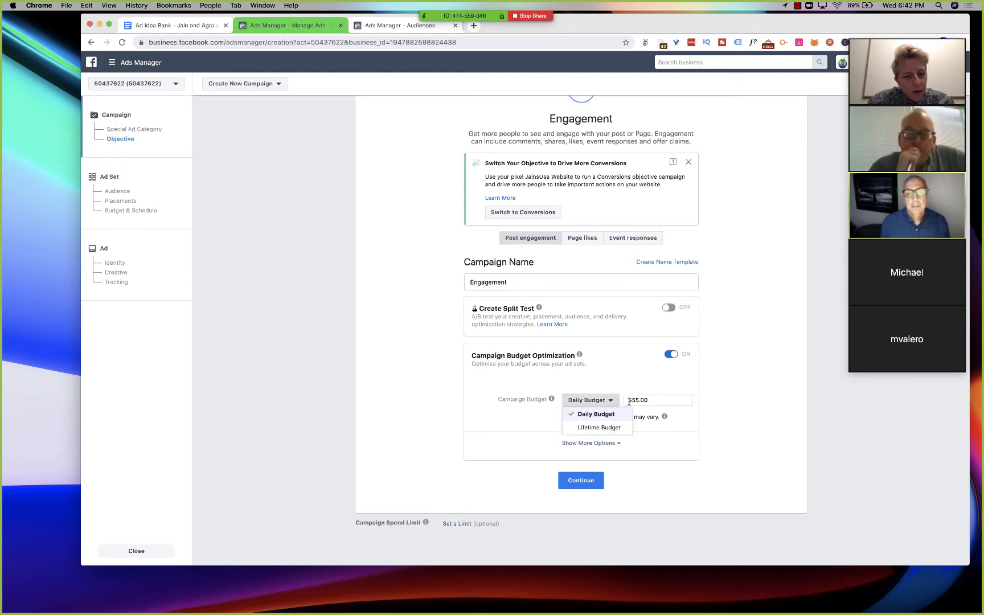
click(636, 400)
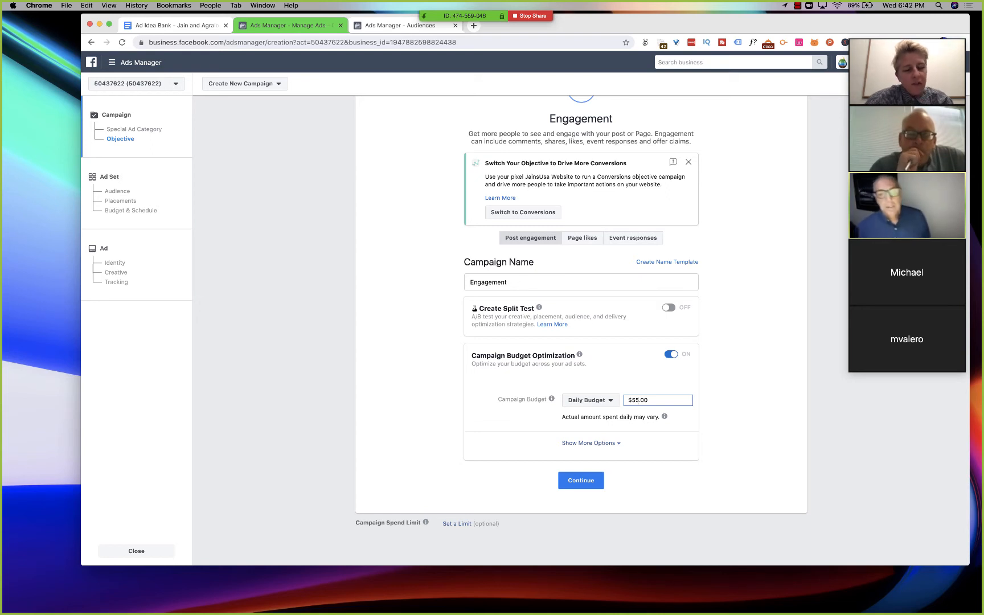
key(BackSpace)
key(BackSpace)
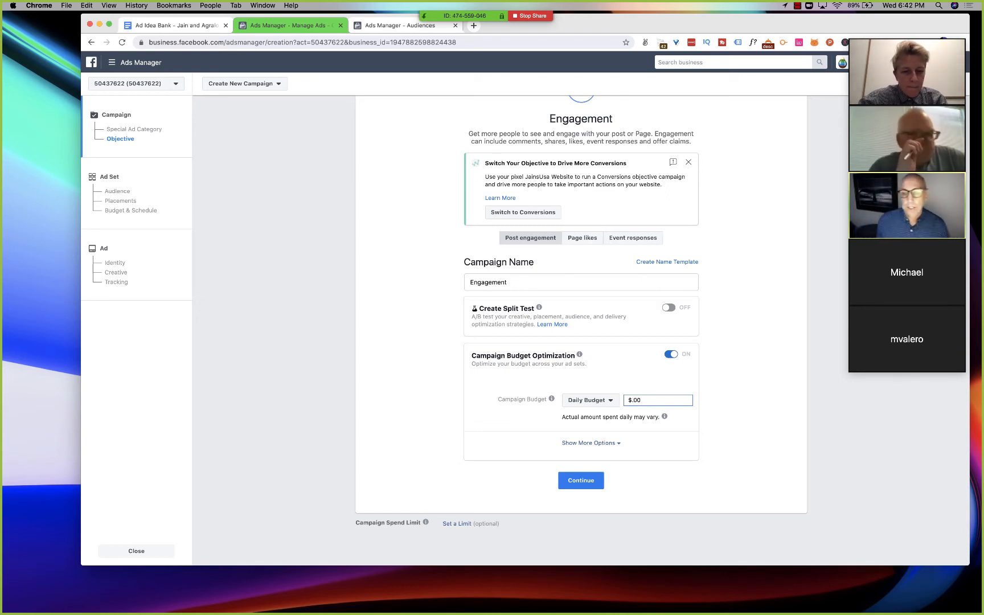
text(25)
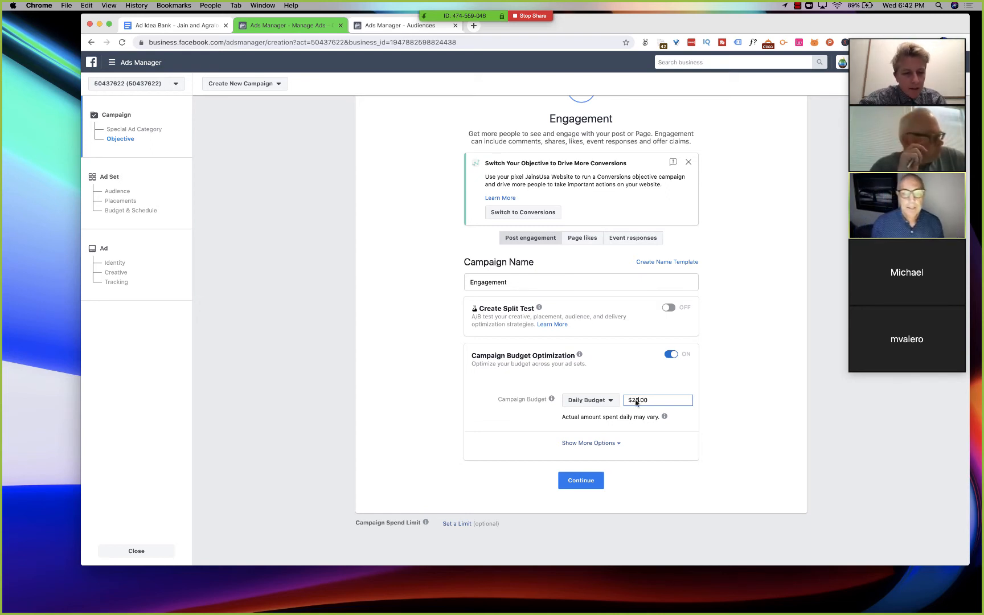
click(749, 385)
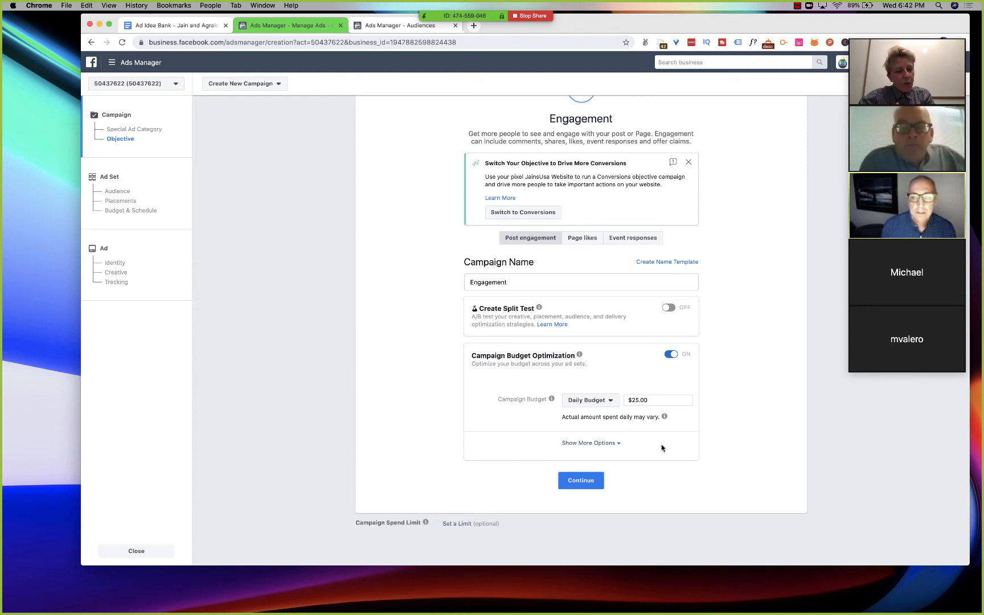
- Expand the additional campaign budget options and review the bid strategy, ad scheduling and delivery type
click(607, 444)
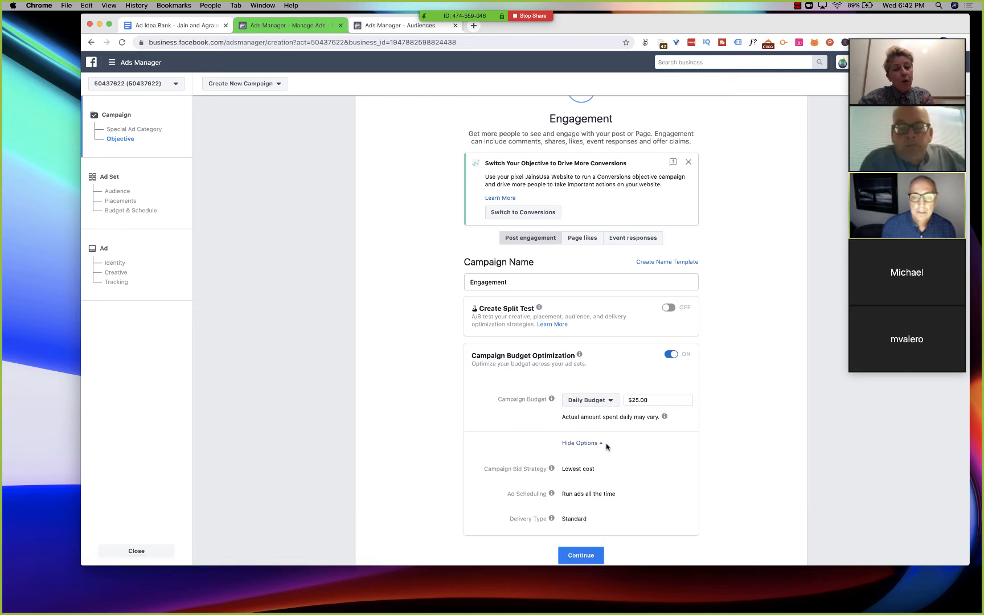
scroll(570, 448, down, 2)
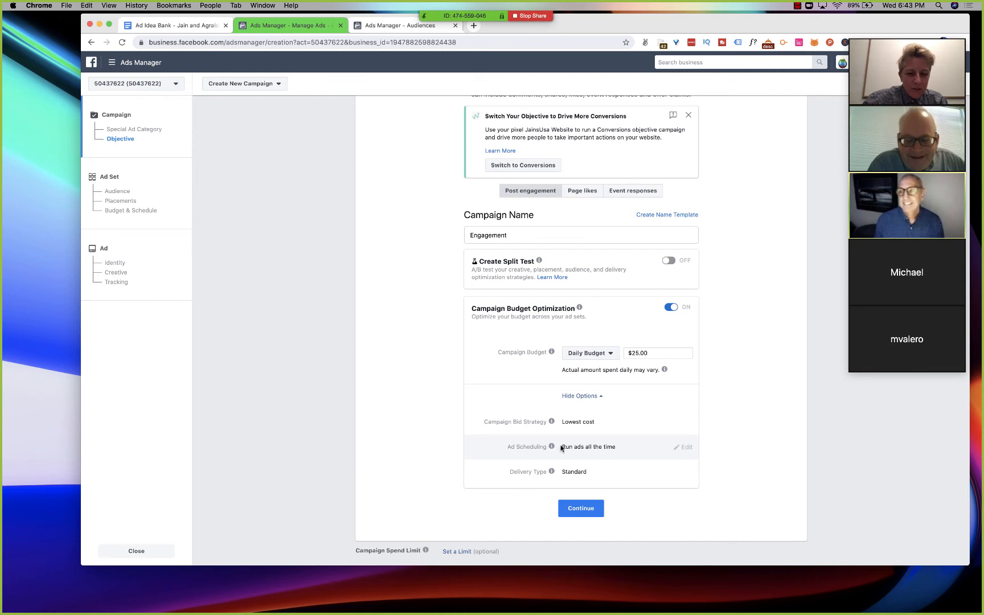
- Check the ad scheduling setting of the Engagement campaign
drag(561, 447, 607, 446)
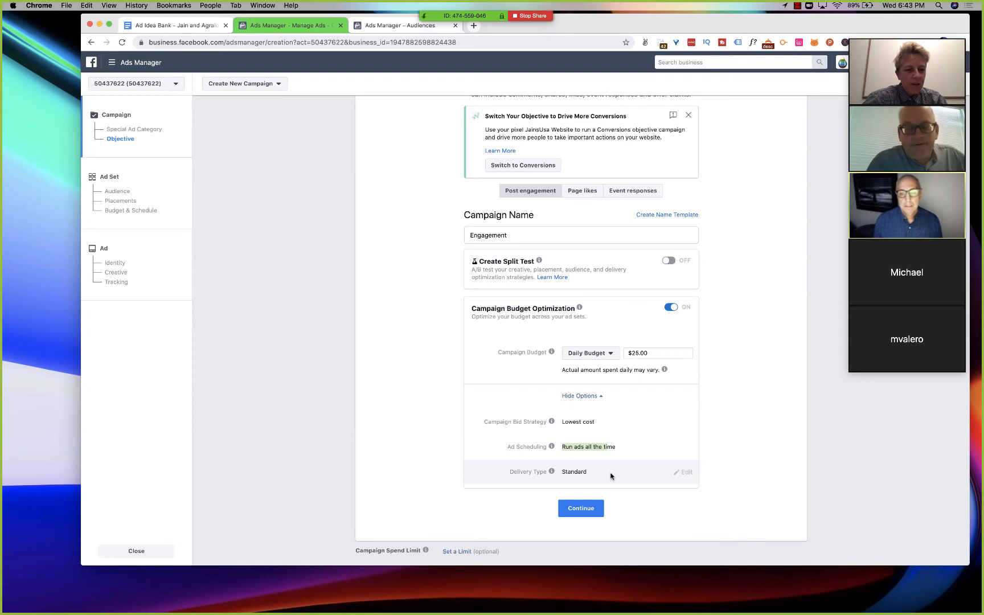
click(602, 447)
drag(603, 447, 617, 447)
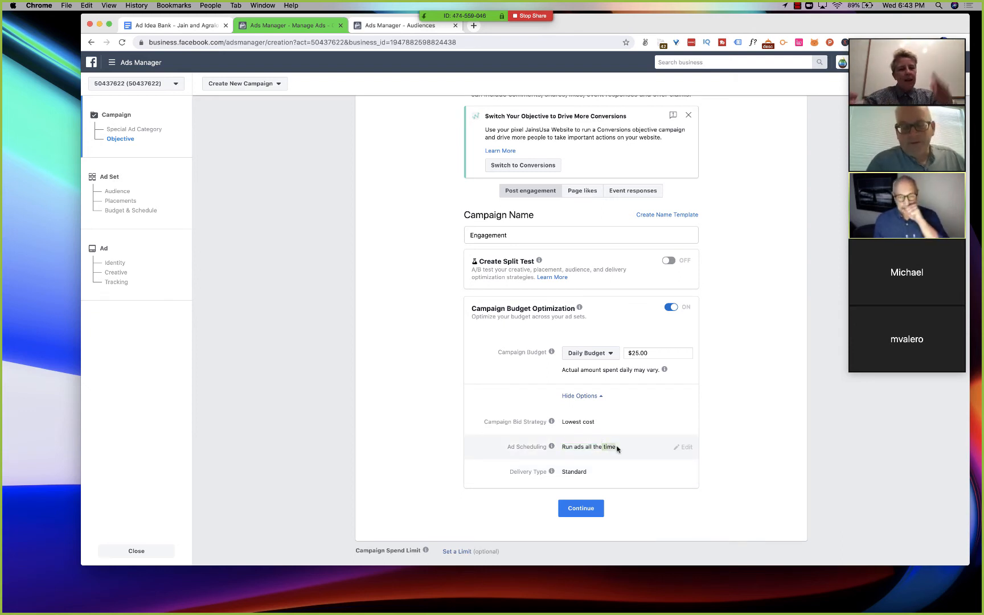
- Continue to the ad set and apply the saved audience "Interest & Job Titles - Farming & Irrigation - Almond, Grape, Pistachio, Vineyard"
click(573, 512)
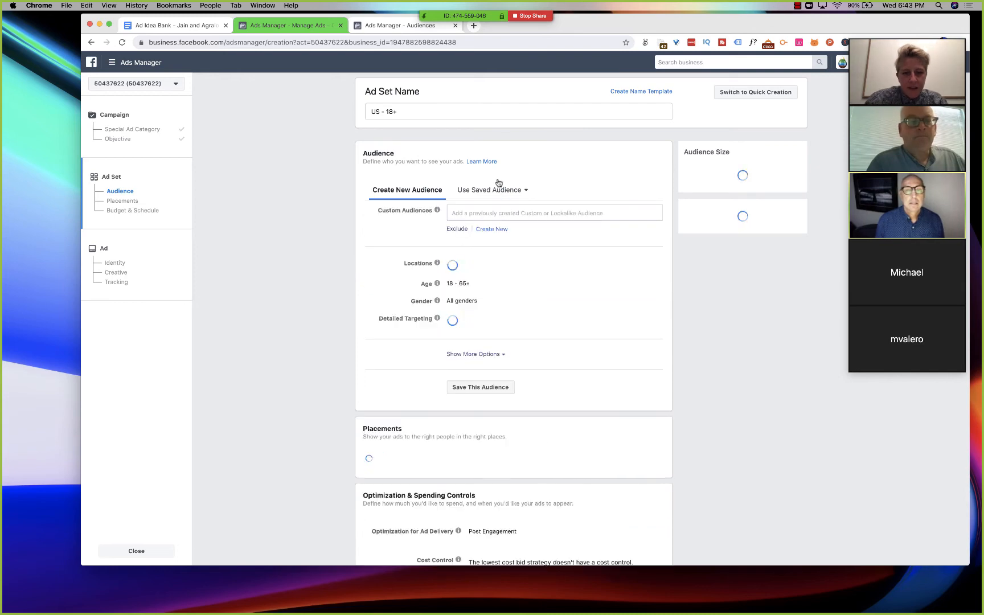
click(493, 190)
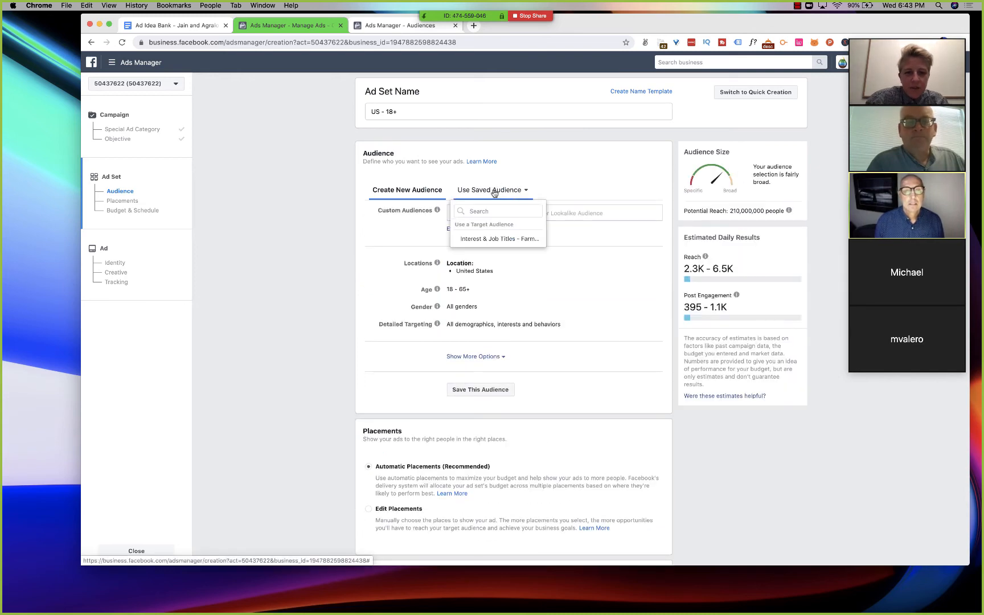
click(489, 240)
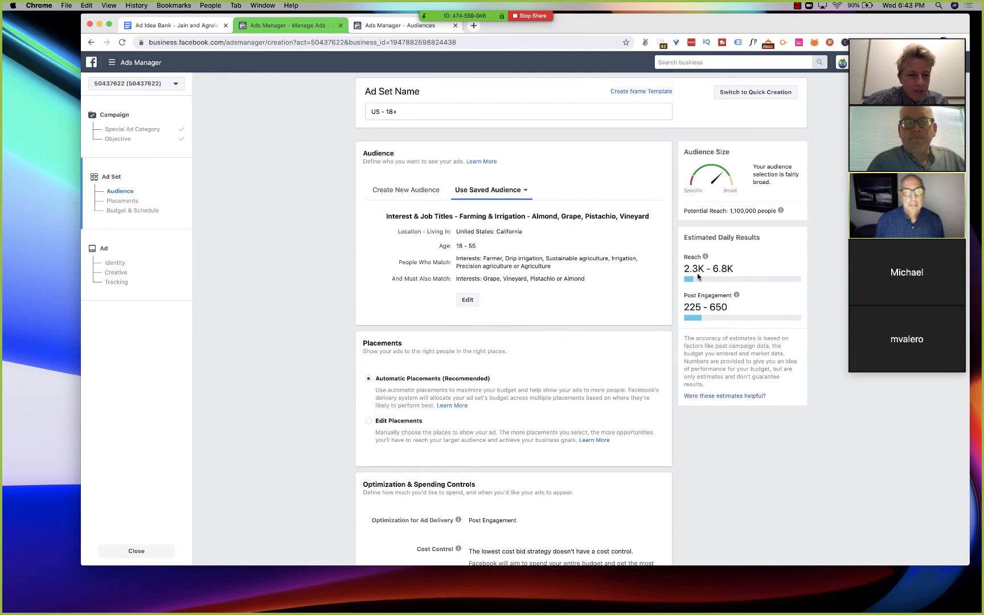
- Examine the ad set's estimated daily reach and post engagement, along with its placement, optimization and schedule settings
drag(685, 271, 723, 268)
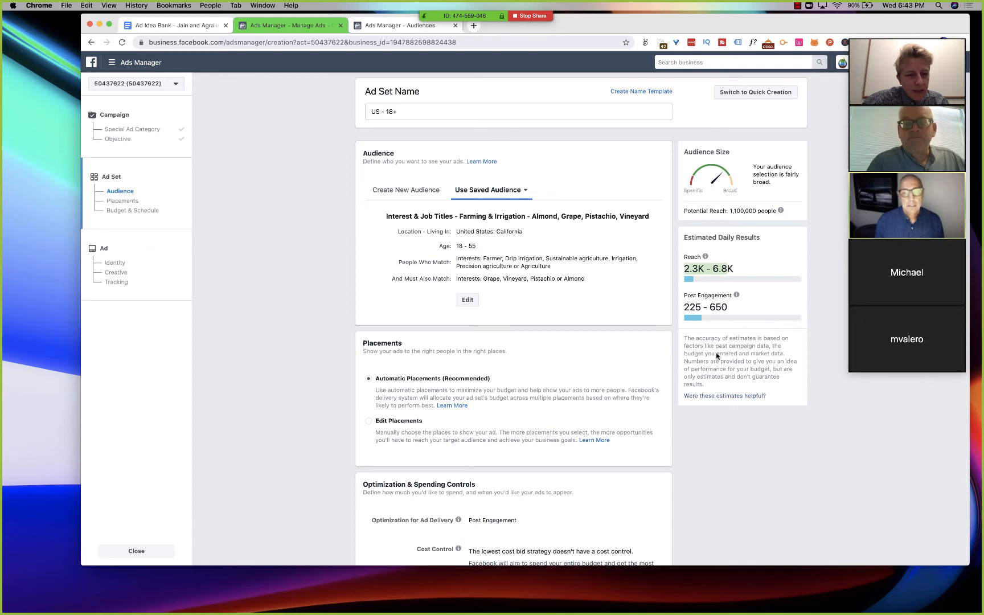
double_click(697, 306)
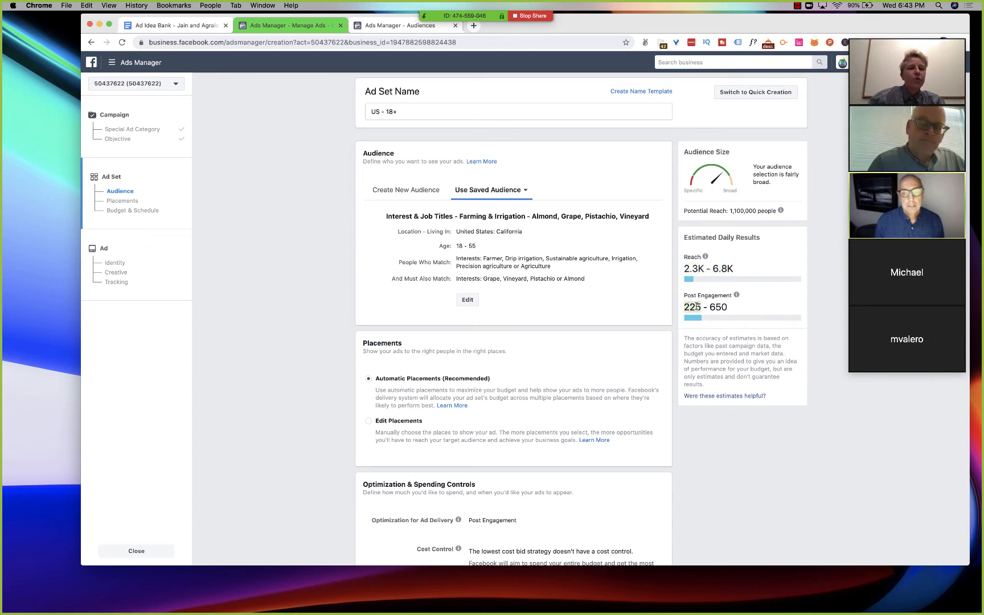
scroll(548, 345, down, 4)
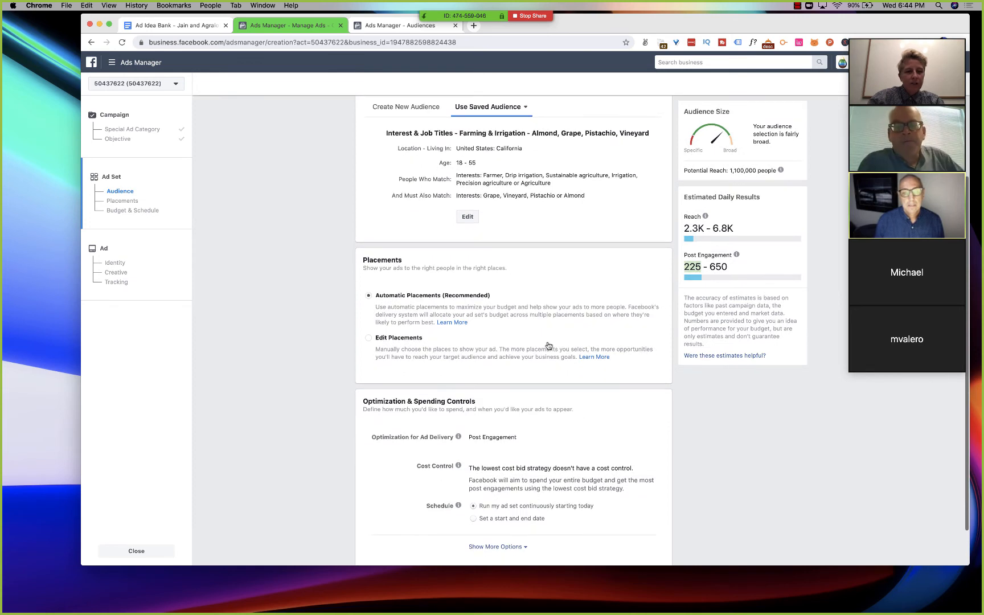
scroll(549, 343, down, 1)
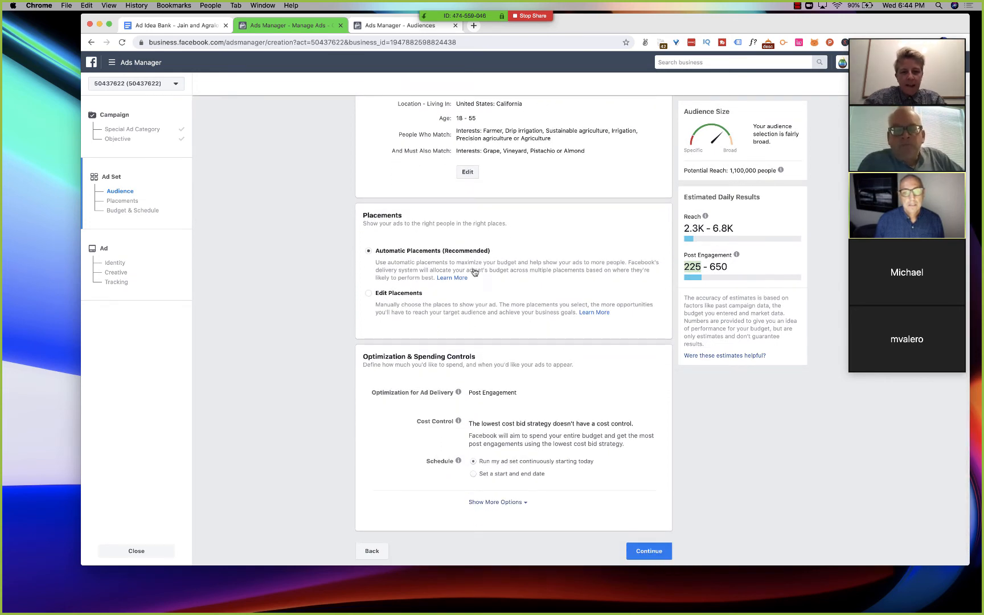
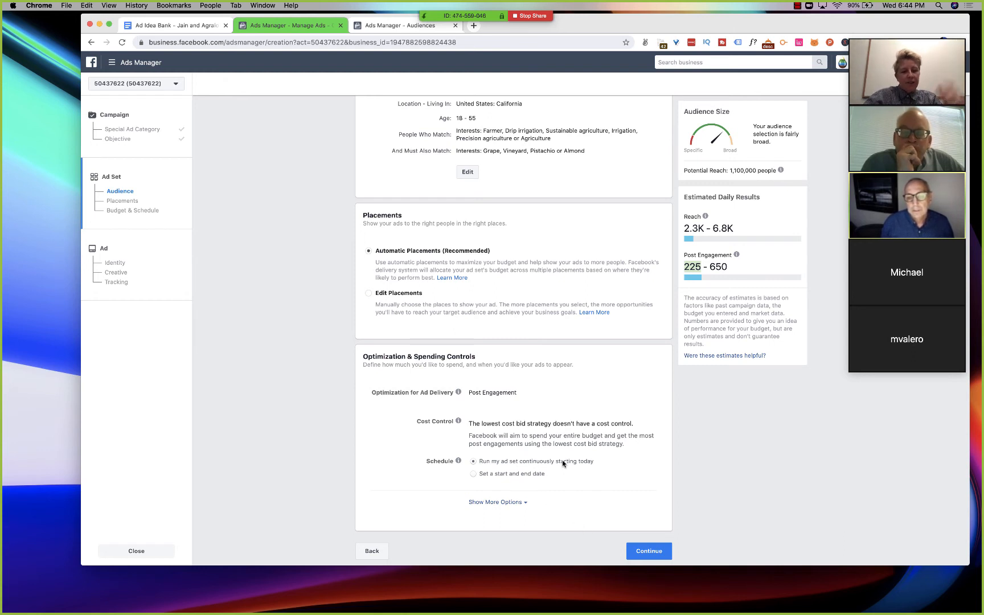
- Continue to the ad level and switch from using an existing post to creating a new single image or video ad
click(636, 559)
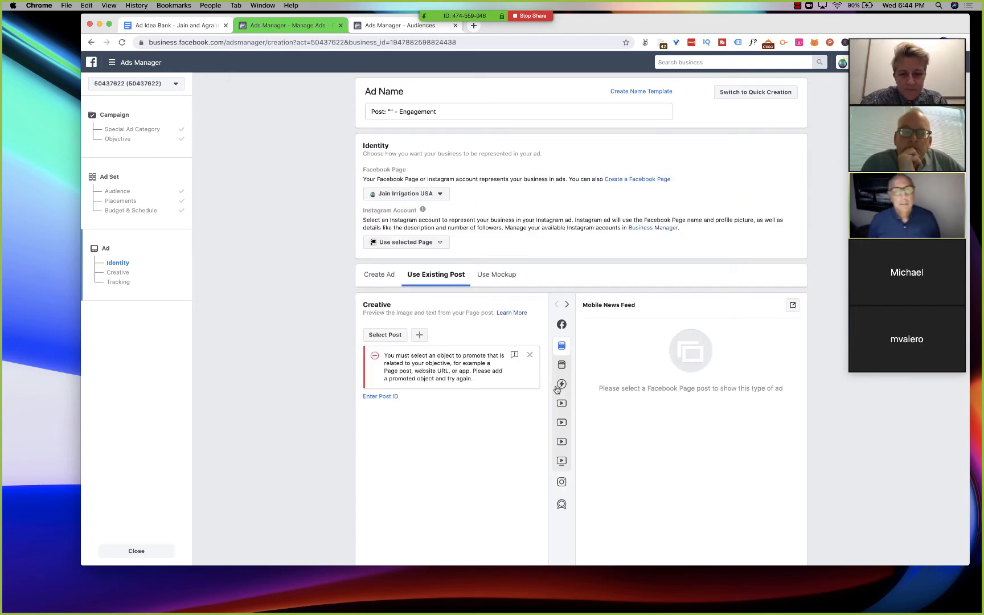
click(376, 283)
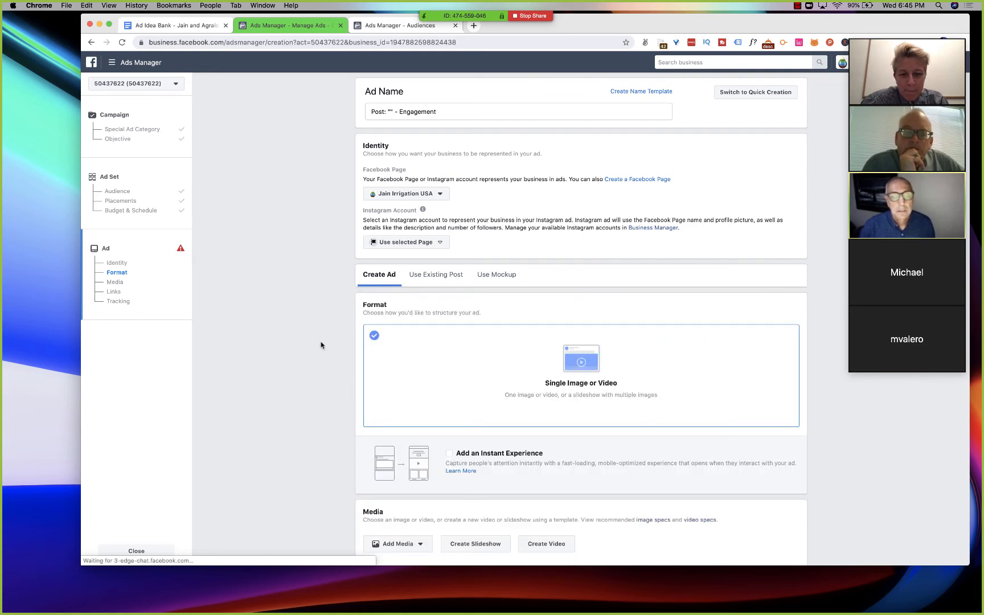
scroll(321, 345, down, 3)
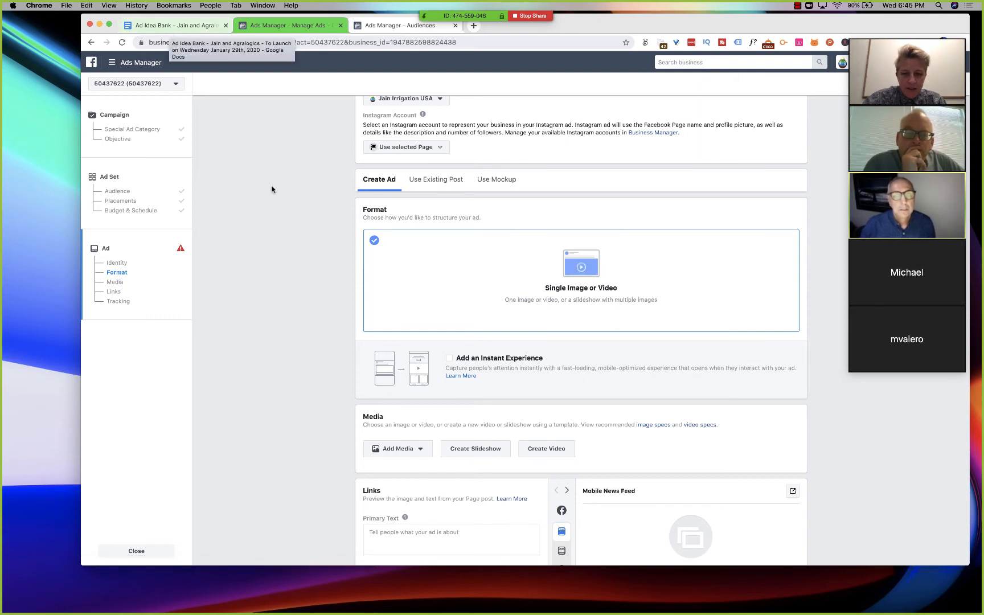
scroll(291, 229, down, 2)
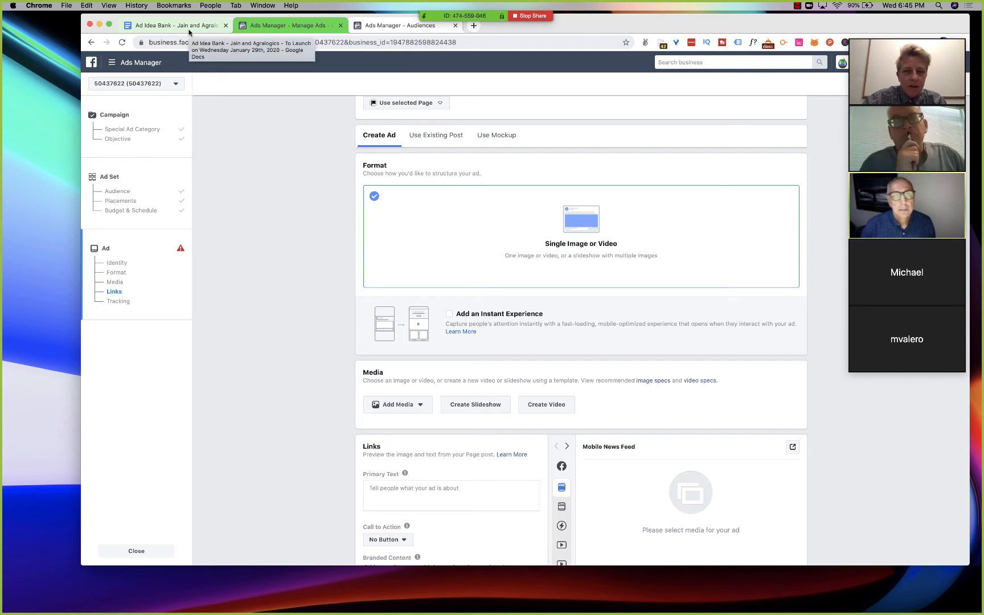
- Switch to the Ad Idea Bank document and review the awareness campaign ideas, the ad structure reminder and the Showcase Benefit templates
click(189, 29)
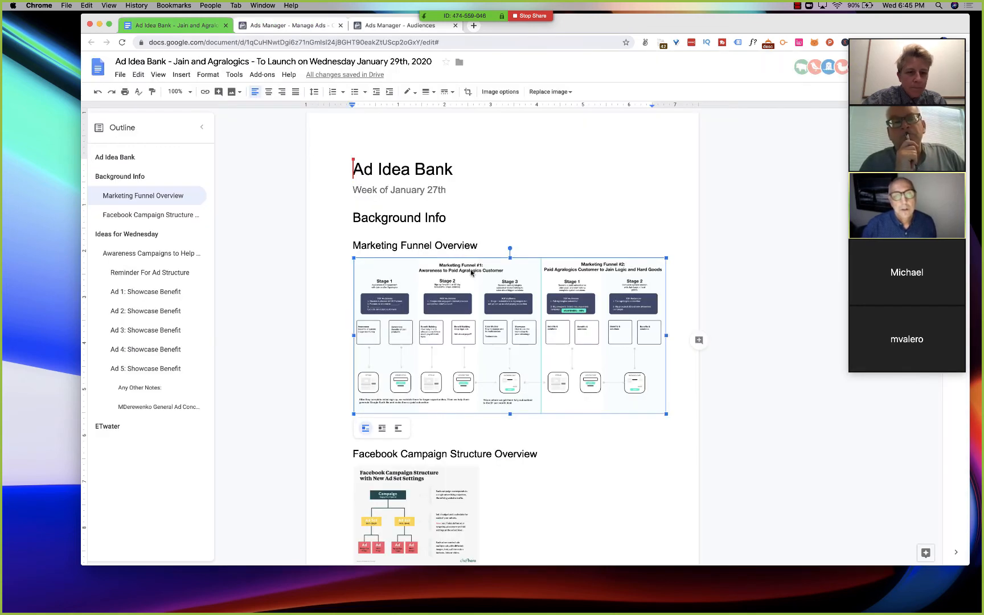
scroll(472, 273, down, 10)
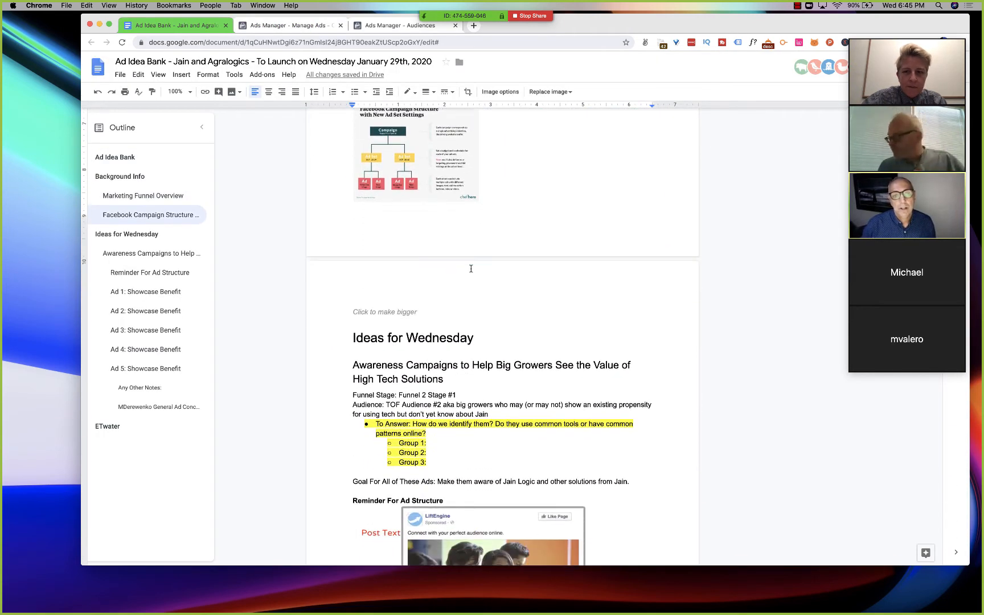
scroll(471, 269, down, 4)
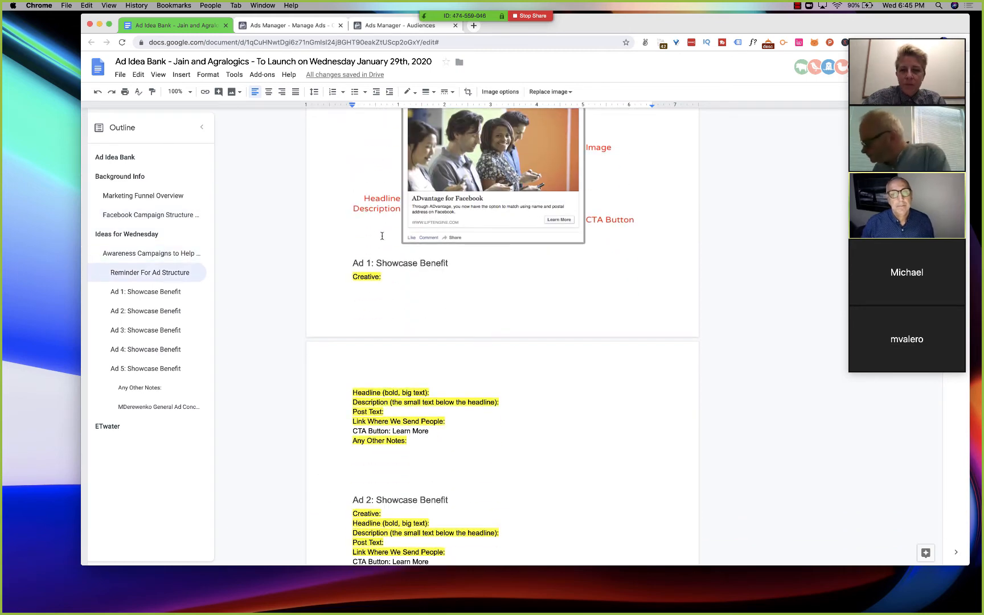
scroll(387, 252, up, 15)
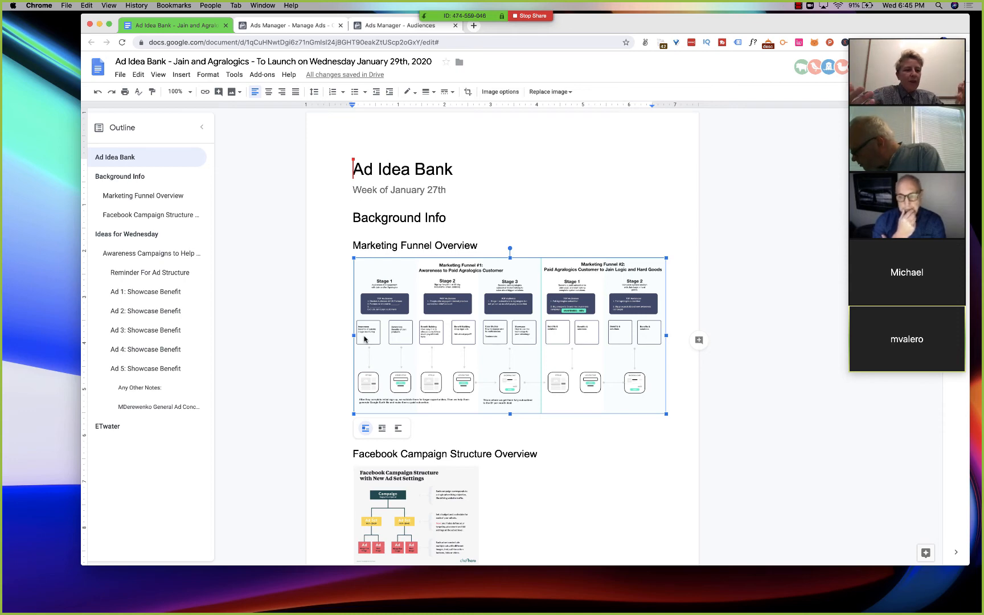
scroll(364, 340, down, 15)
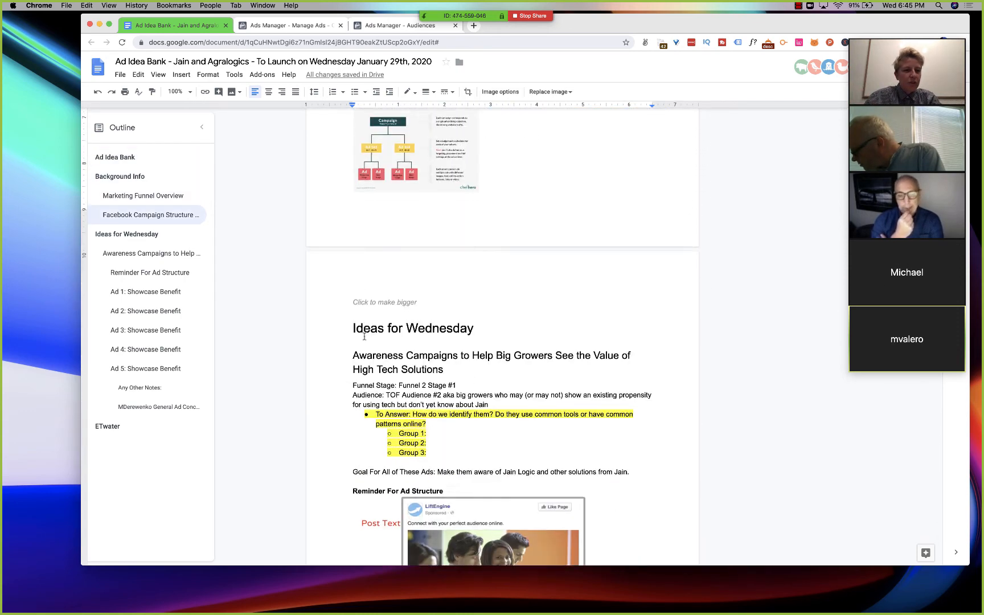
scroll(364, 336, down, 5)
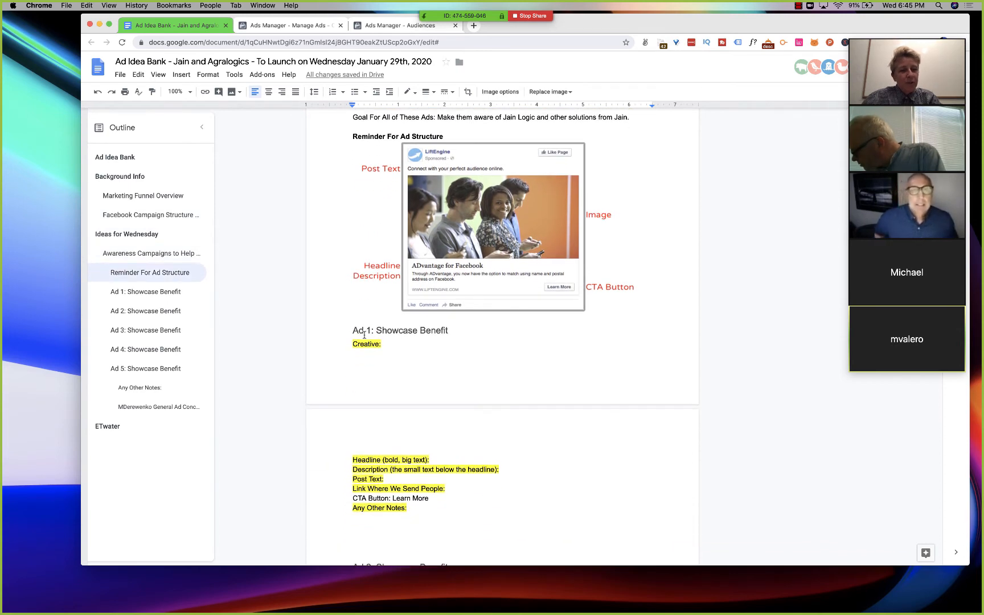
scroll(364, 335, down, 3)
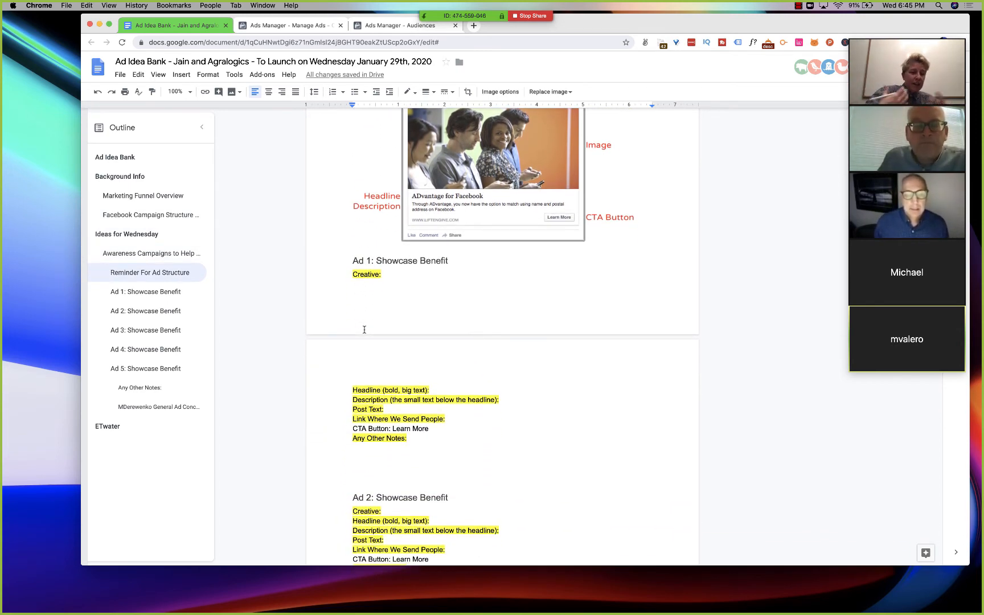
- Examine the general ad concepts for Ads #1 to #4 and the images for ads in the Ad Idea Bank
scroll(365, 329, down, 20)
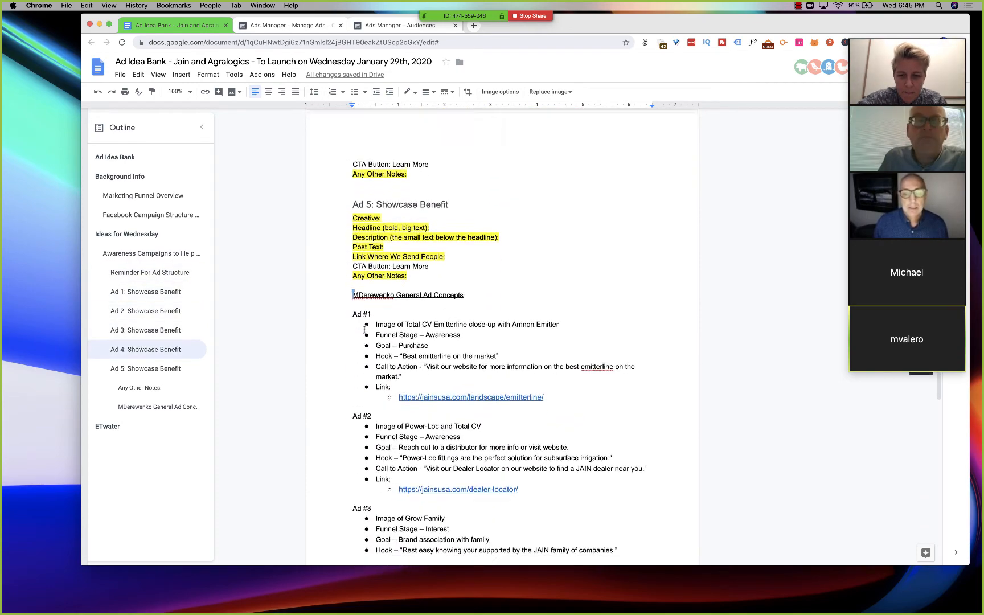
scroll(364, 322, down, 2)
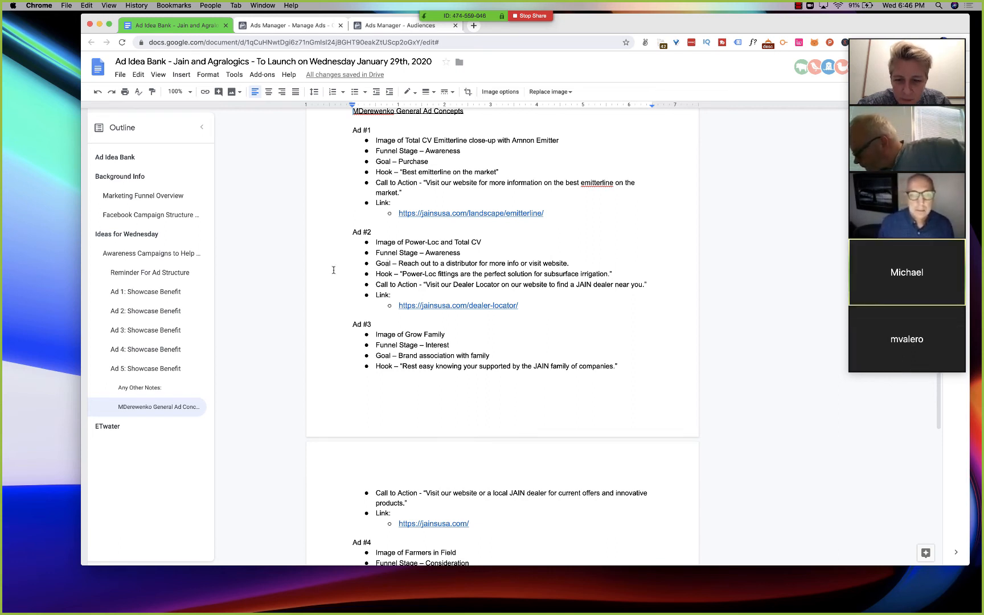
scroll(334, 270, down, 5)
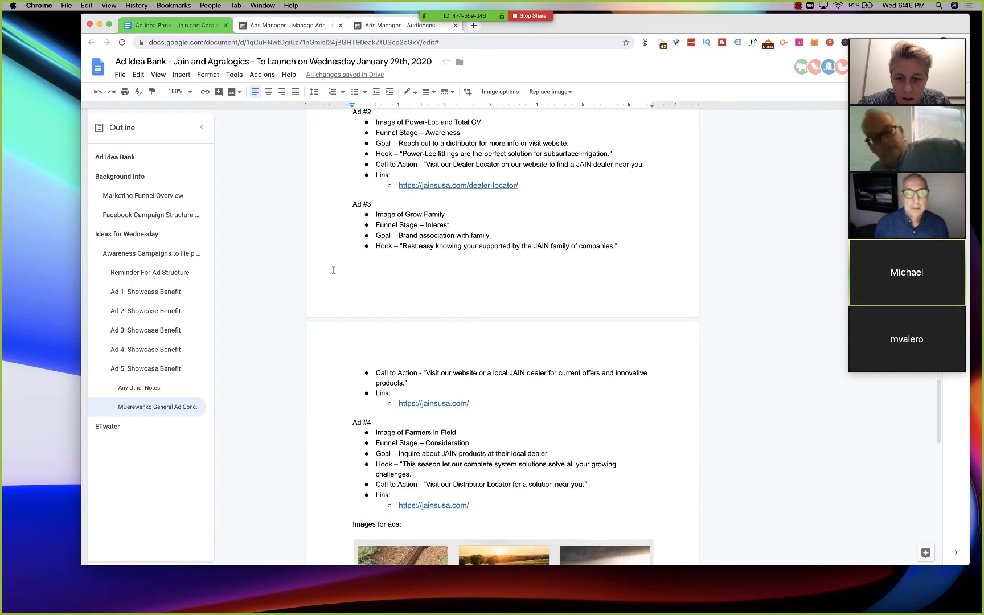
scroll(333, 270, down, 8)
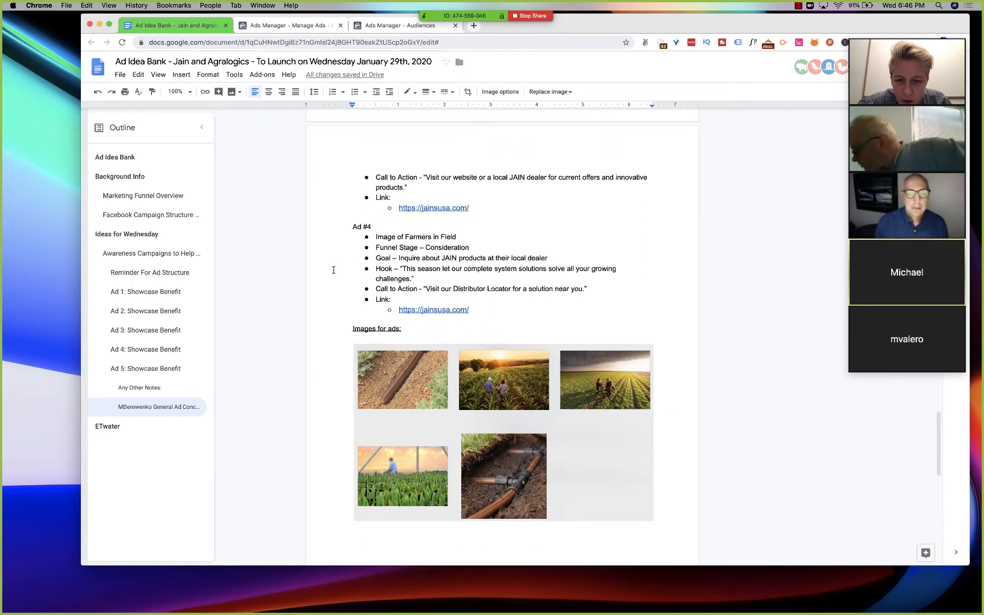
scroll(334, 270, down, 7)
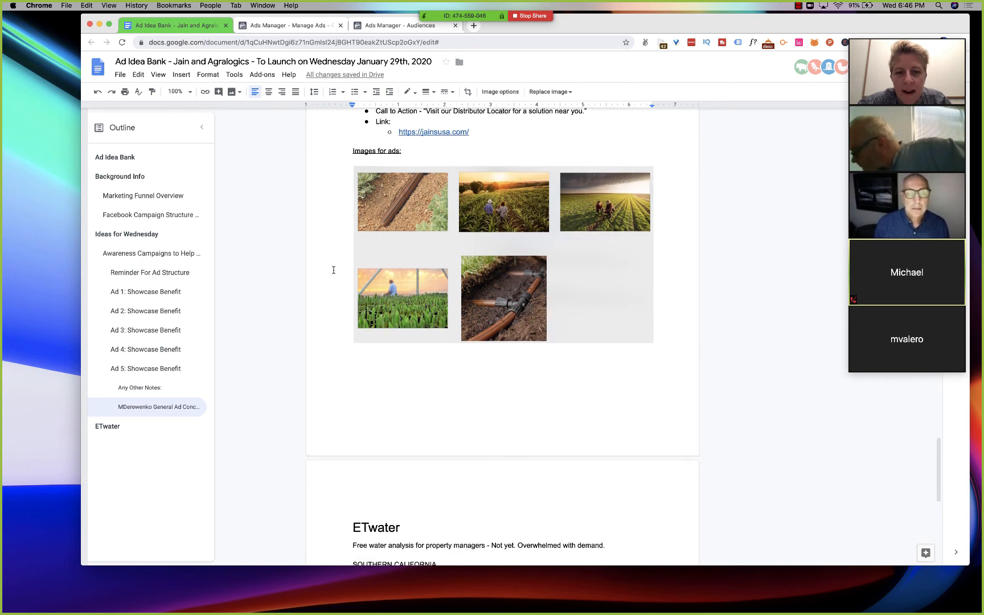
scroll(334, 270, down, 6)
scroll(334, 270, up, 20)
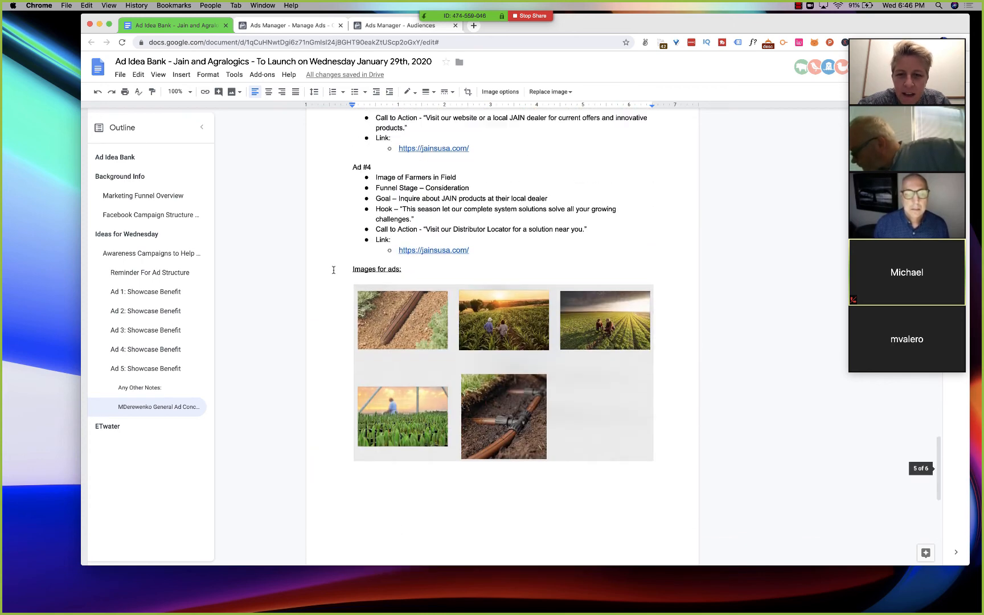
scroll(333, 270, up, 1)
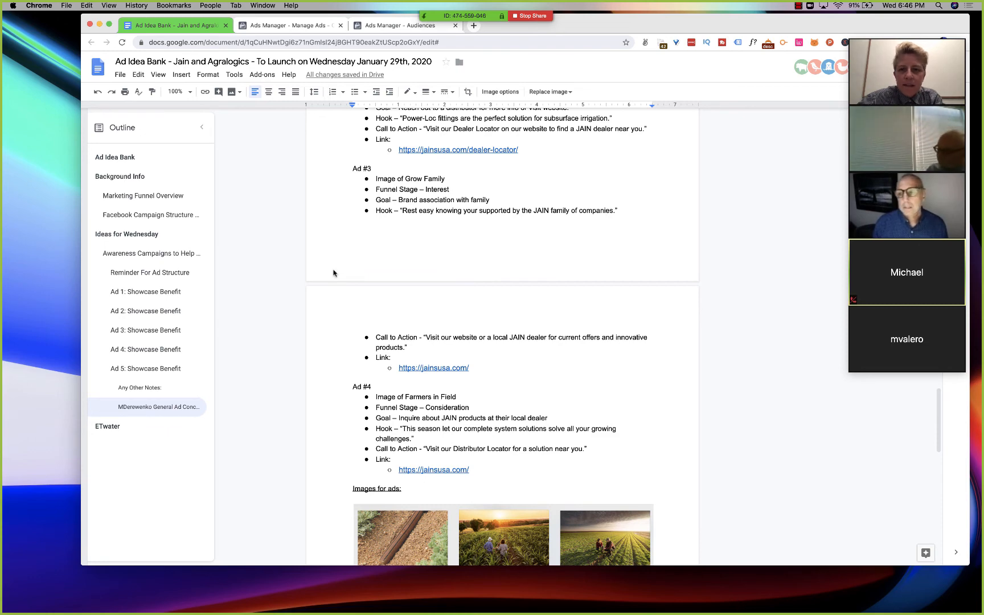
- Open Google Drive in a new browser tab
key(super+t)
text(dri)
key(Return)
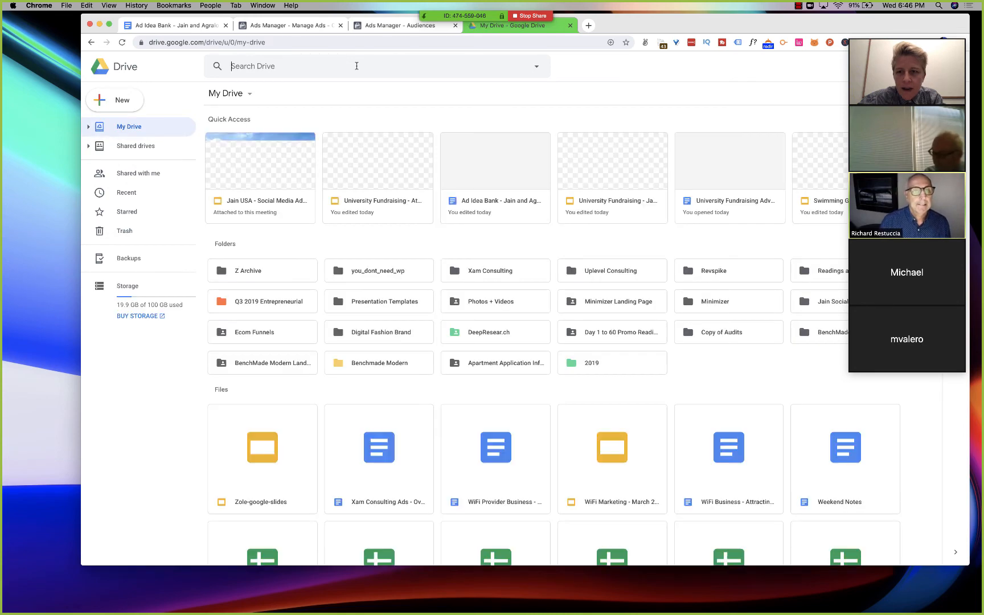
- Search the Drive files for a colleague's first name and for "facebook ads"
click(356, 66)
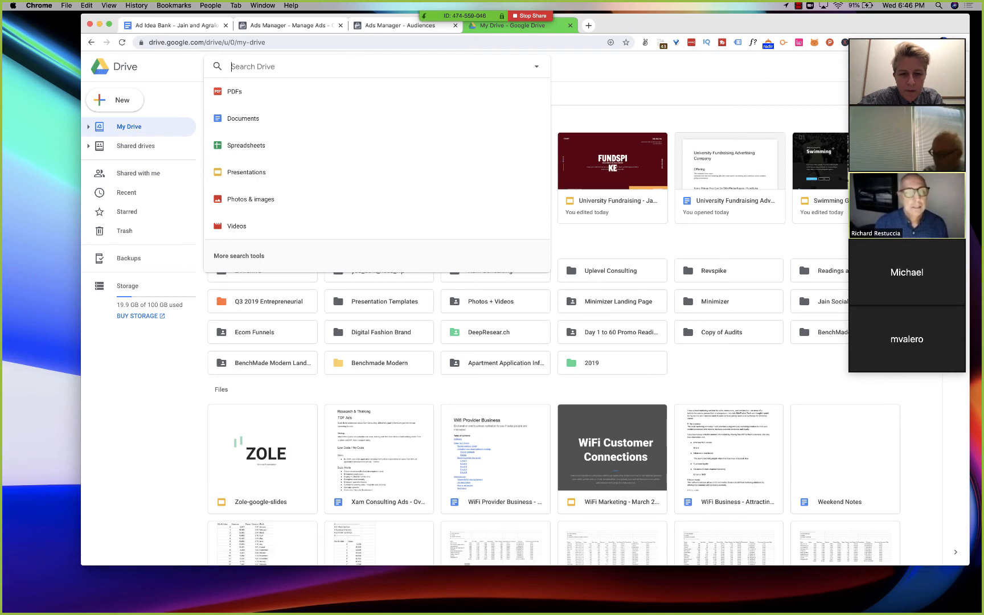
text(allan)
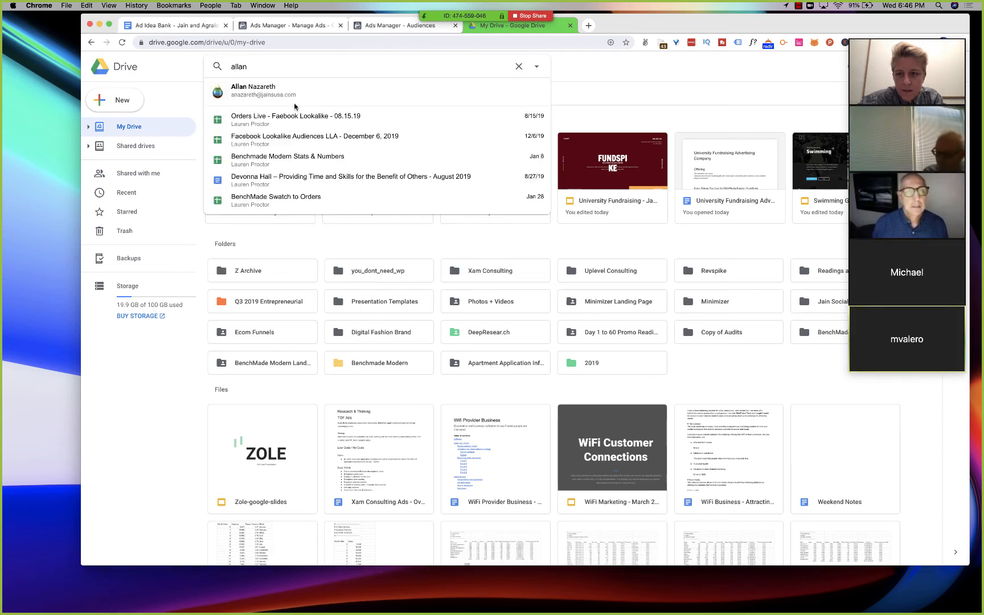
key(super+a)
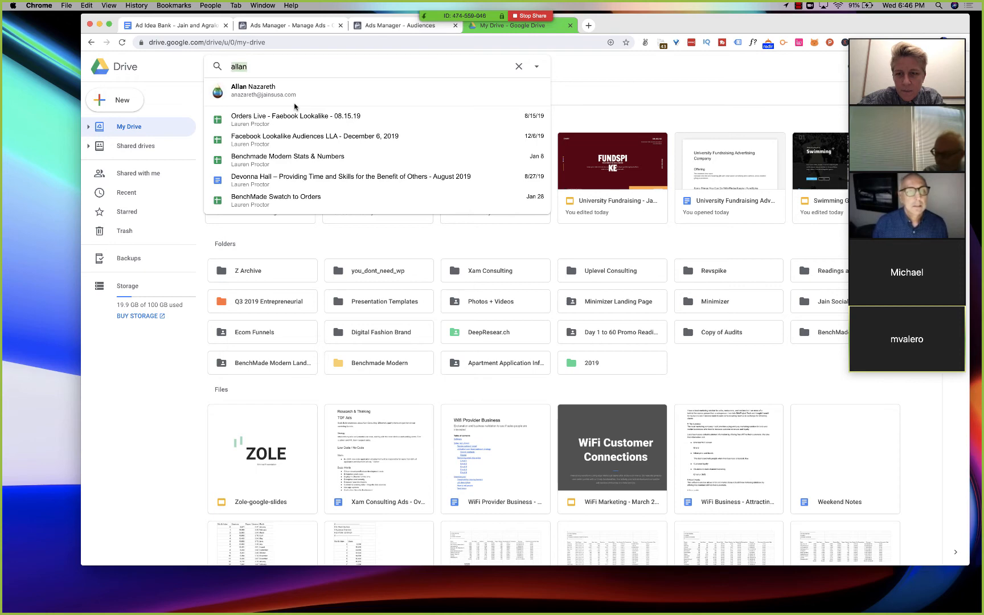
text(facebook ads)
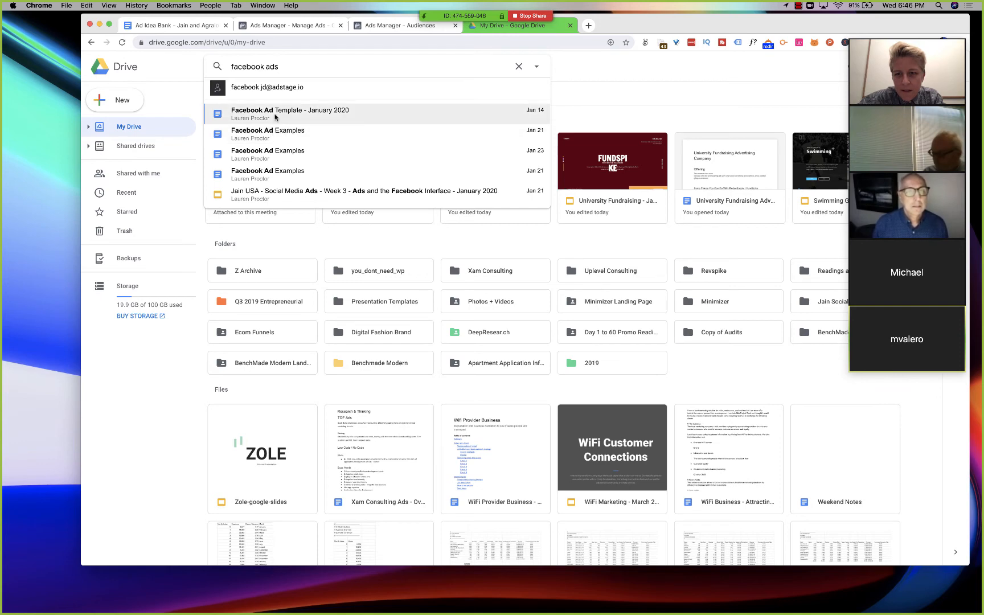
key(super+a)
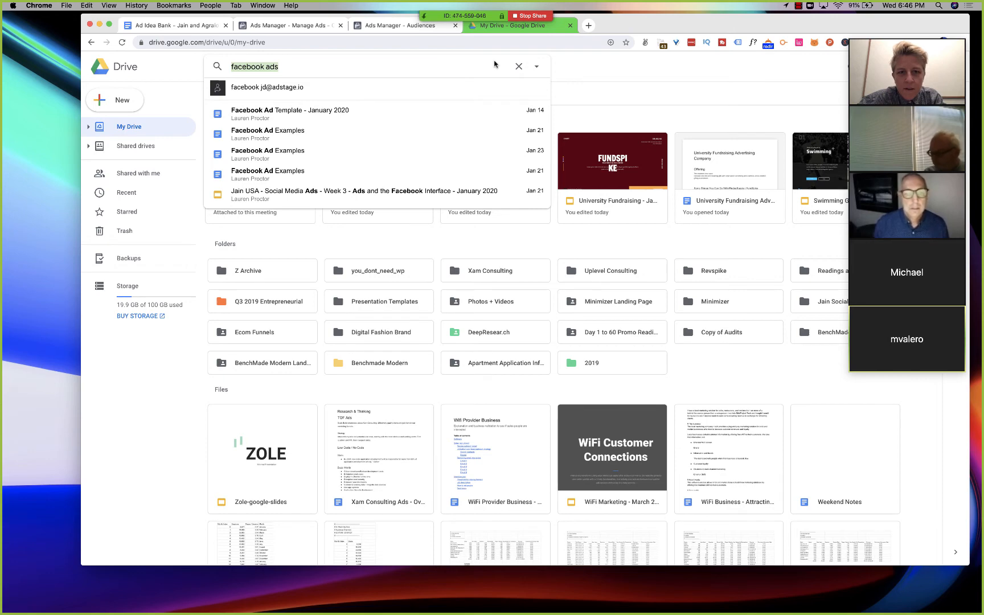
click(601, 81)
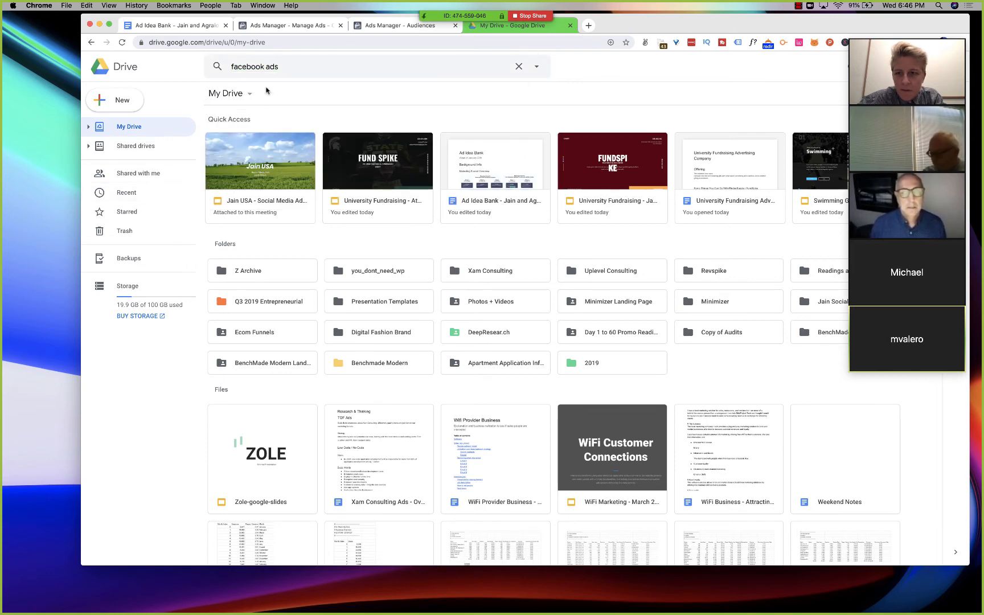
- Search Drive for "funnels" and open the document named "funnel"
click(266, 67)
text(funnels)
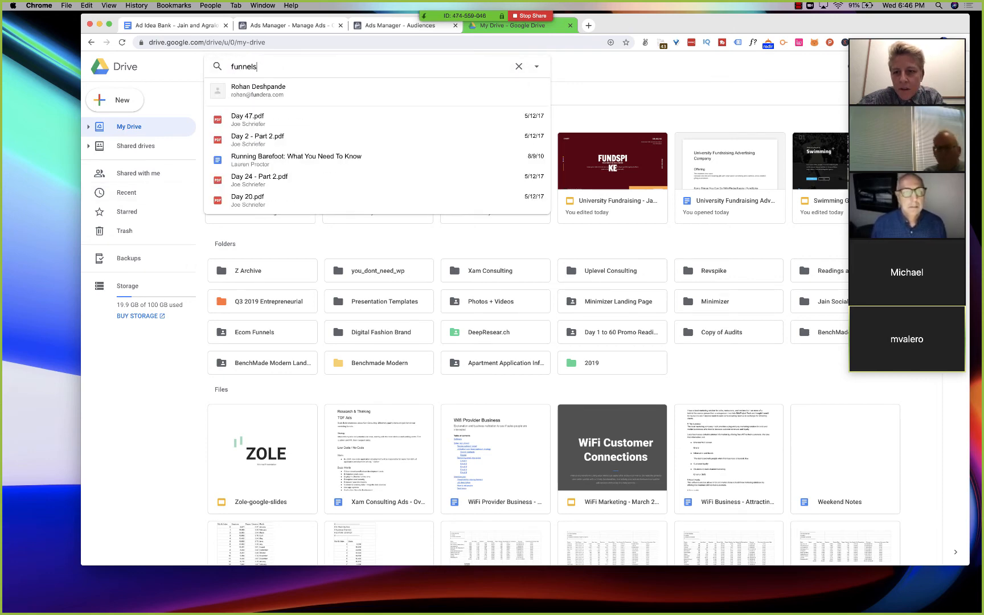
click(268, 86)
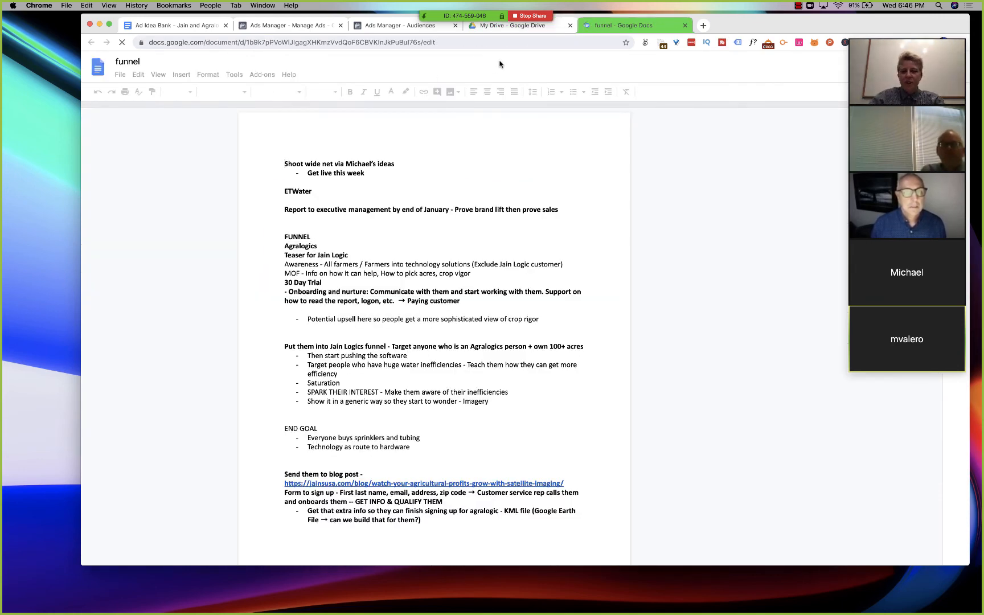
- Read the funnel document's top-of-funnel section, covering the audiences, post caption, field image, title, sub-title and blog link
scroll(453, 299, down, 5)
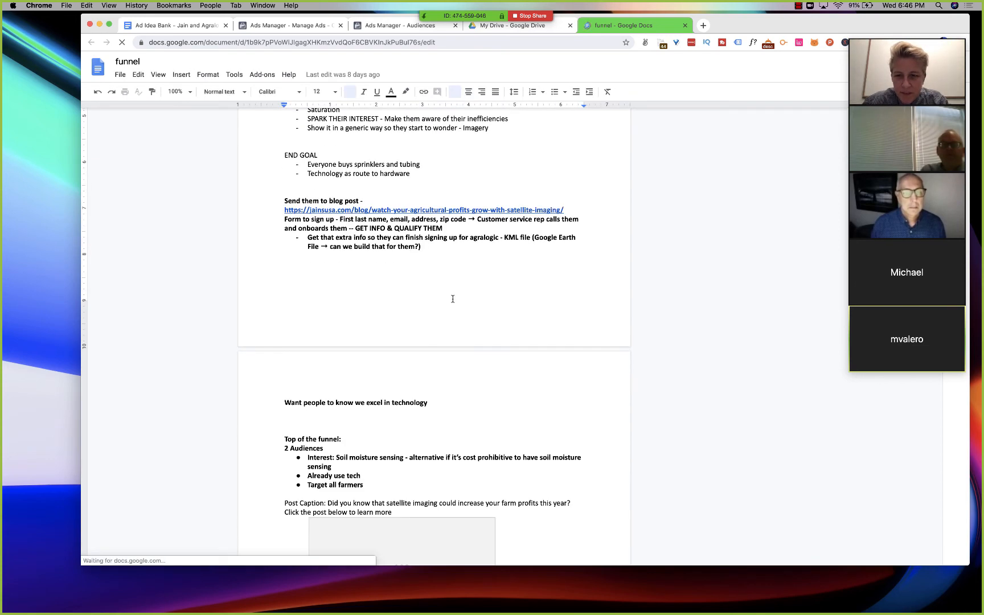
scroll(453, 299, down, 2)
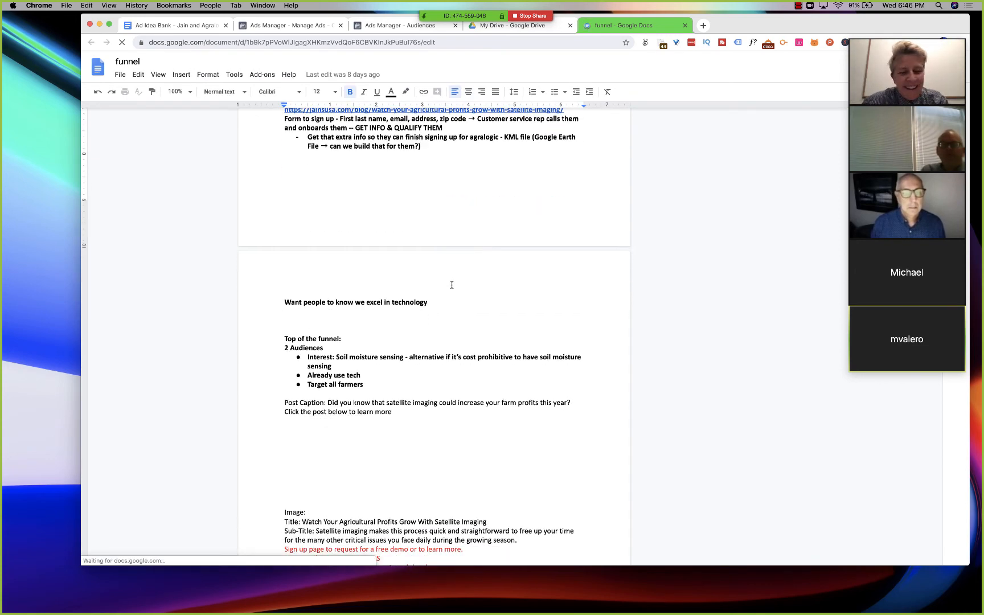
scroll(452, 285, down, 1)
scroll(451, 284, down, 5)
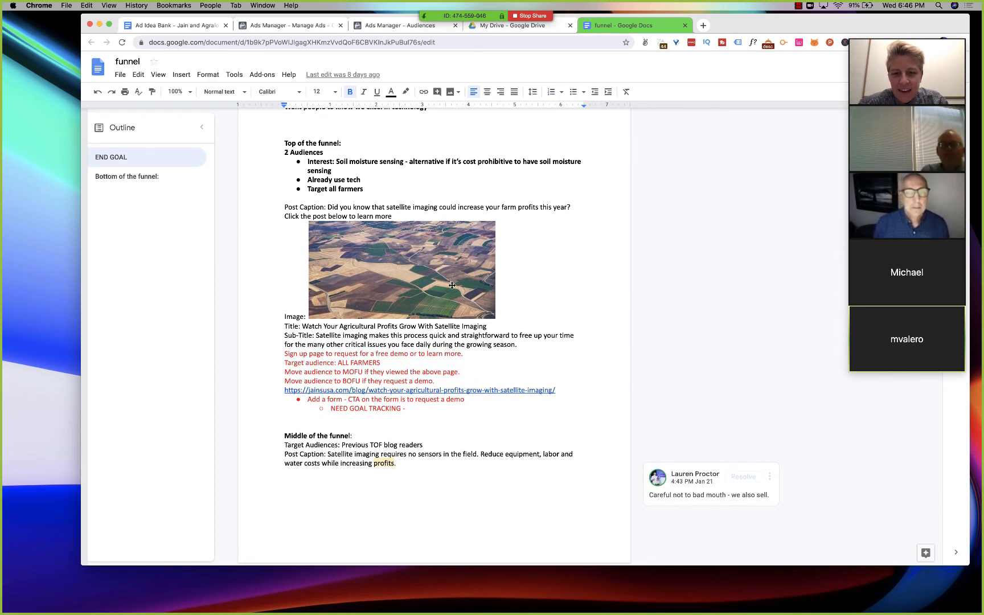
scroll(452, 285, down, 4)
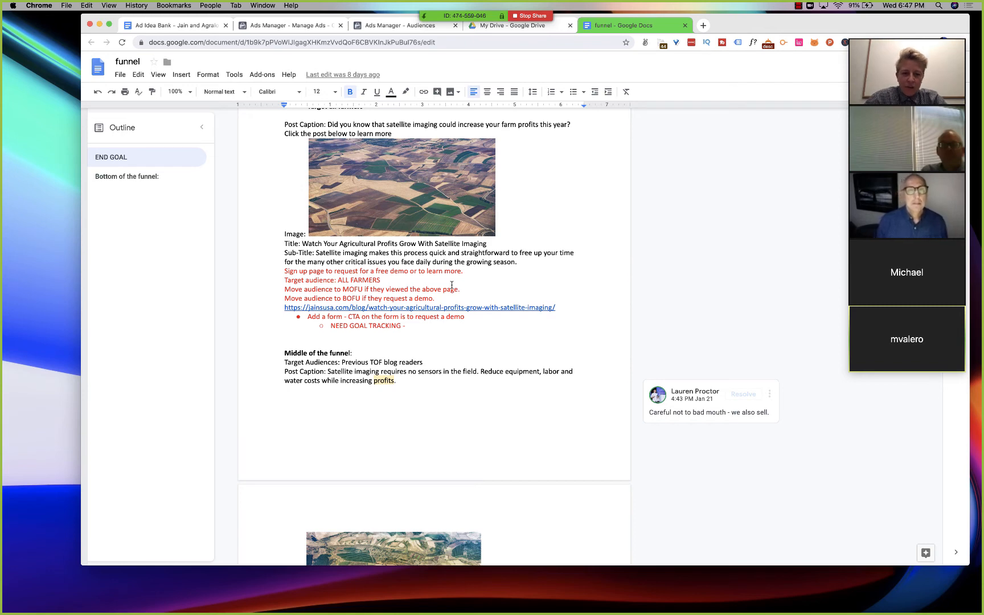
scroll(452, 285, down, 1)
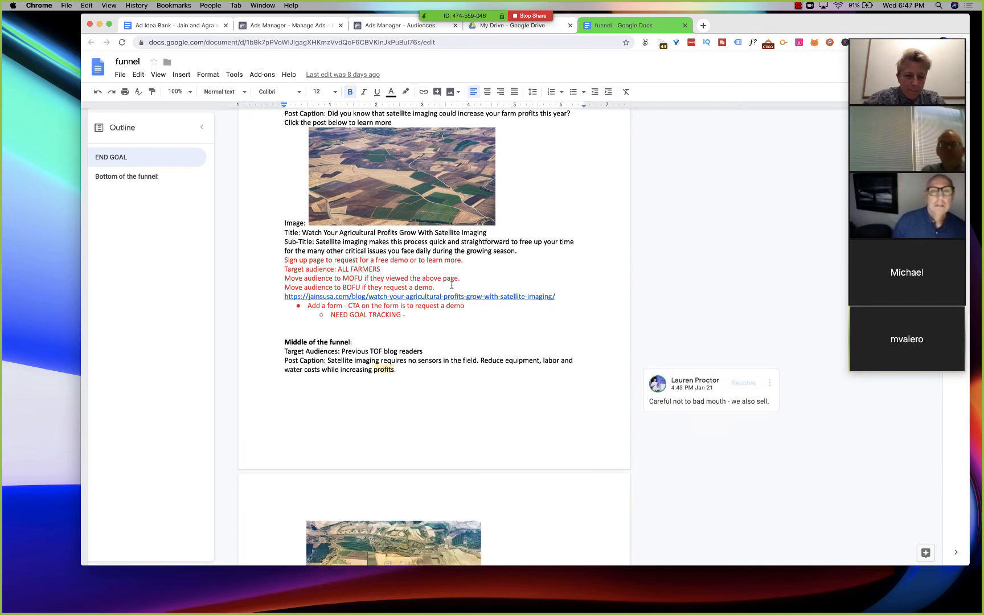
scroll(452, 284, down, 1)
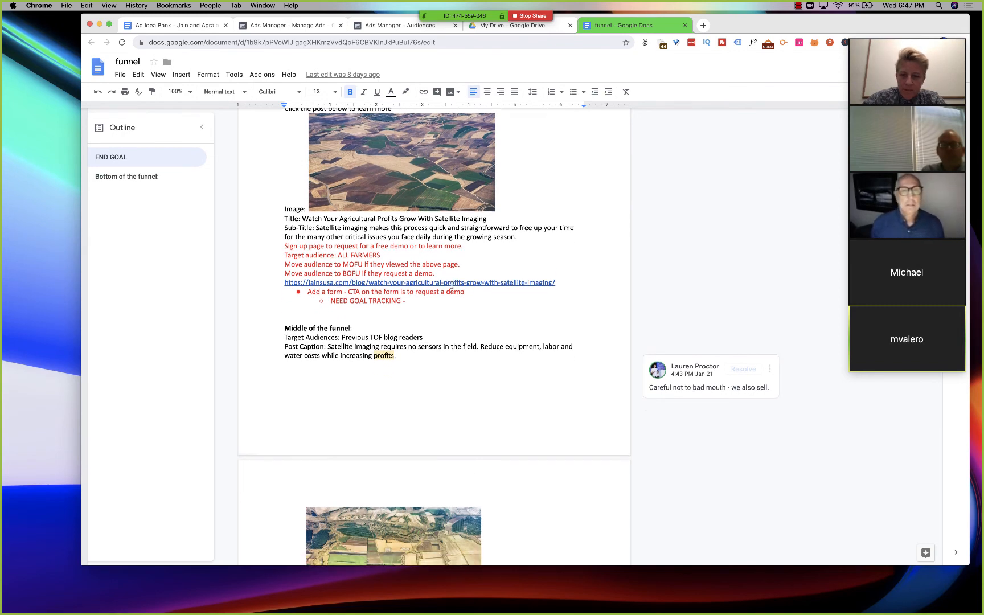
scroll(452, 284, down, 1)
scroll(354, 234, up, 4)
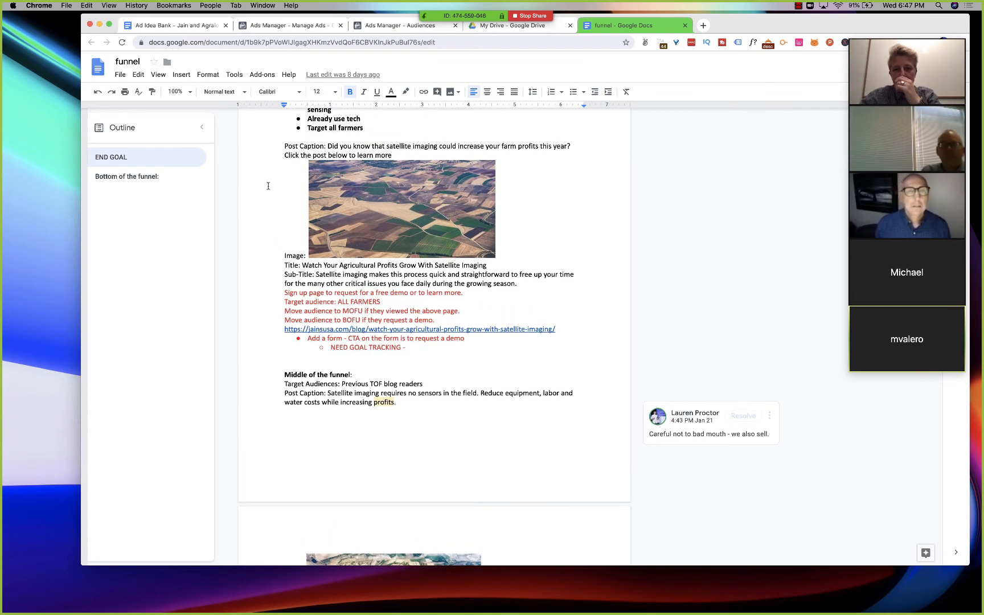
click(397, 261)
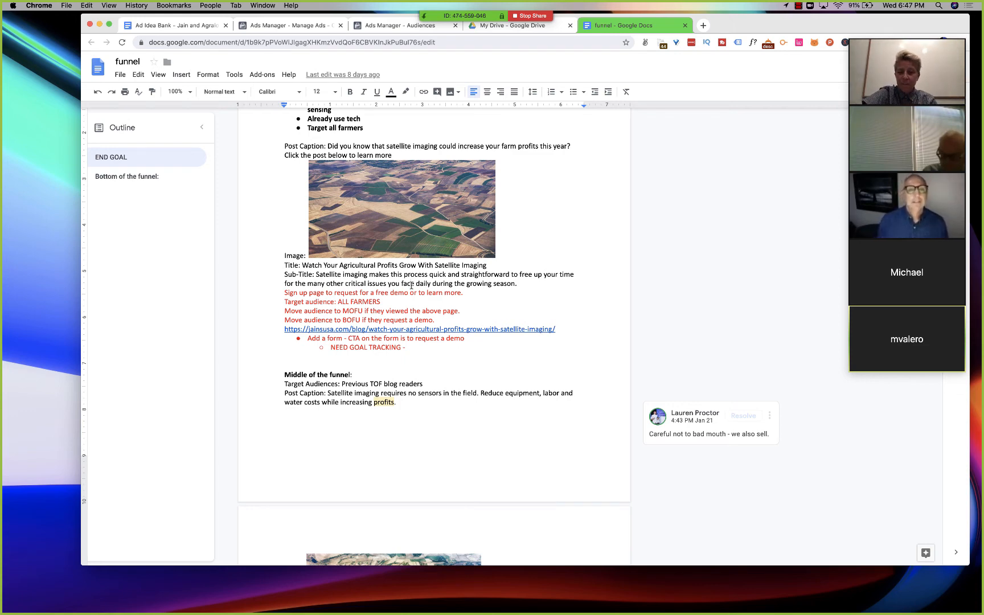
- Close the Google Drive tab and copy the post caption's opening question about satellite imaging from the top-of-funnel section
scroll(411, 285, up, 3)
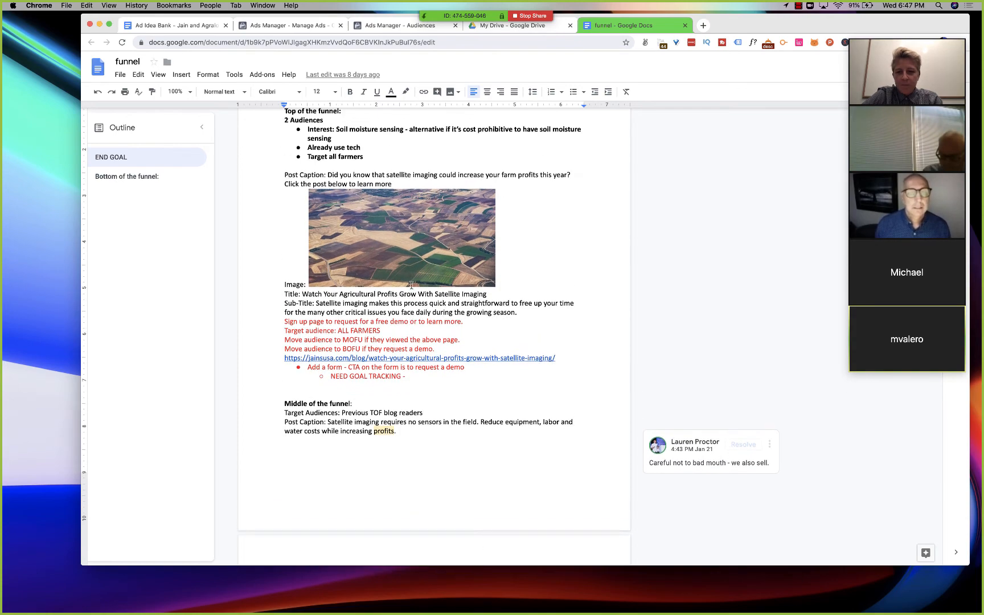
scroll(411, 286, down, 5)
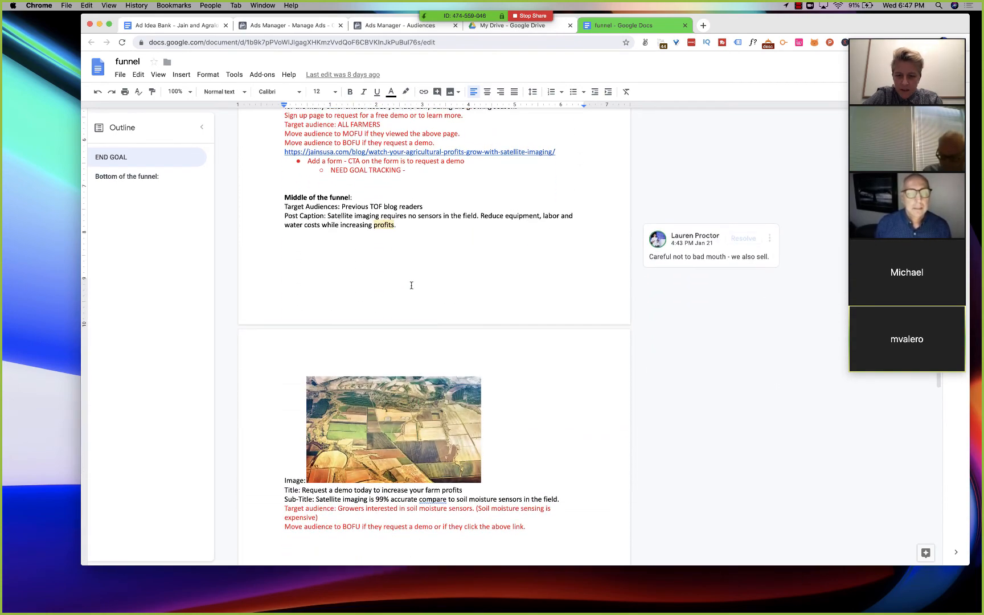
scroll(411, 285, up, 4)
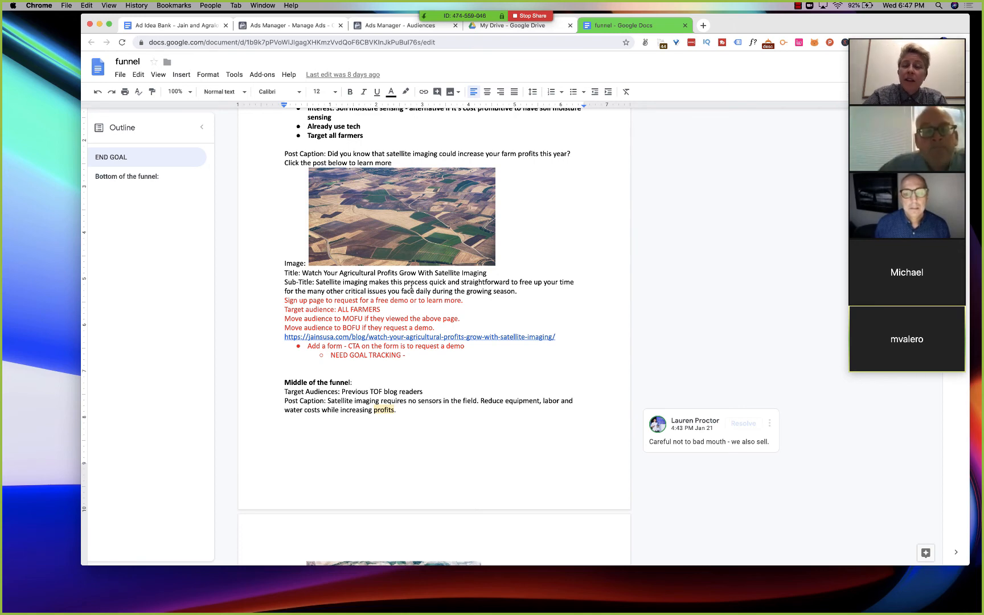
click(570, 25)
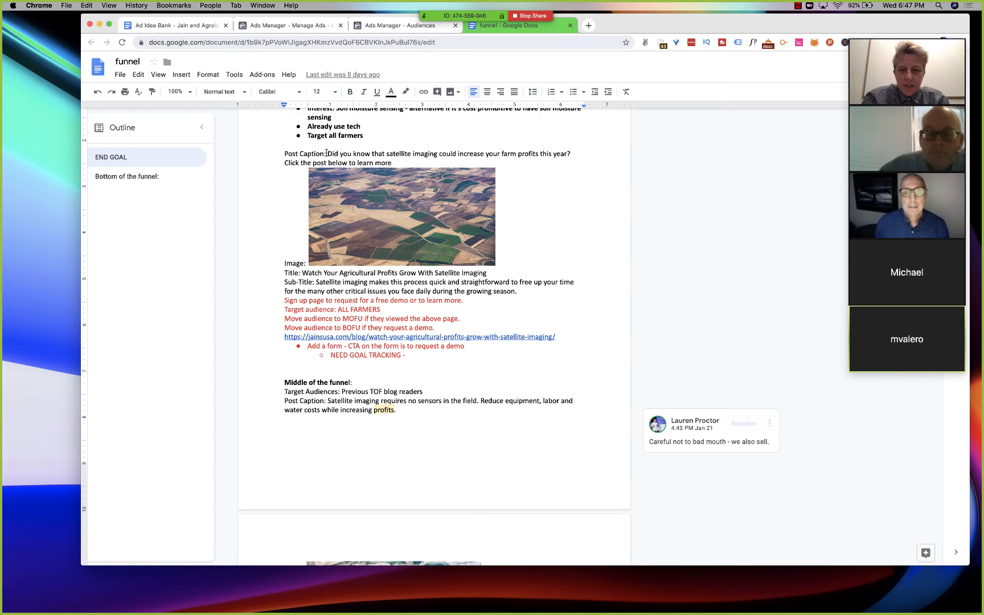
drag(328, 154, 578, 150)
key(super+c)
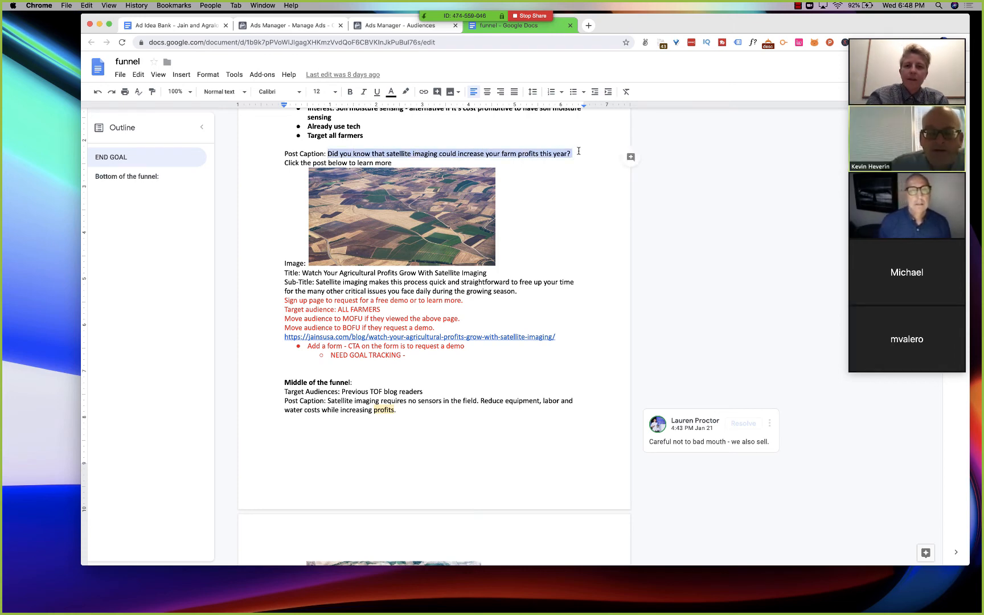
- Fill the ad's primary text in Ads Manager with "Did you know that satellite imaging could increase your farm profits this year?"
click(409, 32)
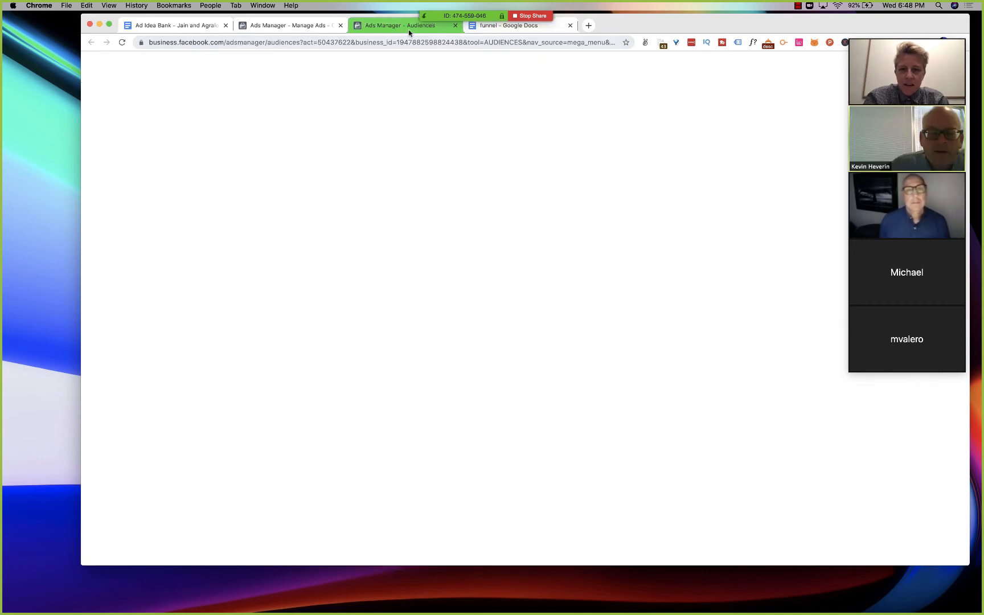
click(308, 26)
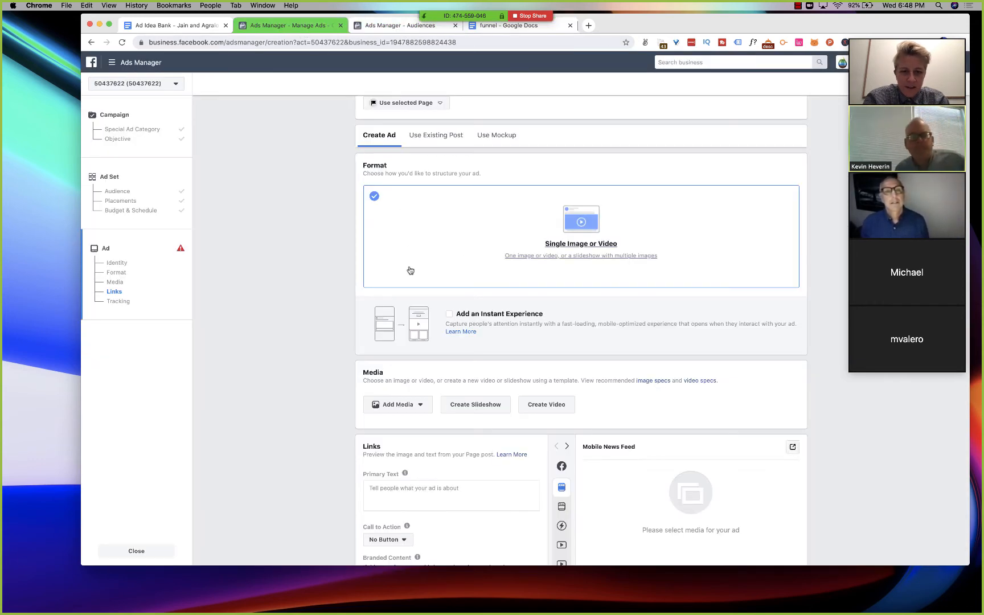
scroll(410, 271, down, 5)
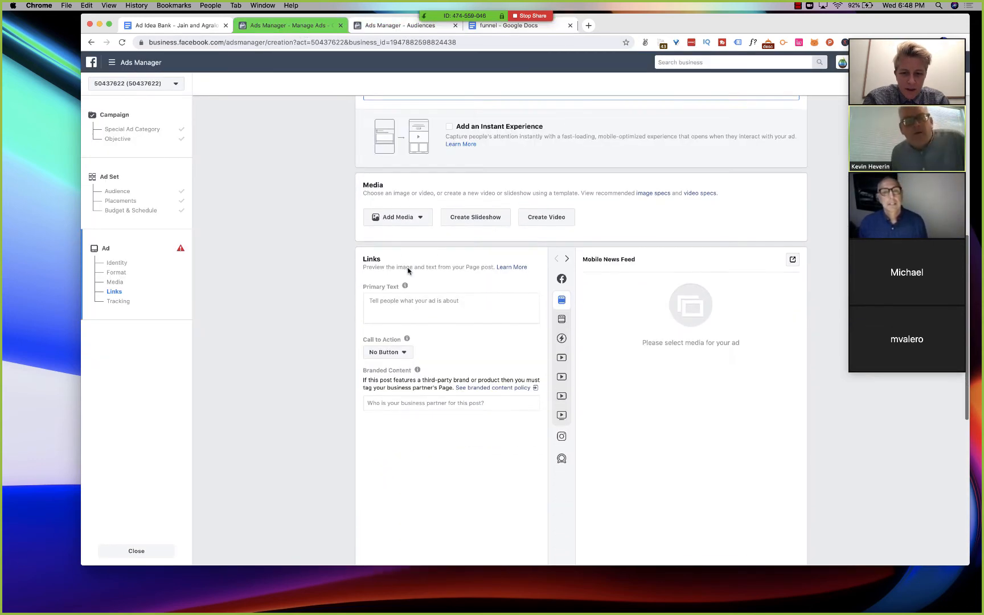
scroll(408, 271, down, 1)
click(408, 268)
key(super+v)
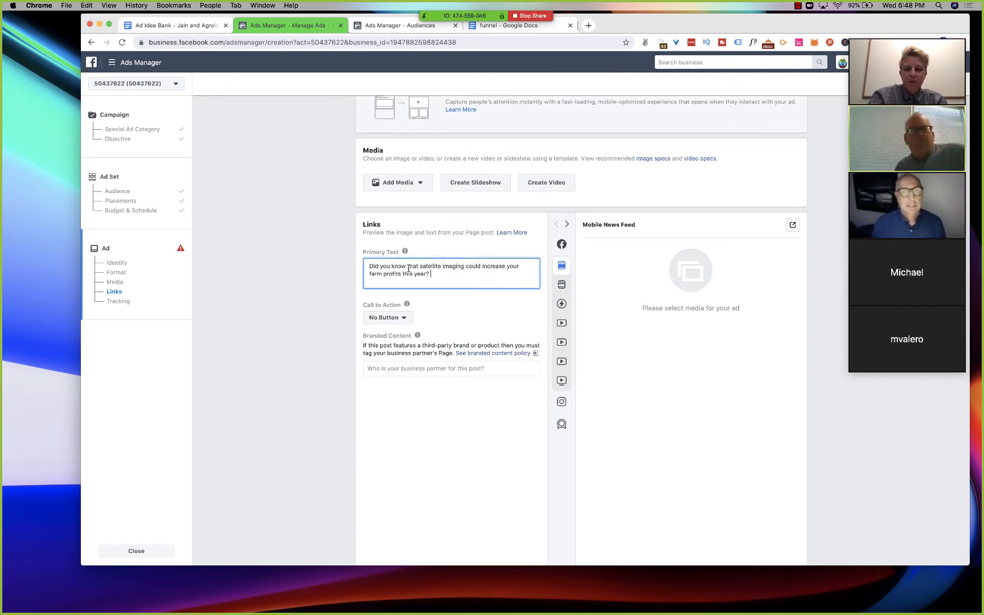
scroll(258, 308, down, 1)
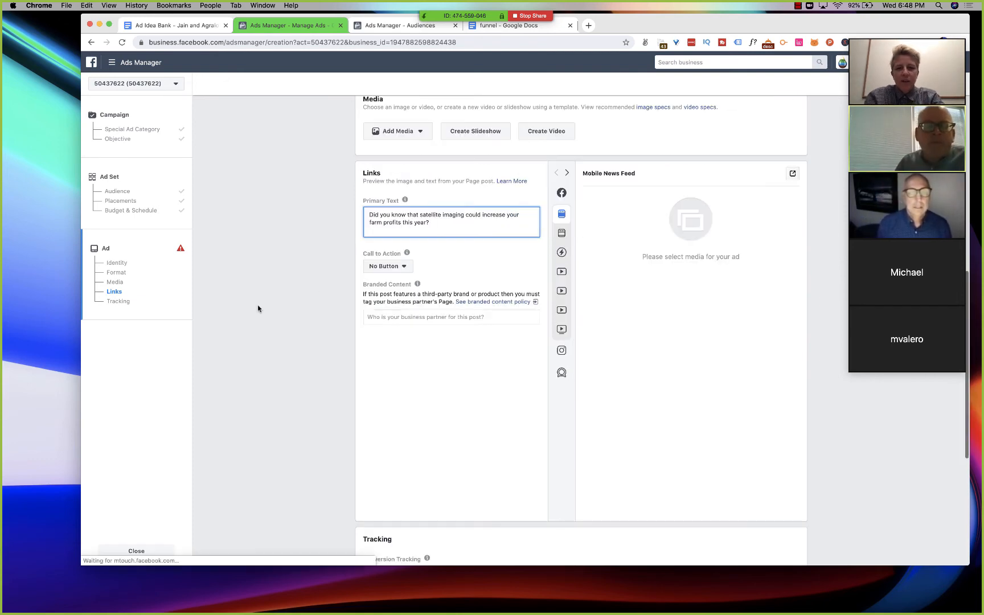
- Copy the title "Watch Your Agricultural Profits Grow With Satellite Imaging" from the funnel document, close the Audiences tab and return to the ad draft
click(502, 29)
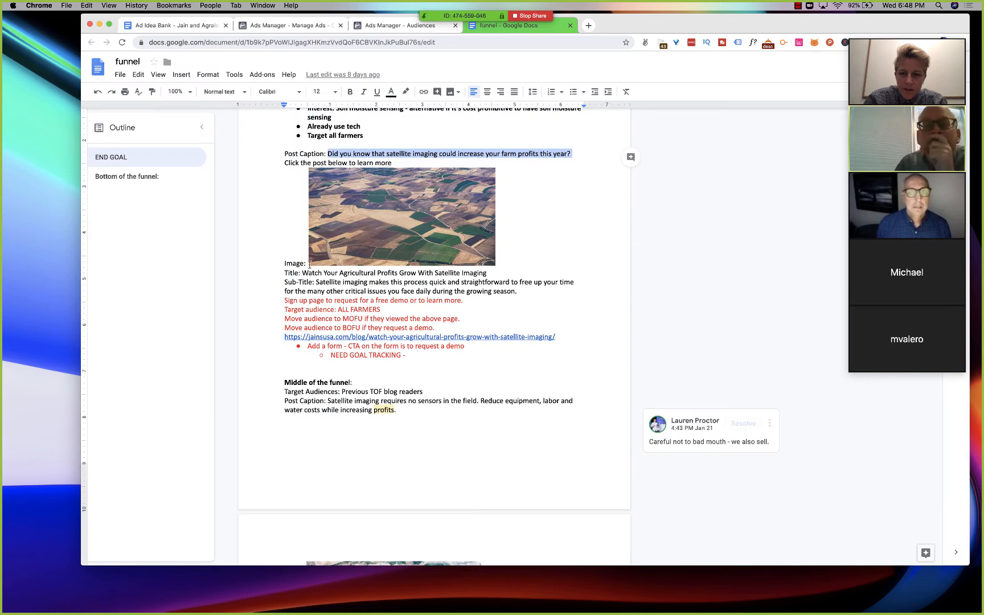
drag(302, 272, 485, 271)
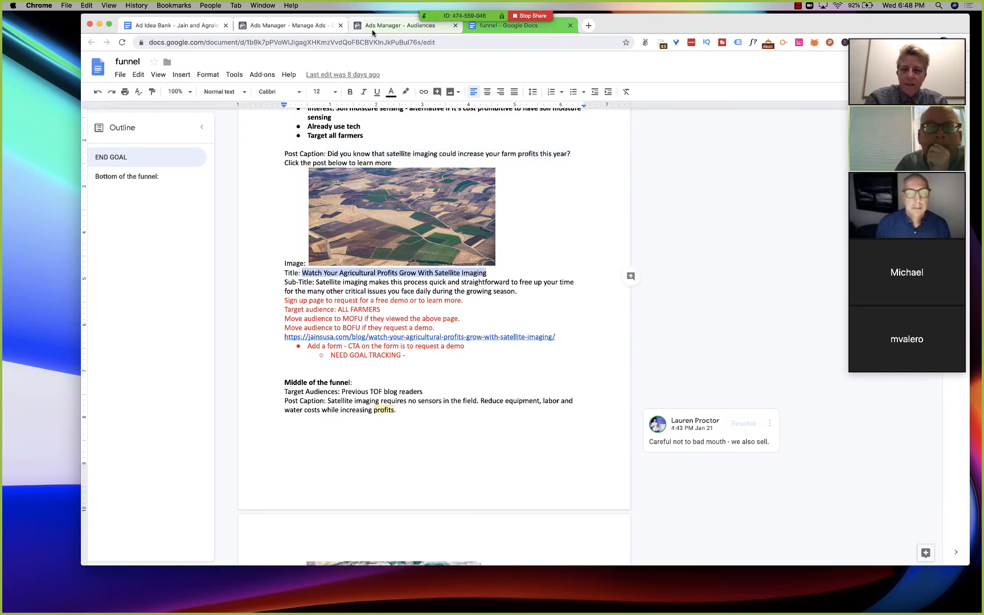
click(393, 26)
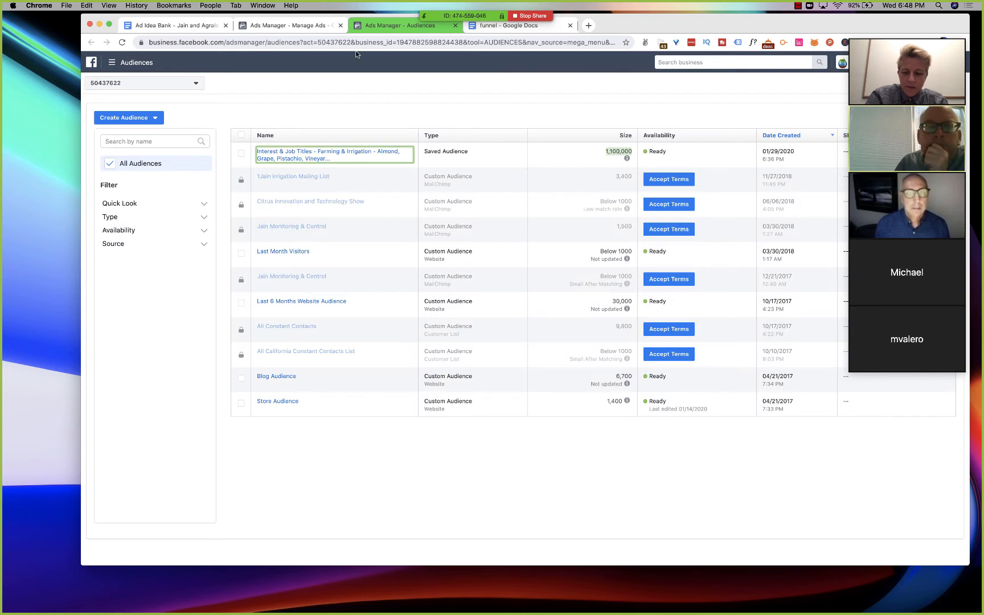
key(super+w)
click(299, 26)
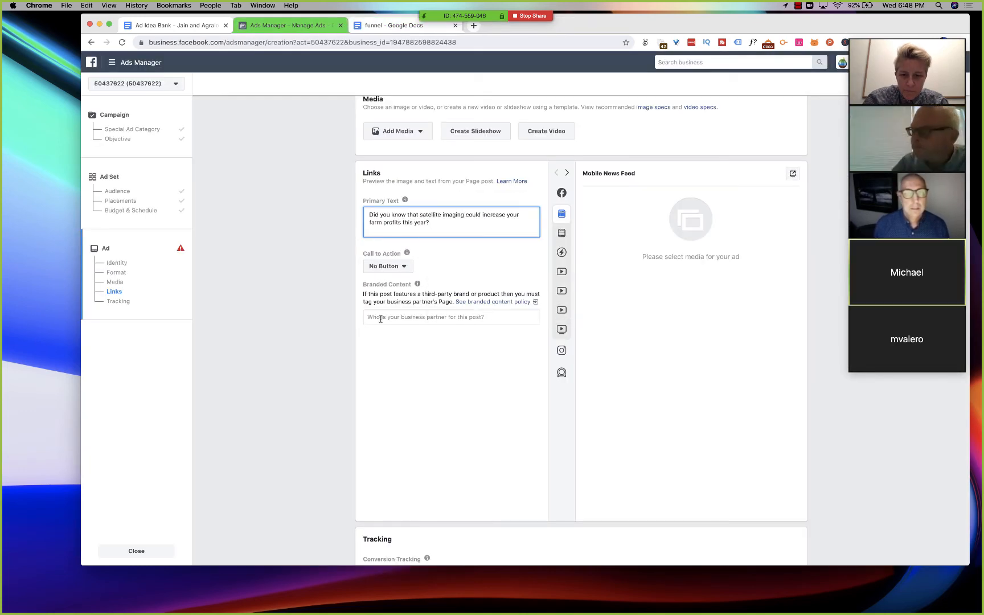
- Change "could" to "can" in the ad's primary text and set the call to action to Learn More
scroll(416, 265, up, 1)
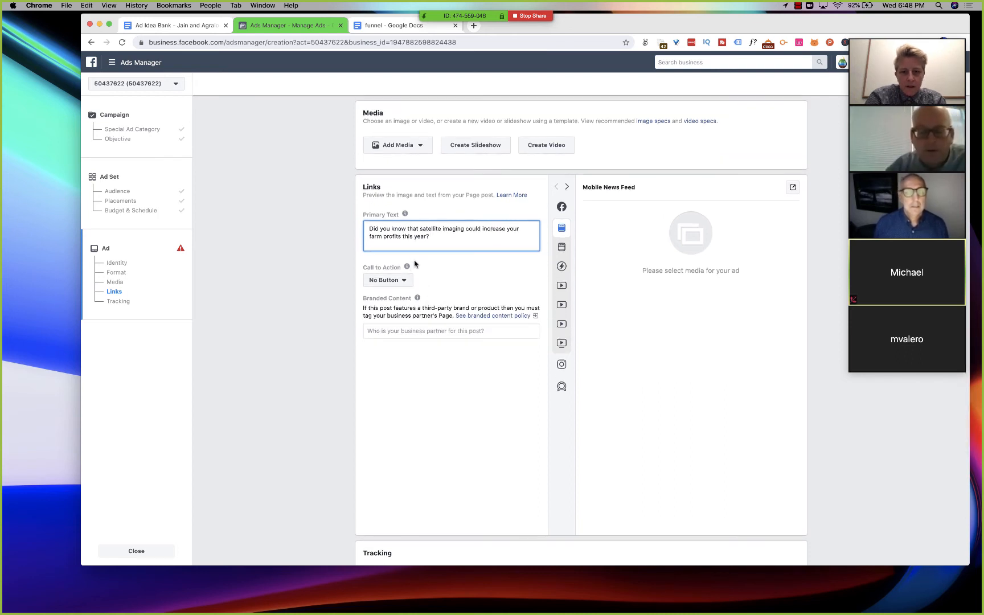
double_click(472, 229)
text(can)
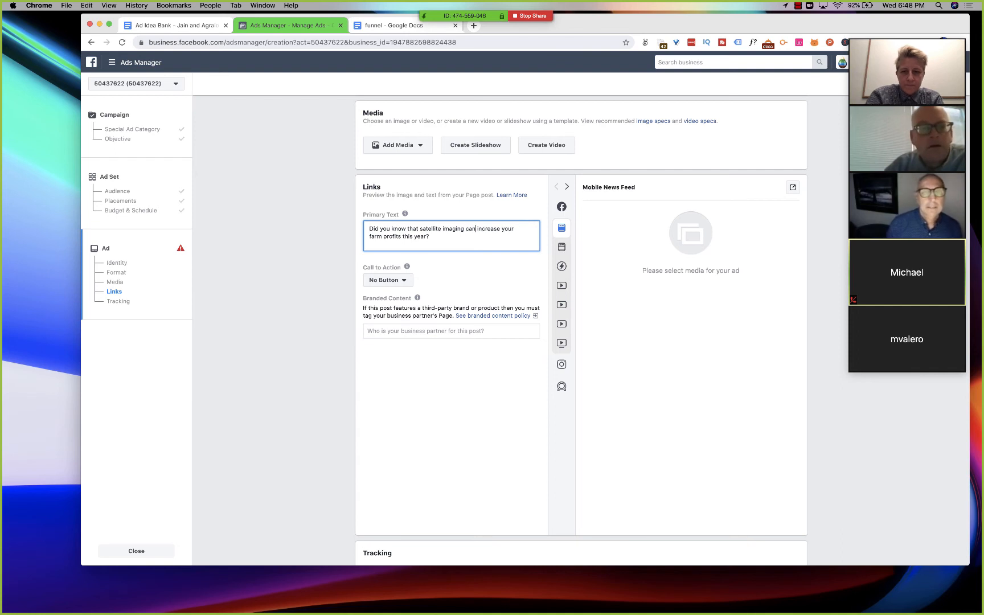
click(308, 229)
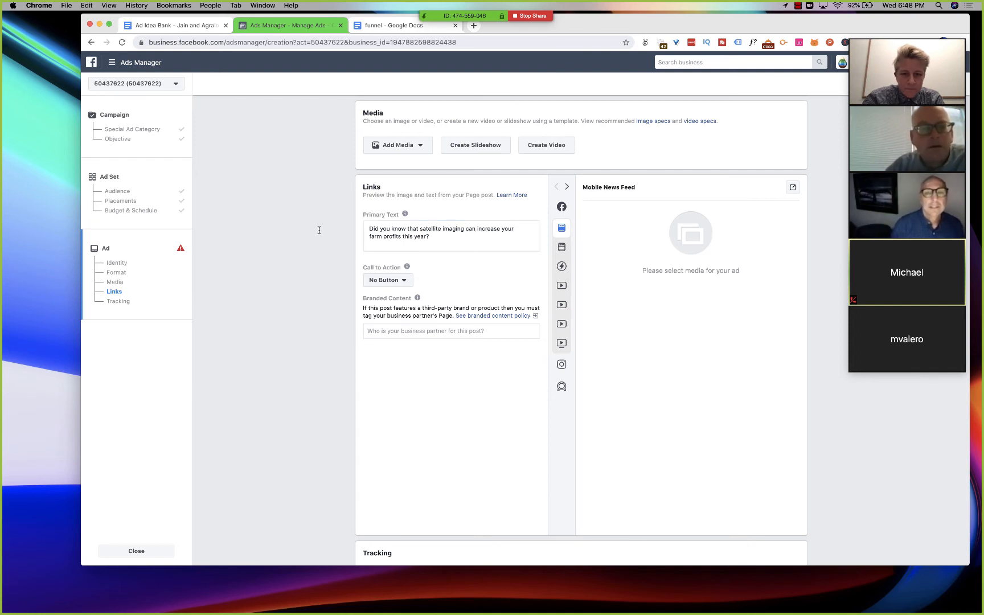
click(399, 280)
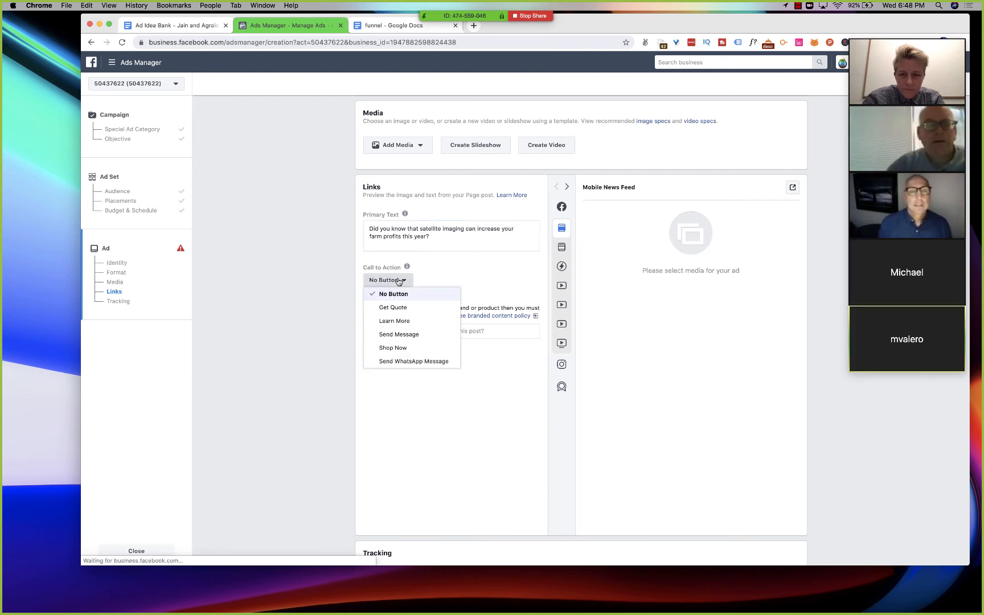
click(394, 321)
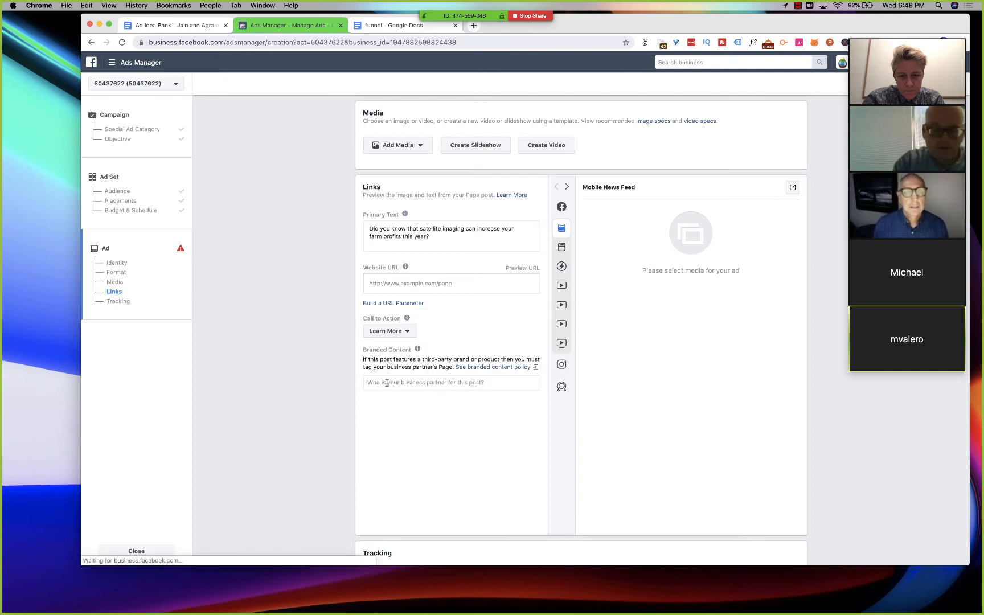
- Start adding an image to the ad's media from the account images
scroll(306, 351, up, 2)
scroll(308, 347, up, 5)
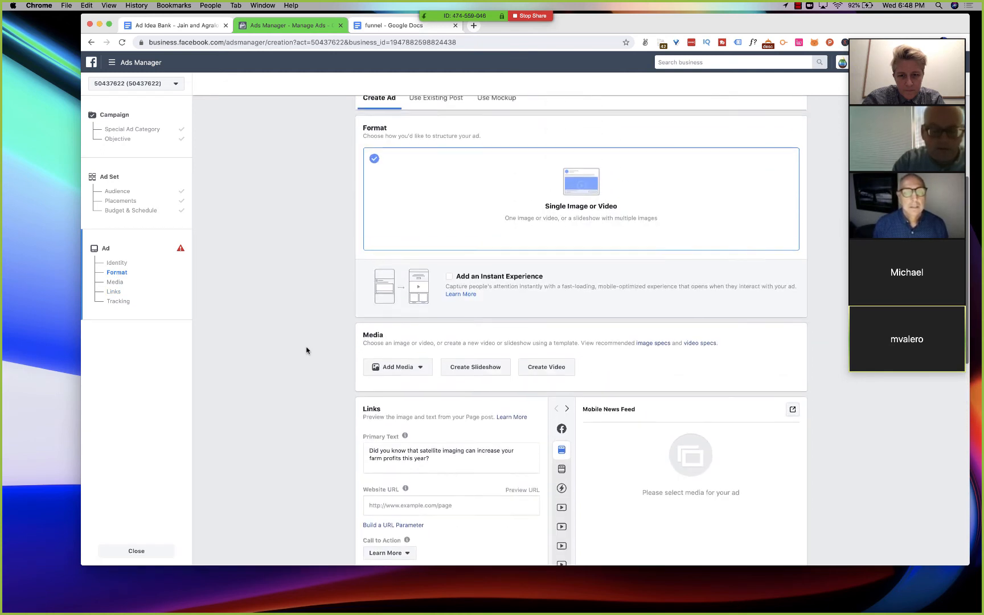
scroll(409, 373, up, 1)
click(410, 380)
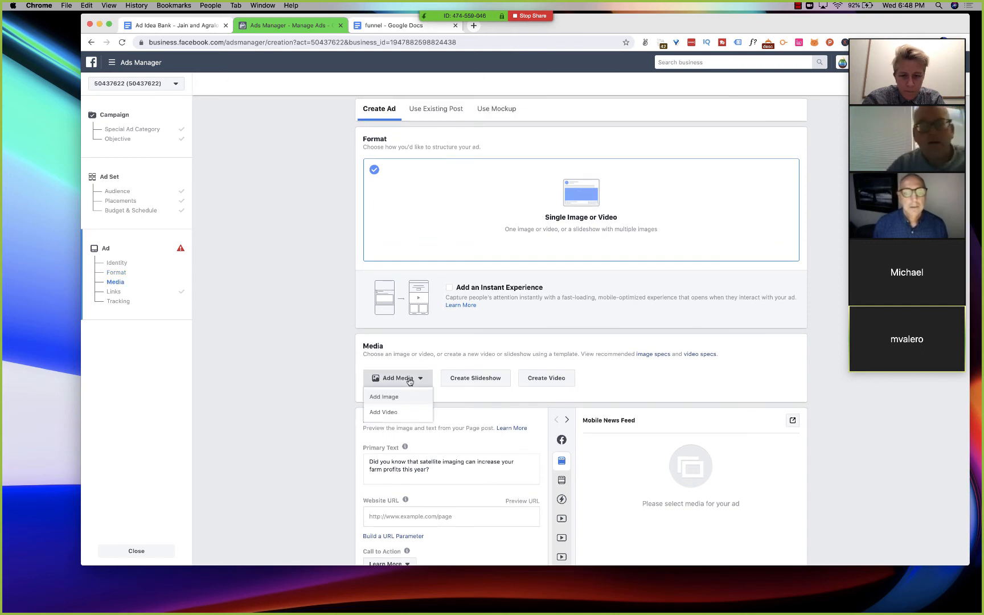
click(399, 397)
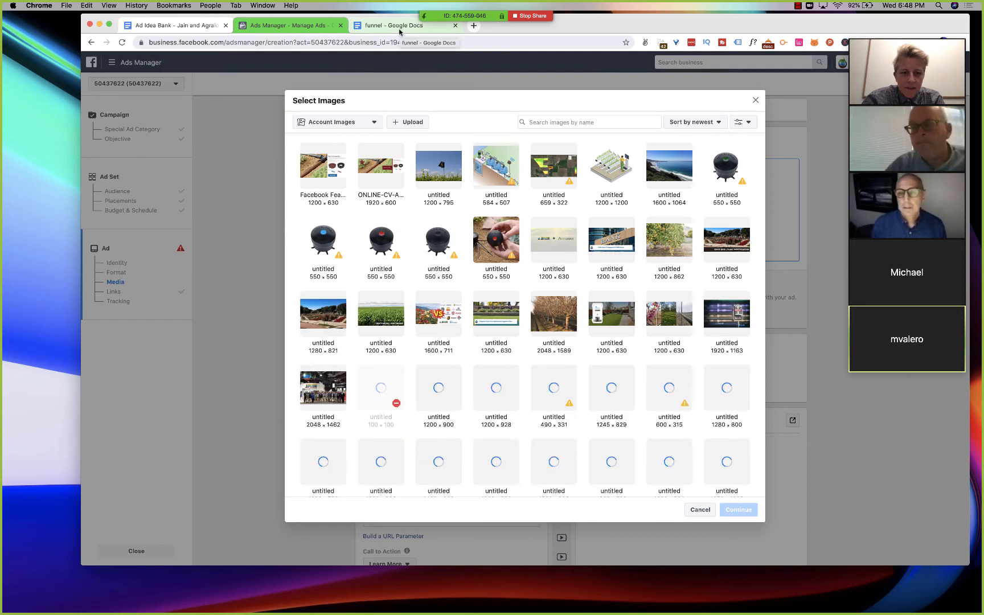
- Enlarge the top-of-funnel field image in the funnel document and capture a screenshot of just that image
click(400, 26)
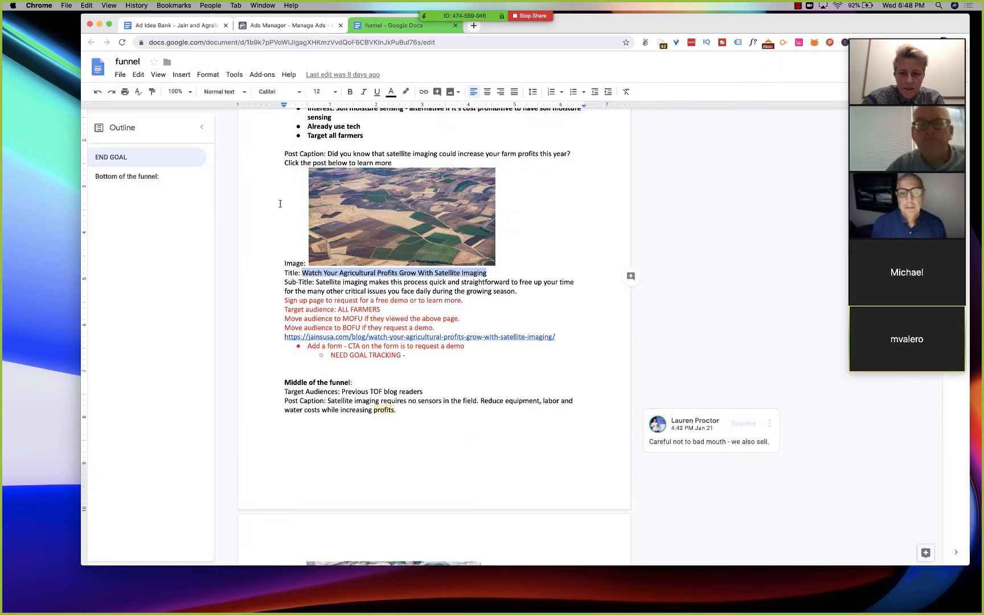
click(401, 171)
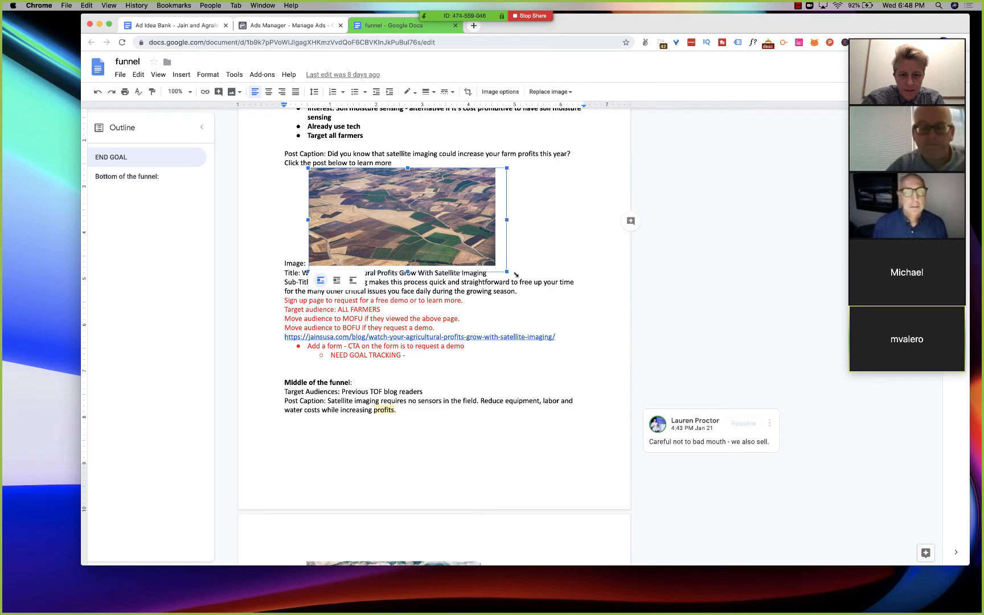
drag(515, 275, 551, 296)
click(242, 217)
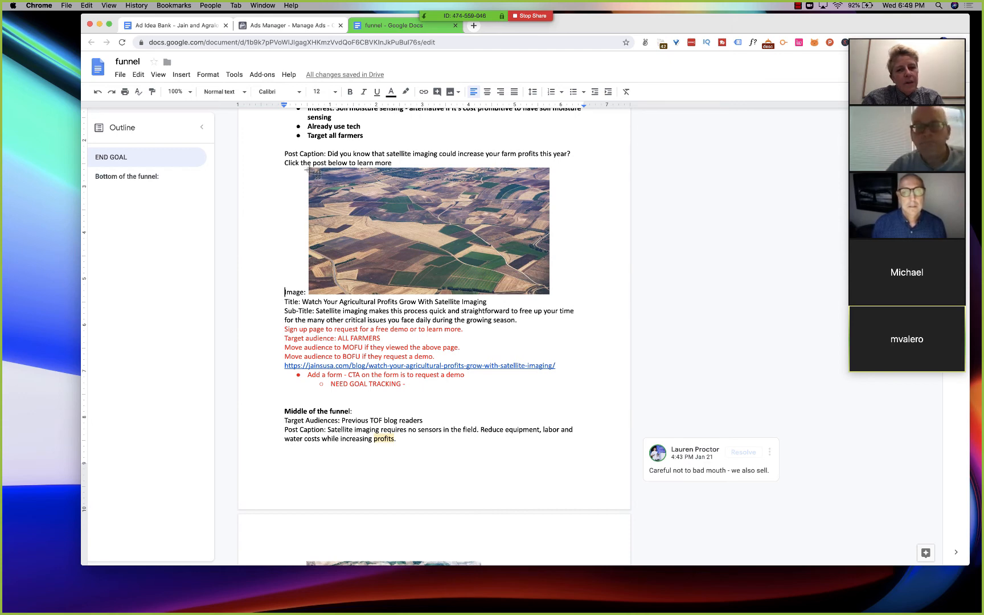
drag(313, 172, 551, 295)
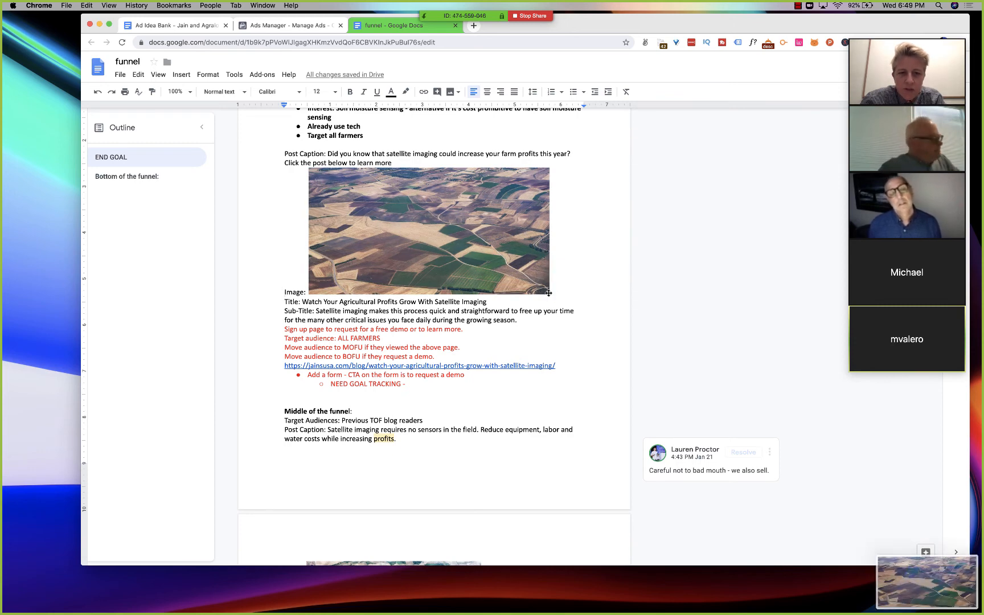
- Upload the 2.45.09 PM screenshot from the Screenshots folder in Documents to the ad's account images
click(282, 26)
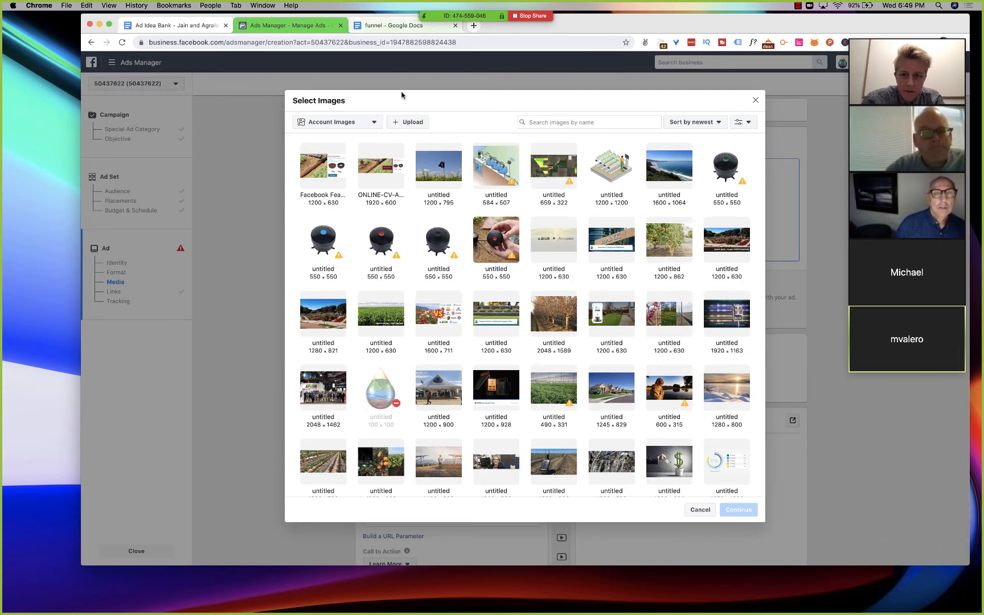
click(412, 121)
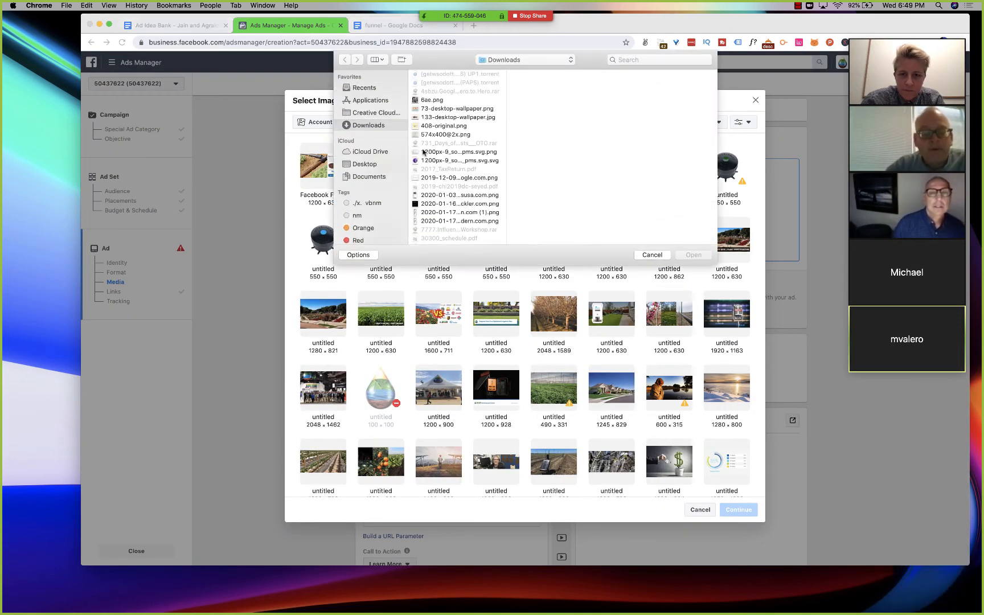
click(369, 177)
scroll(446, 225, down, 3)
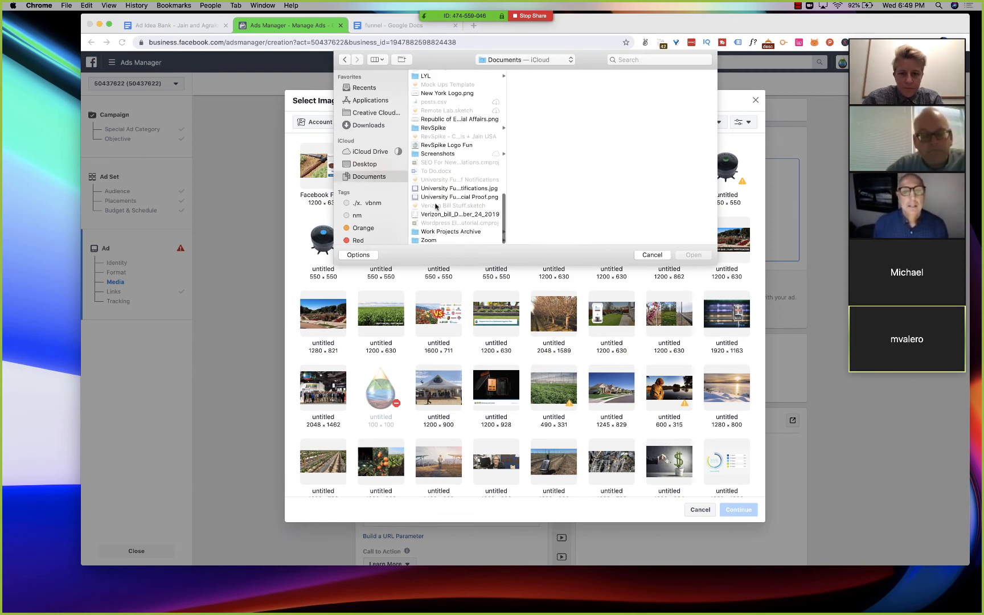
click(447, 145)
click(447, 154)
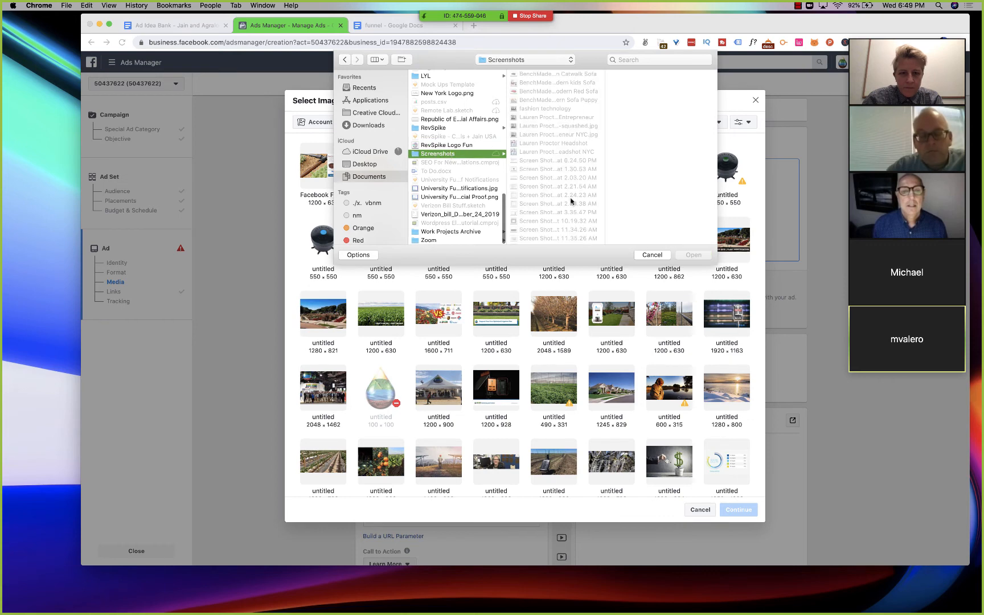
scroll(571, 200, down, 10)
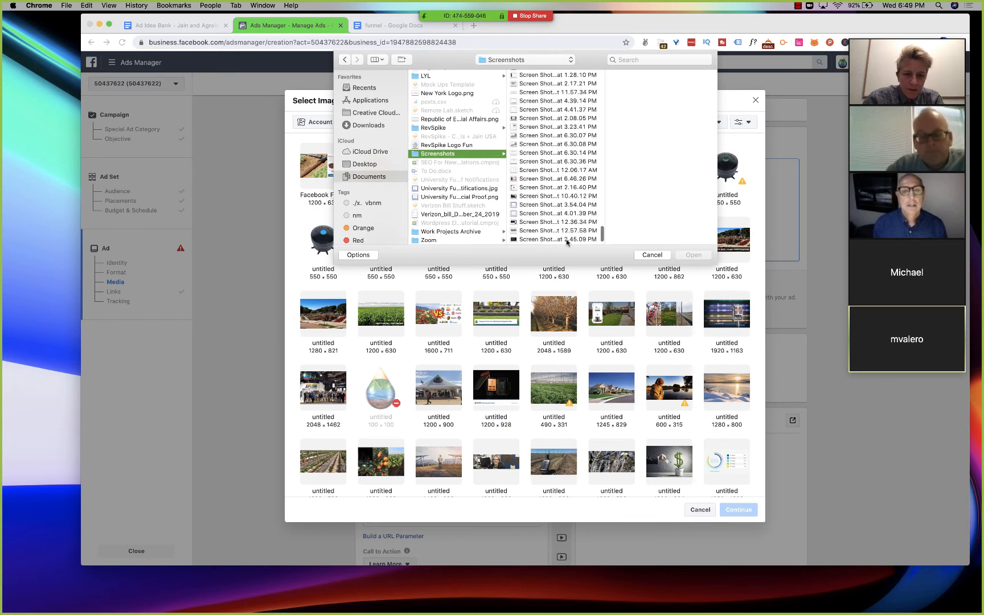
click(566, 239)
click(679, 258)
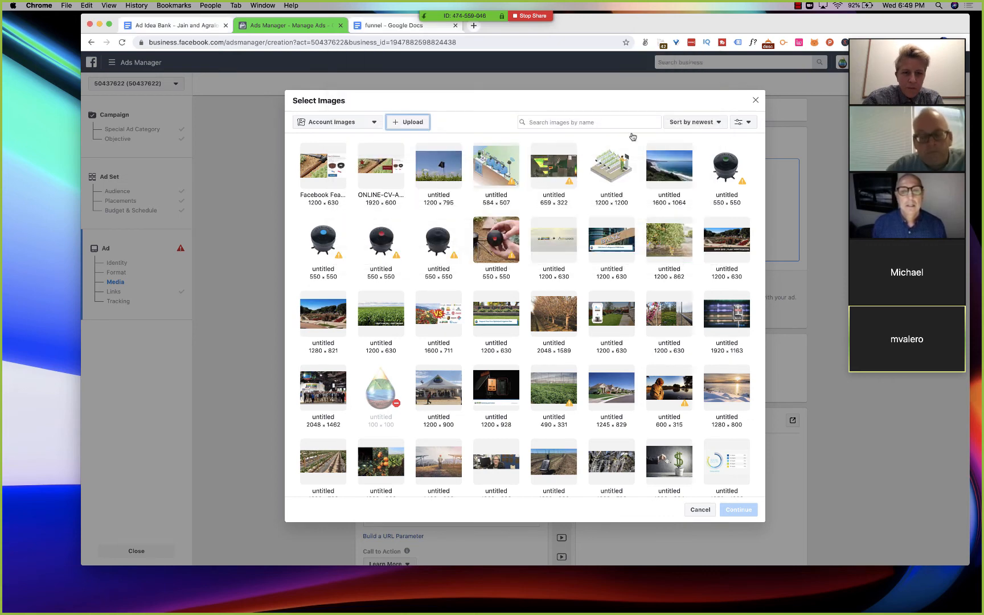
- Upload the field image, Screen Shot 2020-01-29 at 6.49.06 PM, from the Screenshots folder to the account images
click(399, 123)
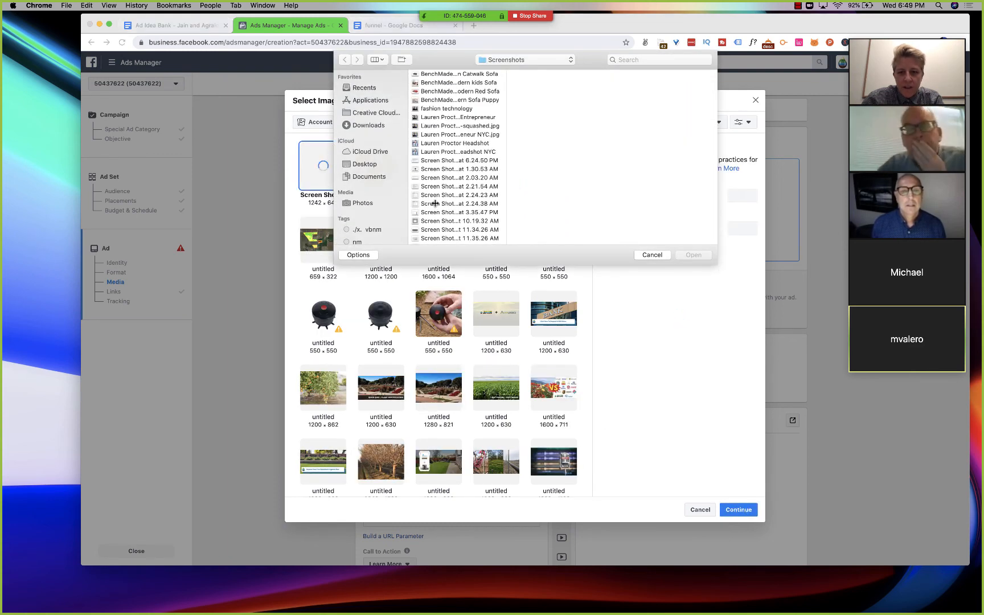
scroll(436, 206, down, 10)
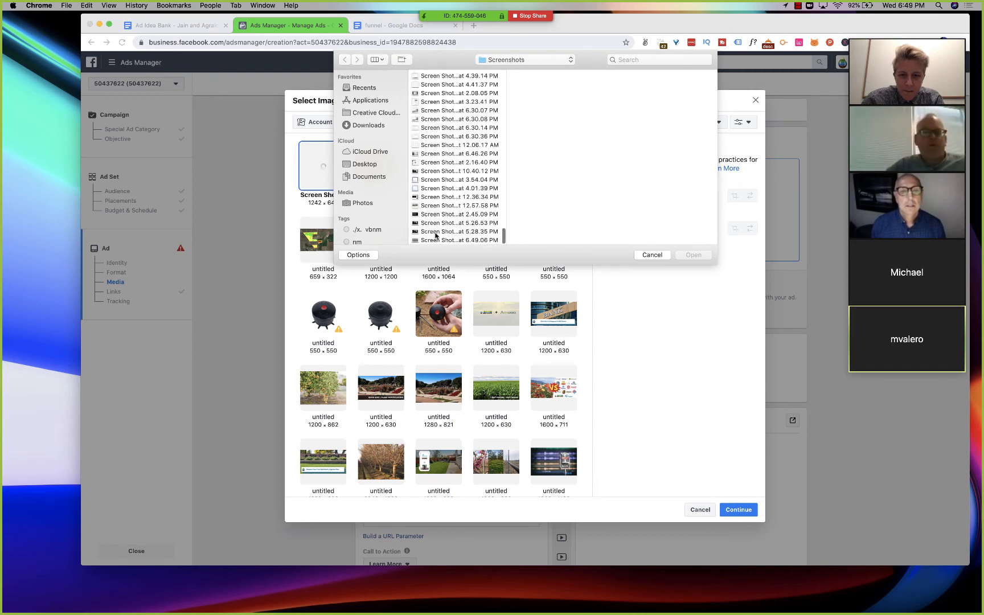
click(437, 241)
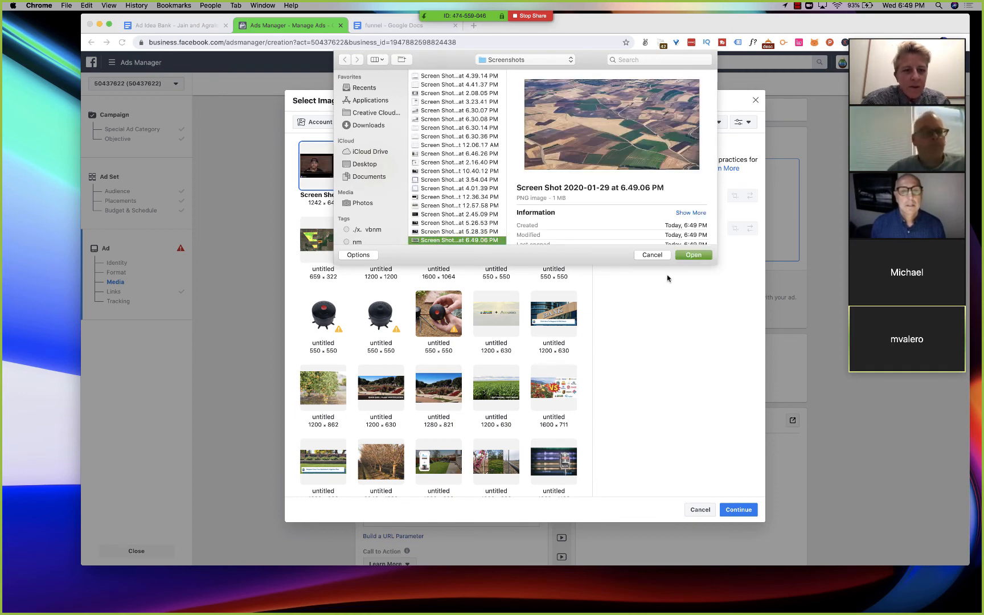
click(688, 255)
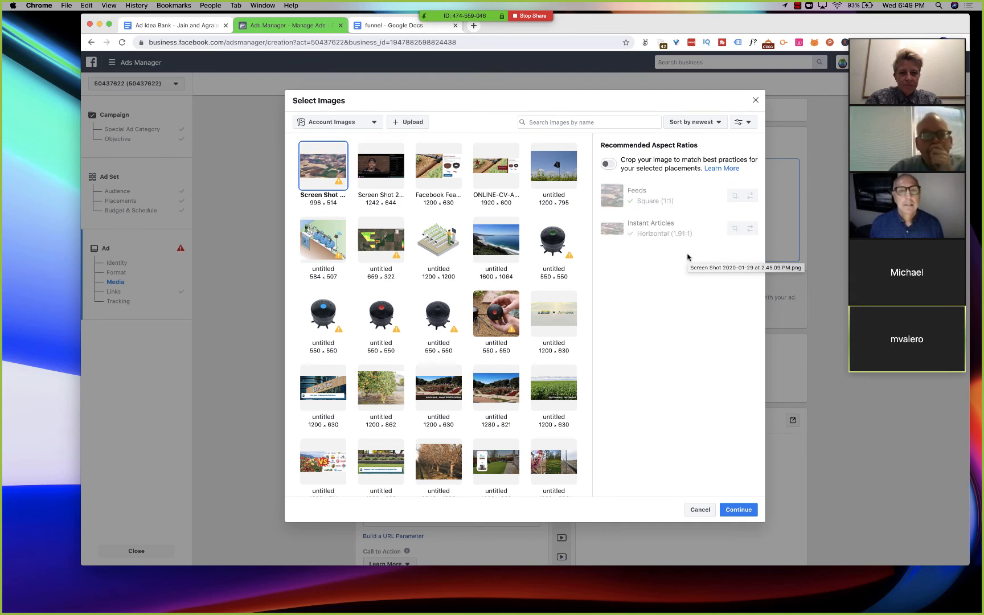
- Enable cropping to the recommended aspect ratios for the field image, check the placement previews, and add it to the ad's media
mouse_move(623, 198)
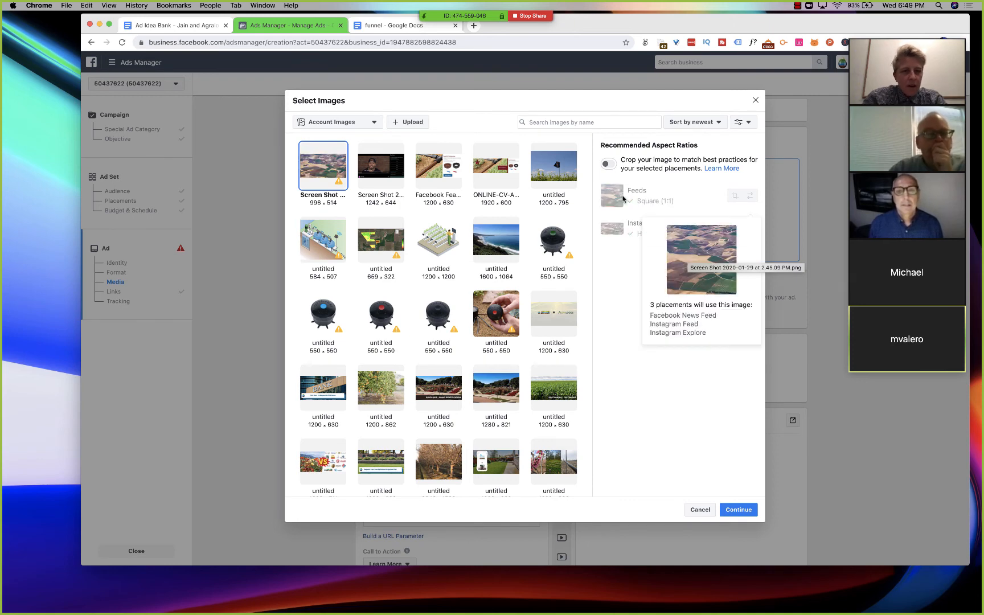
click(609, 164)
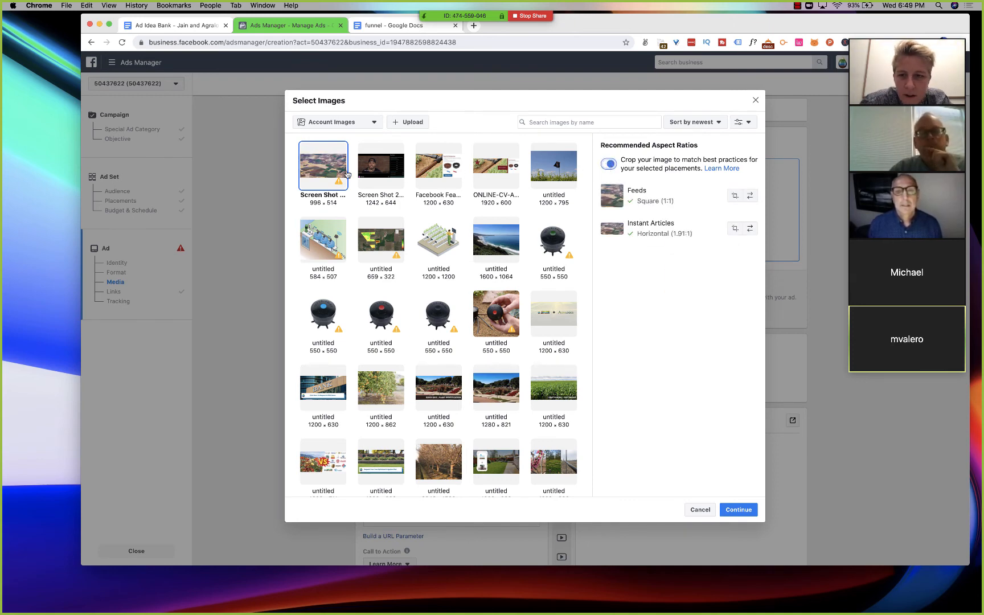
mouse_move(614, 229)
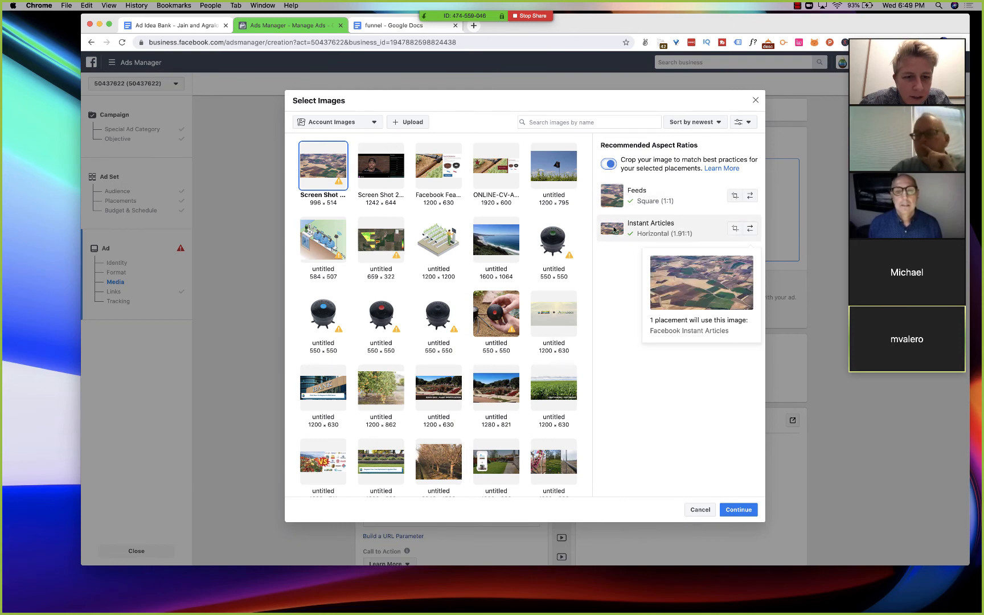
mouse_move(613, 205)
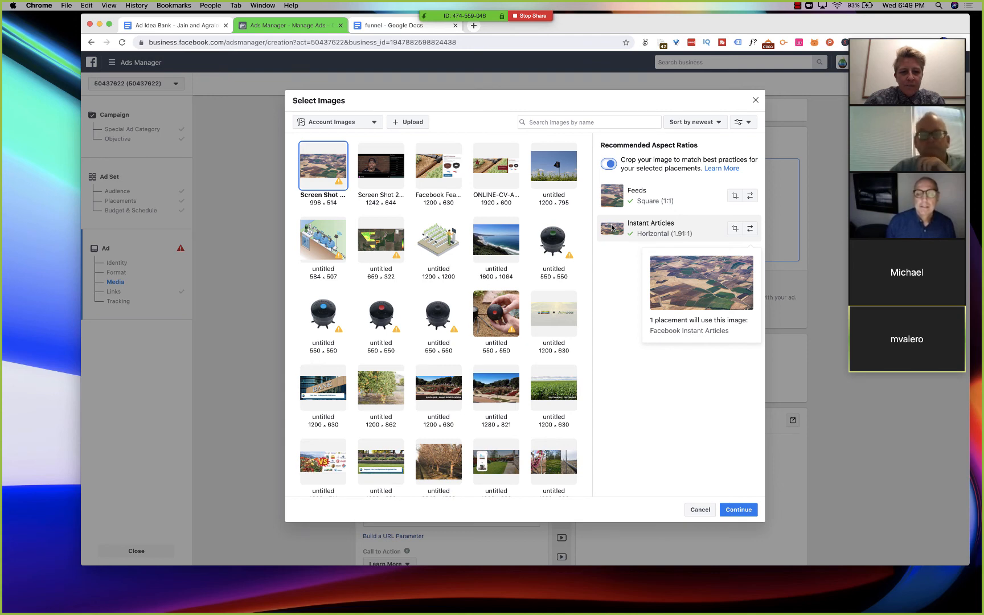
click(743, 509)
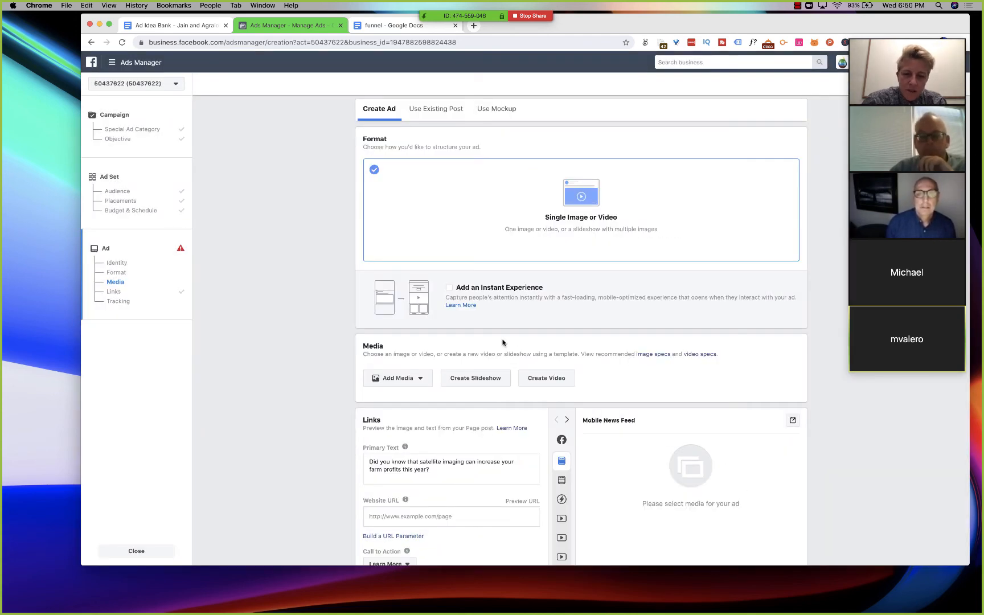
- Examine the ad's media, link settings and Mobile News Feed preview
scroll(502, 342, down, 4)
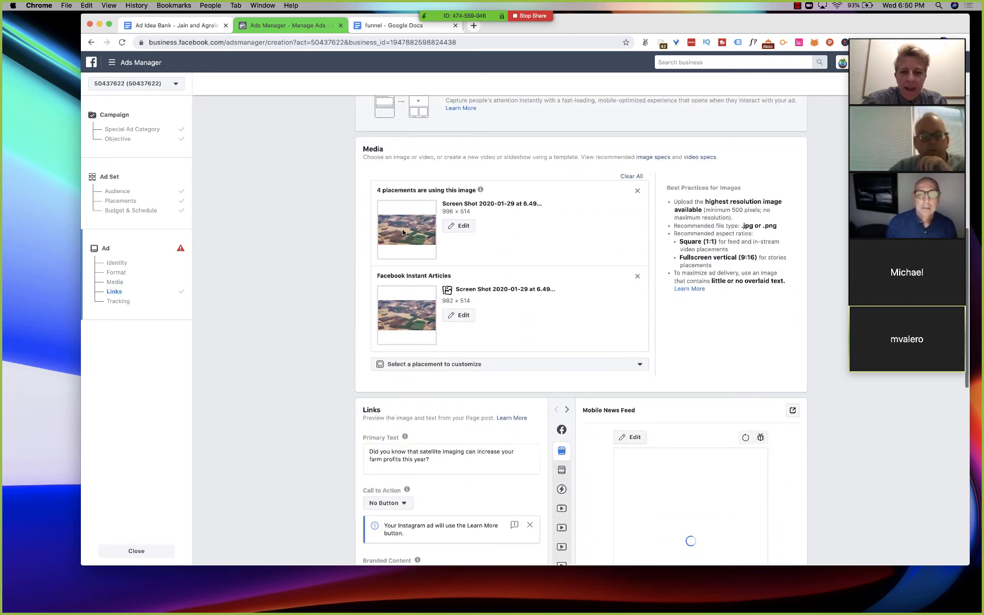
scroll(404, 310, down, 3)
scroll(403, 311, down, 1)
scroll(404, 312, up, 2)
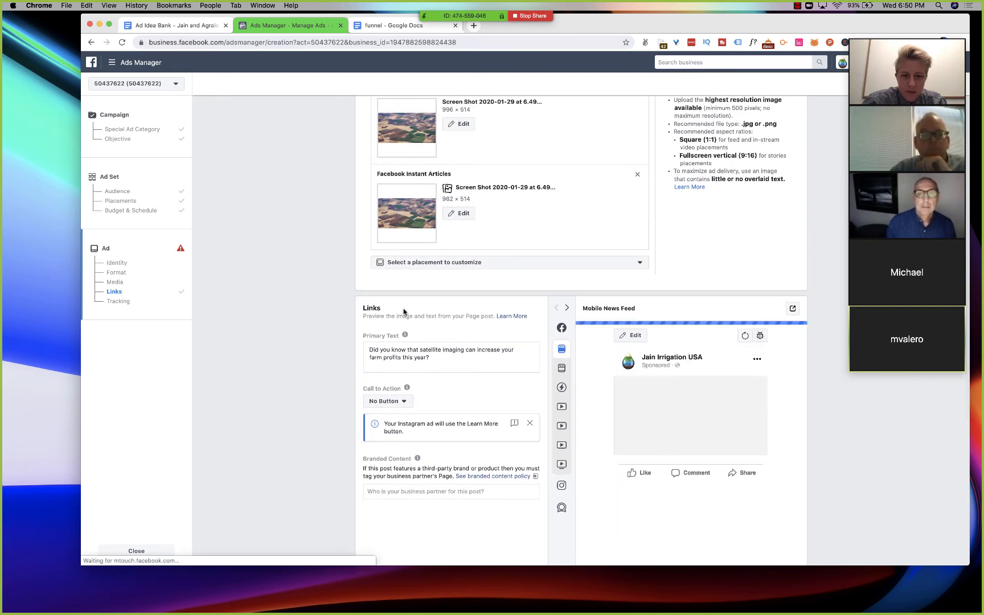
scroll(404, 311, down, 2)
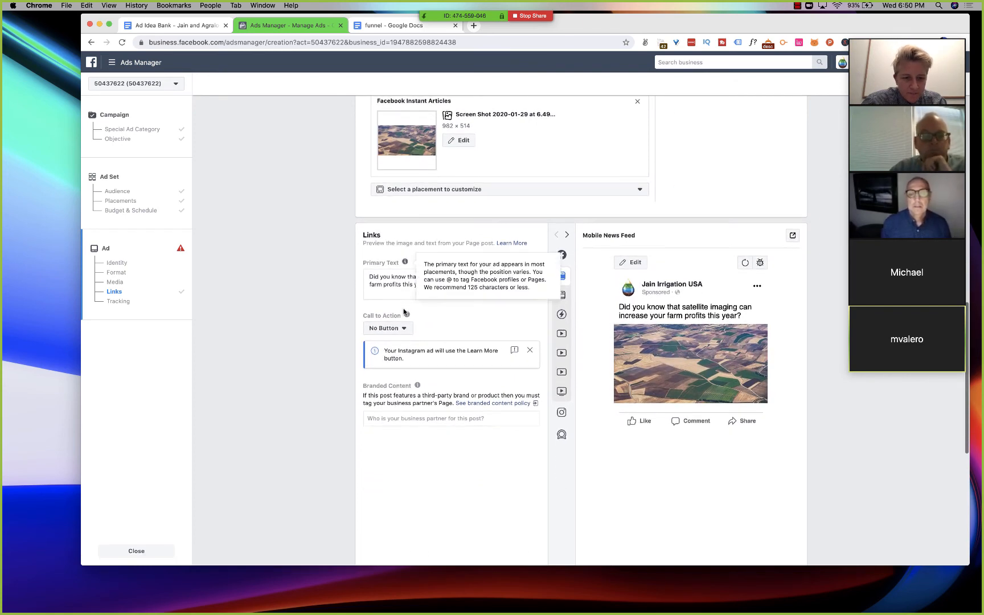
scroll(404, 312, down, 2)
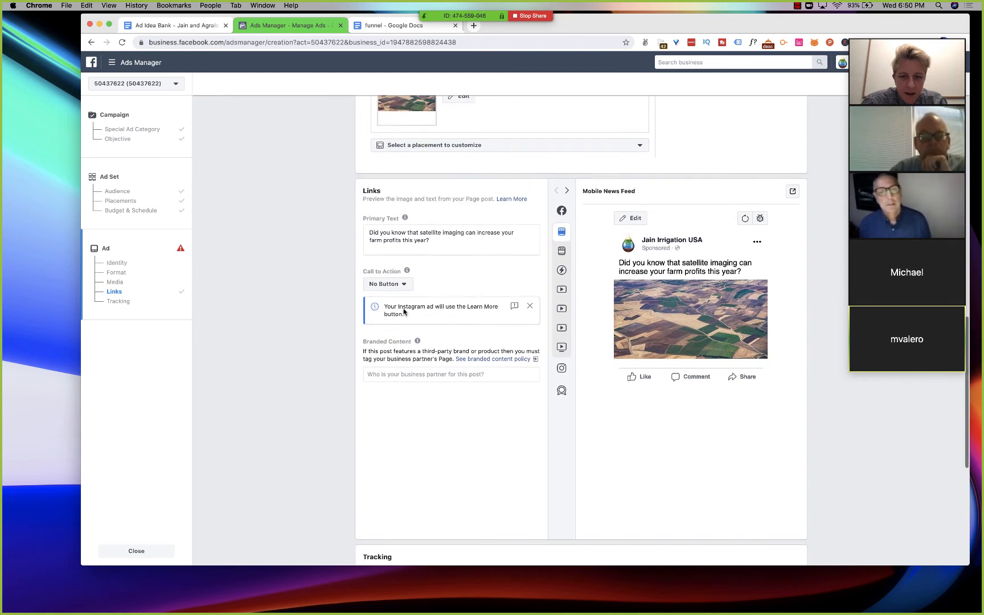
scroll(457, 442, up, 3)
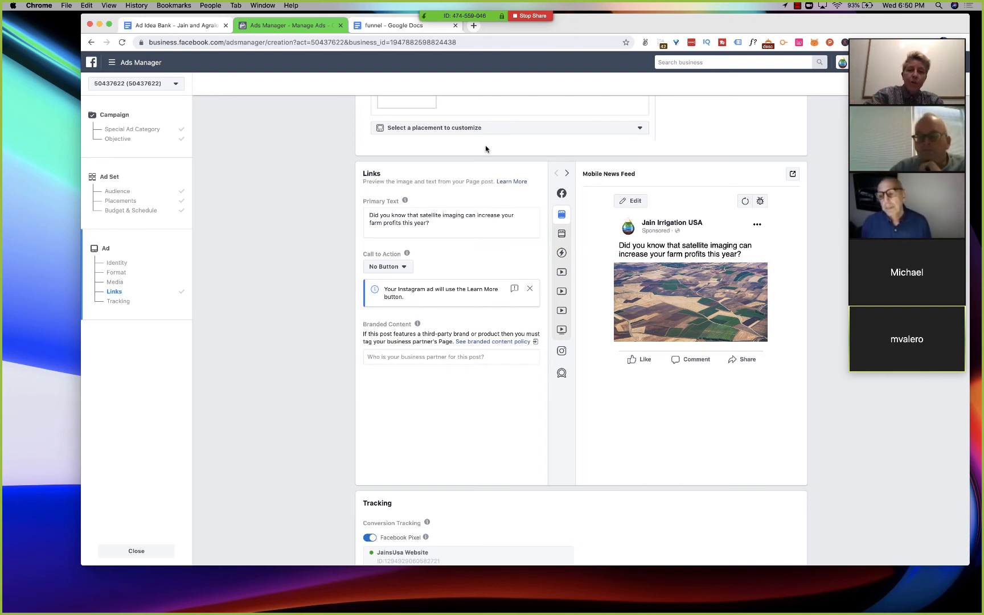
- Open the same Ads Manager creation page in a second browser tab and start over with a blank campaign there
click(380, 42)
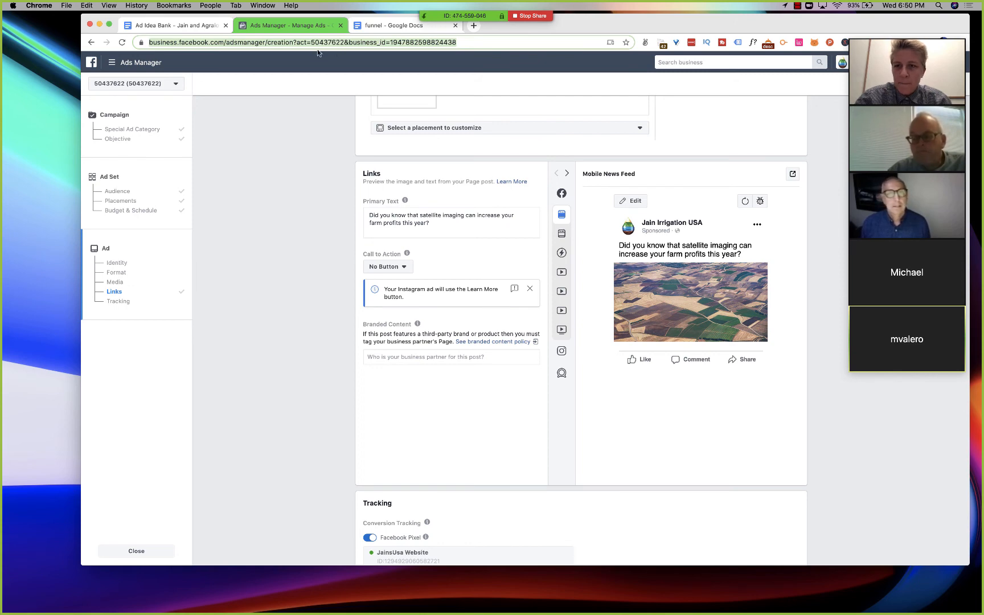
key(super+c)
key(super+t)
key(super+v)
key(Return)
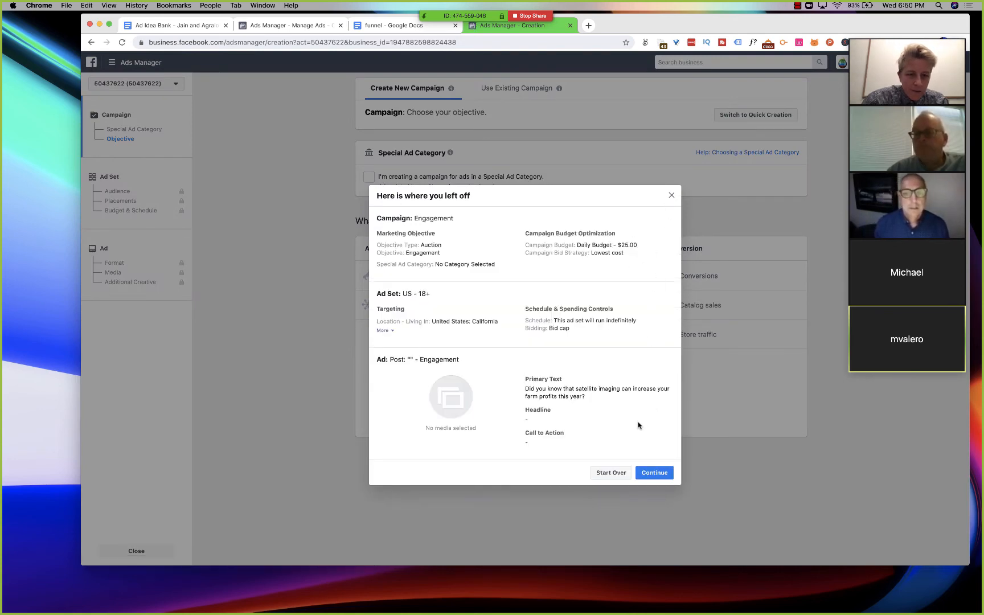
click(611, 474)
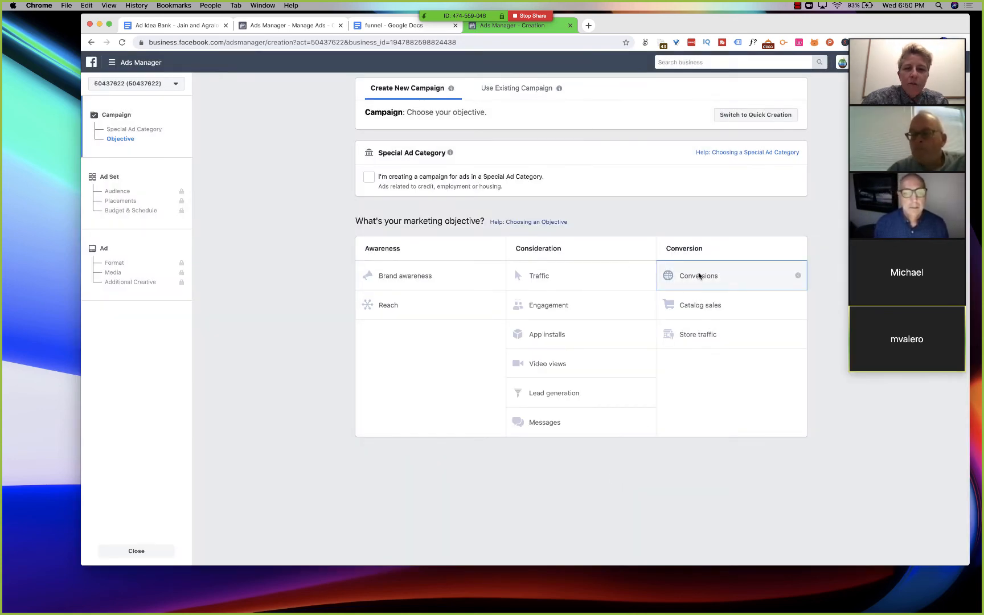
- Choose the Conversions objective, set the daily campaign budget to $25.00, and continue to the ad set
click(699, 277)
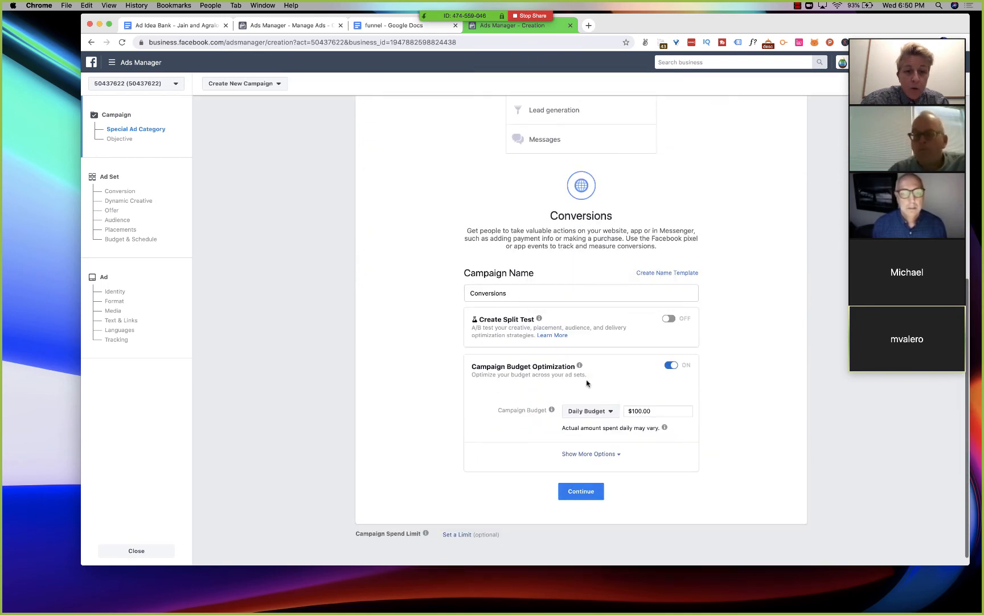
click(636, 411)
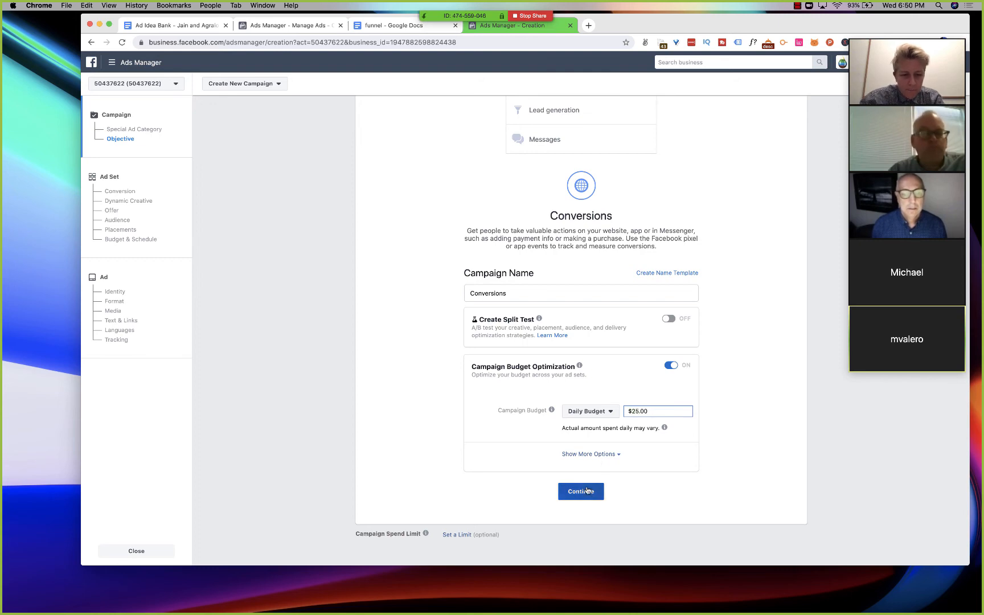
click(587, 491)
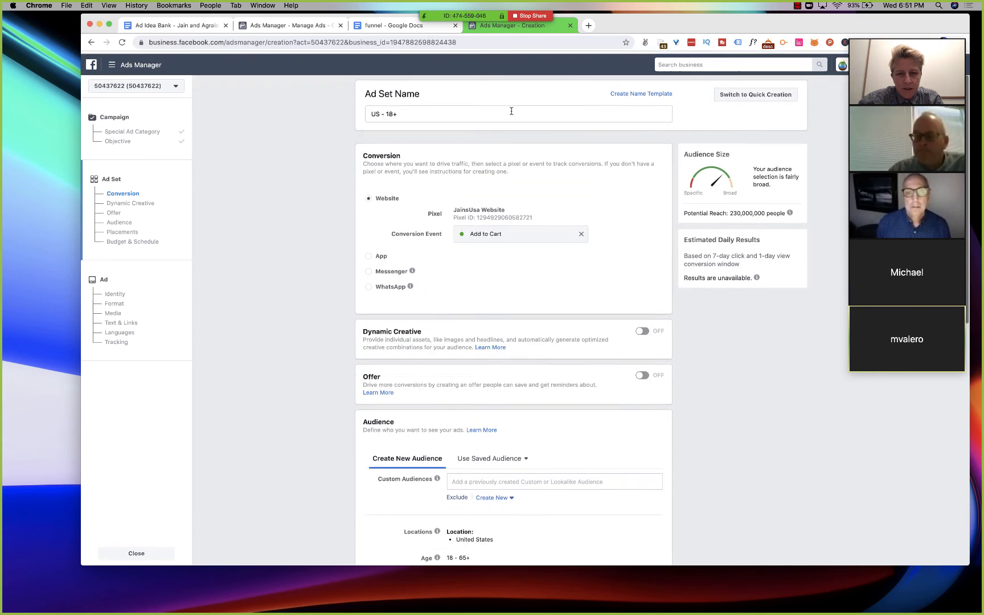
- Keep the Add to Cart conversion event, apply the saved Californian farming audience with automatic placements, and continue to the ad
scroll(461, 282, down, 3)
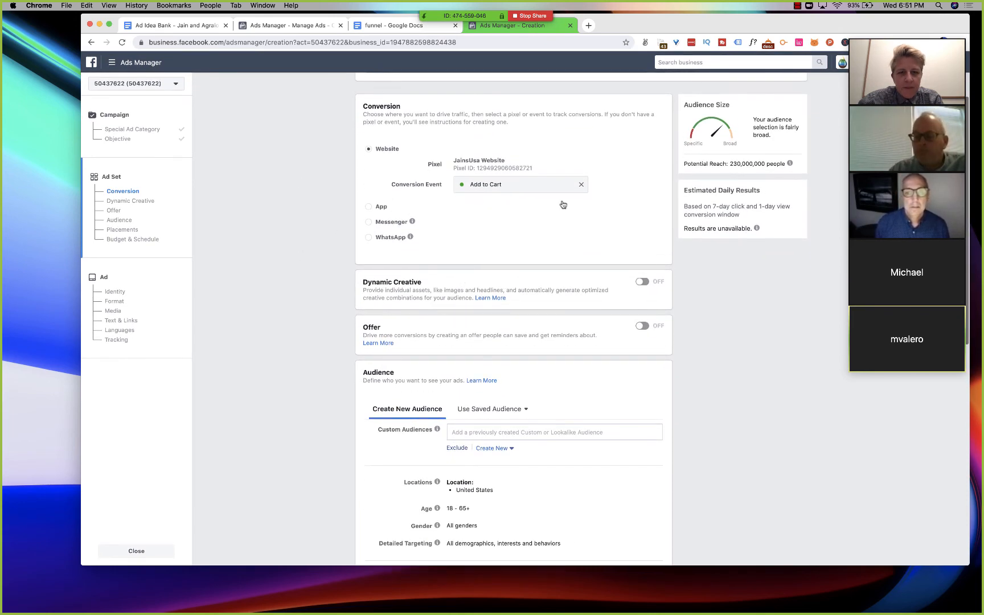
click(542, 182)
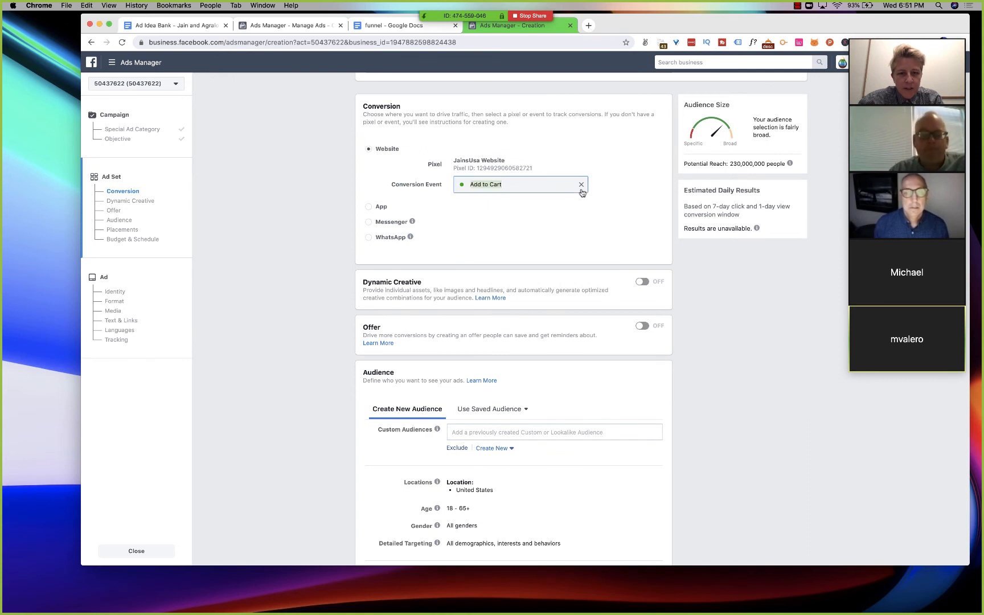
scroll(530, 260, down, 5)
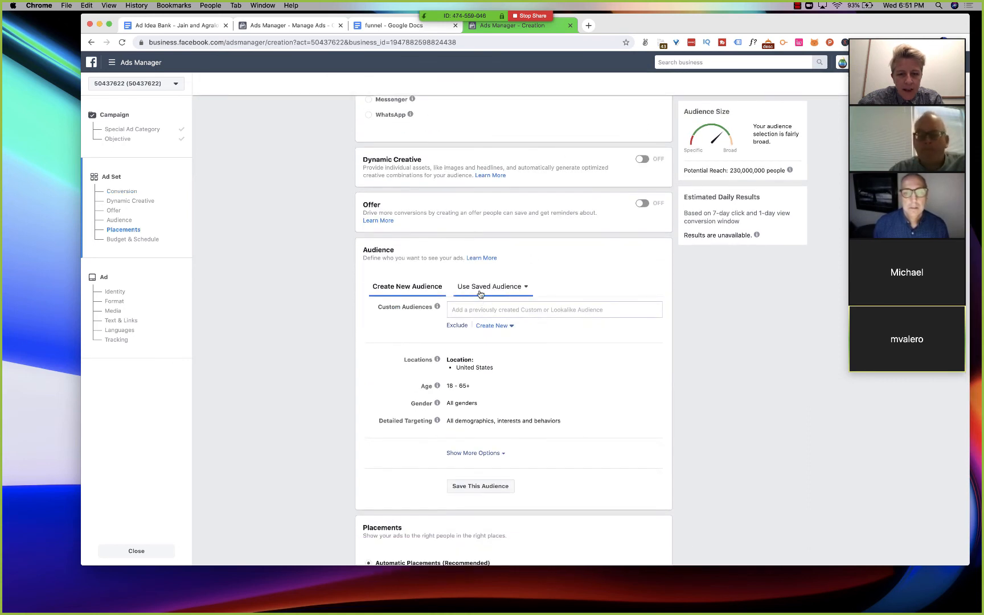
click(480, 290)
click(484, 340)
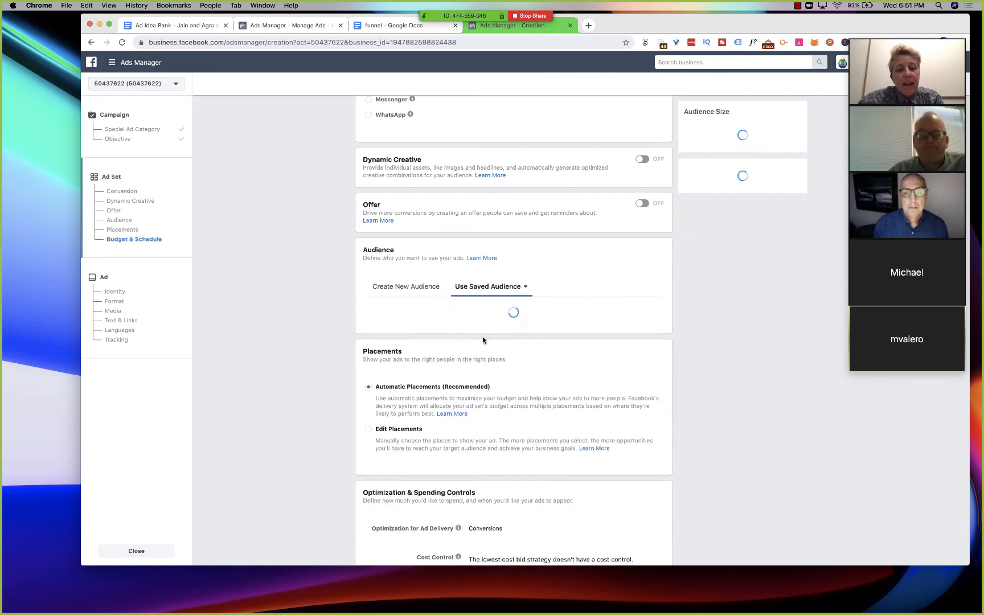
scroll(483, 340, down, 5)
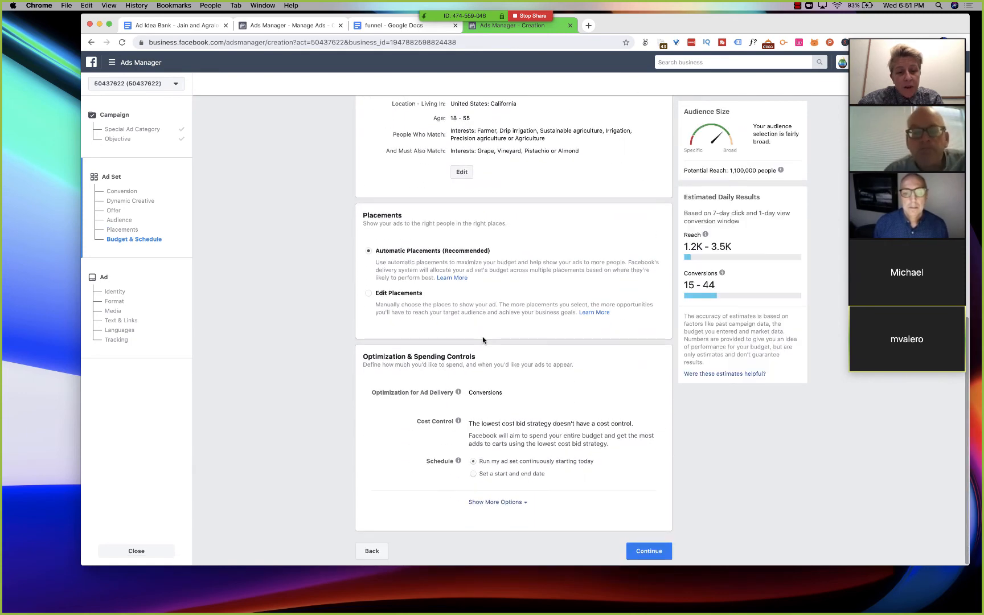
click(642, 553)
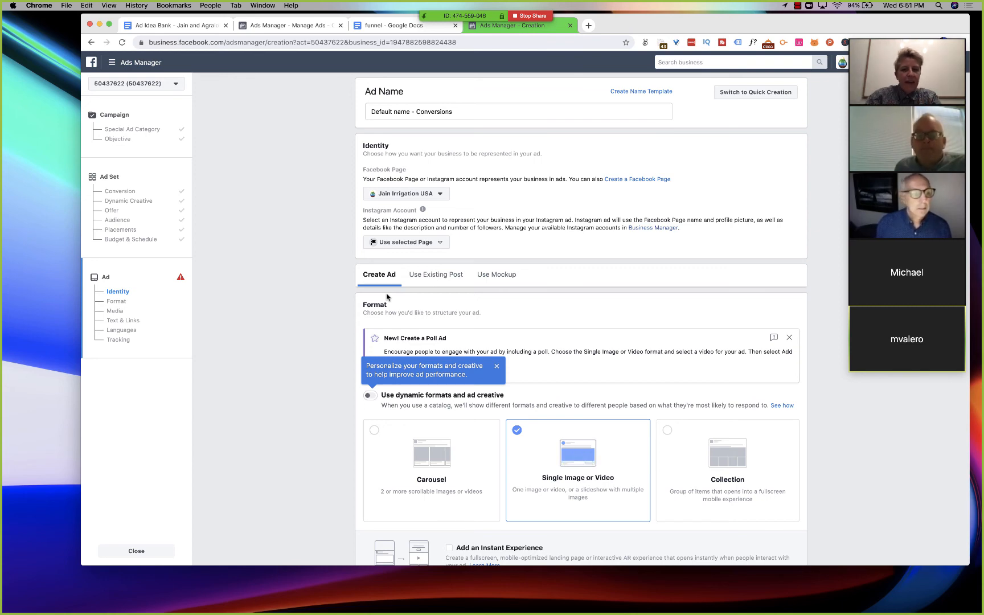
- Fill the ad's primary text with the two-sentence top-of-funnel post caption copied from the funnel document
scroll(399, 301, down, 5)
scroll(432, 330, down, 10)
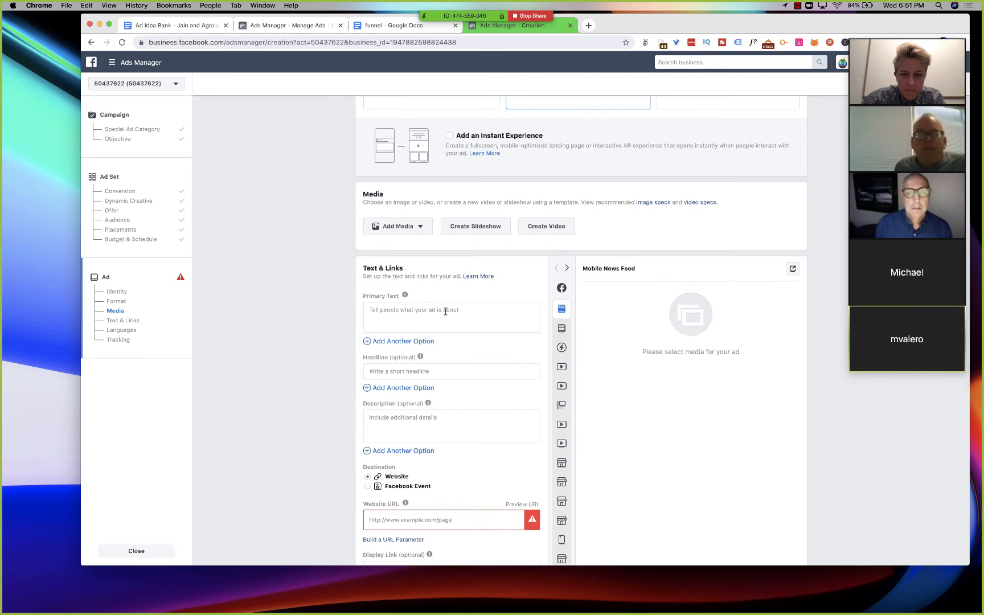
click(446, 311)
key(super+v)
key(super+z)
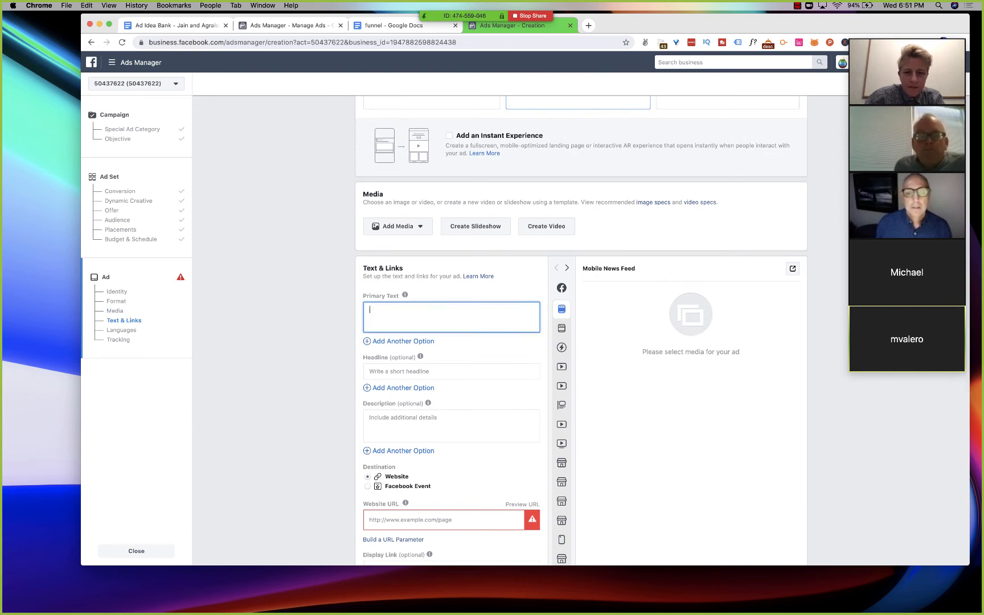
click(365, 26)
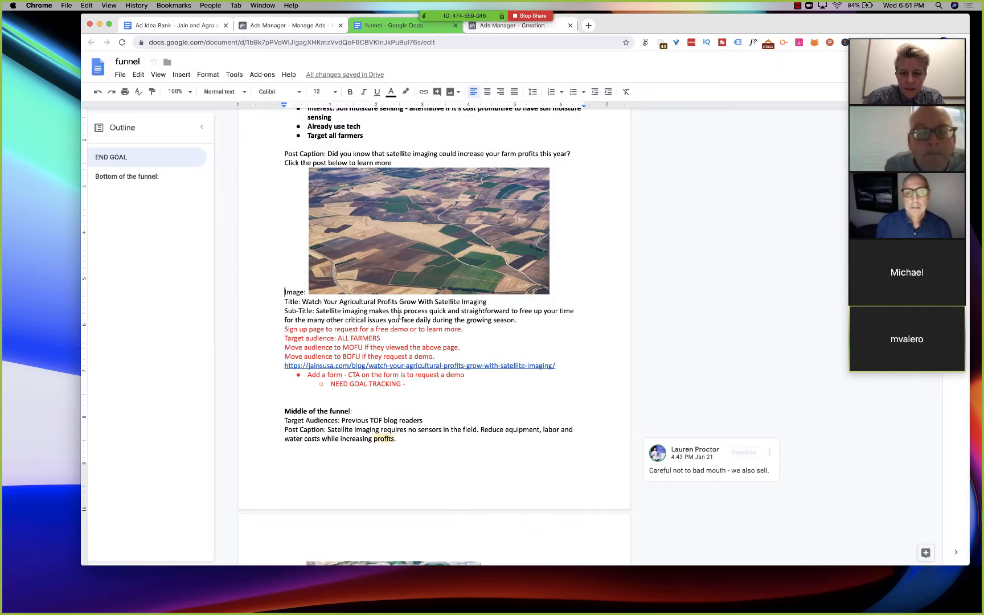
drag(401, 159, 365, 155)
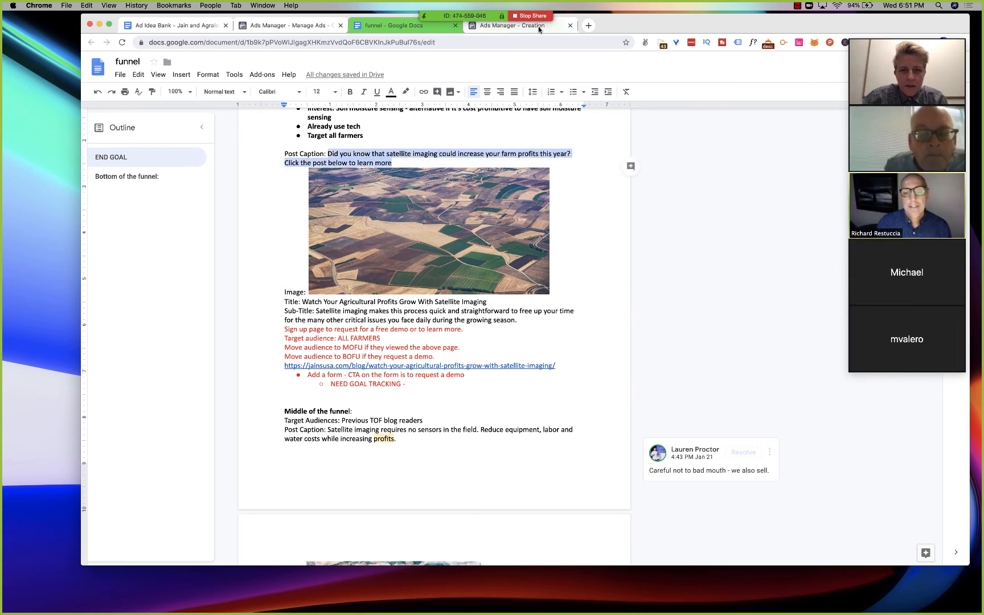
click(513, 26)
text(Did you know that satellite imaging could increase your farm profits this year? Click the post below to learn more.)
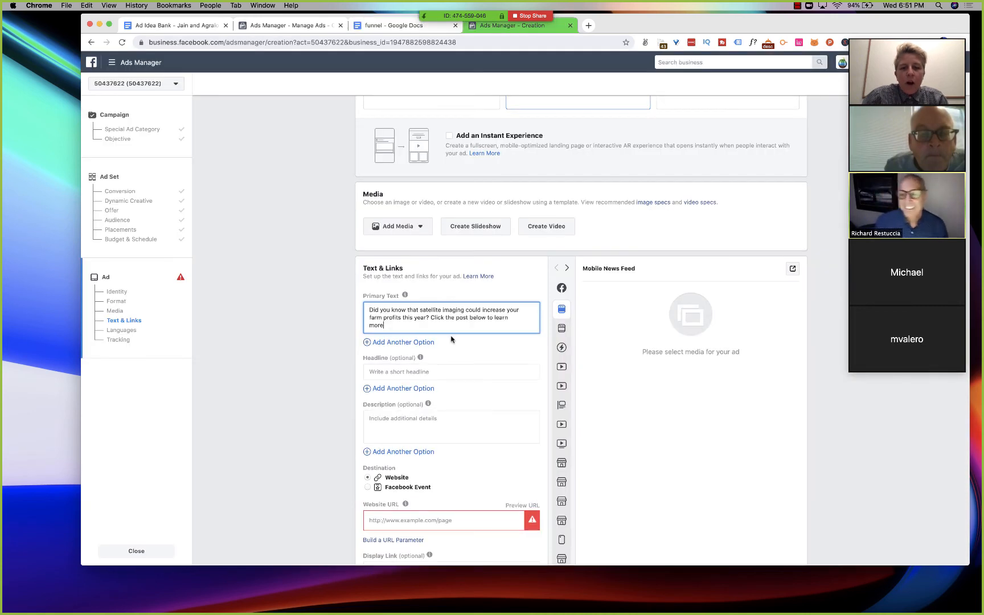
- Fill the ad's description with the title "Watch Your Agricultural Profits Grow With Satellite Imaging" copied from the funnel document
click(396, 26)
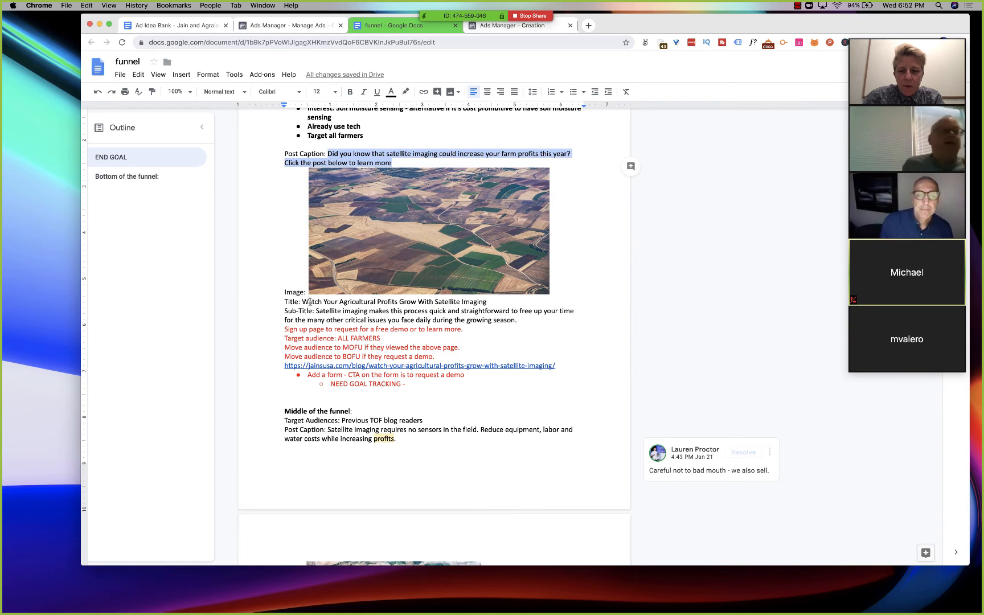
drag(303, 302, 487, 302)
key(super+c)
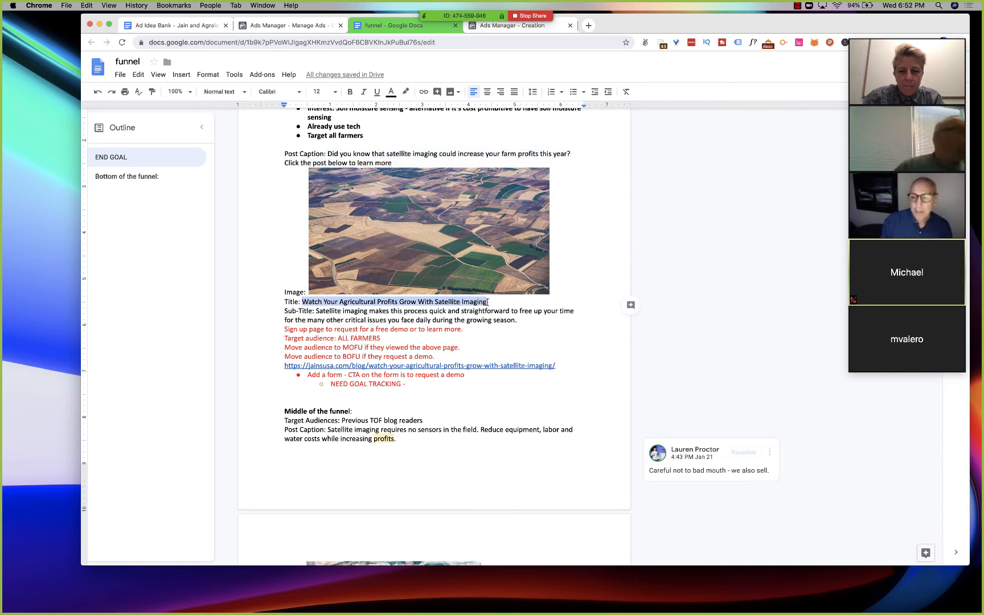
click(561, 30)
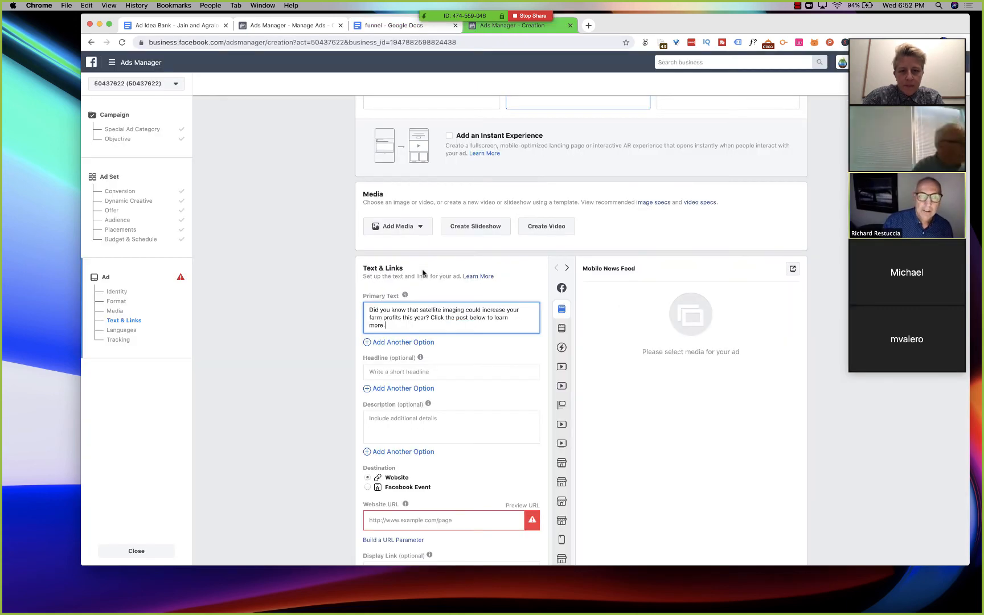
click(395, 436)
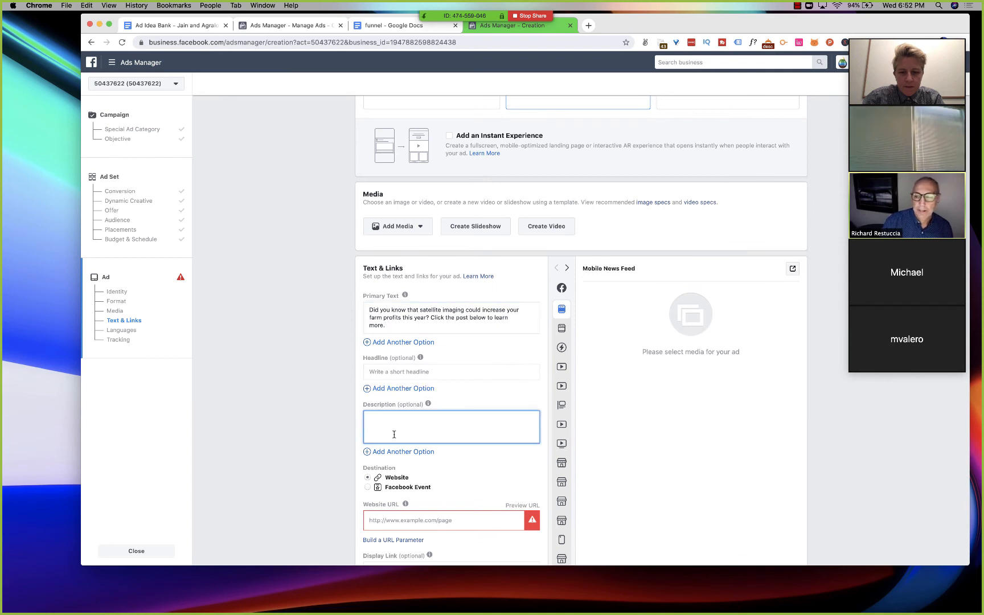
key(super+v)
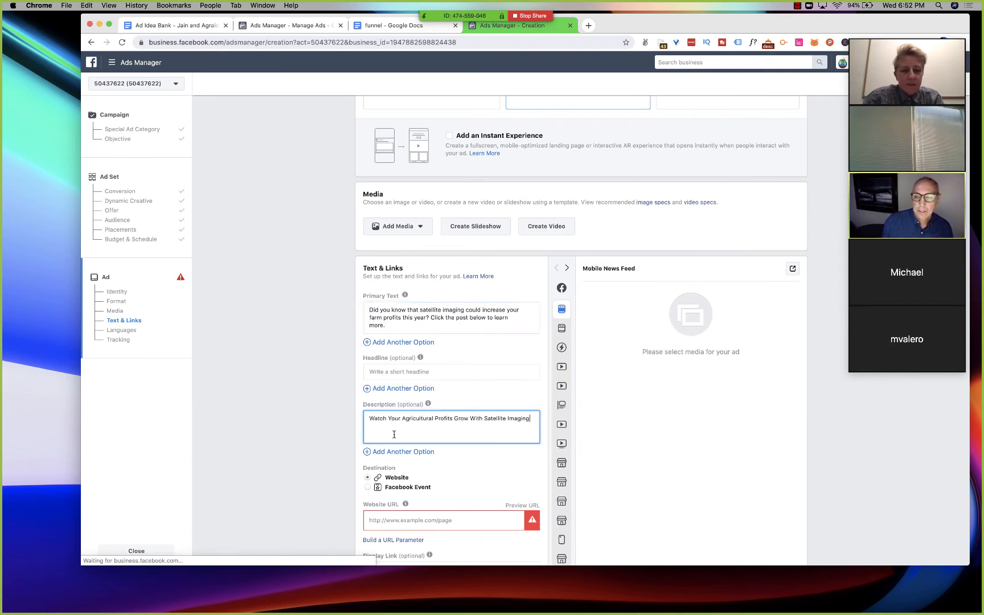
- Add the 996 × 514 aerial field screenshot from the account images as the ad's media, with the recommended aspect ratios
scroll(394, 435, down, 2)
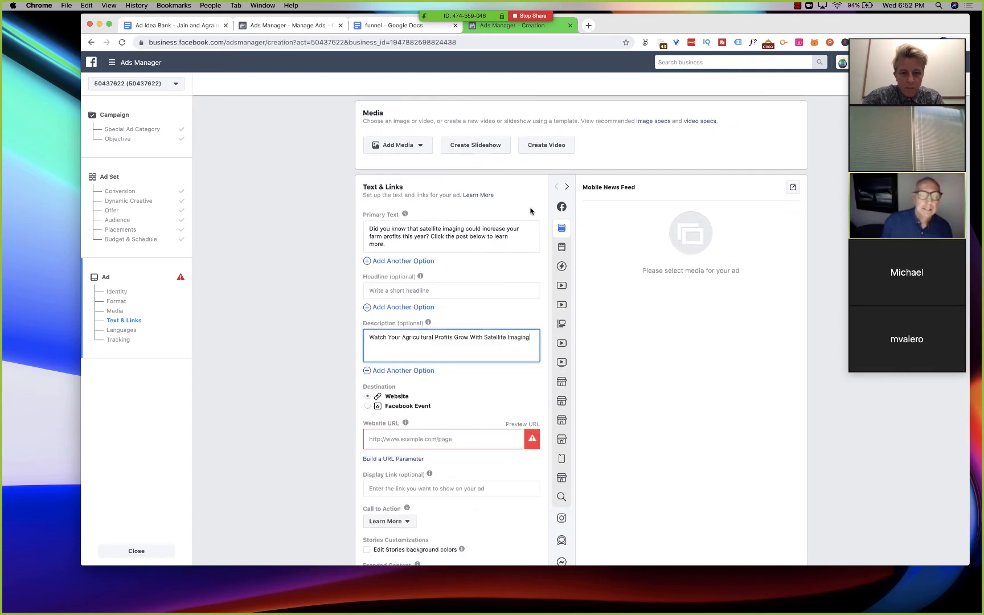
scroll(384, 313, up, 5)
click(405, 329)
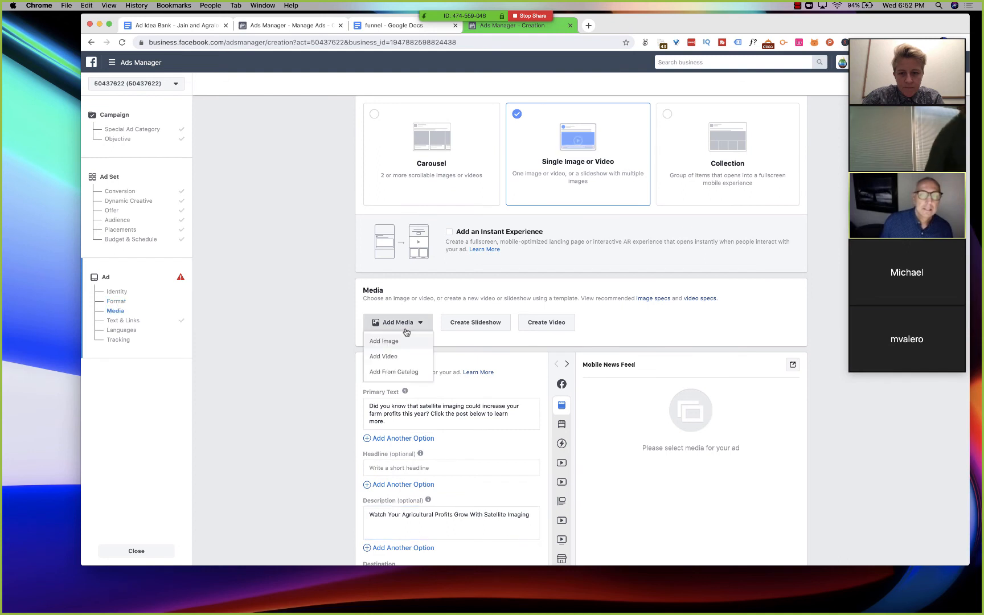
click(399, 342)
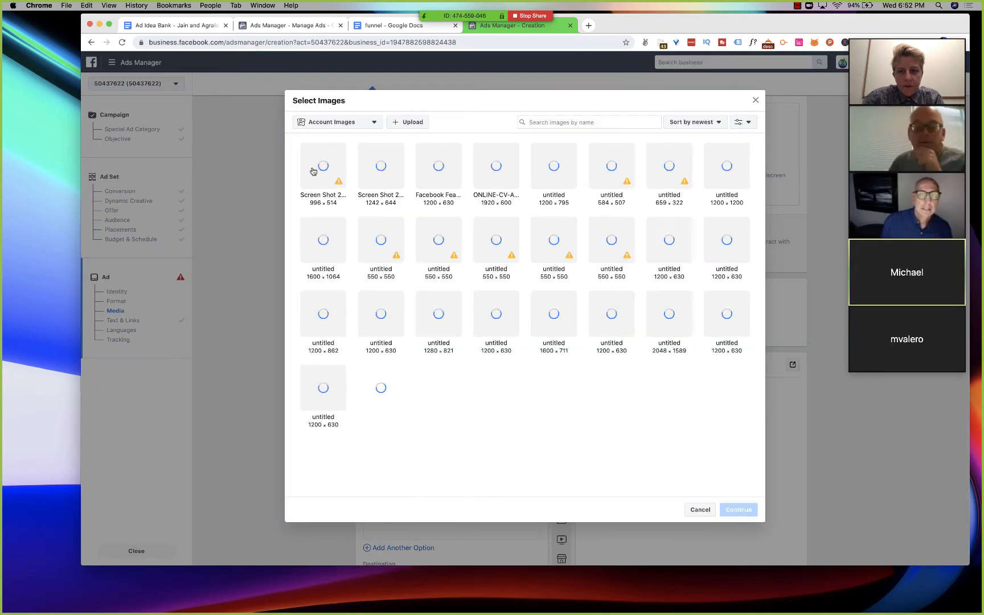
click(314, 172)
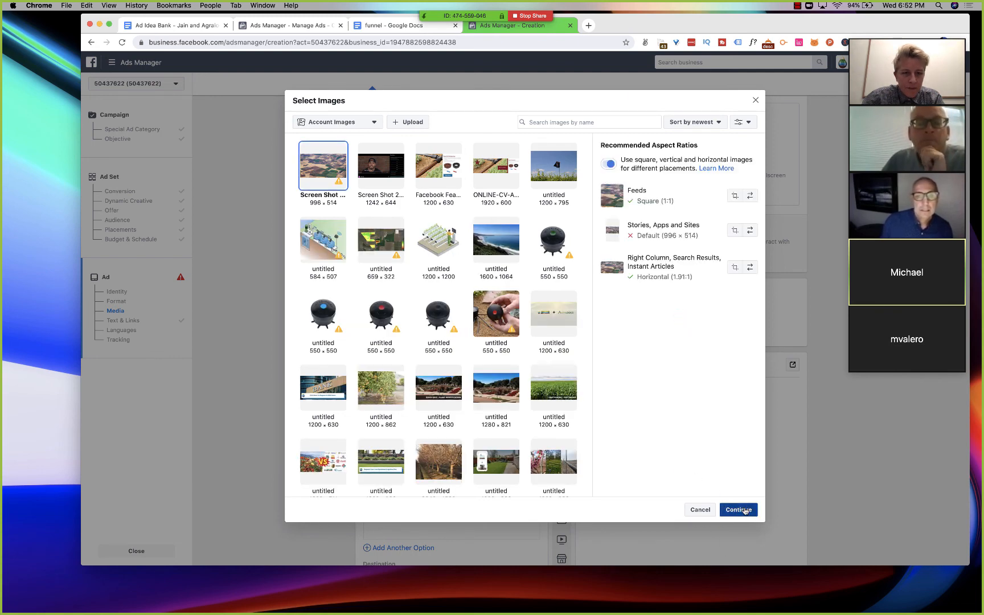
click(743, 510)
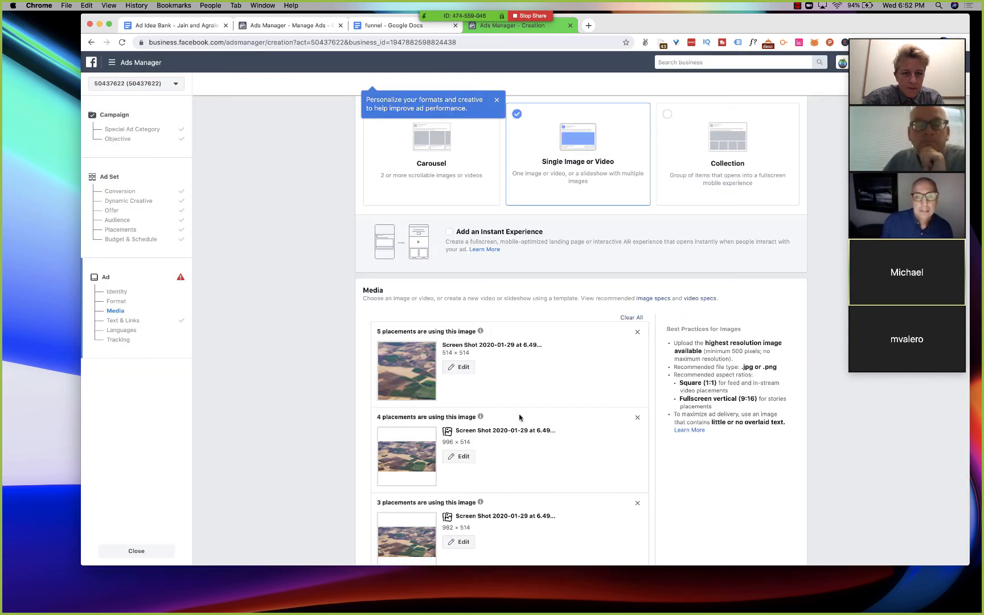
- Fill the ad's headline with "Watch Your Agricultural Profits Grow With Satellite Imaging" copied from the funnel document's title line
scroll(519, 417, down, 7)
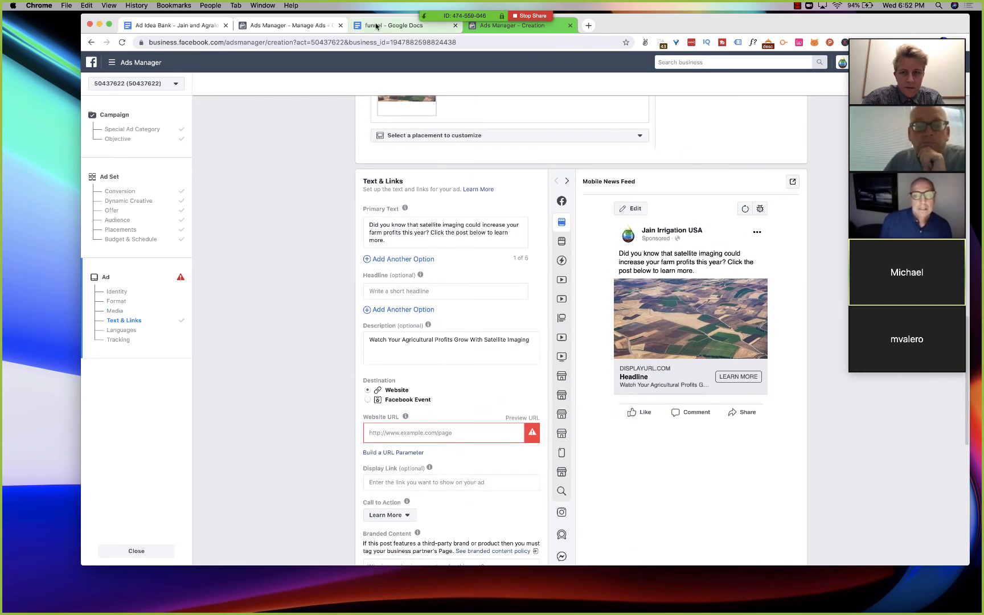
click(393, 25)
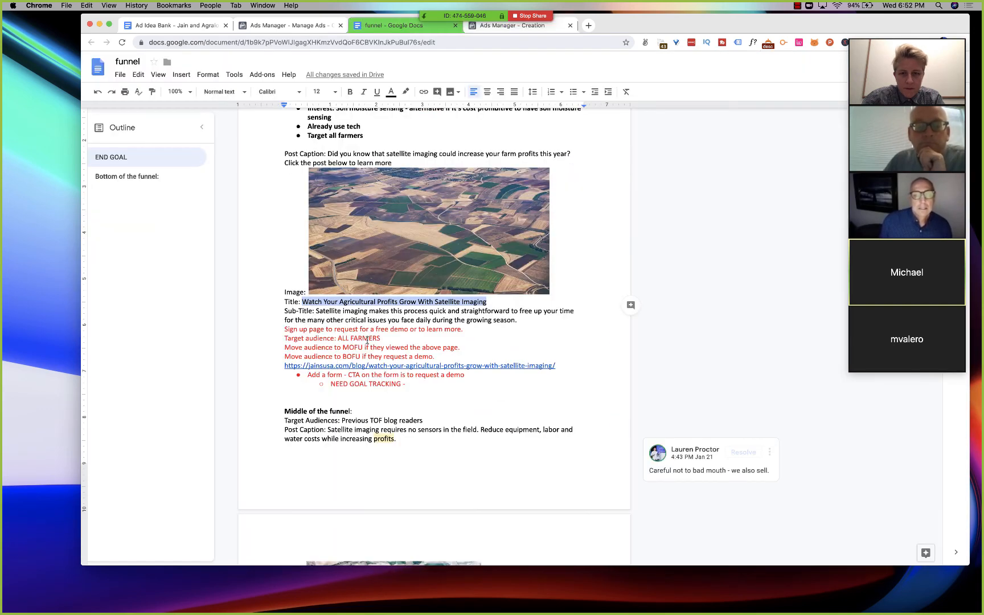
click(303, 302)
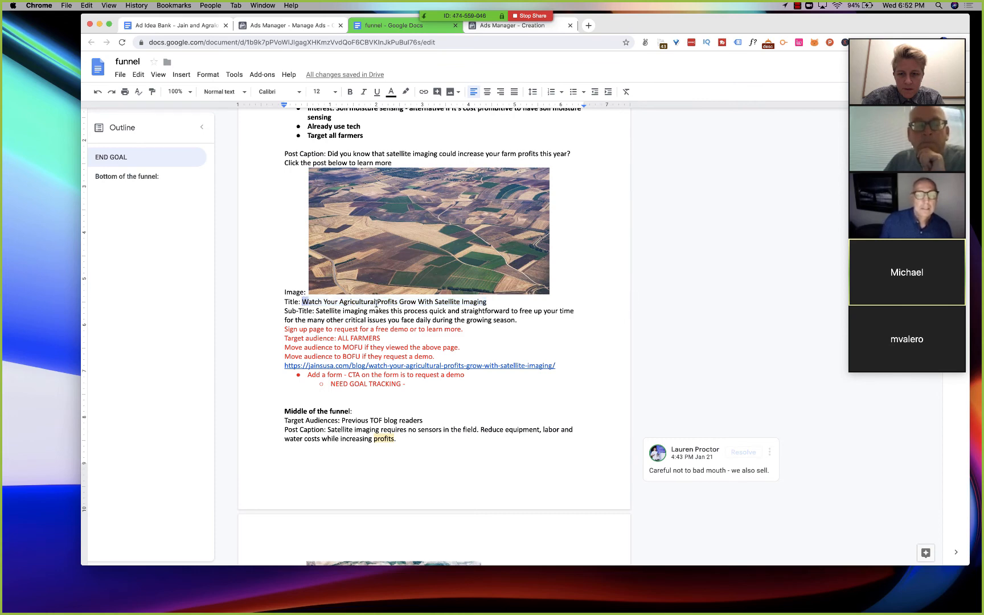
drag(376, 303, 494, 302)
key(cmd+c)
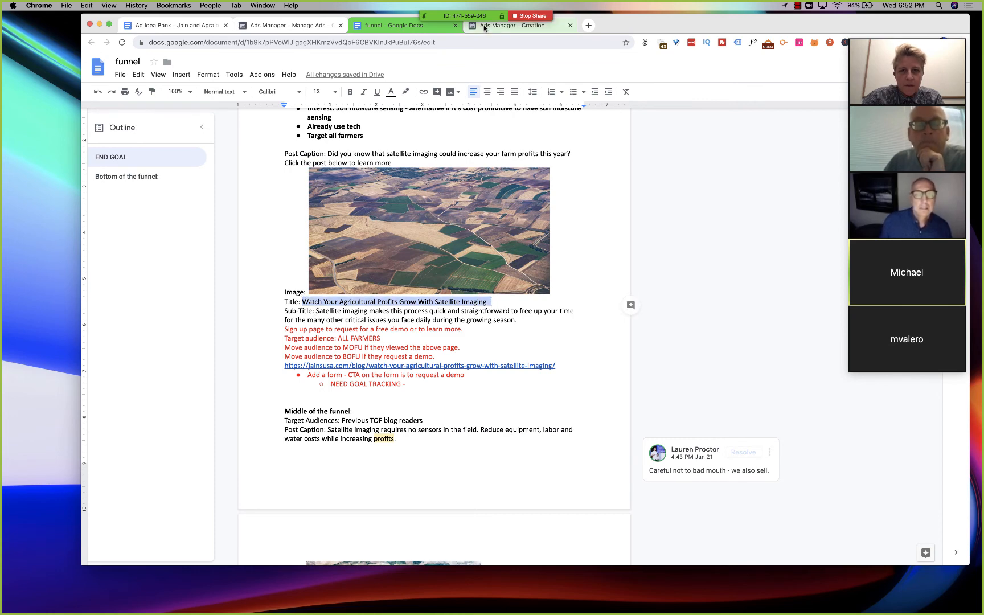
click(501, 25)
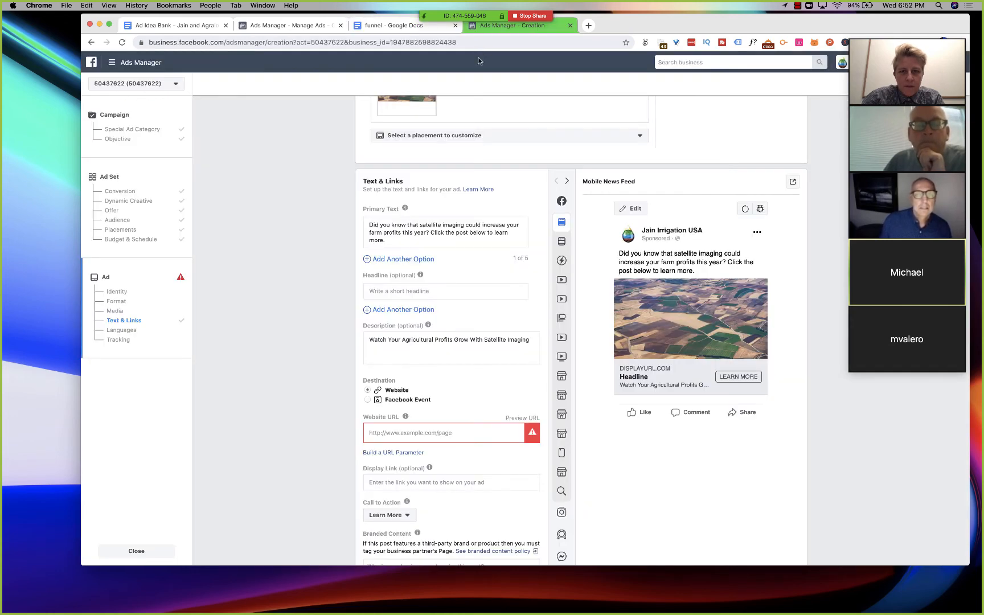
click(378, 291)
key(cmd+v)
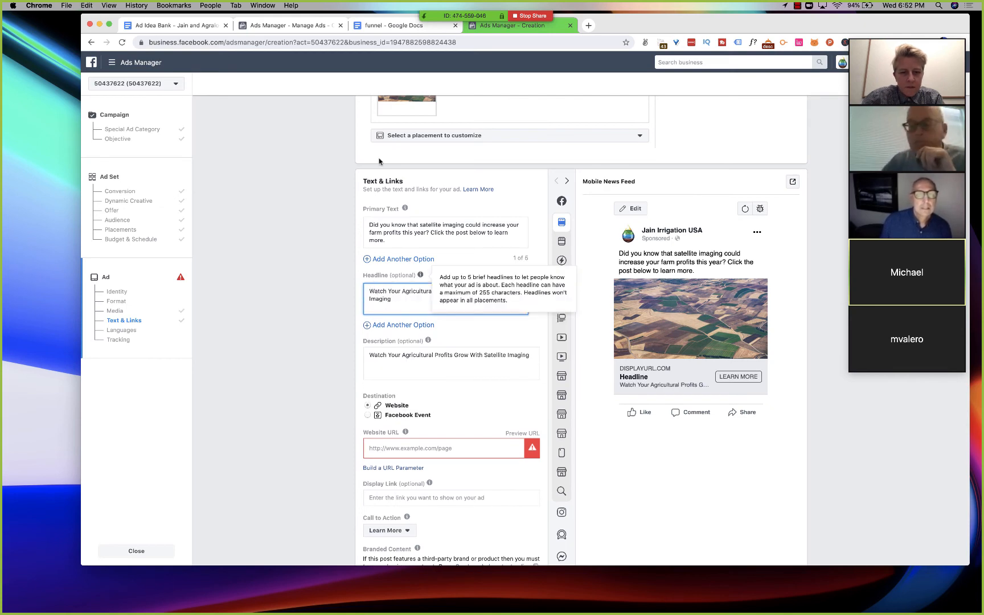
- Look through the funnel document's middle- and bottom-of-funnel sections, checking their images, captions and titles
click(388, 27)
scroll(305, 336, down, 15)
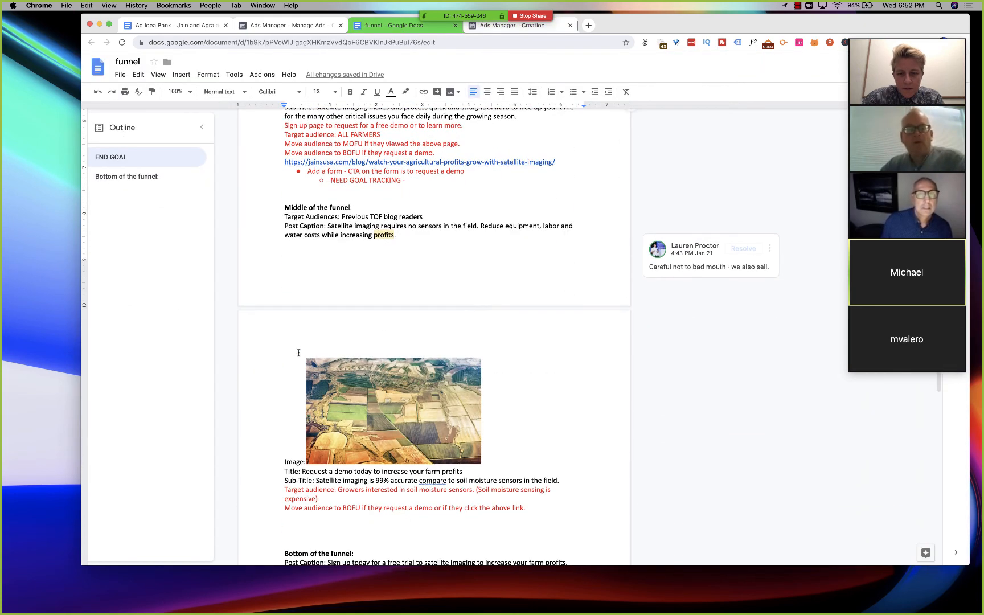
scroll(298, 353, down, 5)
scroll(333, 271, up, 5)
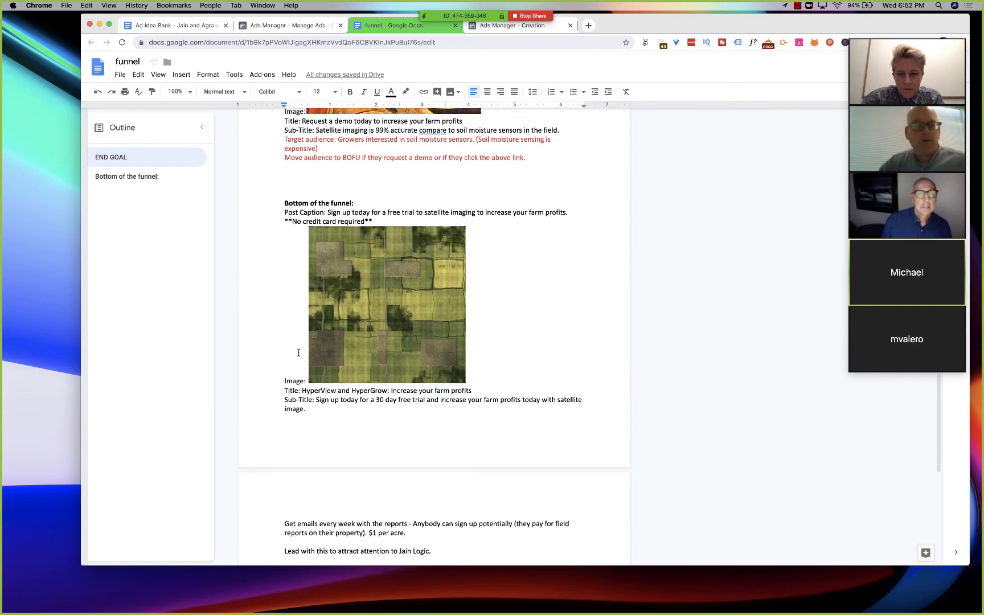
scroll(342, 248, down, 17)
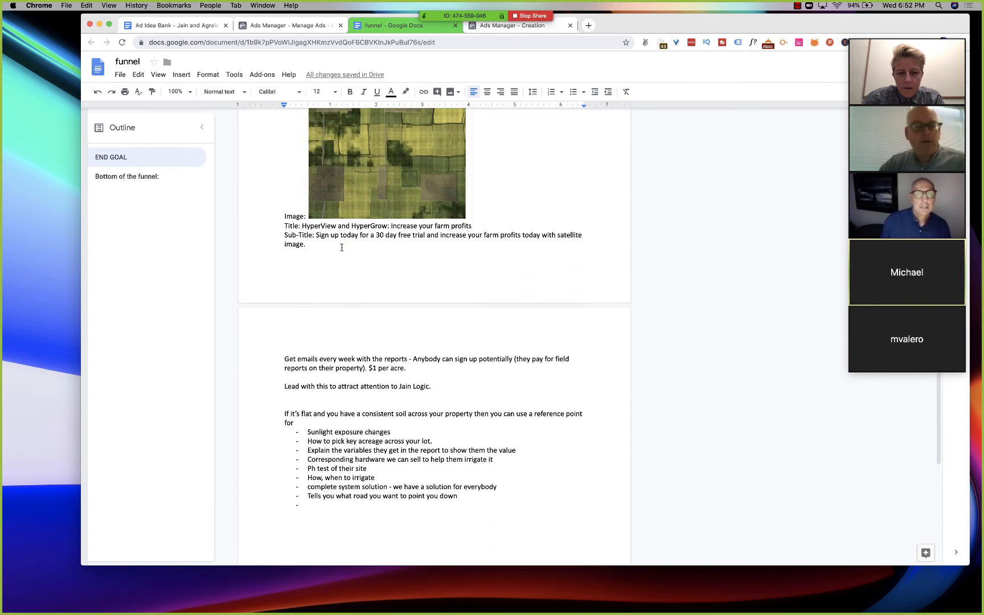
scroll(342, 248, up, 17)
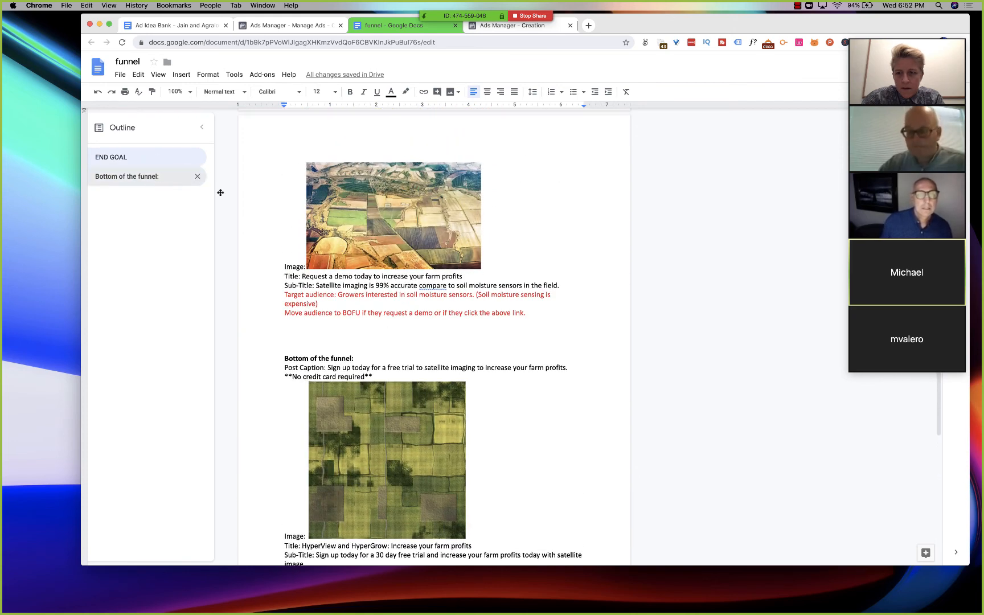
scroll(284, 308, up, 1)
- Enlarge the first four-panel satellite vigor map in the ETwater section of the Ad Idea Bank document
click(180, 26)
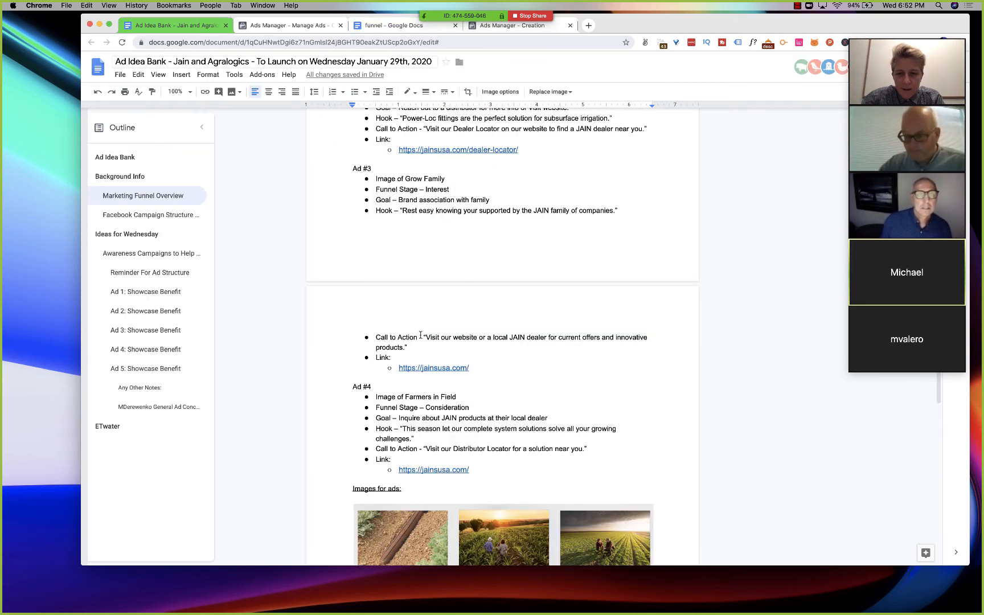
scroll(420, 335, down, 20)
scroll(420, 335, down, 10)
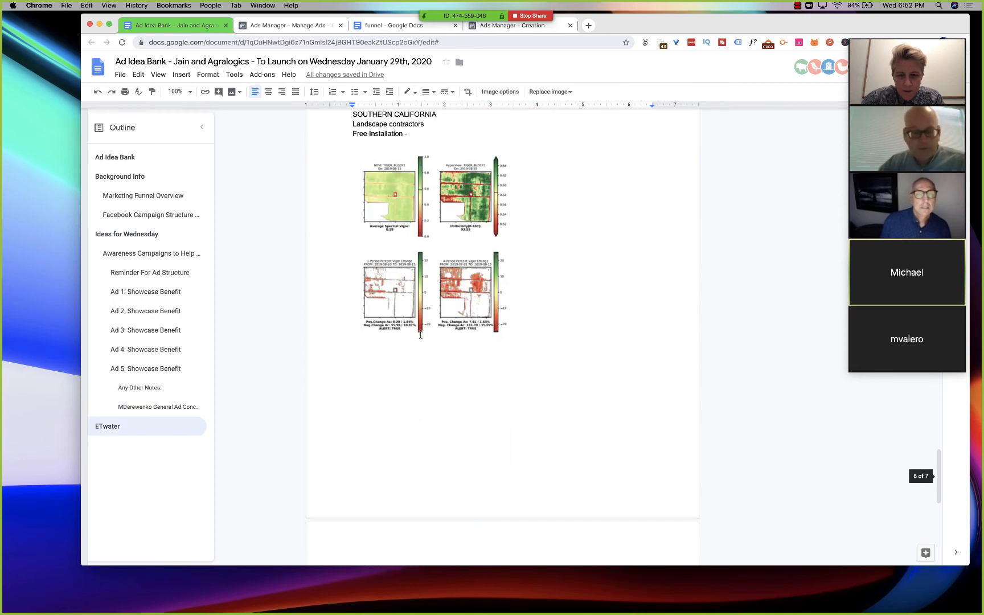
scroll(420, 335, down, 10)
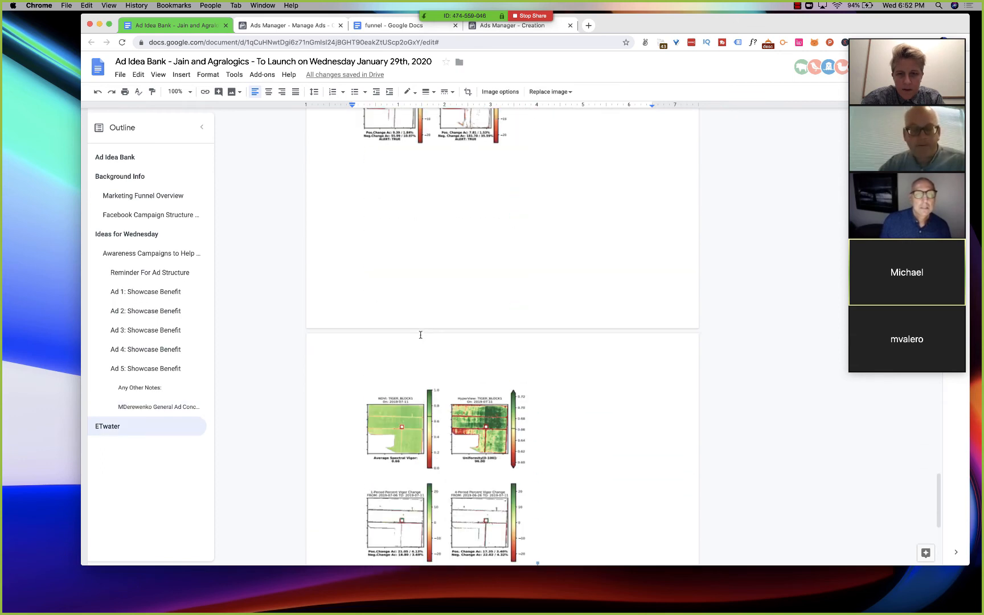
click(442, 203)
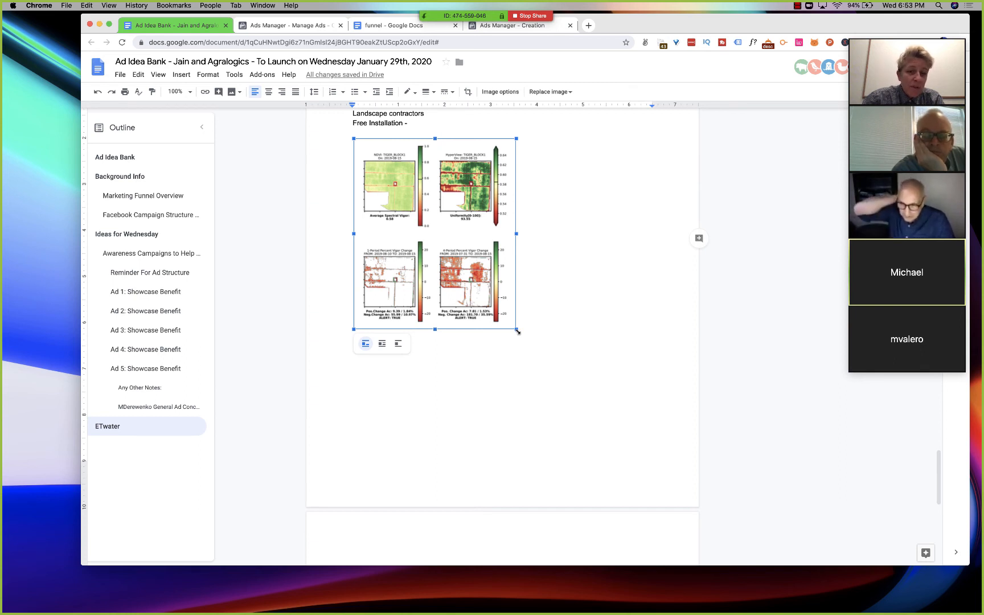
drag(517, 331, 574, 351)
- Capture a screenshot of just the enlarged four-panel satellite map
right_click(475, 309)
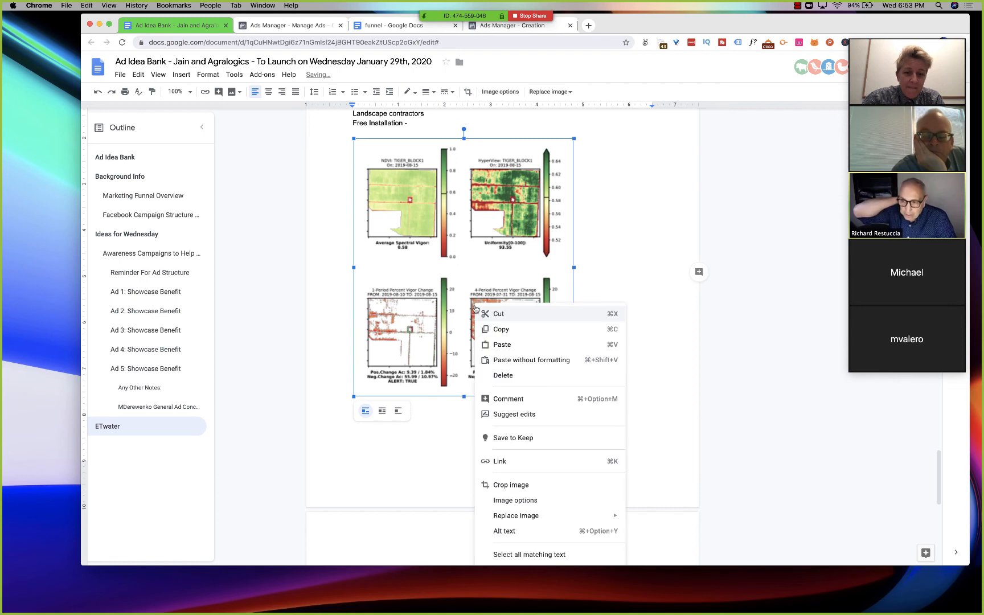
click(396, 457)
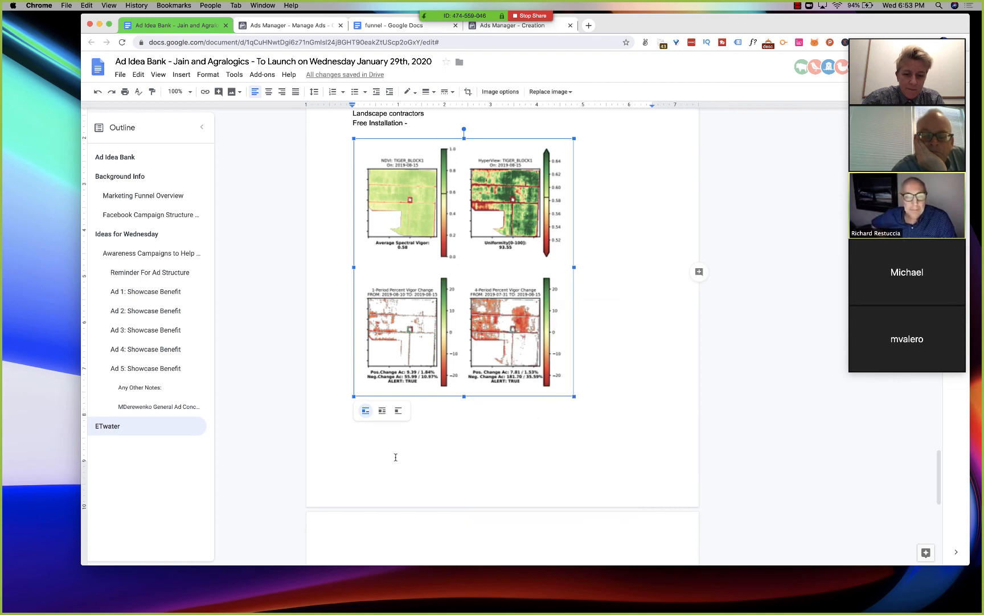
key(super+shift+4)
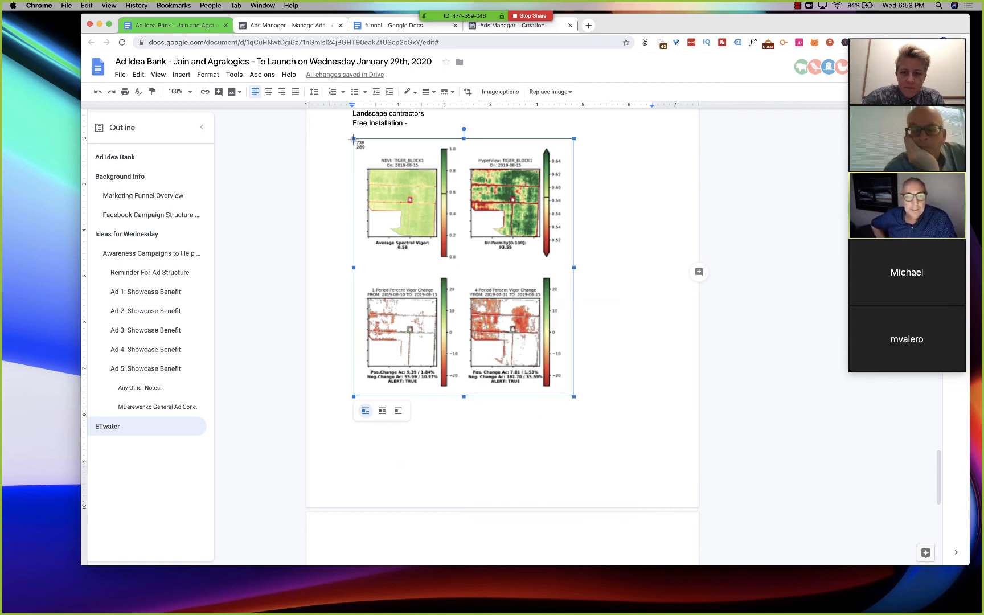
drag(353, 138, 575, 397)
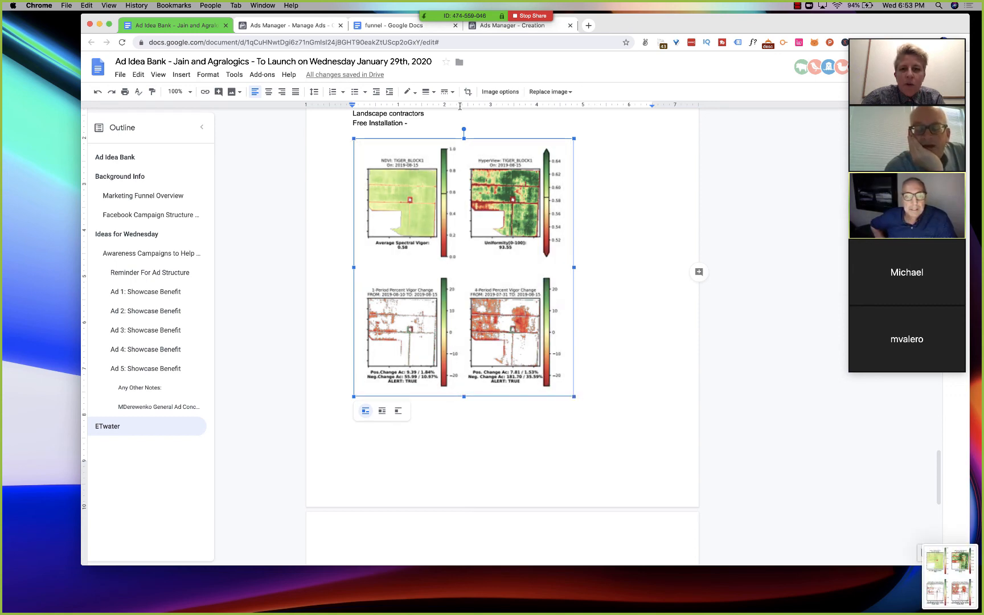
- Return to the conversions ad and review its name, identity, format, placement images, text fields and Mobile News Feed preview
click(502, 30)
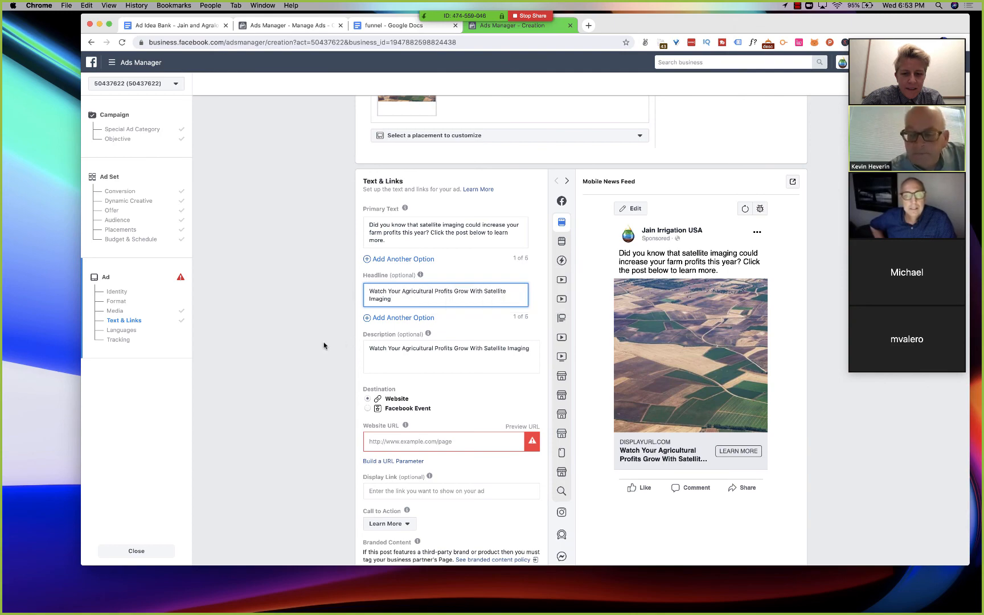
scroll(323, 345, up, 15)
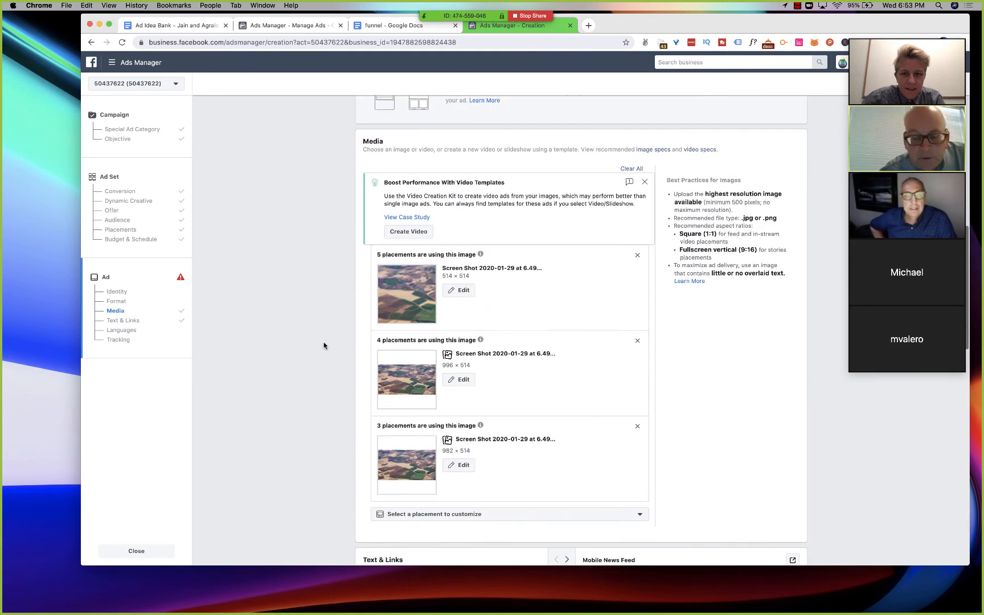
scroll(324, 345, up, 2)
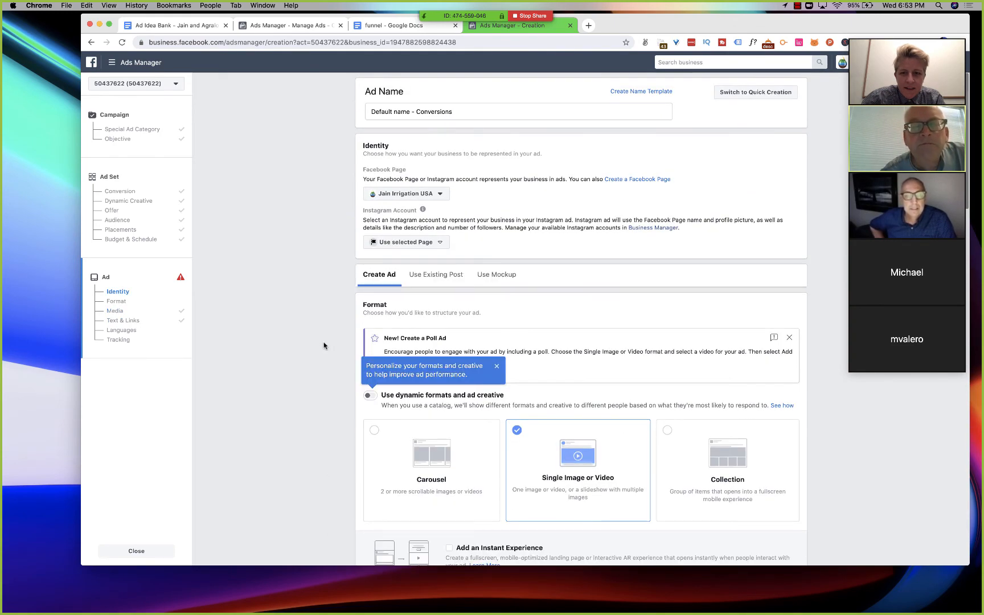
triple_click(418, 111)
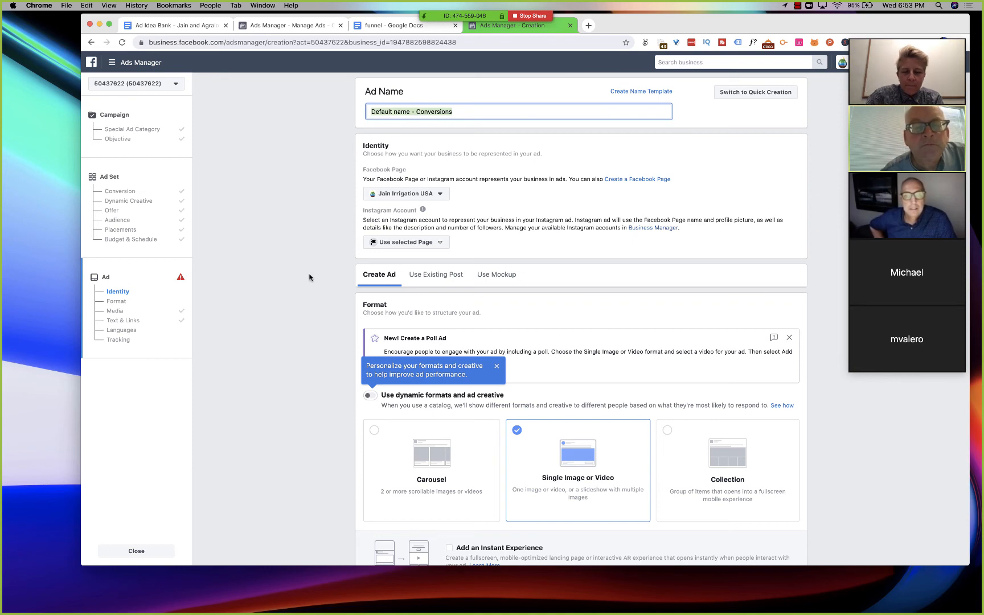
scroll(309, 277, down, 10)
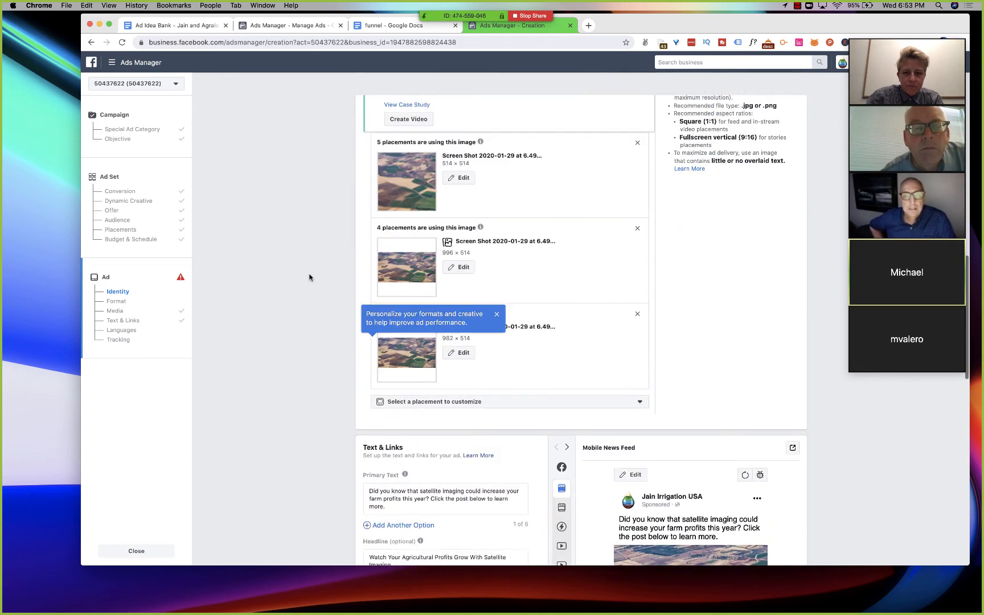
scroll(309, 277, down, 2)
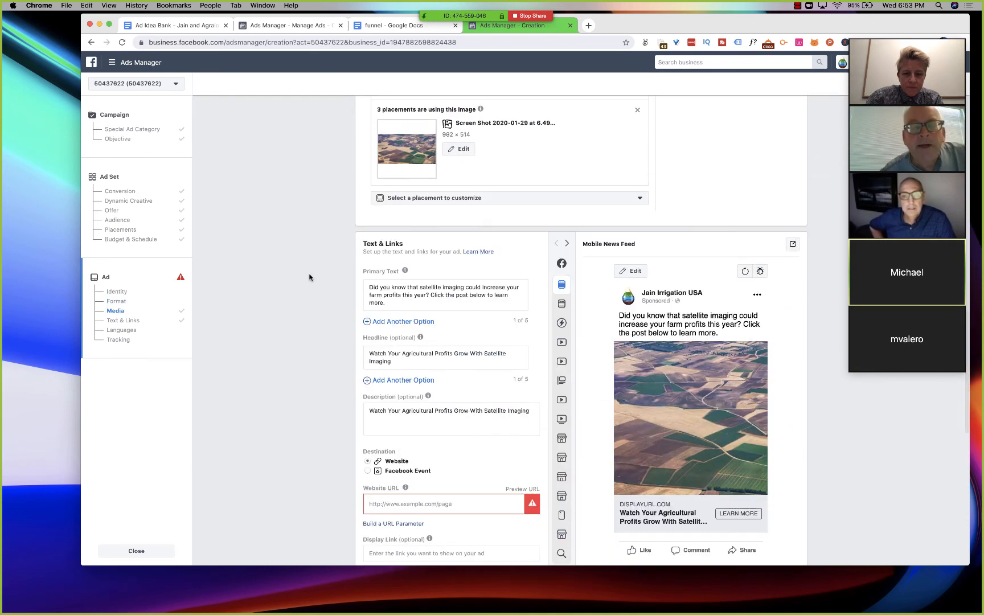
scroll(309, 277, down, 1)
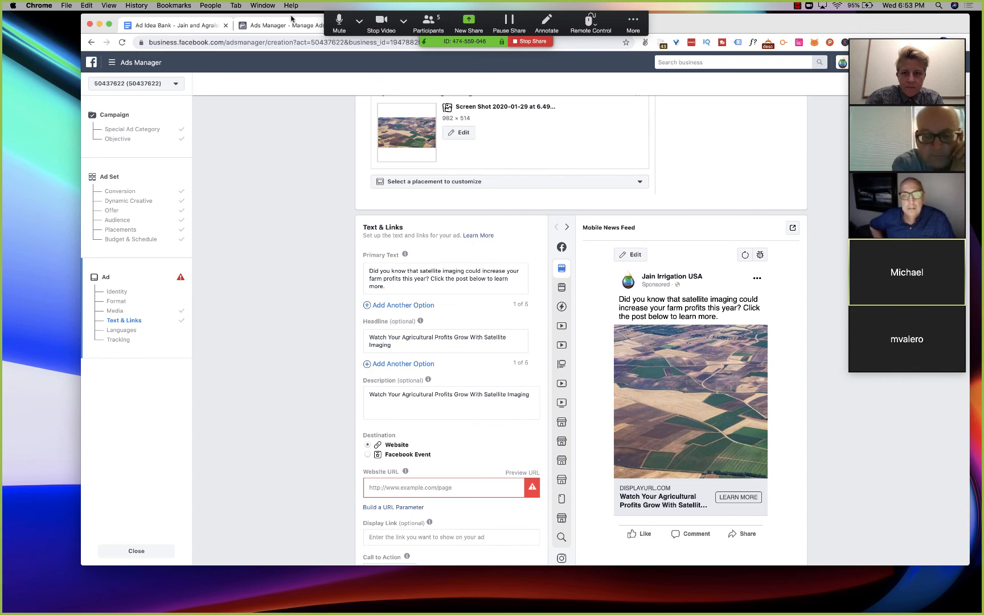
- Copy the middle-of-funnel post caption about satellite imaging requiring no sensors in the field from the funnel document
drag(291, 18, 284, 61)
click(393, 67)
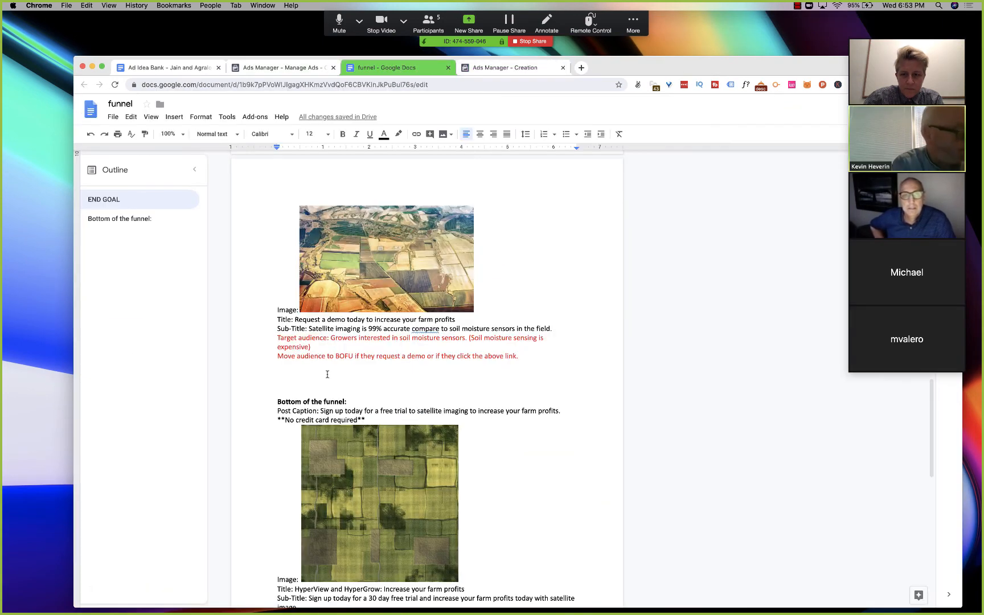
scroll(328, 374, down, 9)
scroll(328, 374, up, 5)
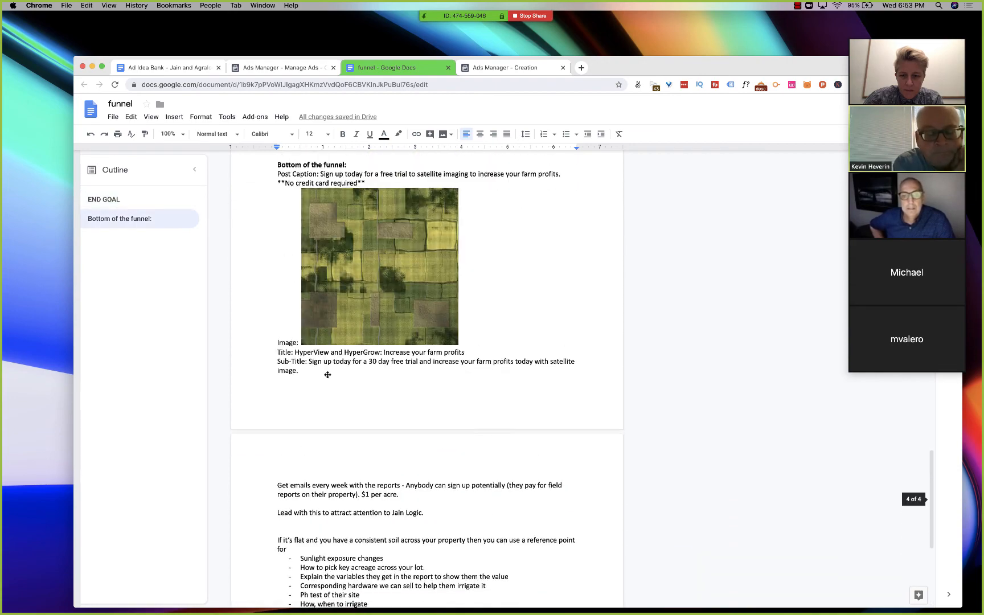
scroll(328, 374, up, 6)
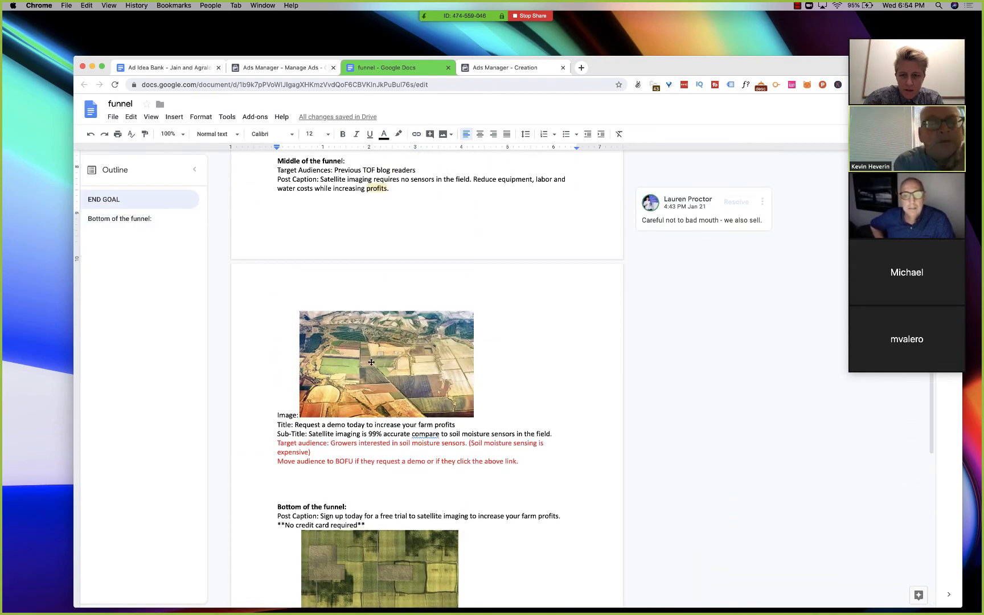
scroll(371, 362, up, 2)
drag(394, 262, 324, 250)
key(super+c)
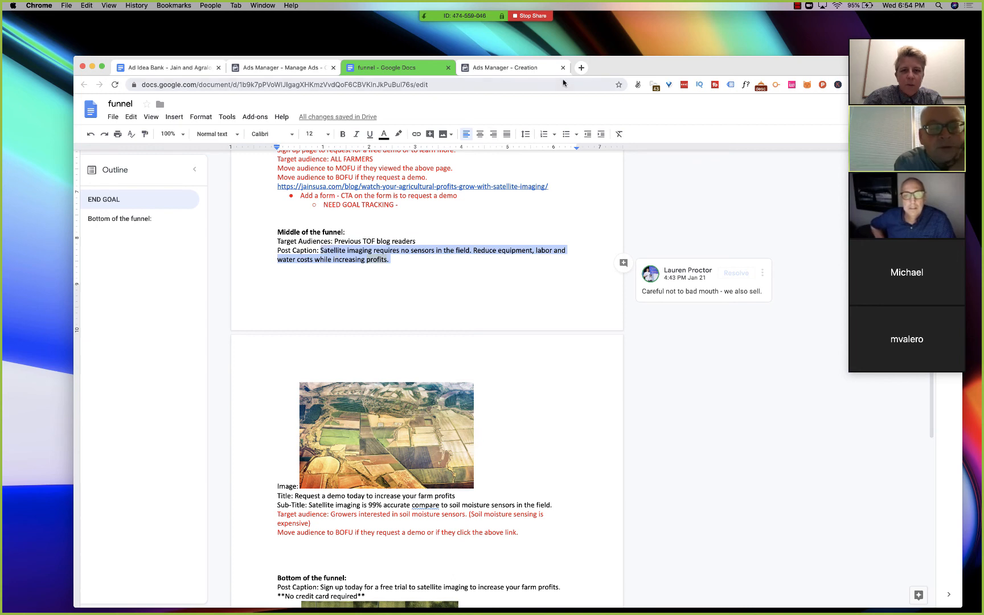
- Replace the conversions ad's description with the copied "Satellite imaging requires no sensors in the field" caption
click(507, 68)
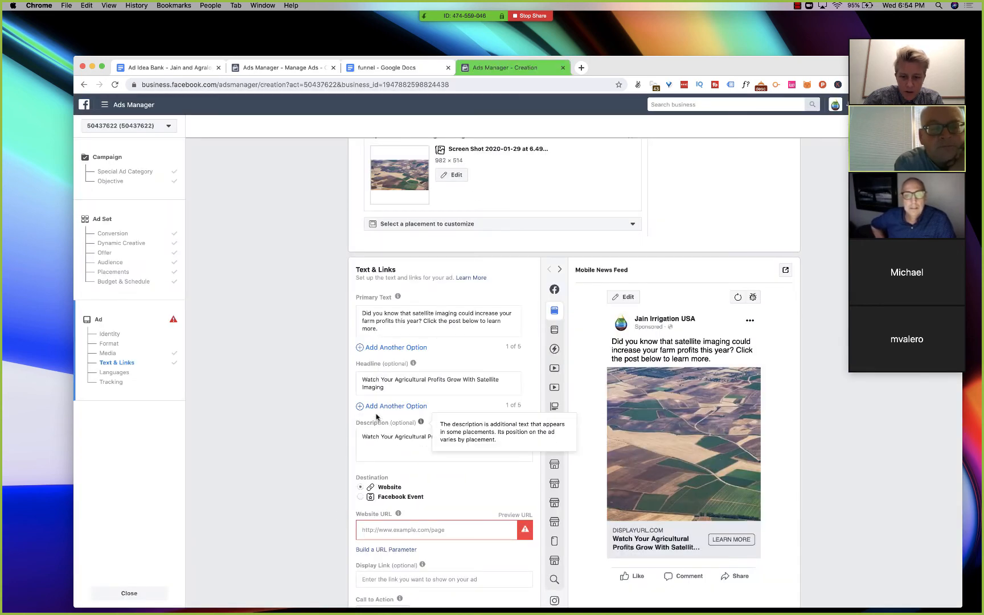
scroll(380, 408, down, 2)
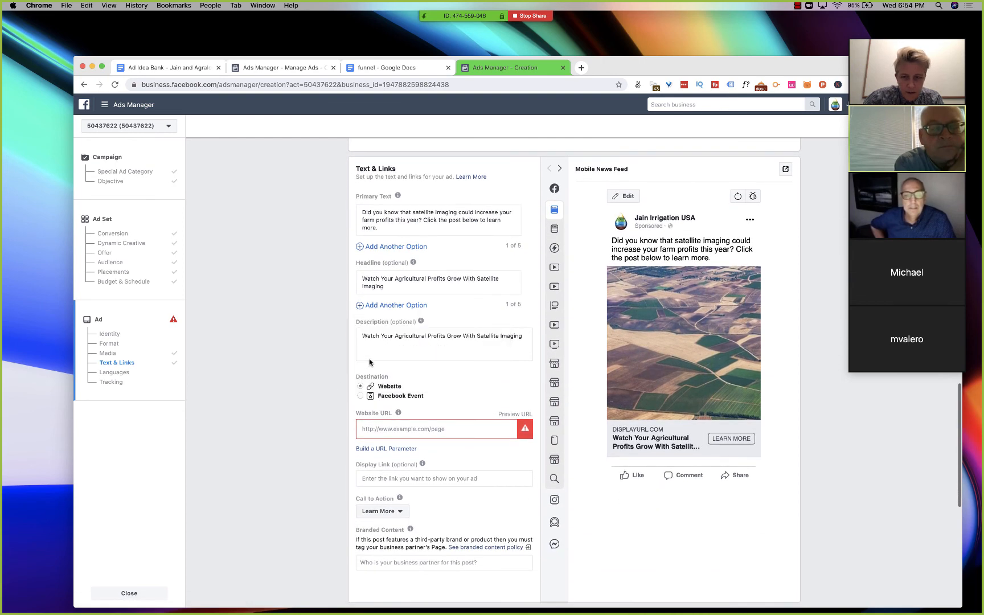
click(400, 344)
key(super+a)
key(BackSpace)
key(super+v)
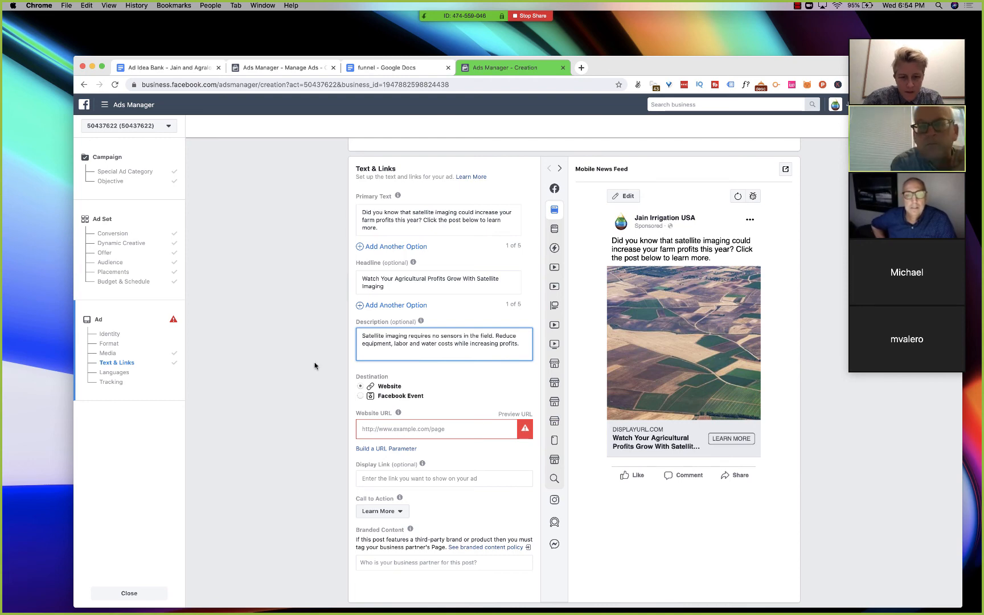
- Copy the funnel document's jainsusa.com/blog/watch-your-agricultural-profits-grow-with-satellite-imaging/ link and enter it as the ad's website URL
scroll(315, 365, down, 4)
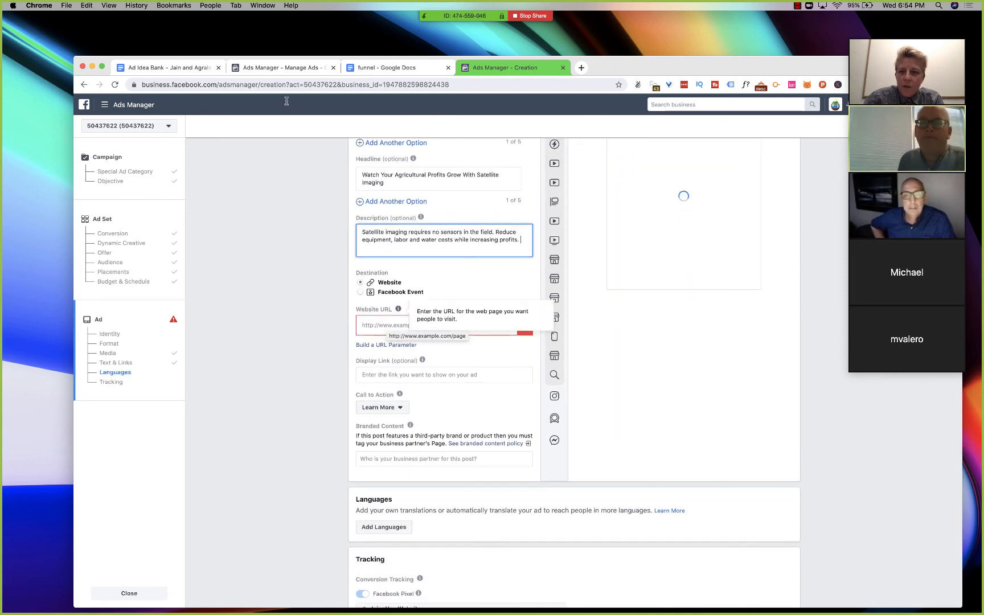
click(382, 70)
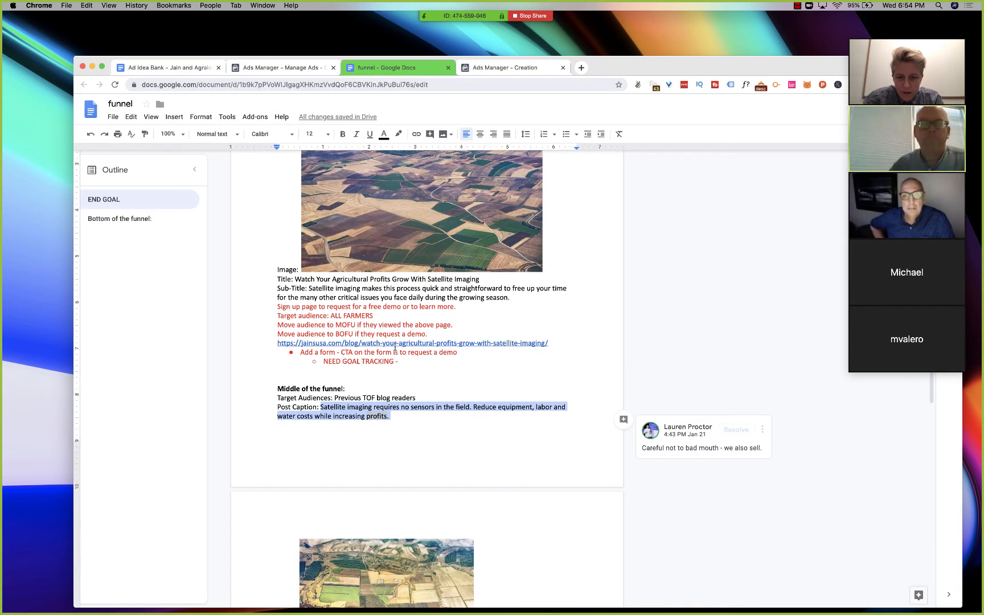
right_click(396, 345)
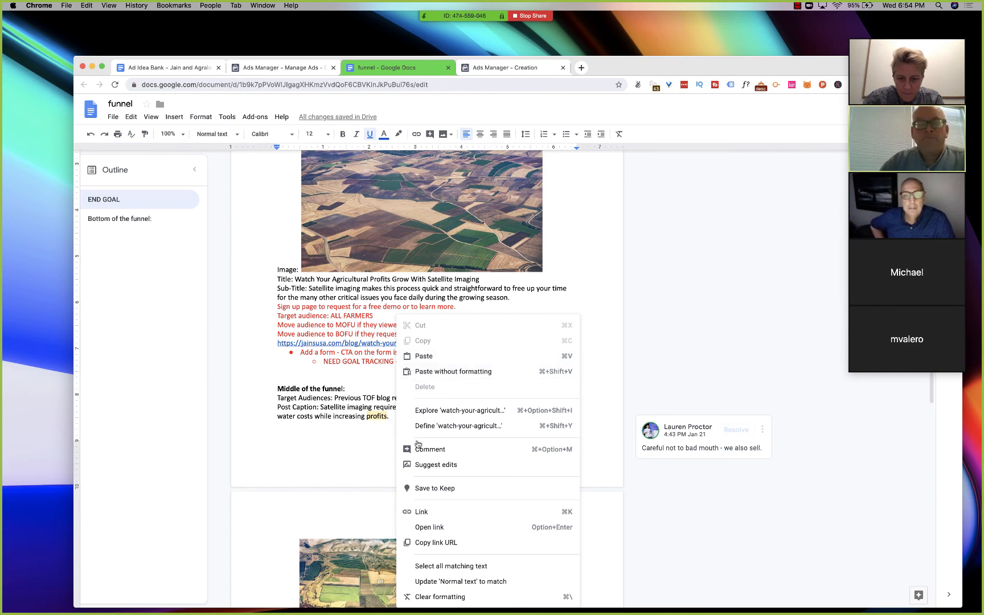
click(422, 541)
click(492, 68)
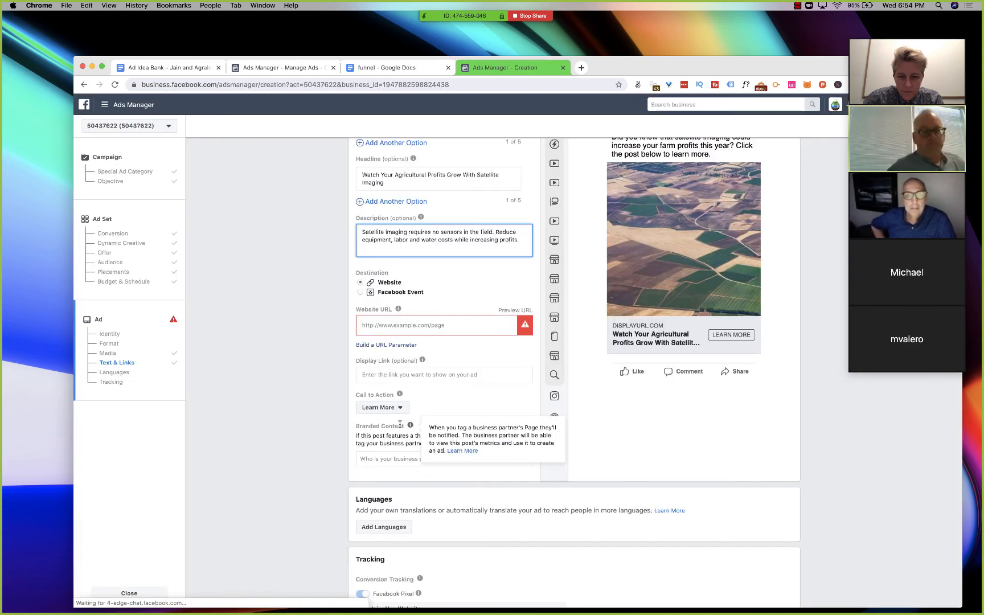
click(380, 325)
key(cmd+v)
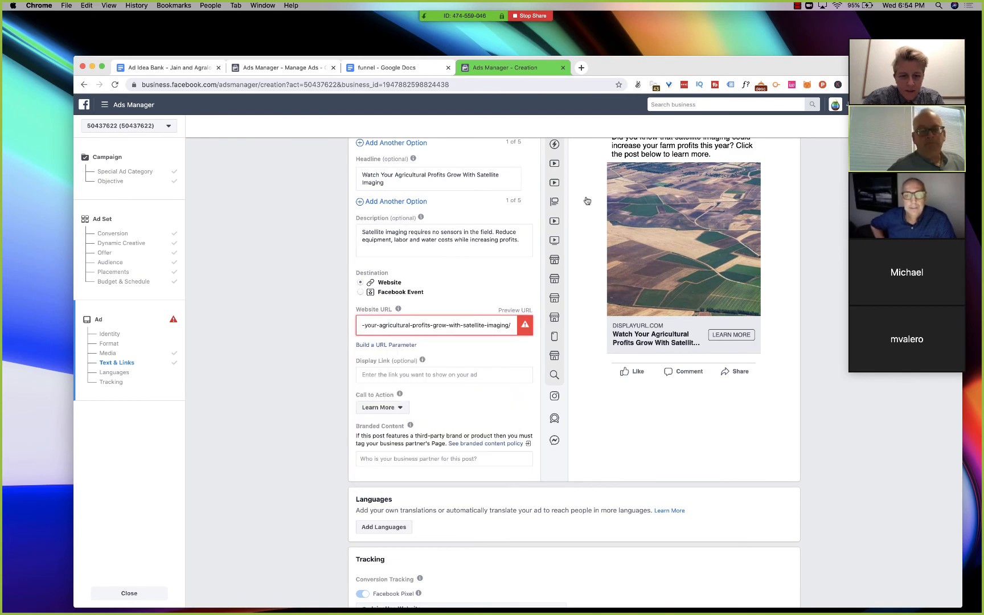
drag(632, 68, 609, 16)
click(264, 296)
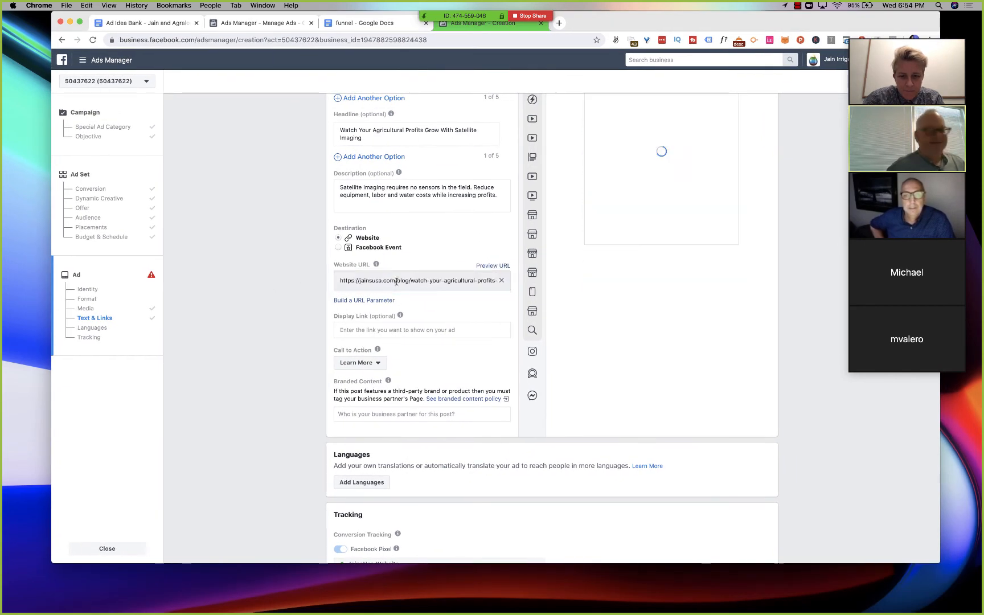
- Build a URL parameter for the ad's website link with {{site_source_name}} as the campaign source, and bring up the campaign medium choices
triple_click(397, 279)
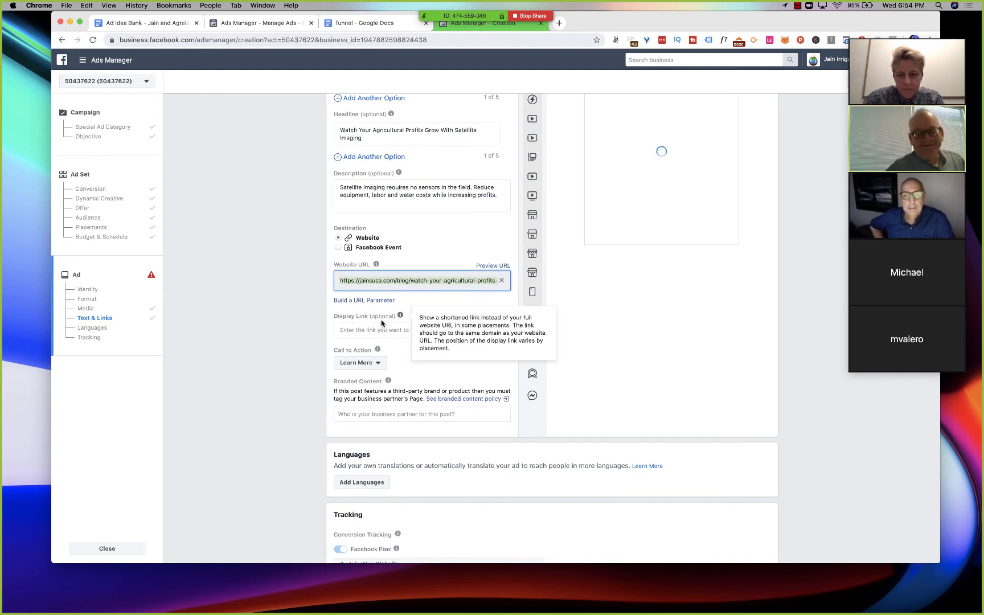
click(442, 330)
scroll(594, 287, up, 1)
scroll(594, 287, up, 2)
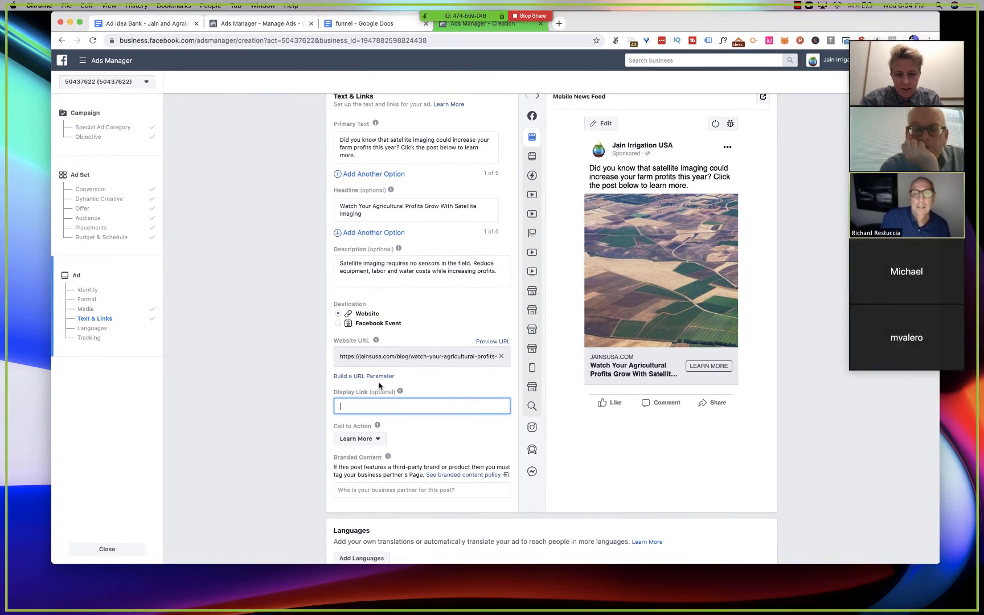
click(348, 376)
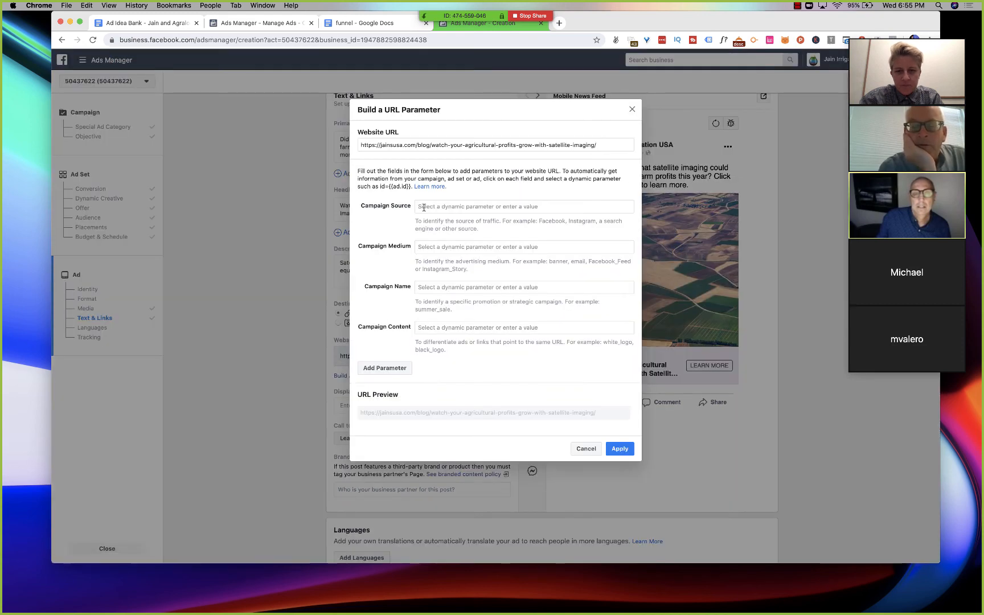
click(431, 208)
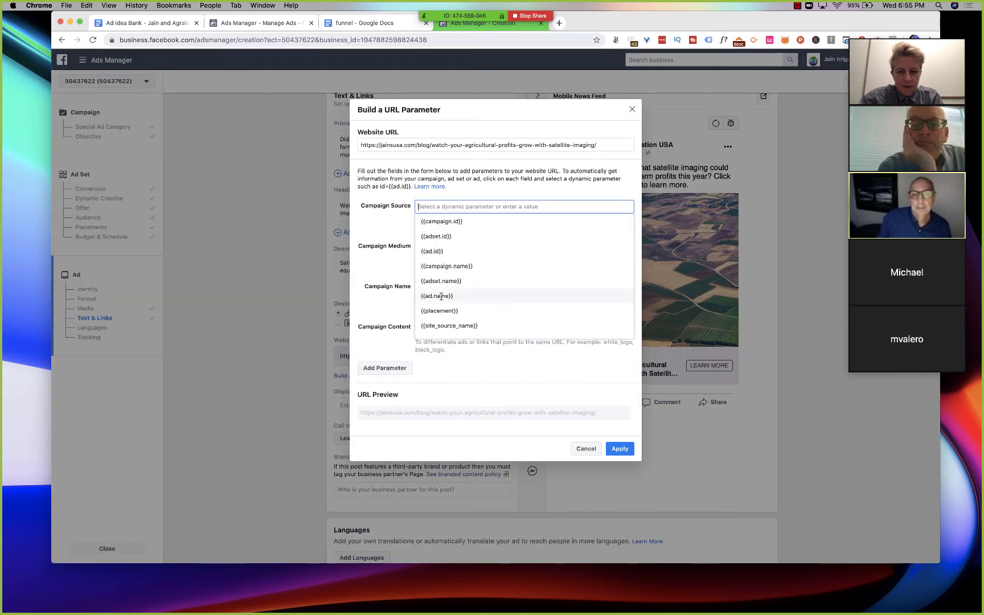
click(454, 326)
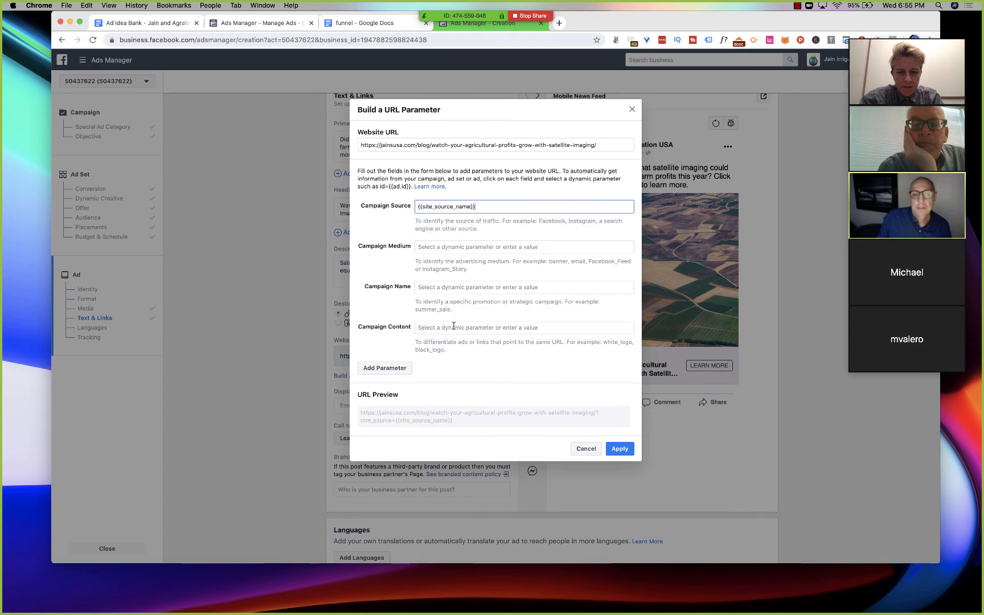
click(444, 248)
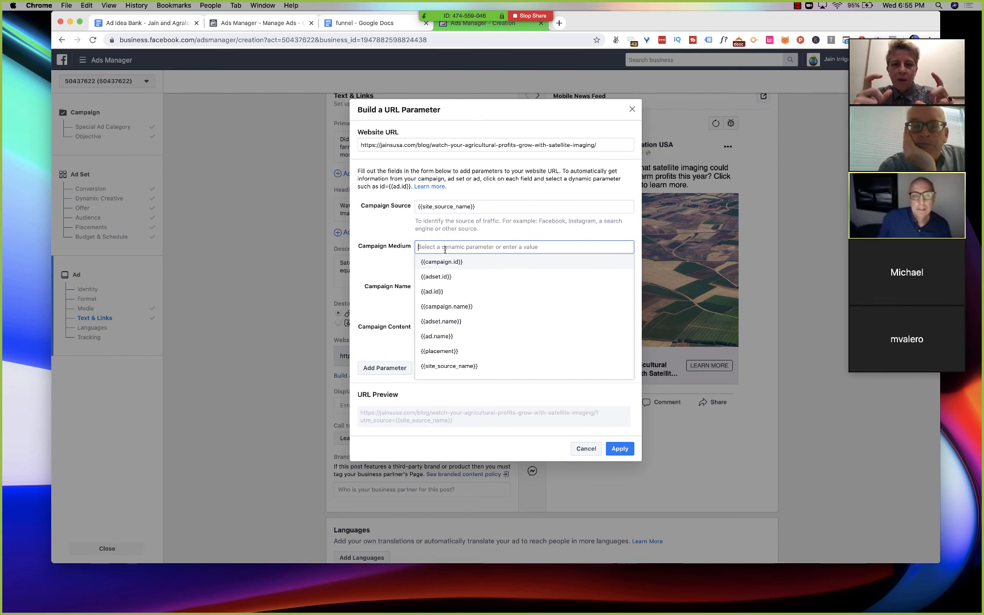
- Search Google for "irrigation products" in a new browser tab and look through the results
click(556, 27)
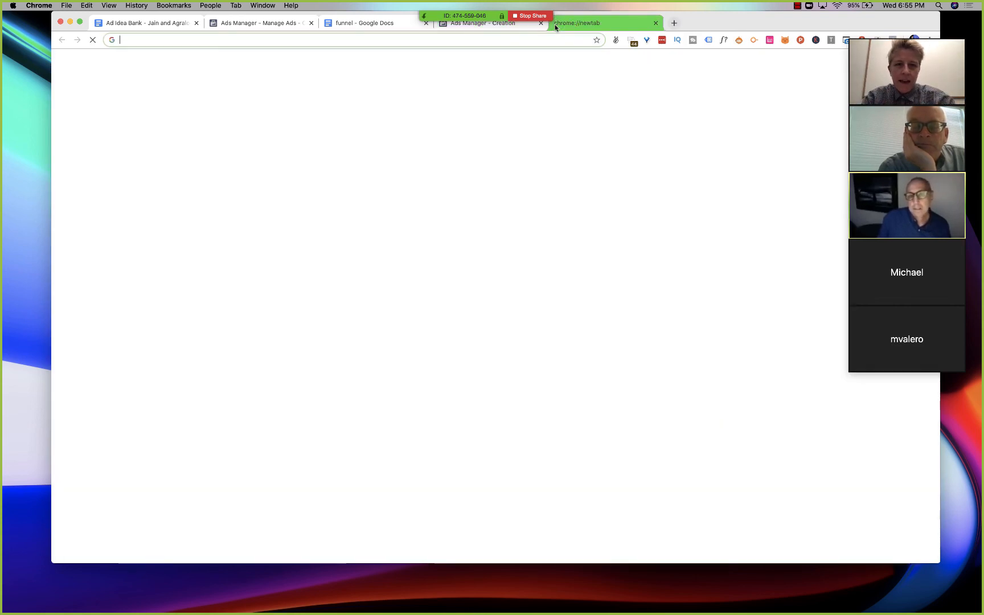
text(irrigation productss)
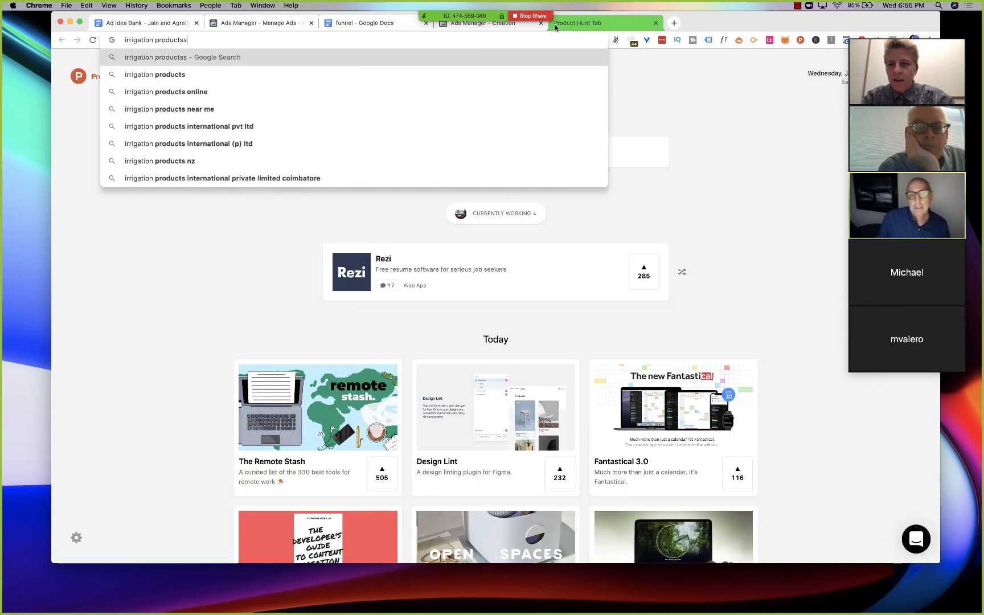
key(BackSpace)
key(Return)
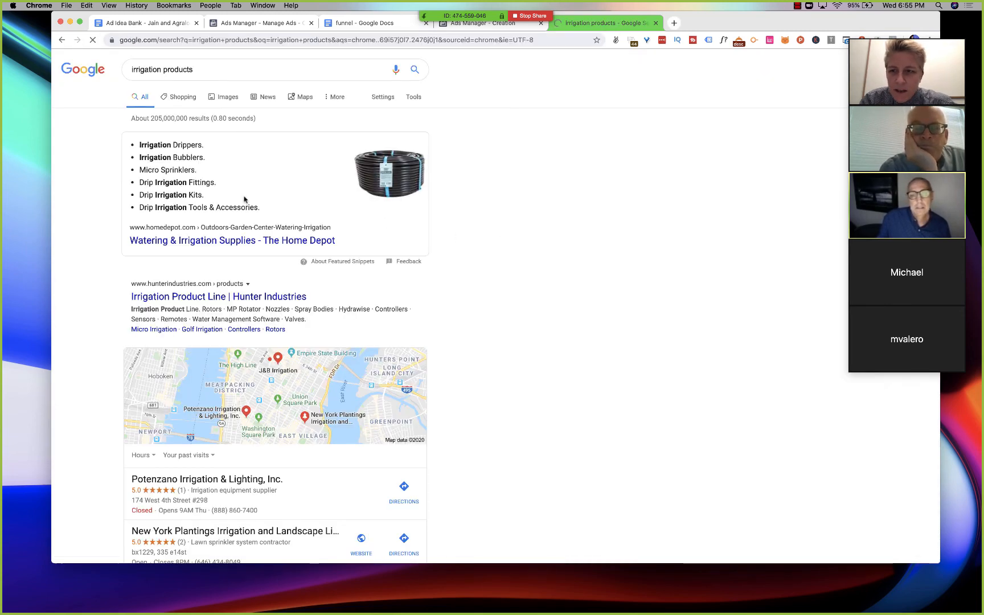
scroll(242, 315, down, 5)
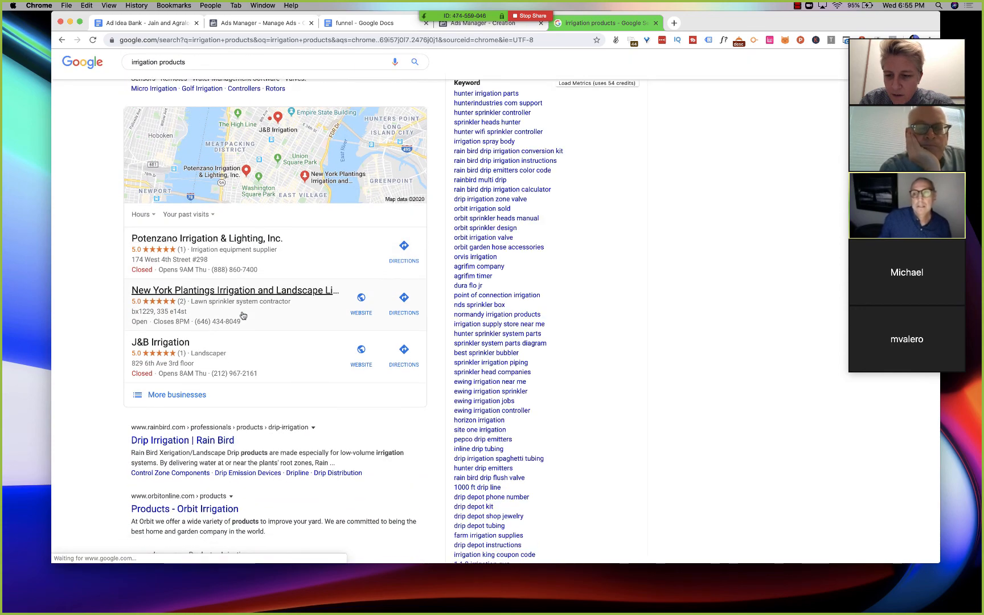
scroll(239, 308, up, 5)
- Search Google for "sprinkler" instead and open the sponsored Water Sprinkler System result from my-lawnsprinklers.com
click(197, 70)
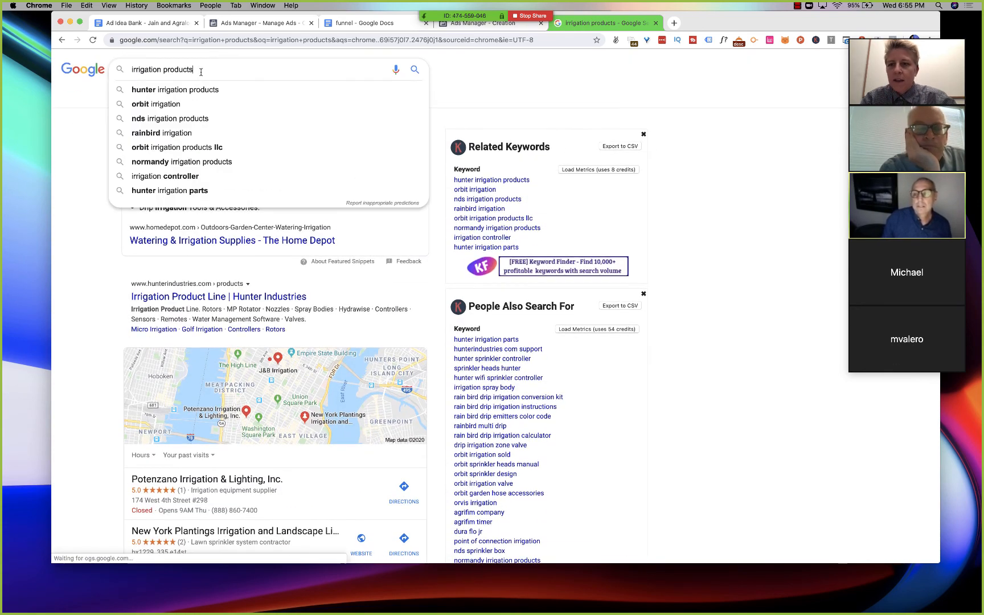
double_click(134, 70)
triple_click(134, 69)
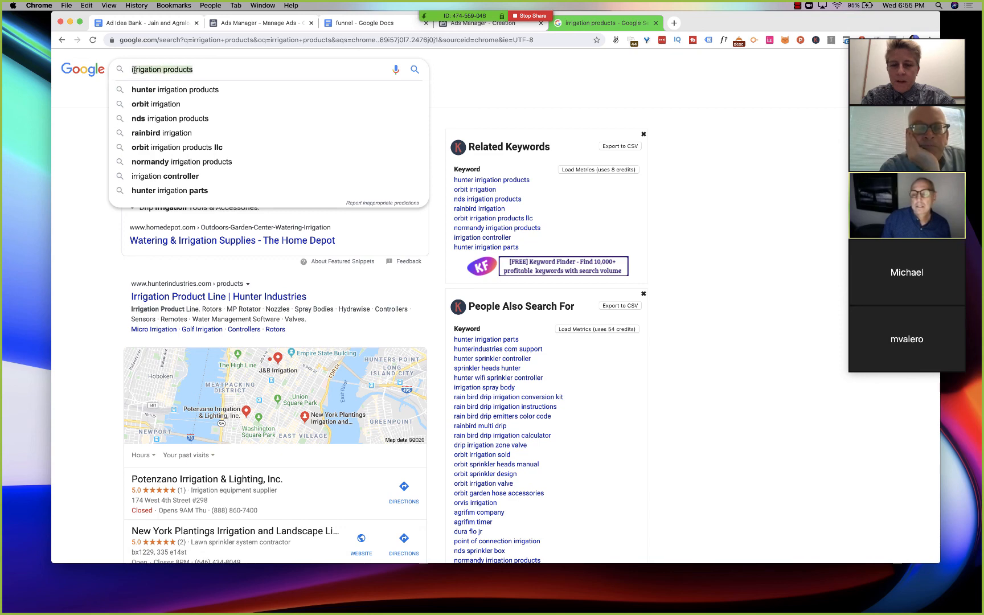
text(sprinkler)
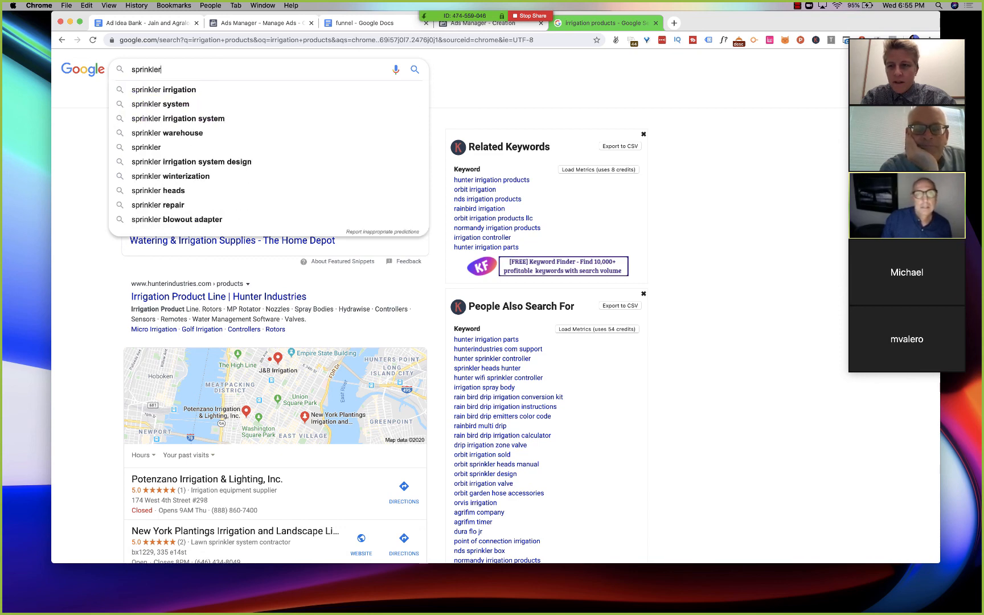
key(Return)
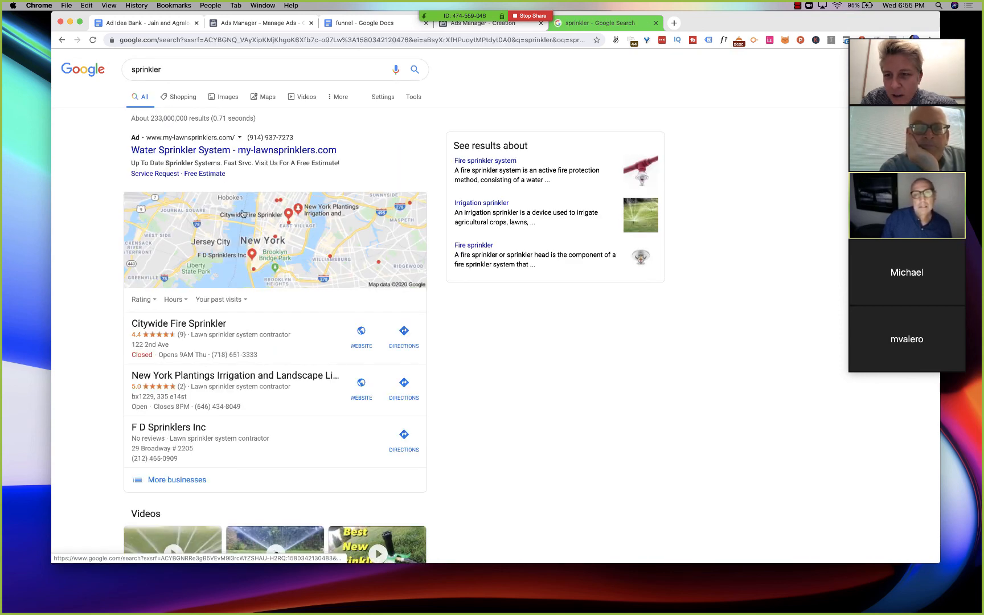
click(207, 157)
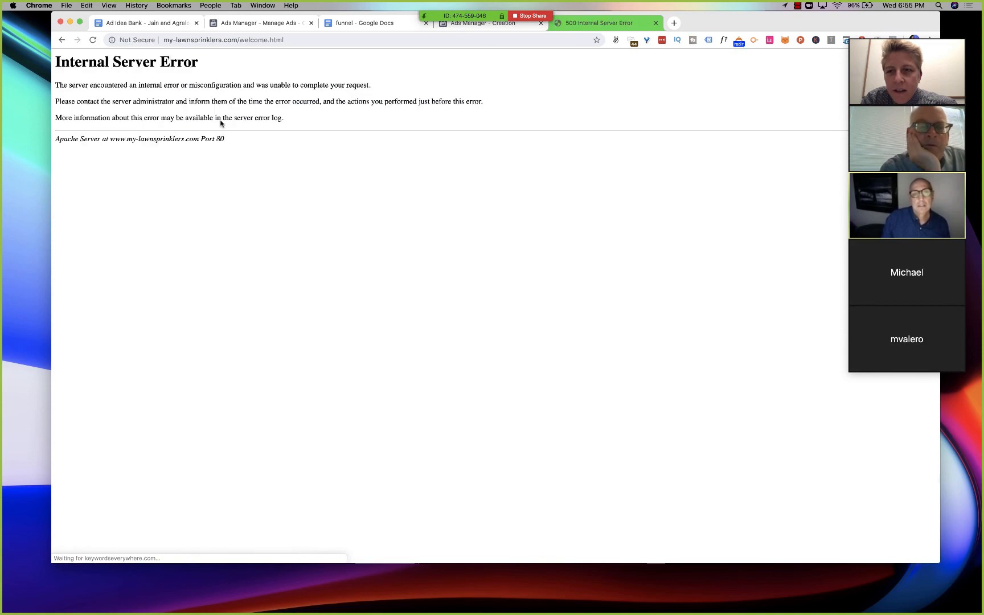
- Return to the sprinkler search results, look through them and examine the parameter string in the page's address
key(super+bracketleft)
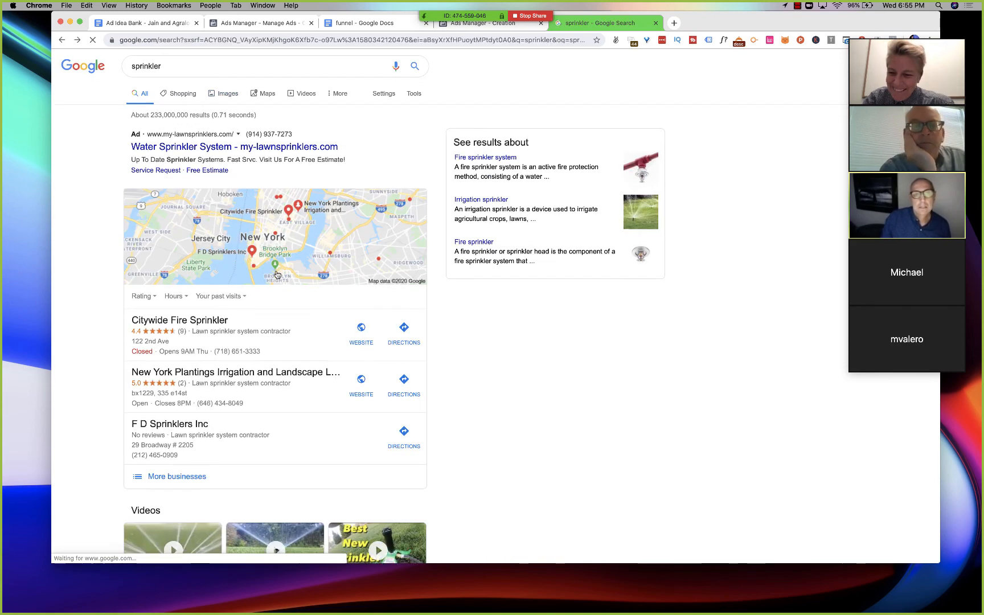
scroll(276, 274, down, 3)
scroll(276, 274, down, 5)
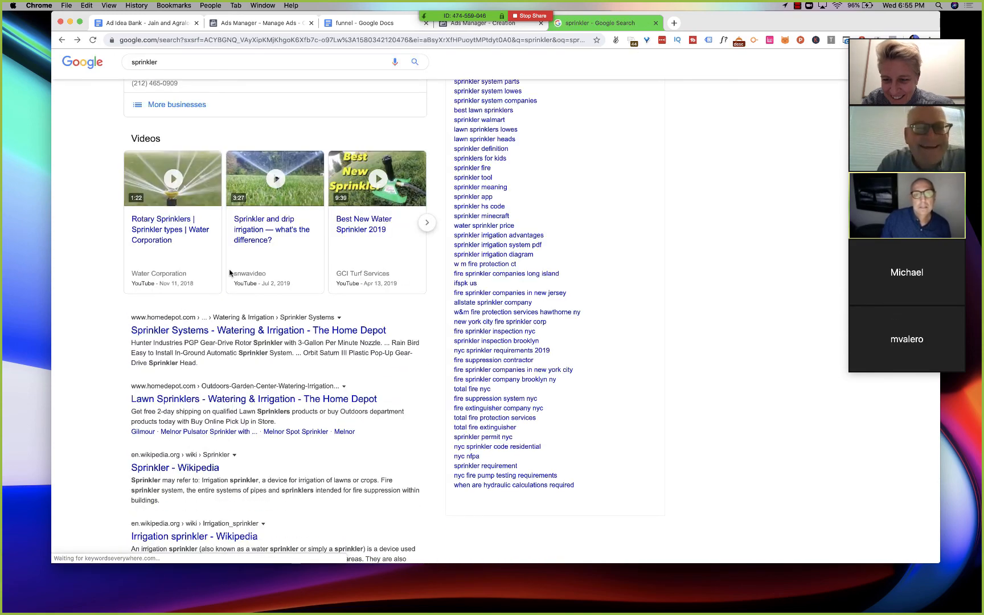
scroll(231, 274, up, 10)
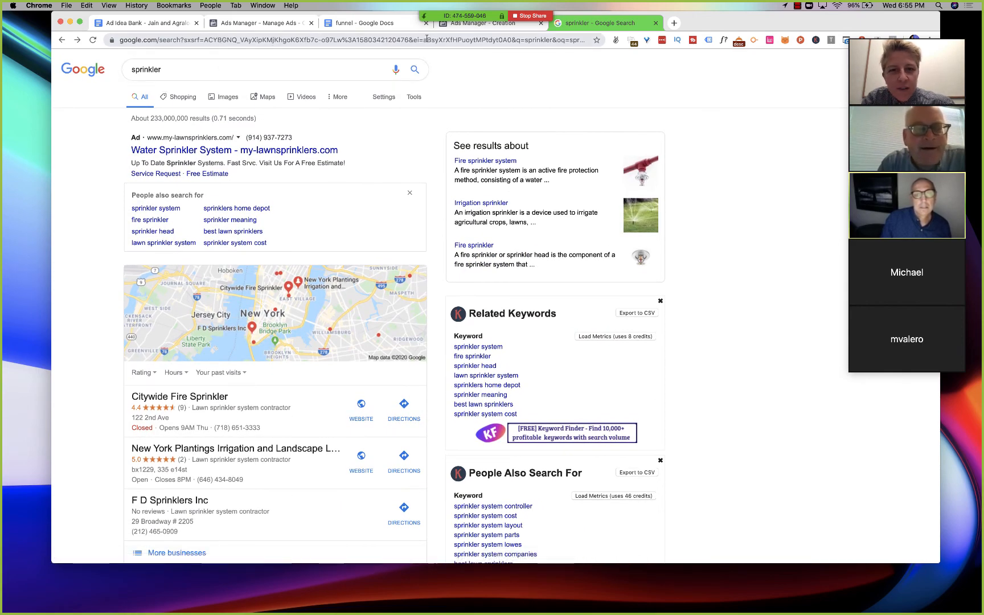
click(406, 45)
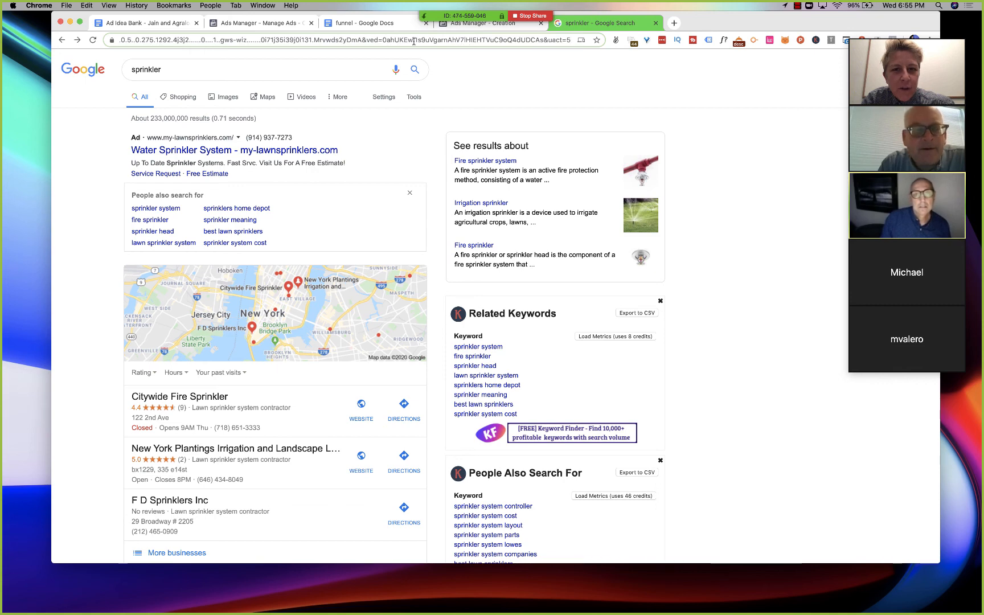
drag(414, 41, 558, 43)
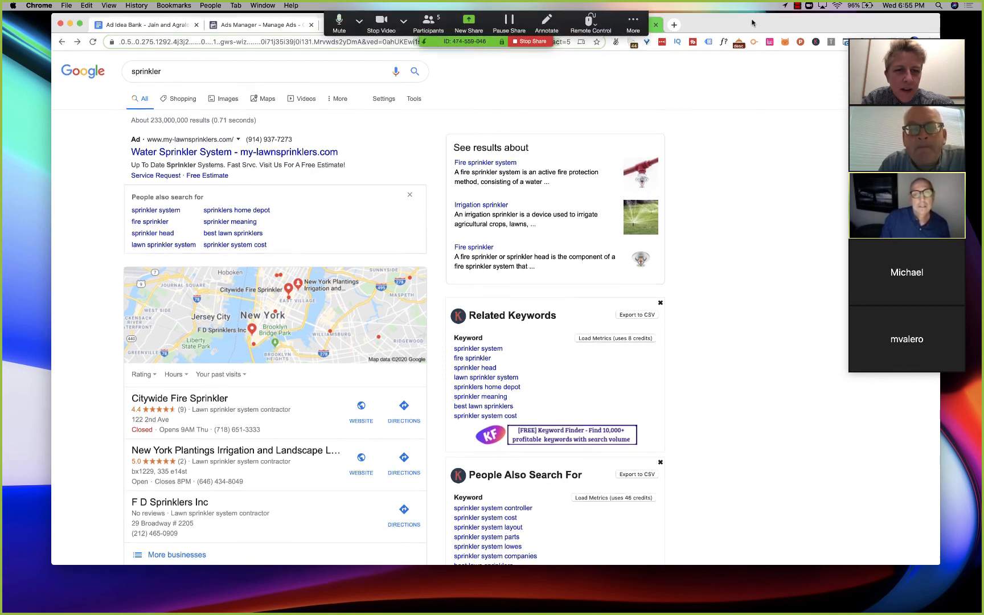
- Return to the ad's URL parameter form and set the campaign medium to {{site_source_name}}
mouse_move(752, 22)
mouse_down()
mouse_move(752, 63)
mouse_move(735, 25)
mouse_up()
click(485, 62)
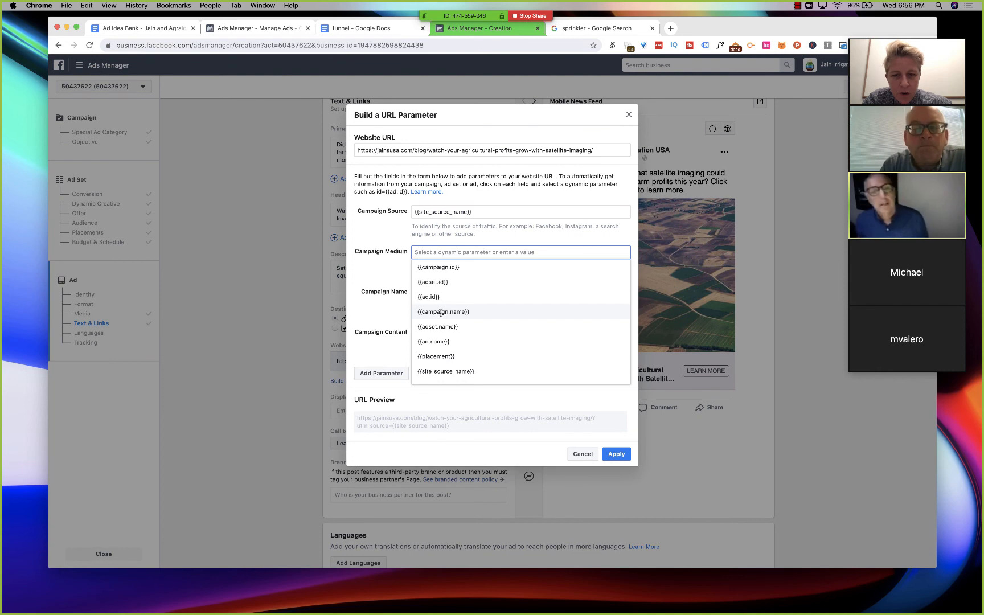
click(444, 372)
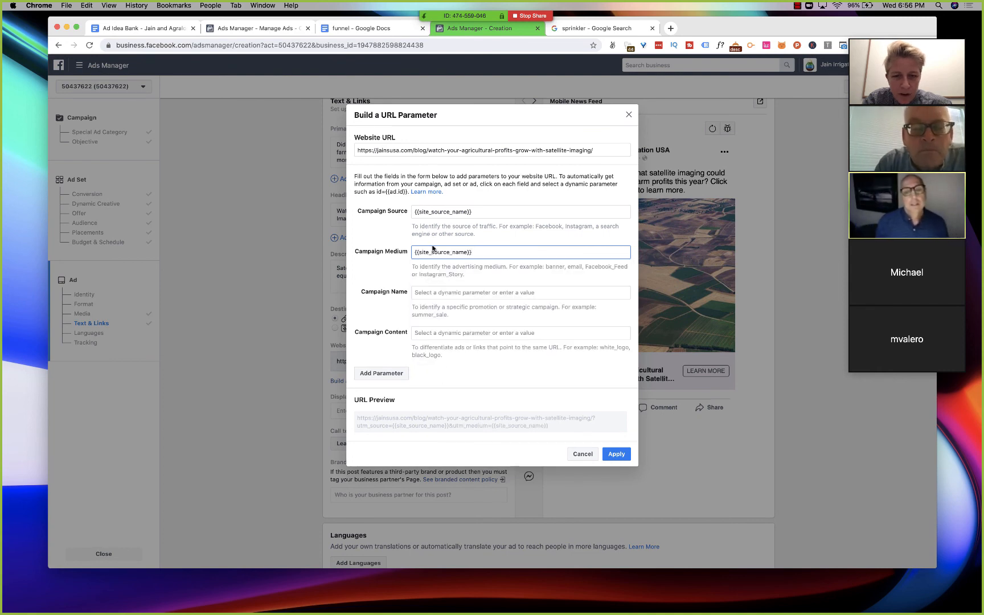
- Set the campaign name parameter to the dynamic value {{campaign.name}}
click(438, 292)
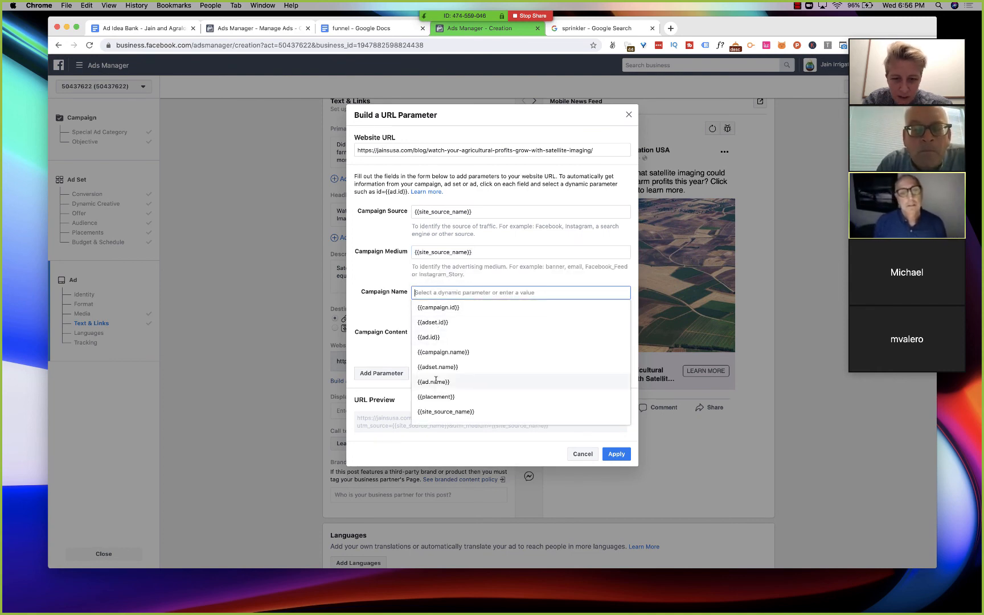
click(436, 353)
click(433, 332)
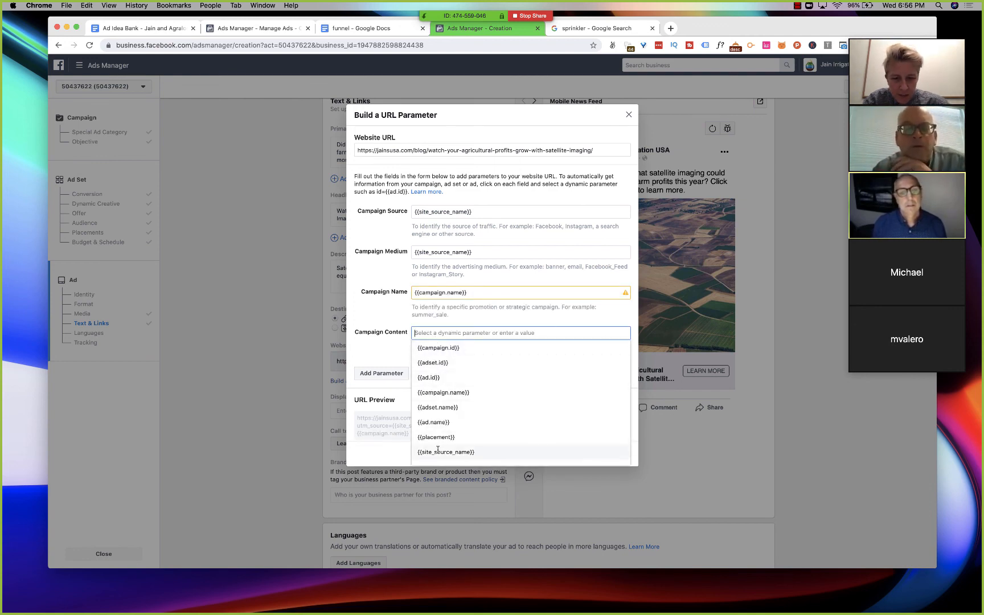
click(429, 247)
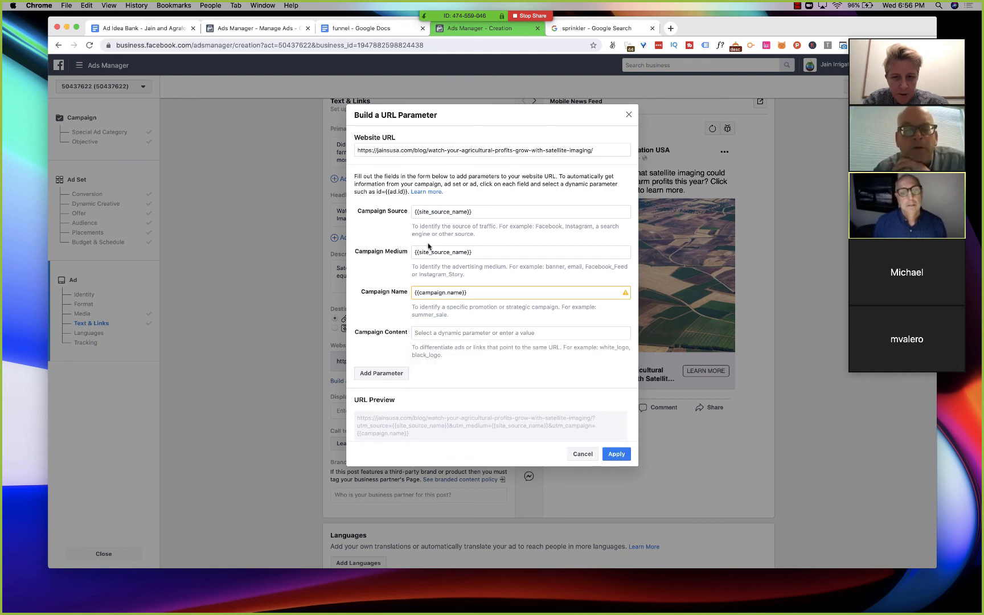
- Clear the campaign medium parameter and choose {{site_source_name}} for it again
triple_click(430, 249)
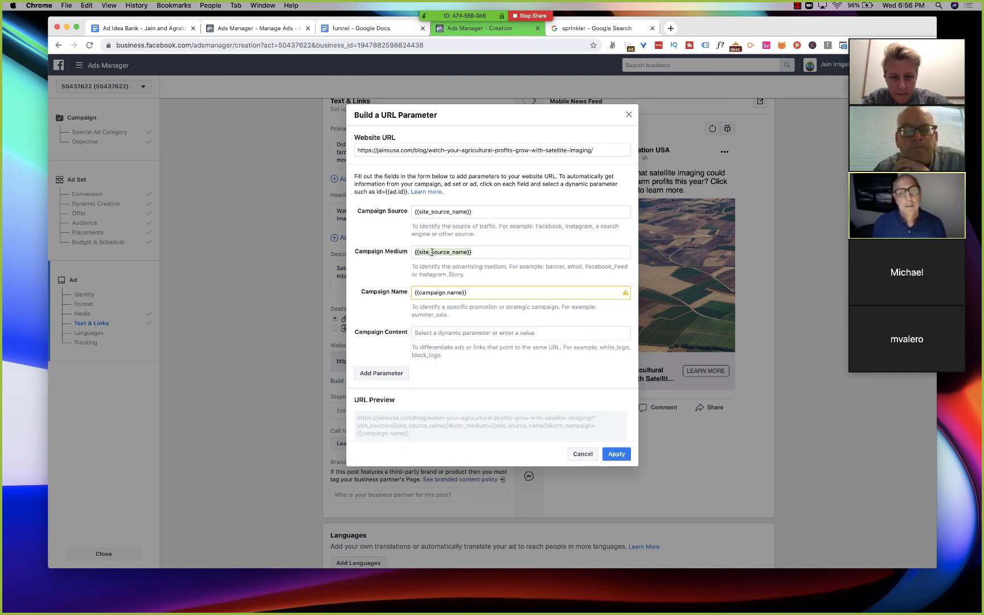
click(432, 253)
click(475, 253)
key(BackSpace)
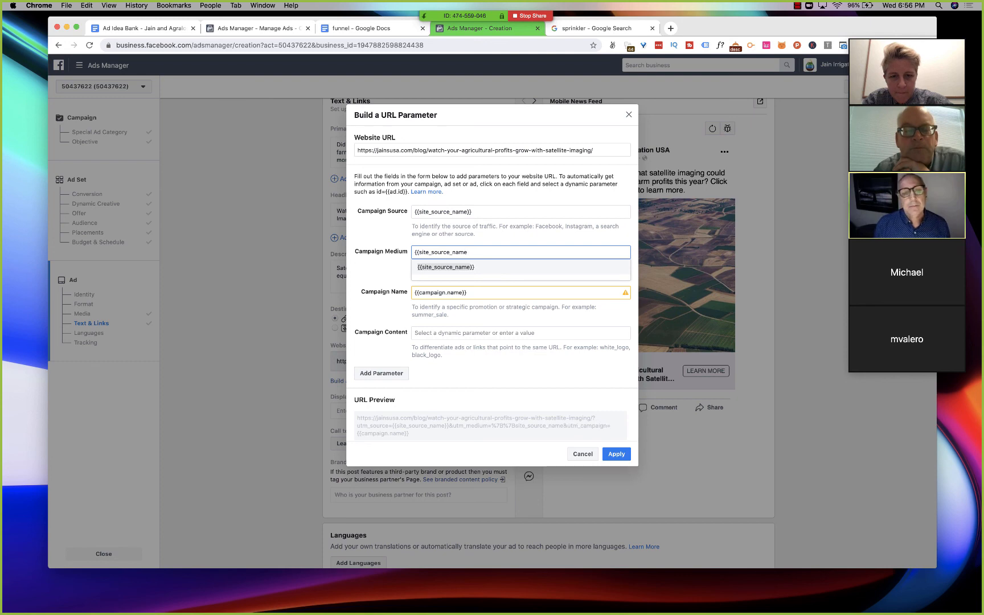
key(BackSpace)
key(BackSpace)
key(BackSpace)
key(BackSpace)
key(BackSpace)
key(BackSpace)
key(BackSpace)
key(BackSpace)
key(BackSpace)
key(BackSpace)
key(BackSpace)
key(BackSpace)
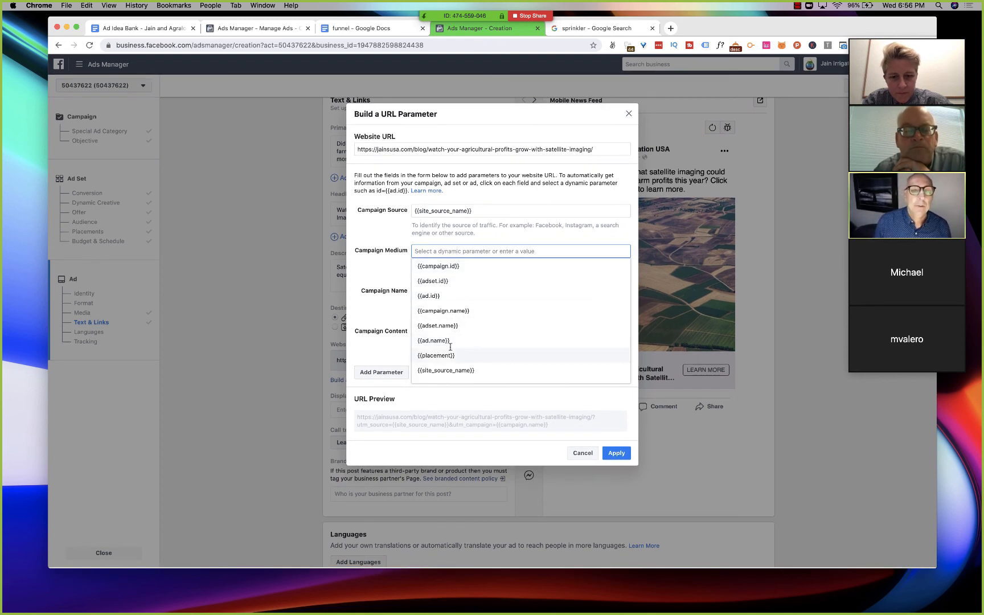
click(449, 372)
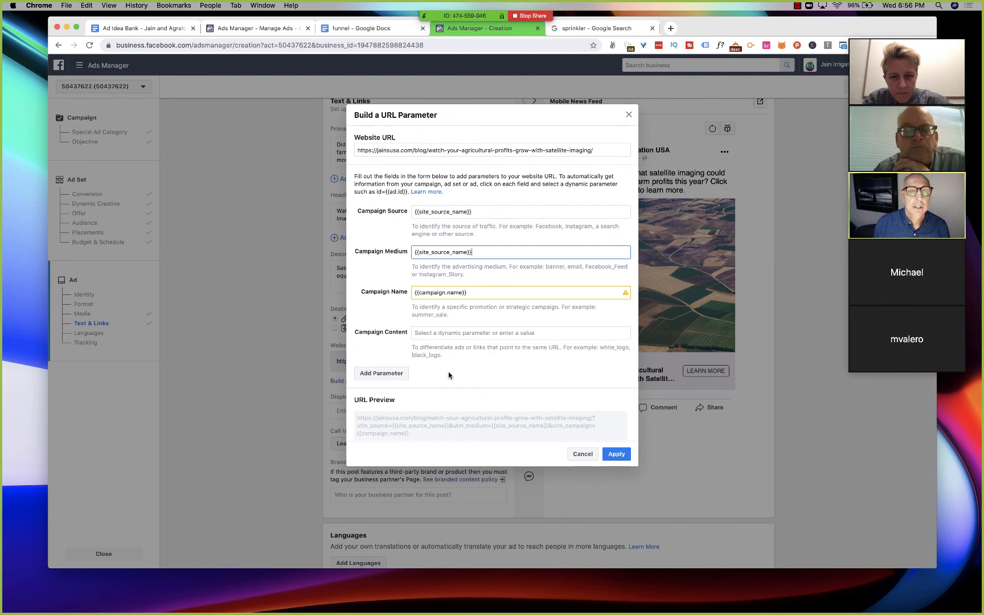
- Set the campaign content parameter to {{adset.name}} and apply the URL parameters to the ad's website URL
click(440, 340)
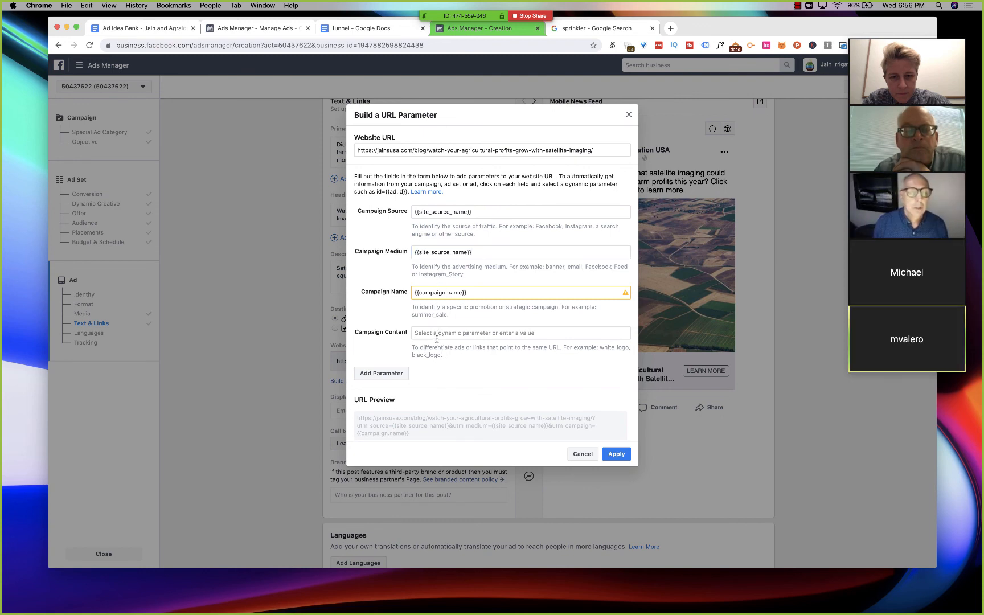
click(438, 334)
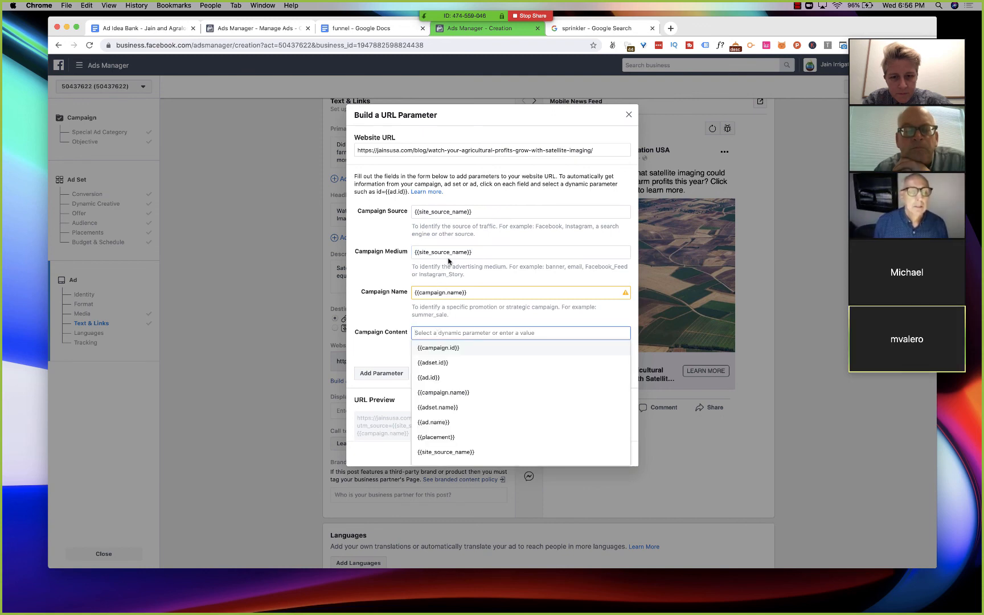
click(443, 408)
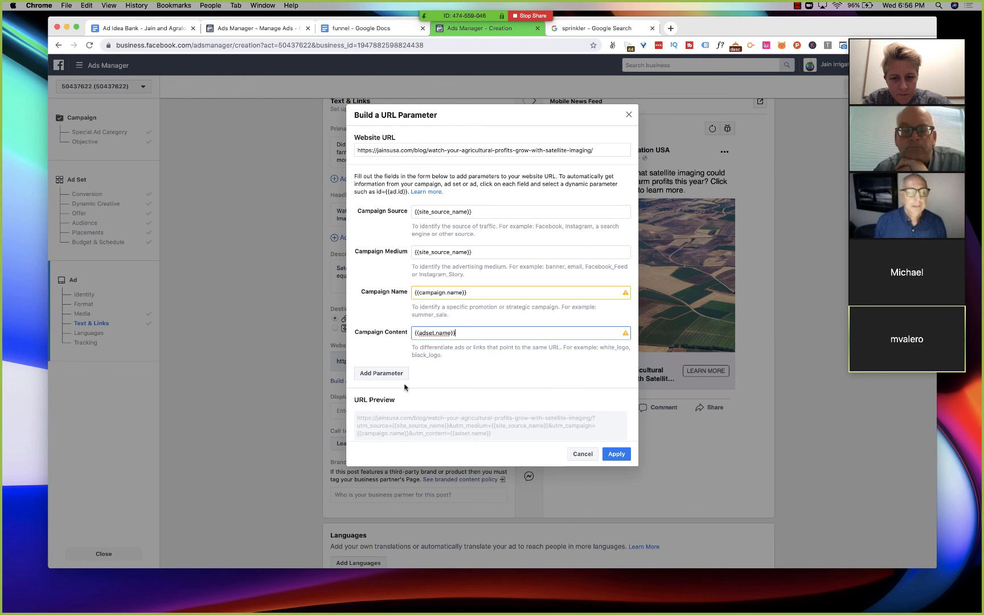
click(612, 456)
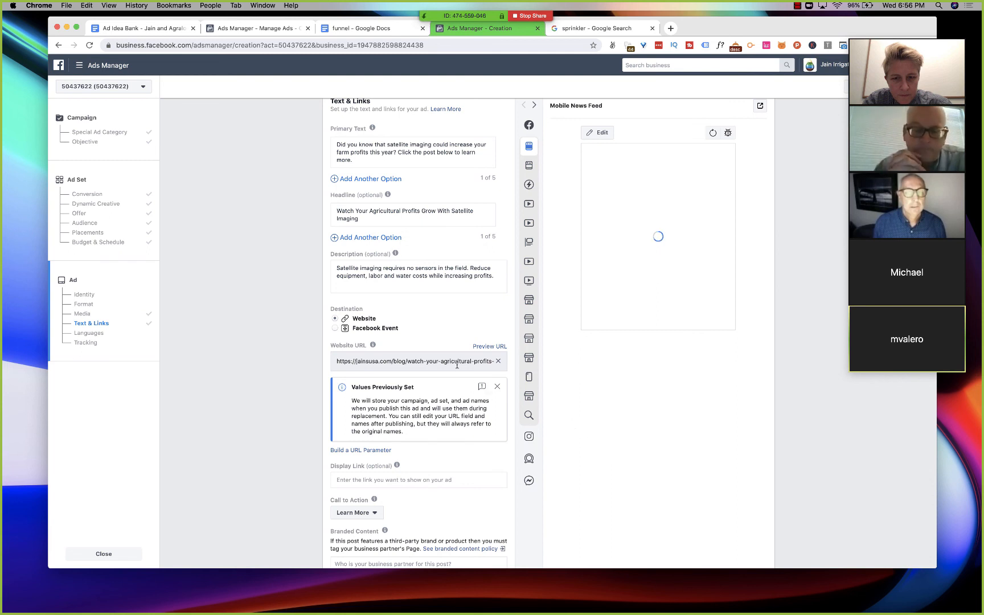
- Review the ad's text, website URL, call to action, languages and tracking settings together with the Mobile News Feed preview
scroll(457, 365, down, 3)
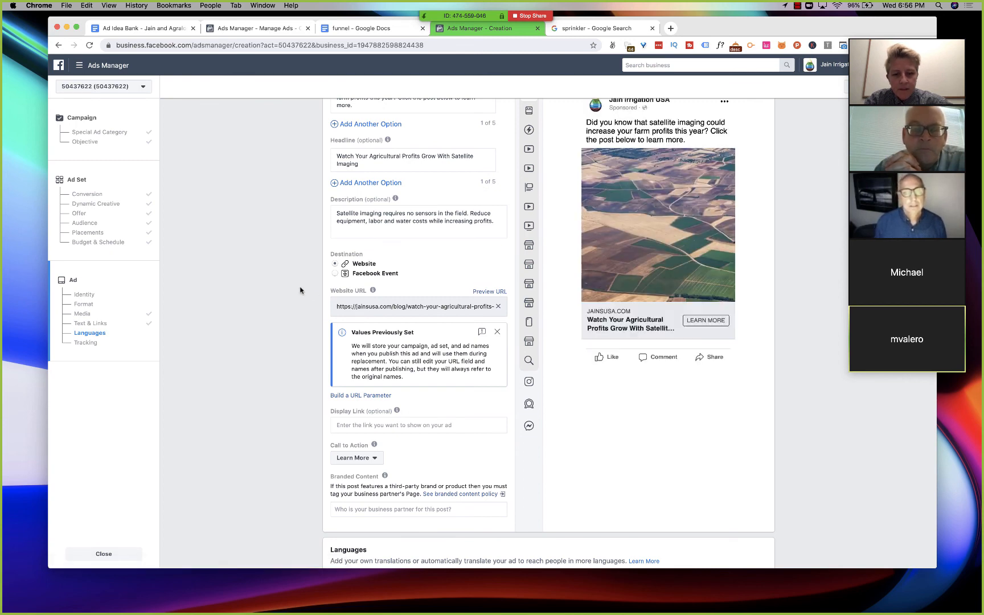
scroll(300, 290, down, 2)
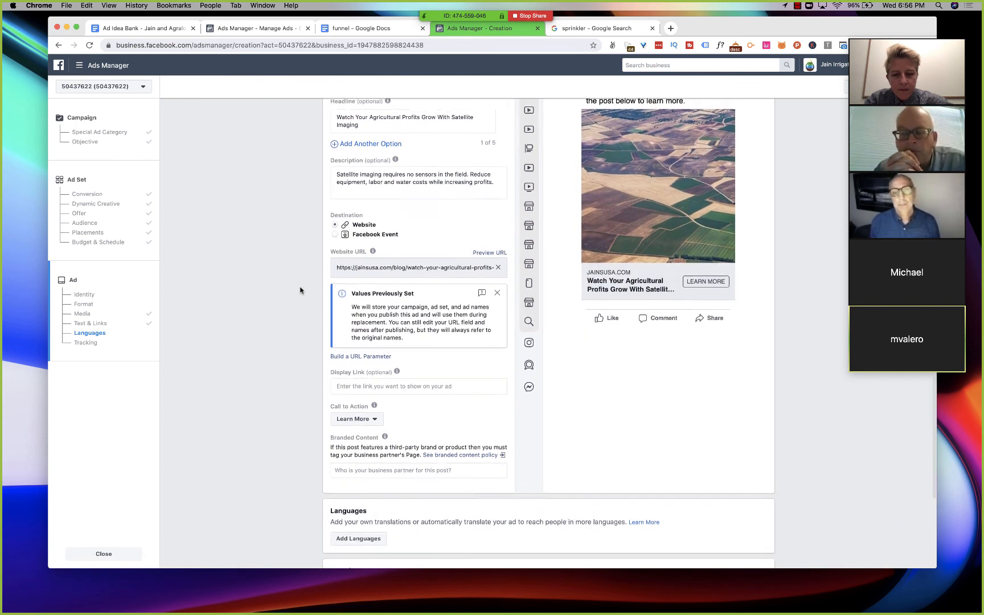
scroll(300, 291, up, 2)
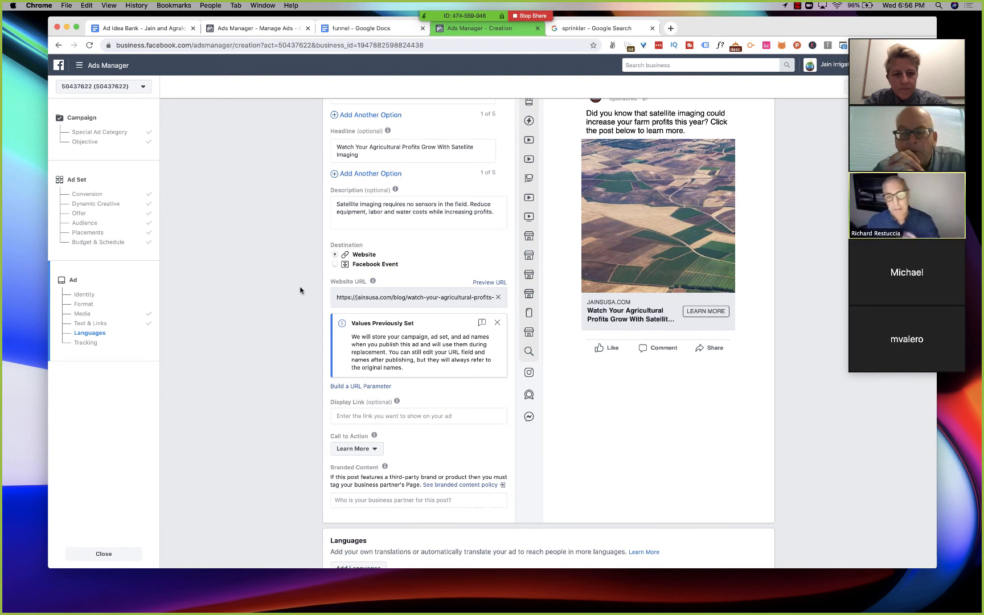
scroll(300, 291, up, 5)
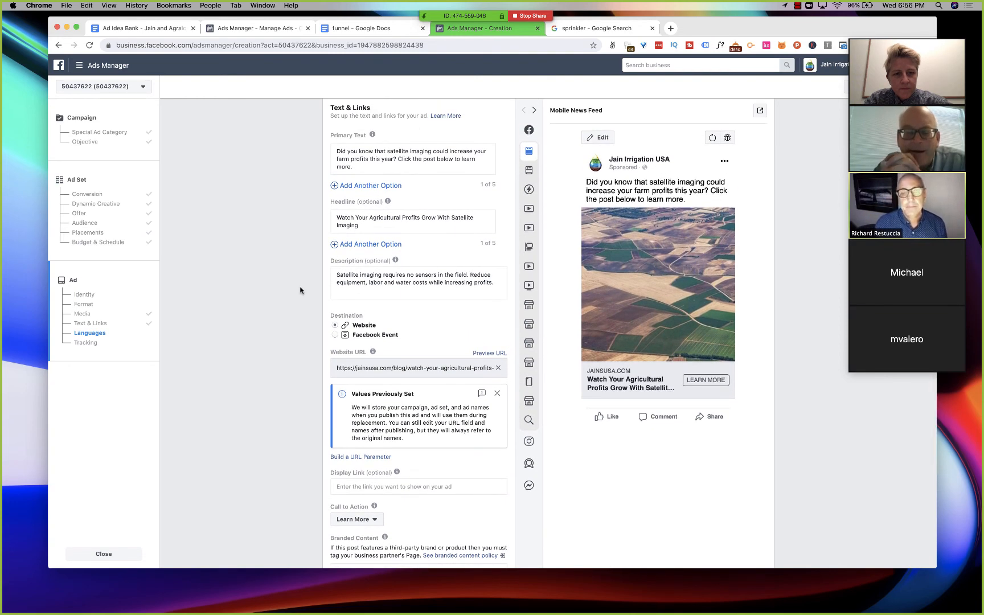
scroll(300, 291, down, 1)
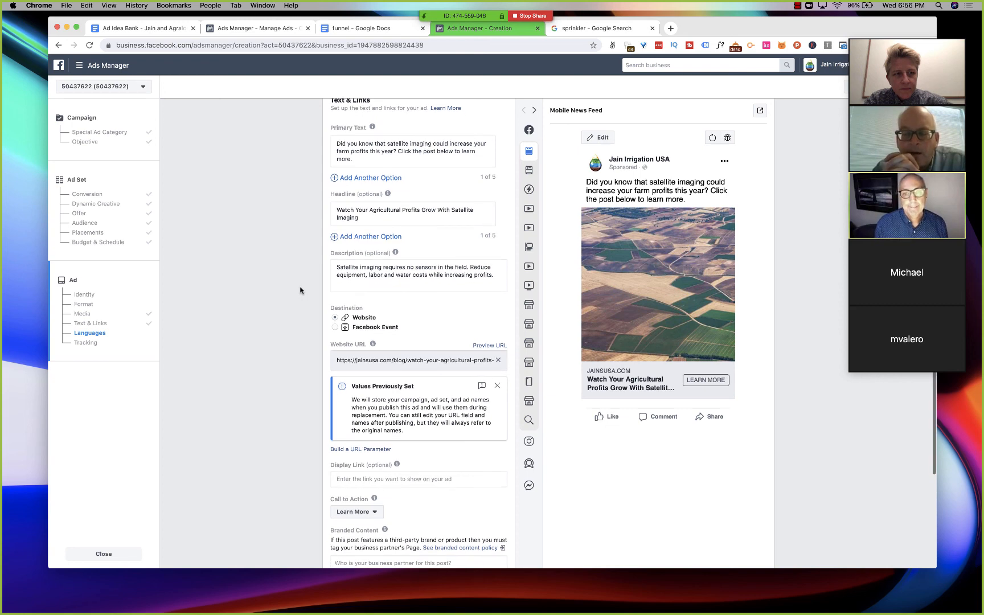
scroll(300, 290, down, 2)
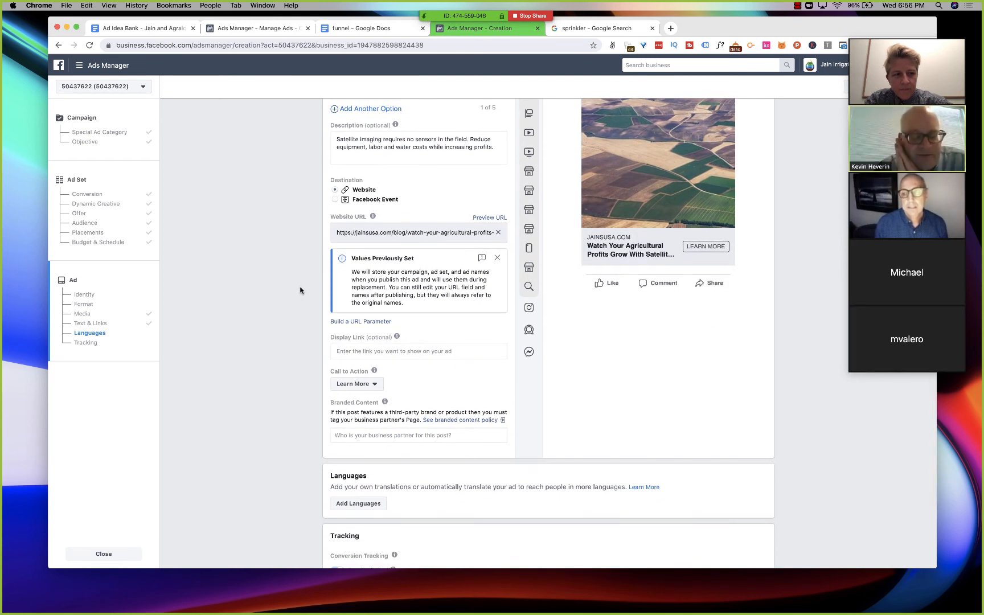
scroll(300, 290, up, 3)
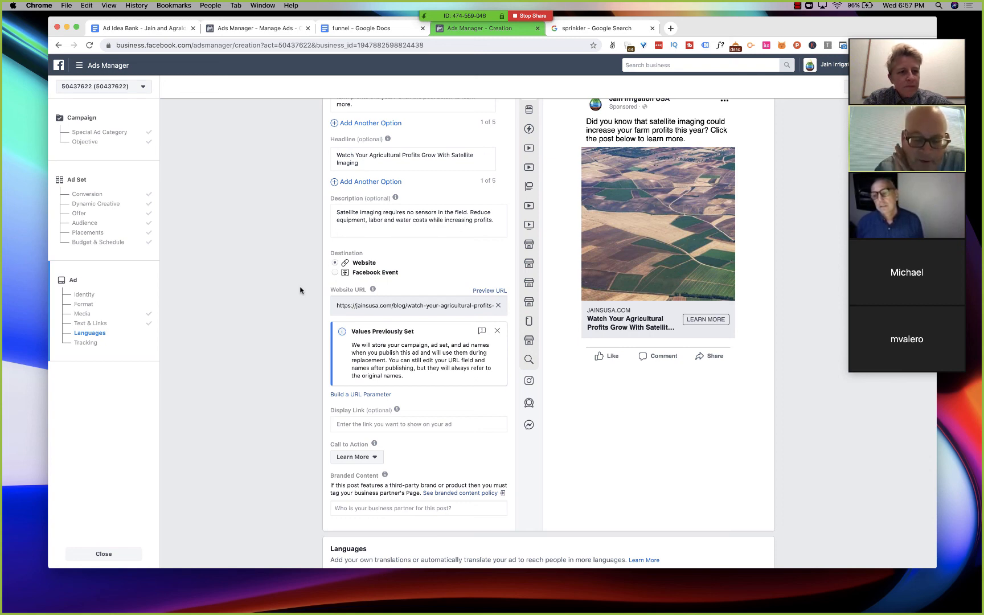
scroll(297, 291, down, 1)
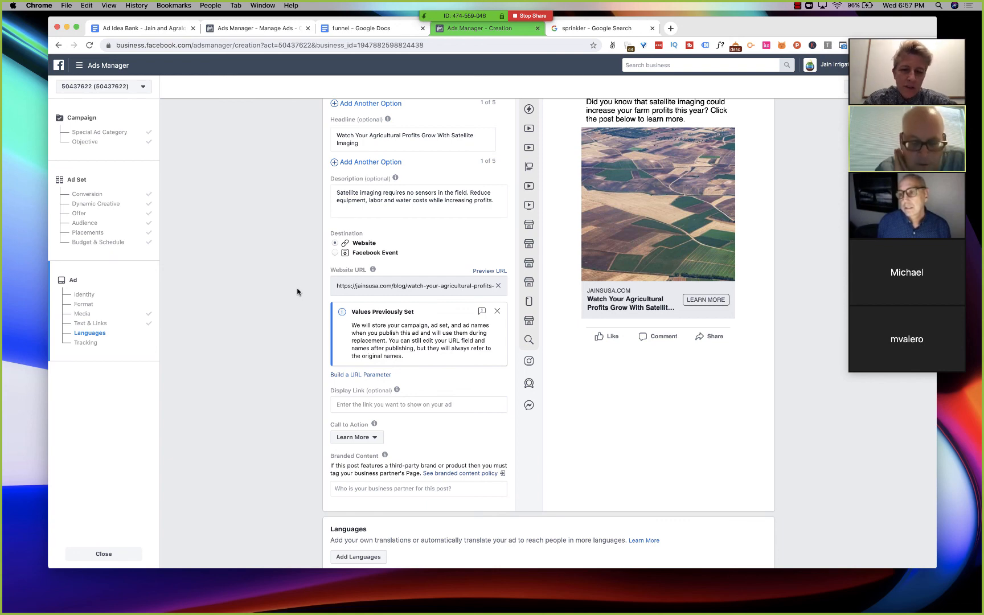
scroll(297, 292, down, 1)
scroll(297, 291, down, 1)
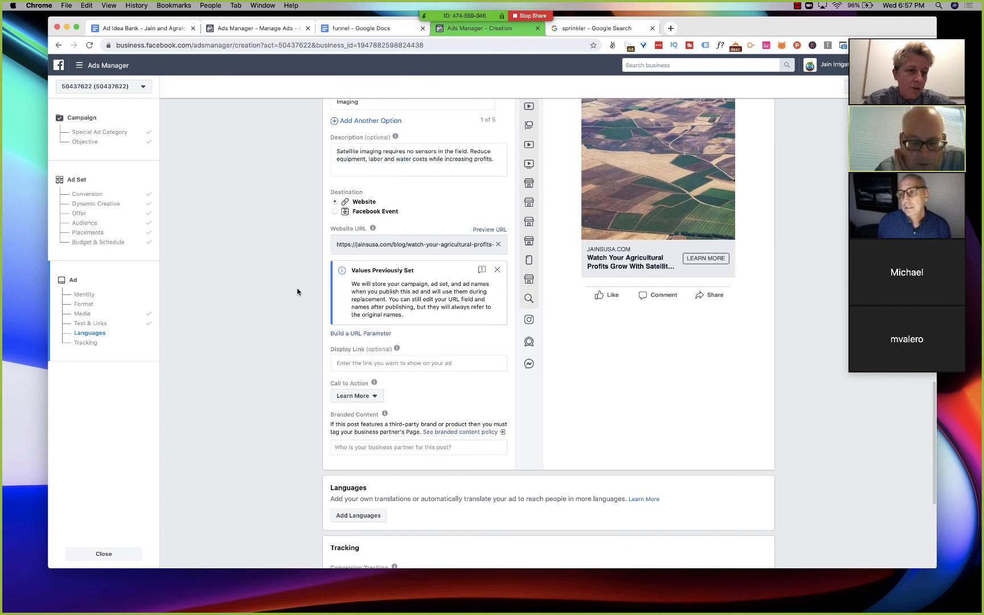
scroll(297, 291, down, 2)
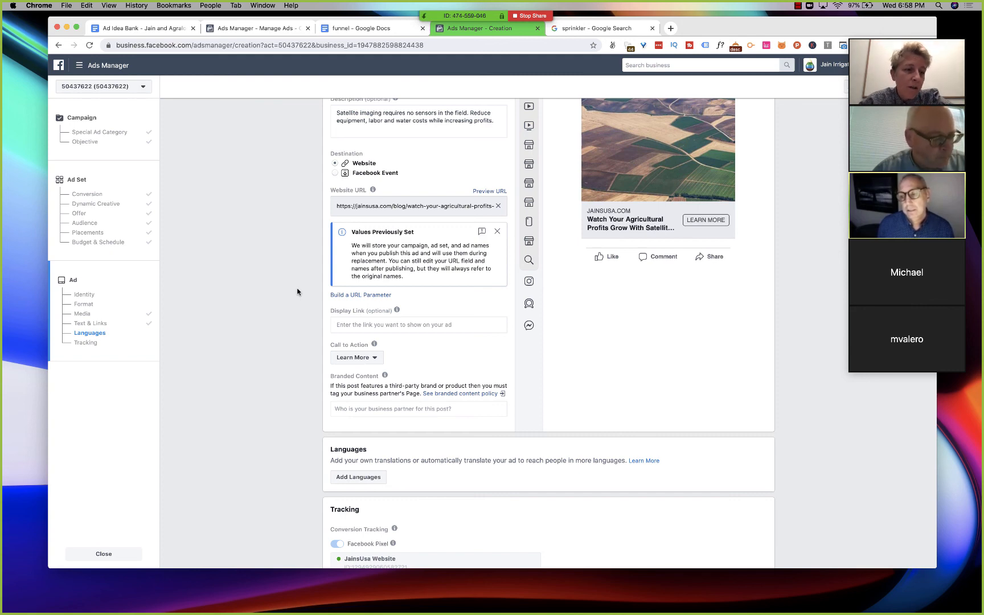
scroll(297, 292, down, 1)
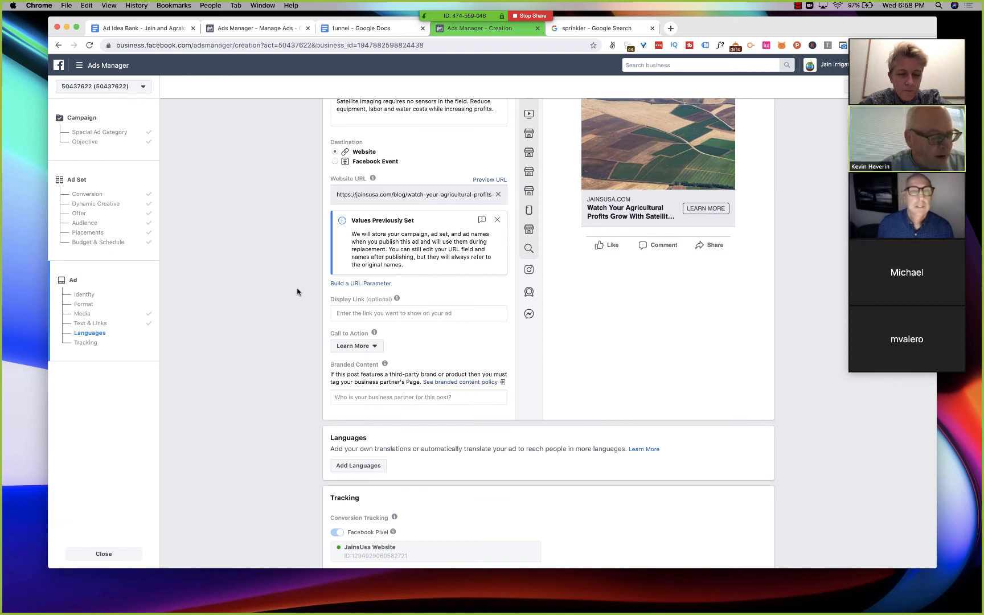
scroll(296, 292, down, 5)
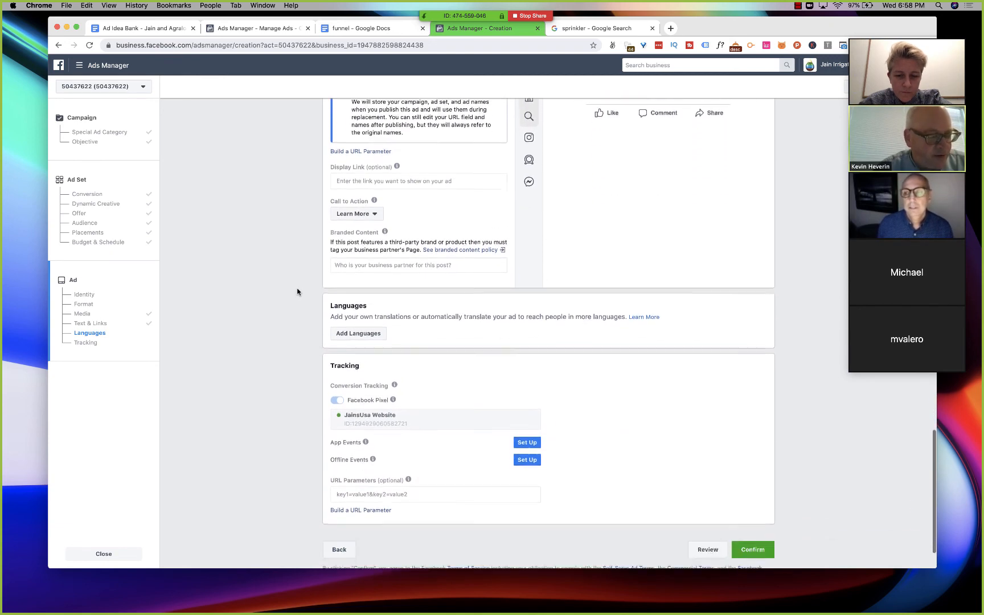
scroll(296, 291, up, 6)
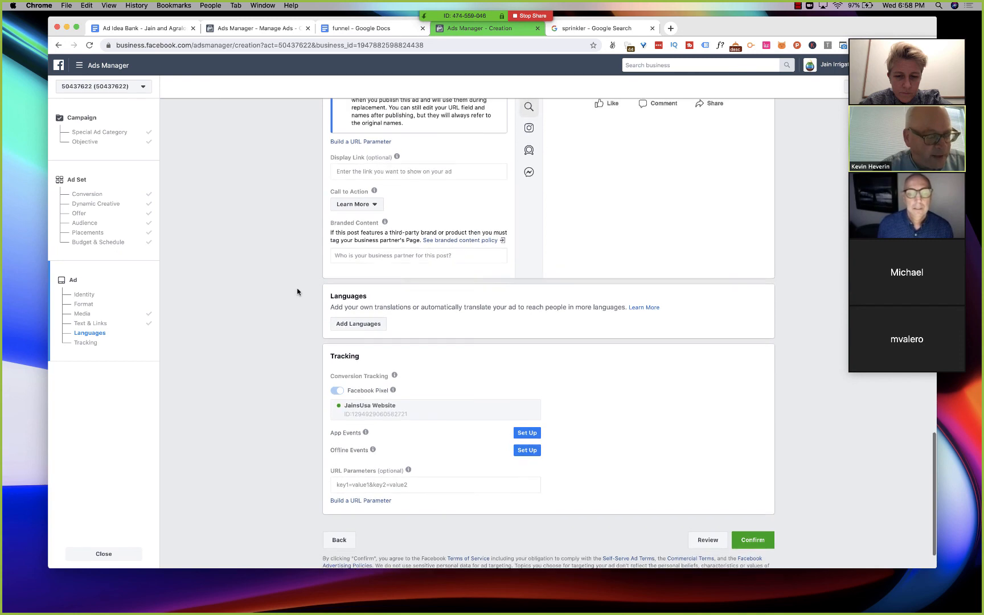
scroll(297, 292, up, 4)
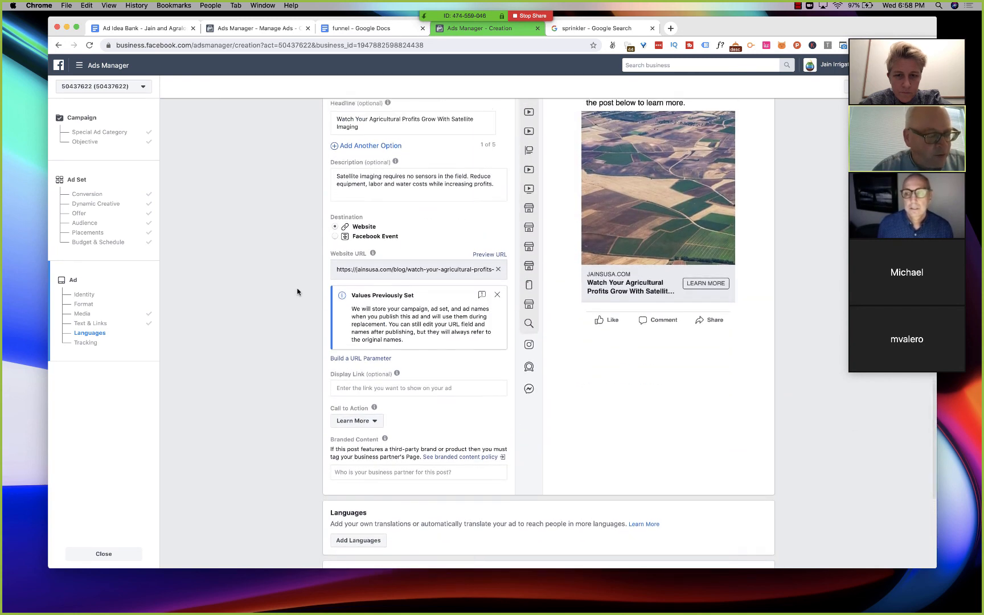
scroll(297, 292, up, 2)
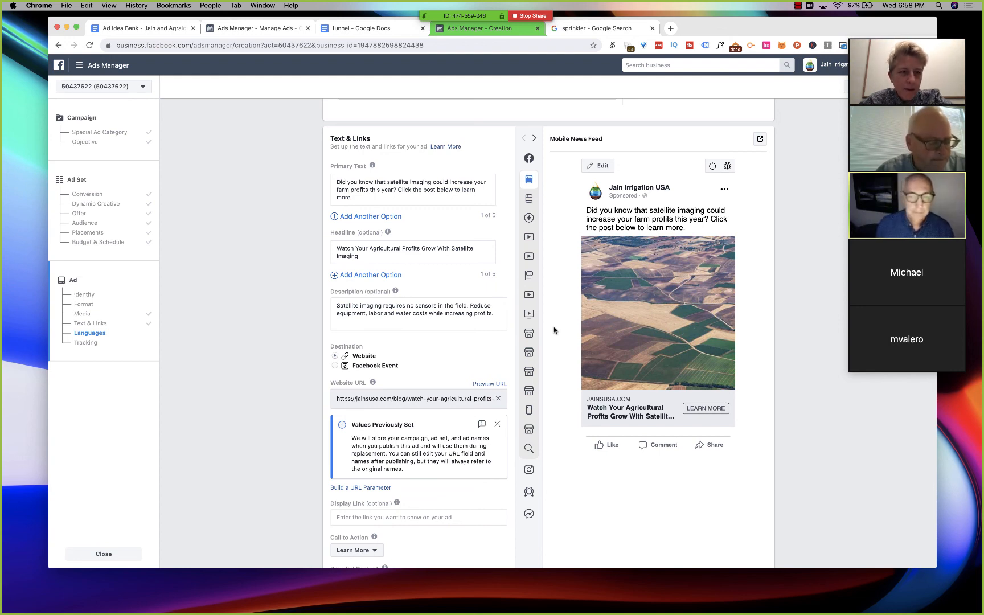
scroll(554, 331, down, 1)
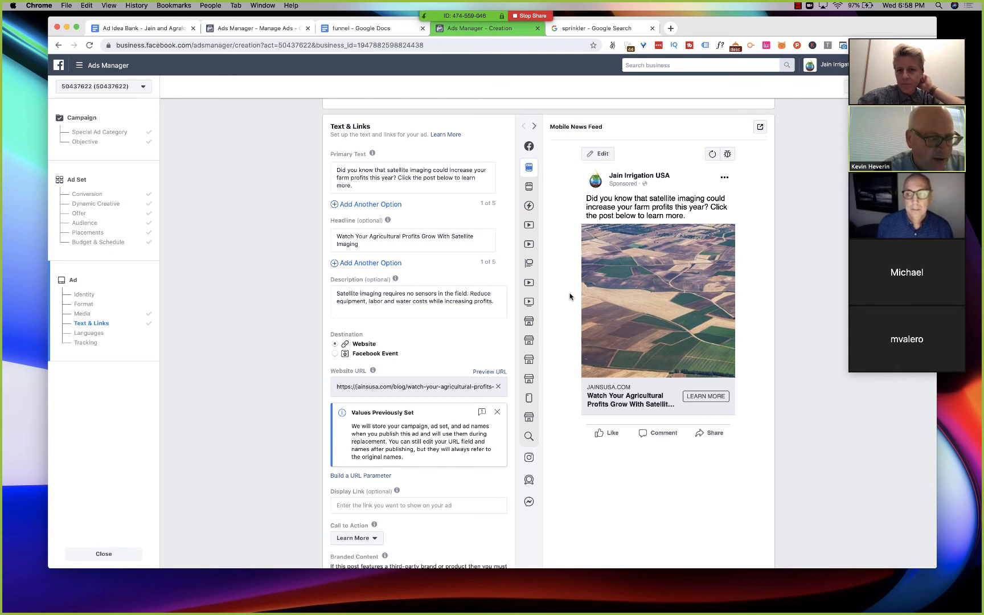
scroll(569, 296, down, 10)
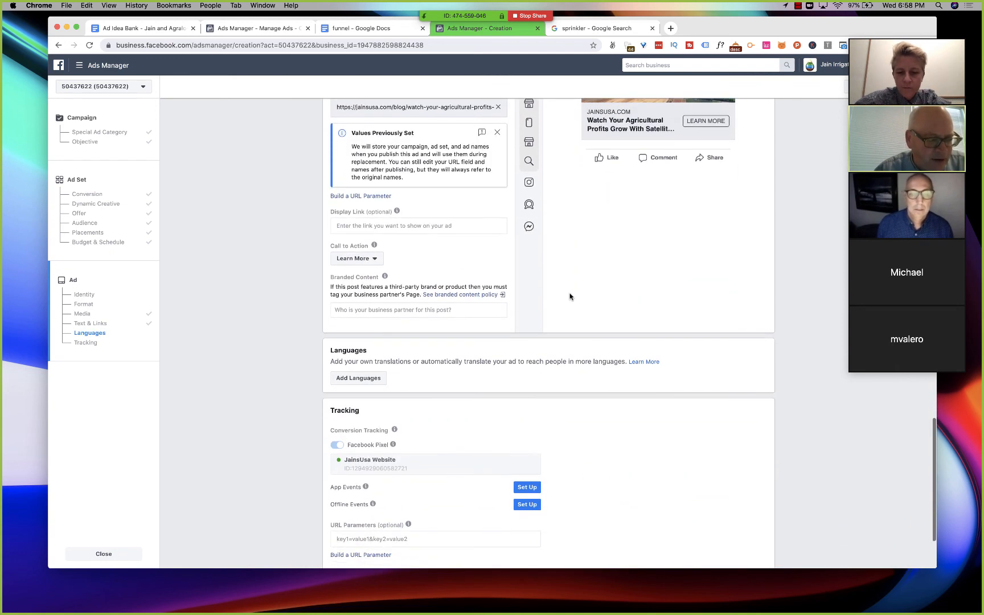
scroll(570, 296, down, 4)
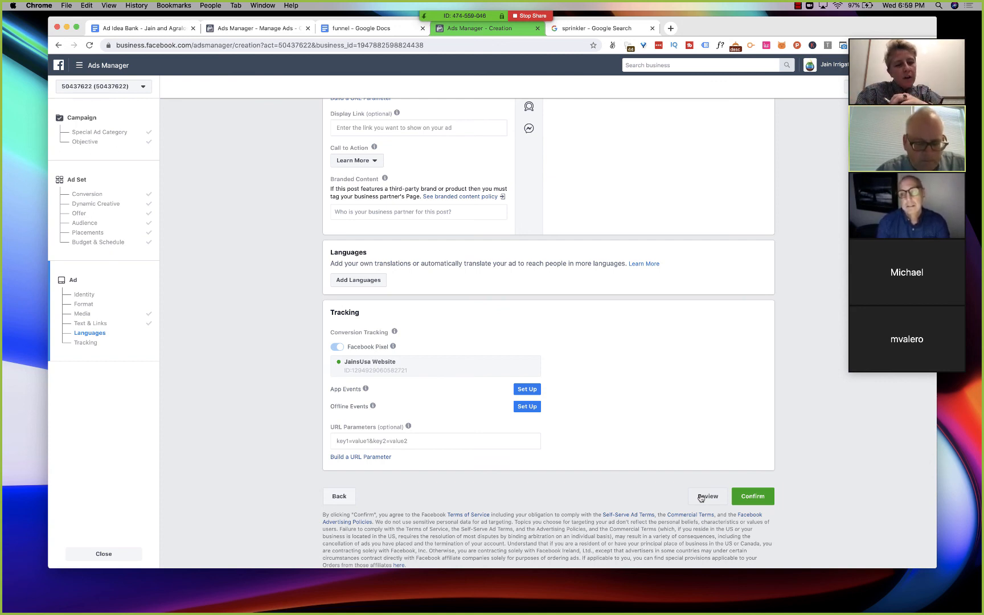
scroll(663, 389, up, 4)
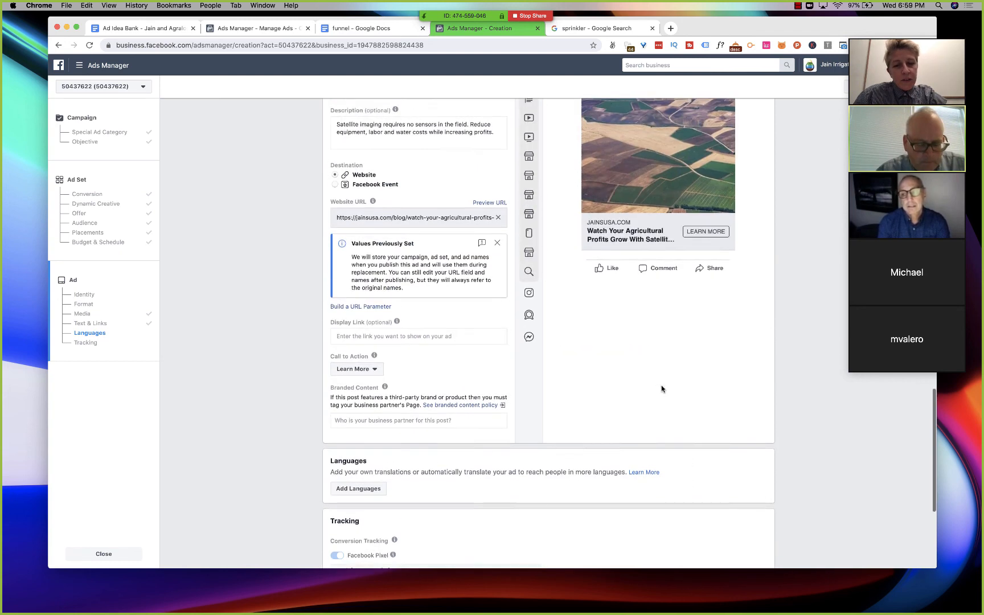
scroll(662, 387, up, 4)
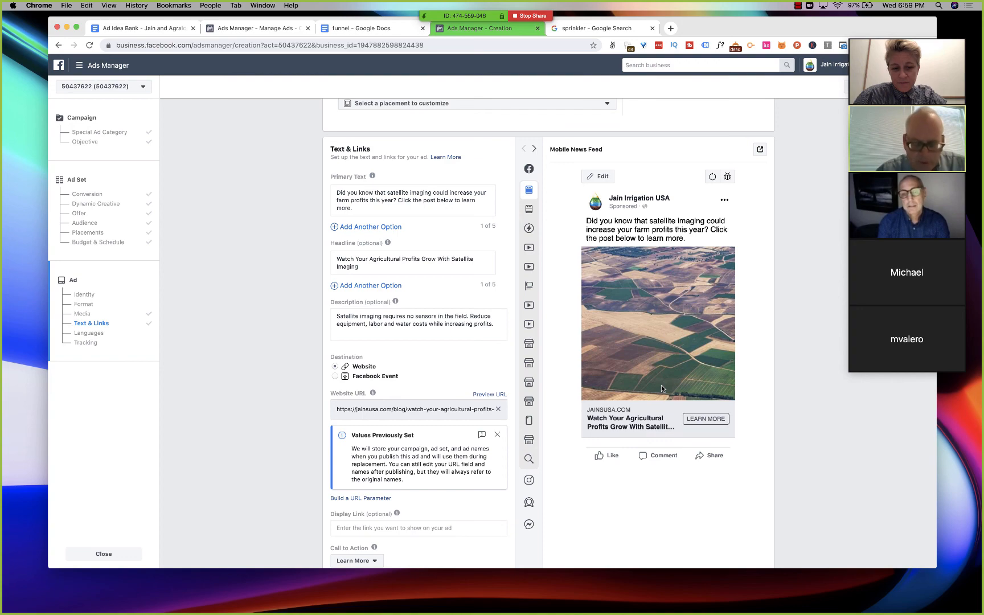
scroll(661, 385, down, 10)
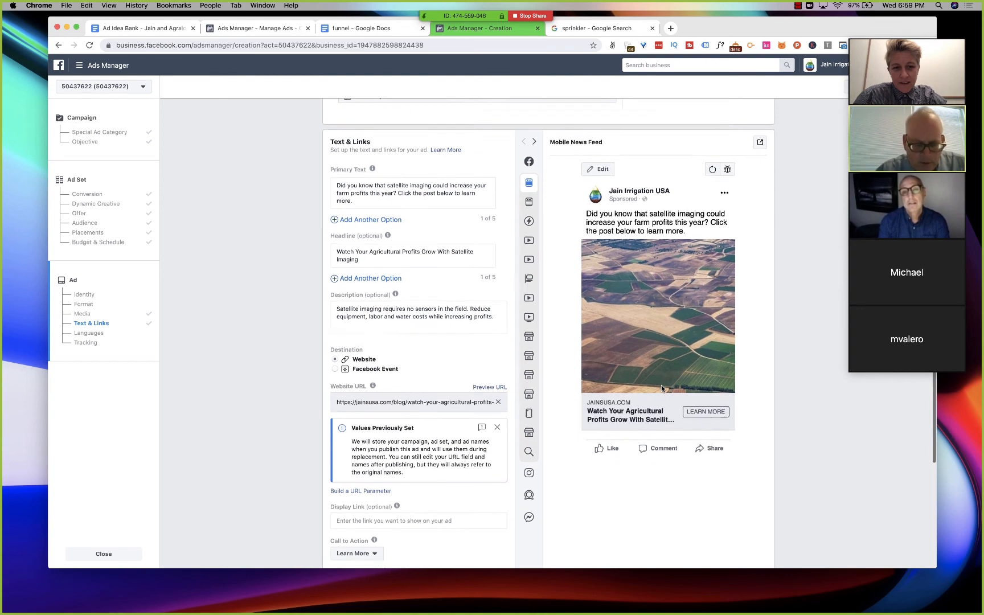
- Open the pre-confirmation review of the draft campaign and rename the campaign as TOF
click(698, 535)
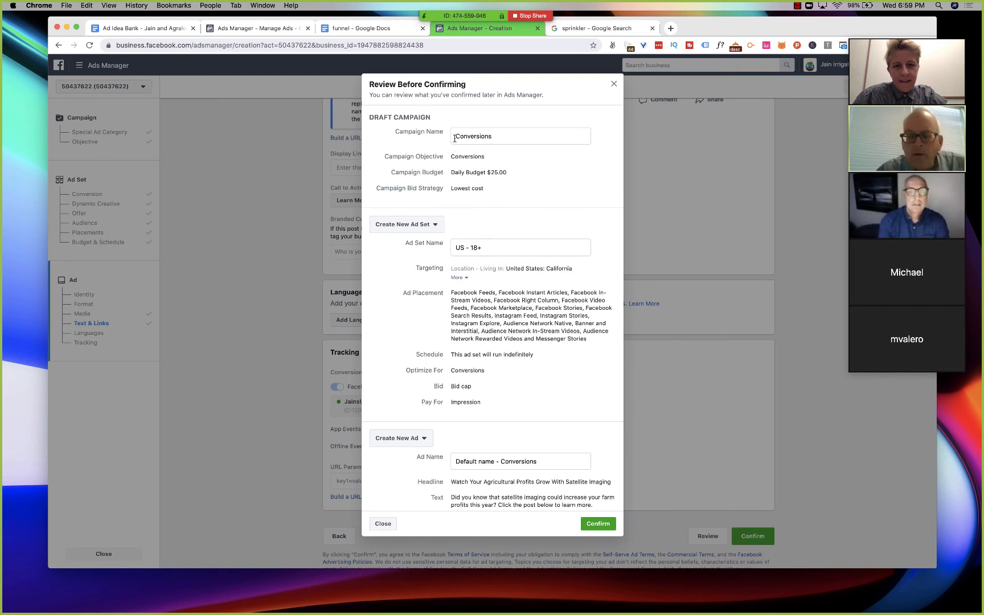
click(477, 133)
double_click(477, 134)
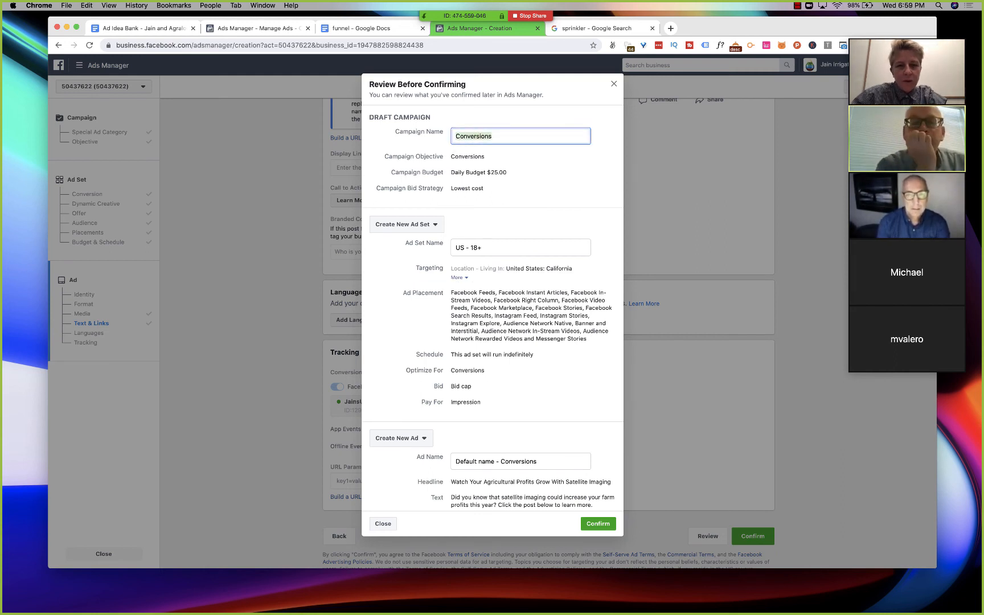
text(TOF)
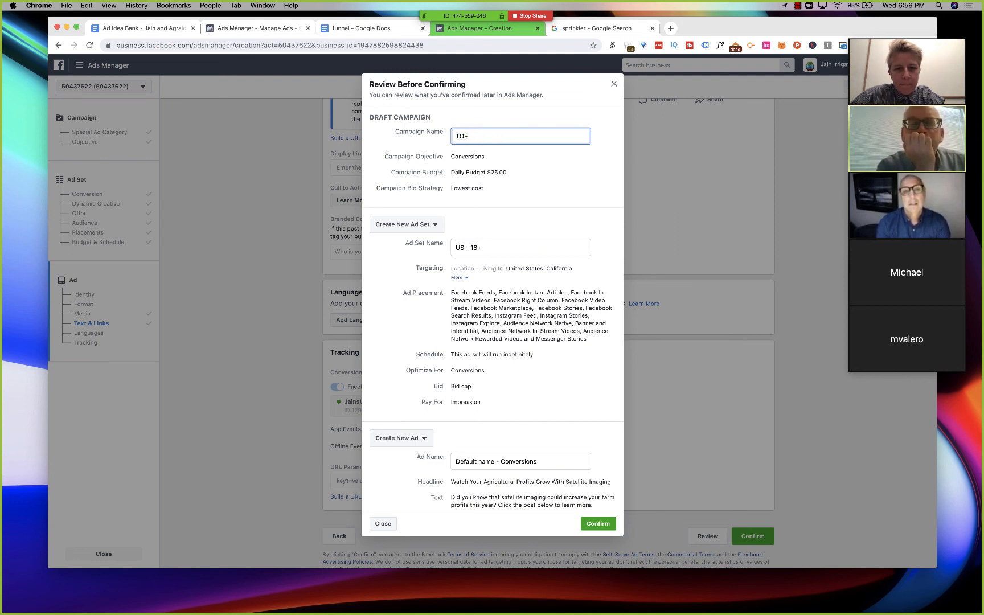
text( -)
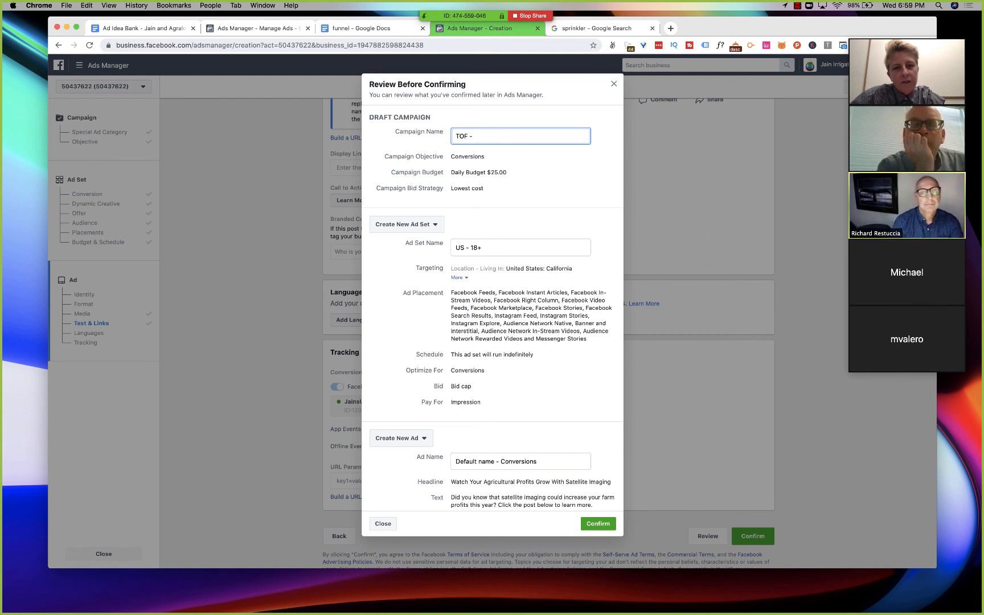
text( Agr)
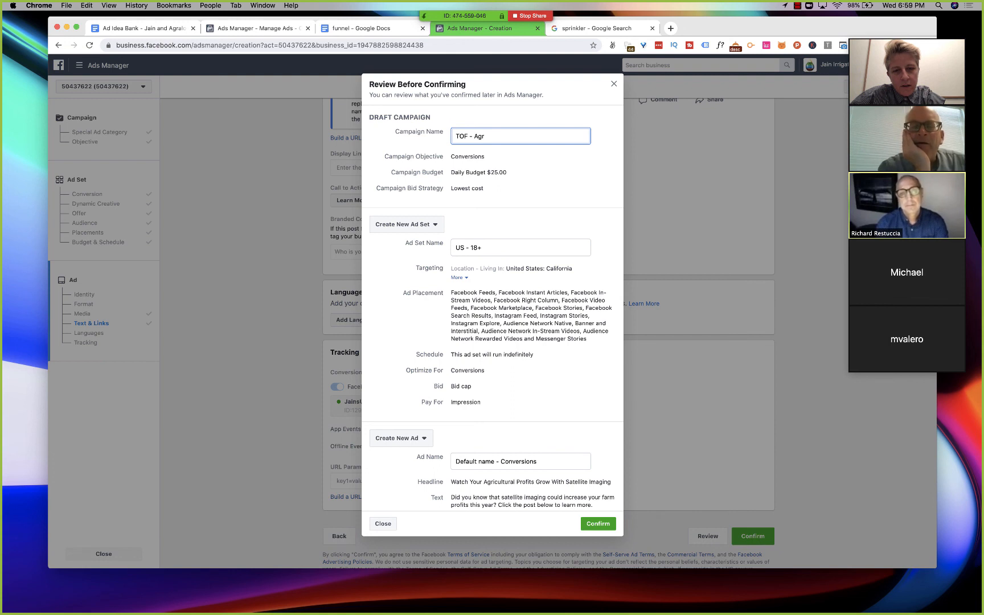
text(alogics)
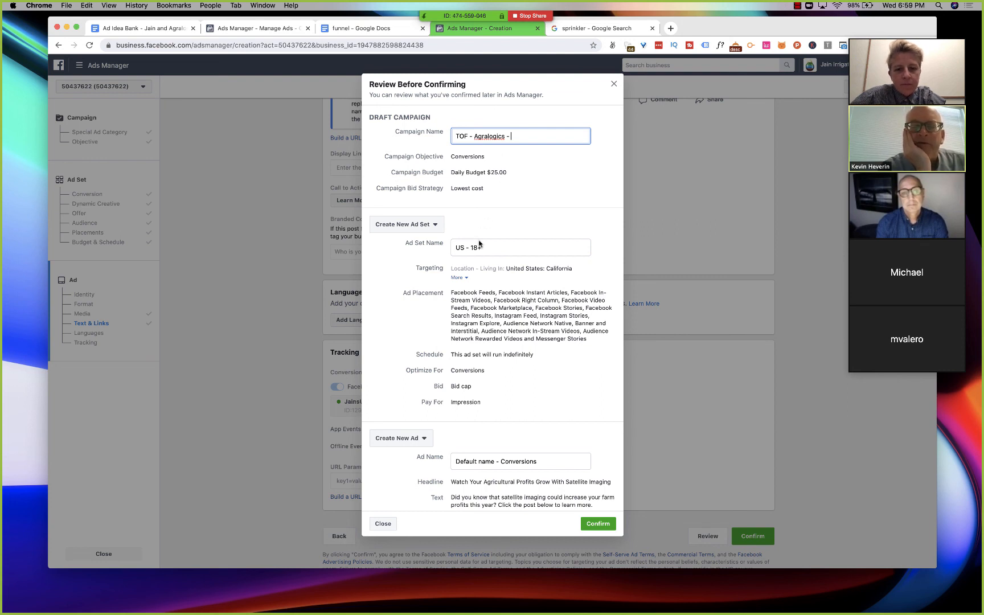
- Extend the draft campaign's name to TOF - Agralogics - Imagery
text(- )
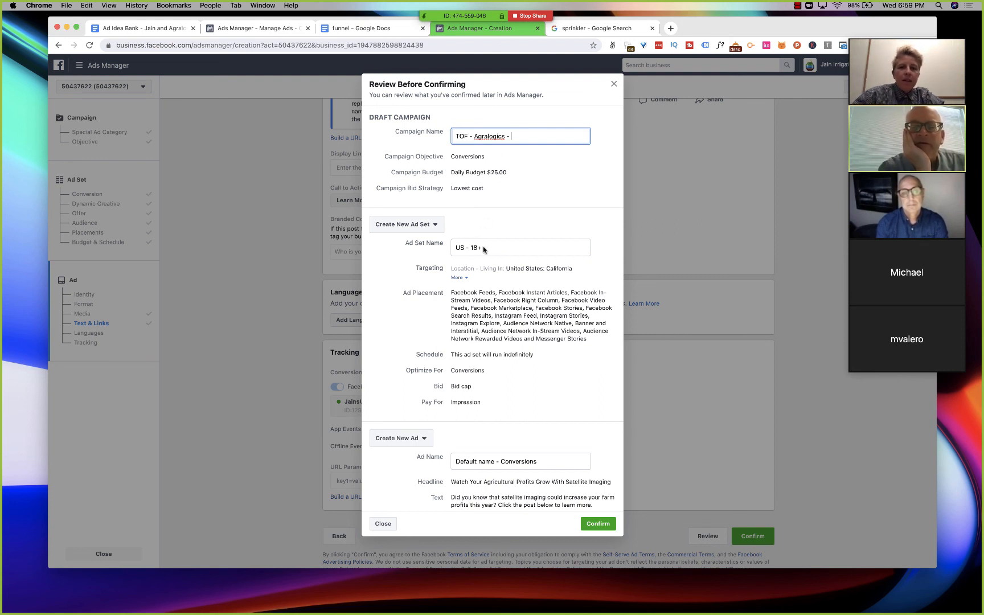
text(Imagery)
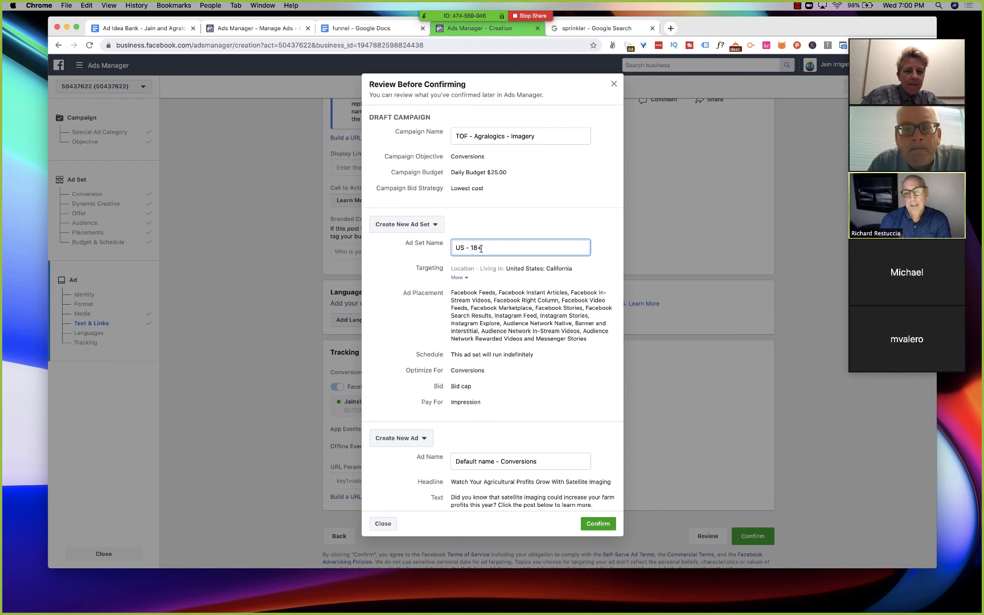
- Remove the imagery part from the campaign name so that it reads TOF - Agralogics
click(475, 135)
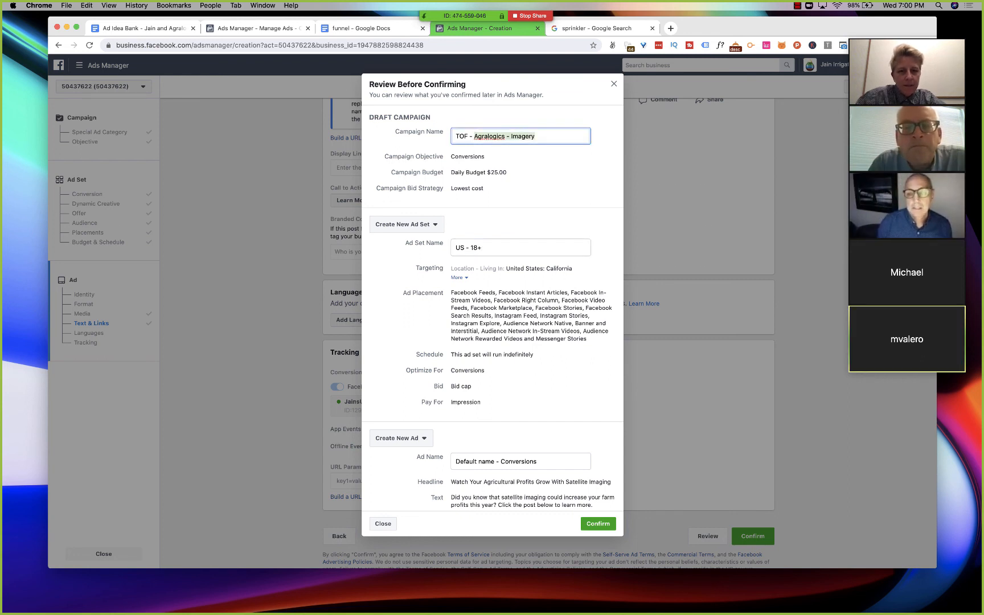
key(BackSpace)
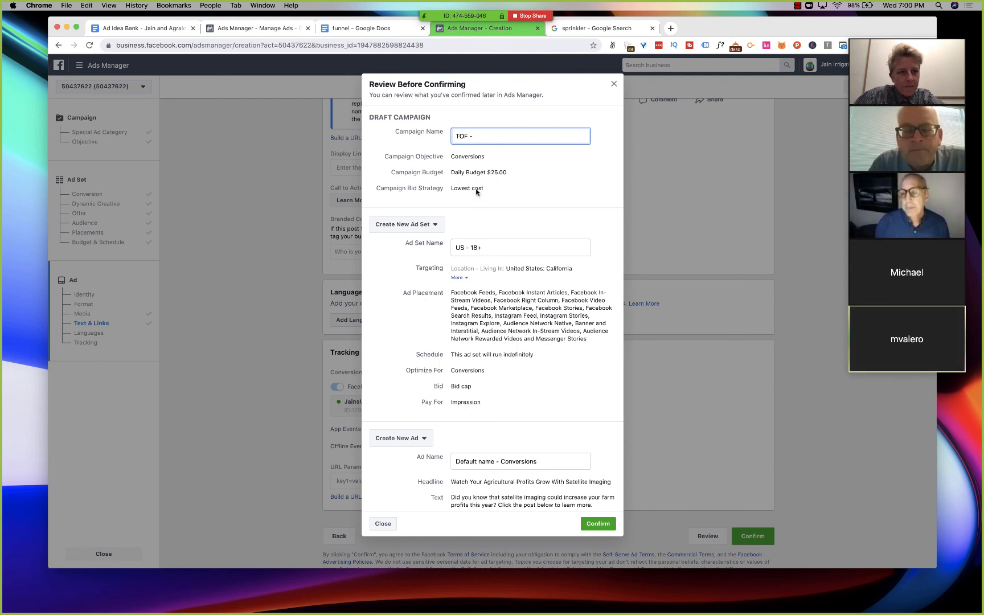
text(Agralogics)
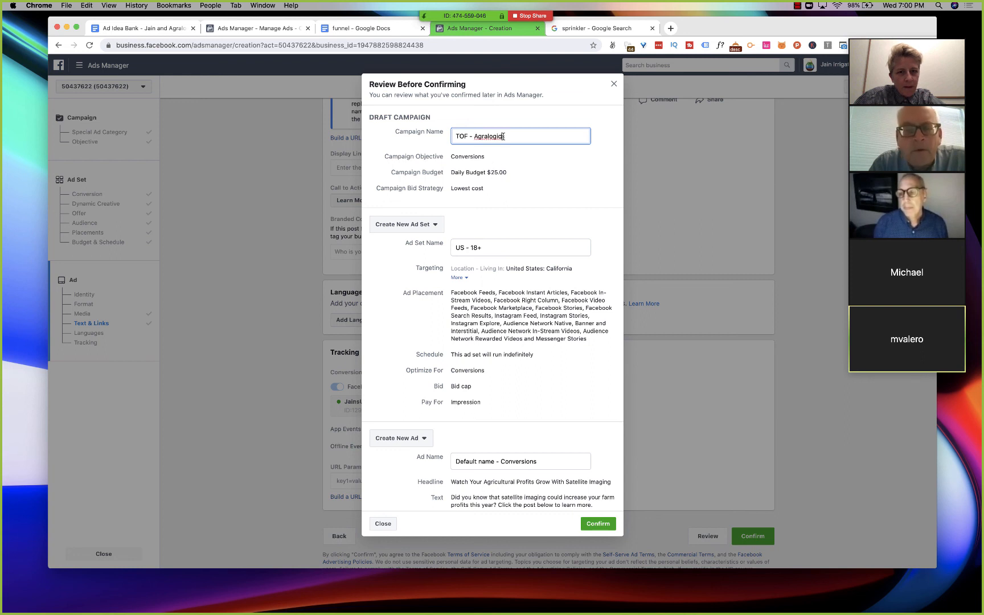
- Rename the new ad set as Sat Imagery
triple_click(477, 250)
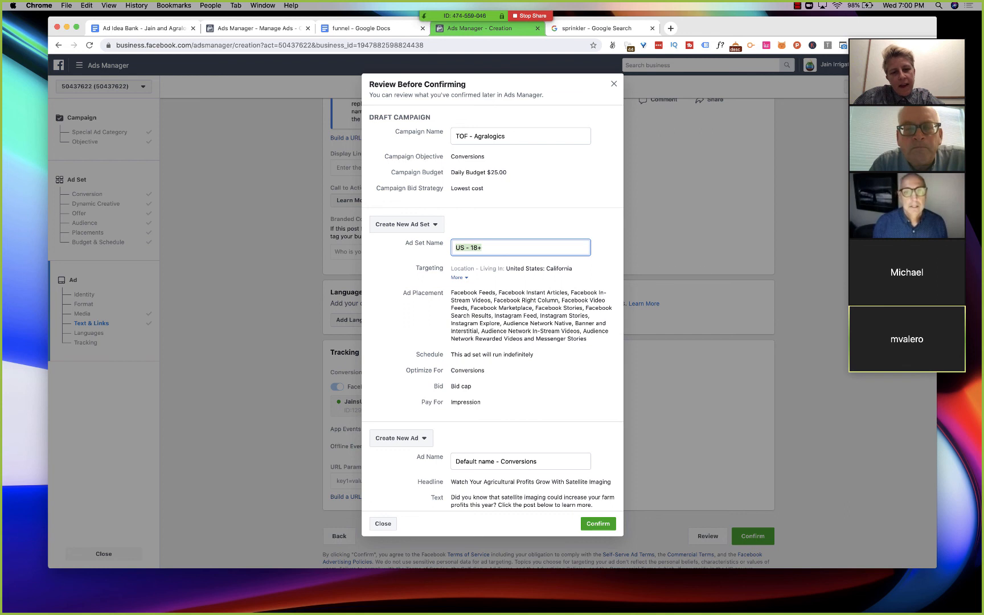
text(St)
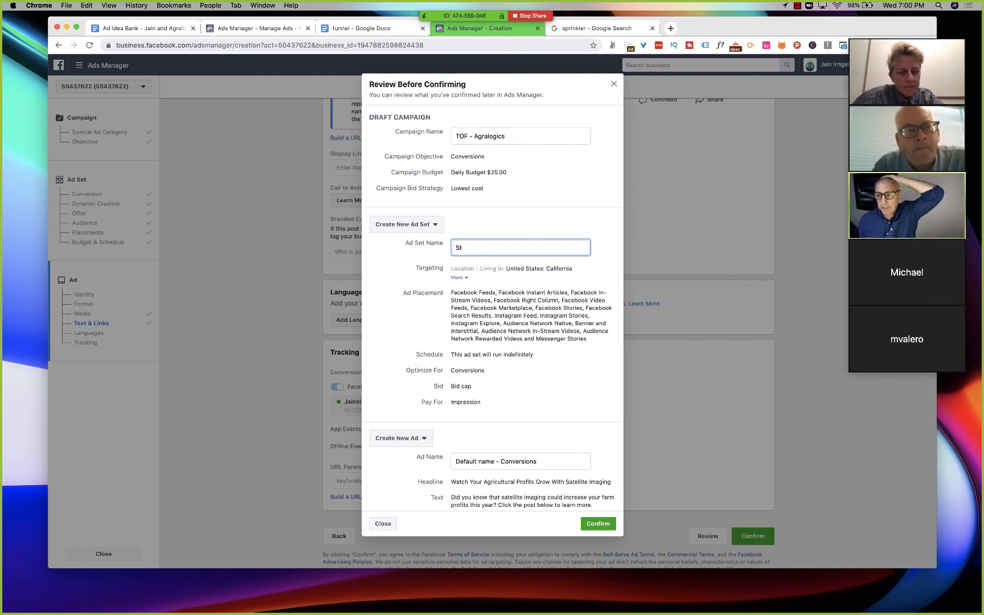
key(BackSpace)
text(at Im)
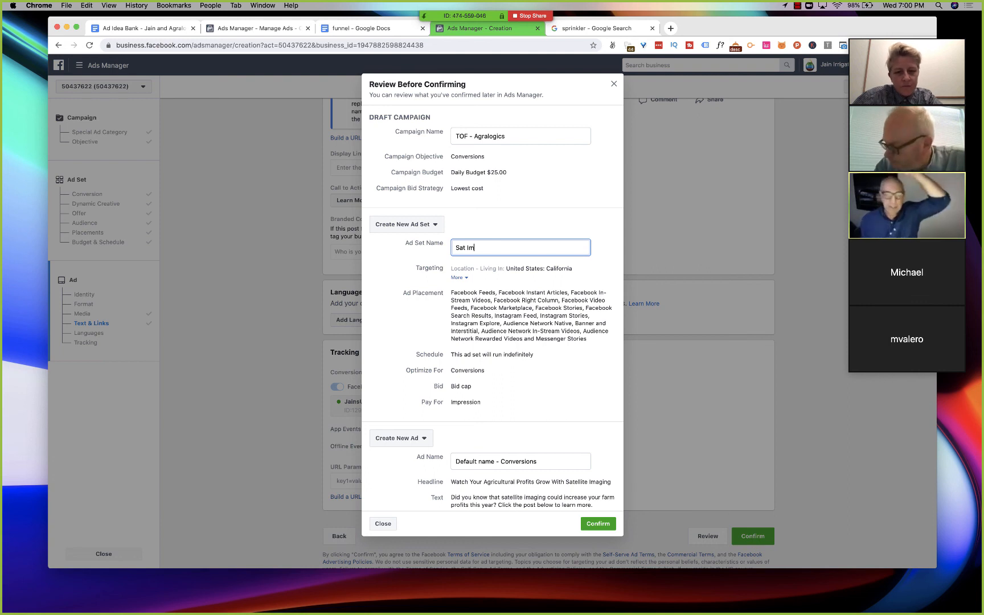
text(agery)
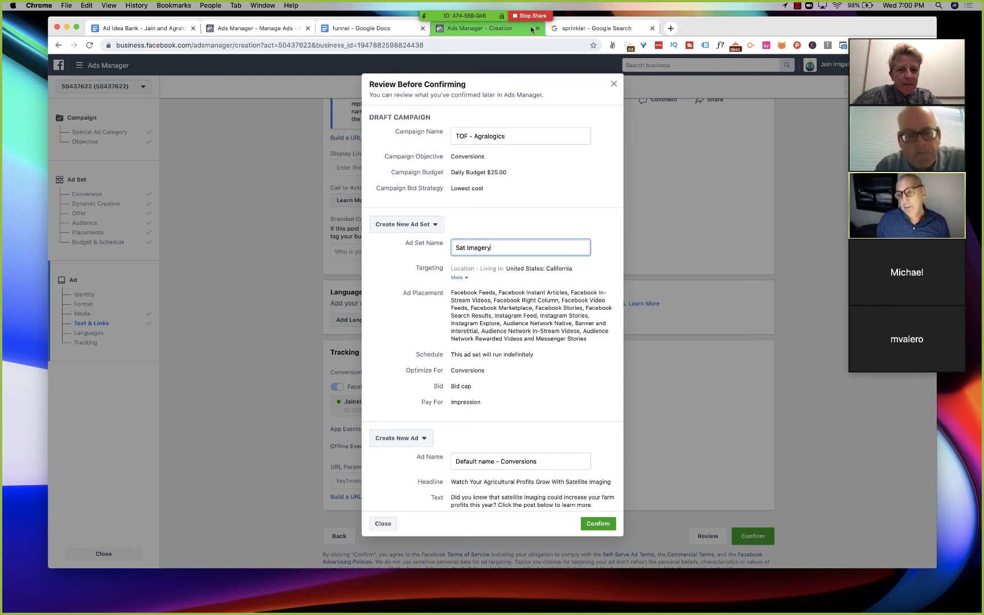
- Close the Google search page for sprinkler and stop sharing the screen in the Zoom meeting
click(653, 29)
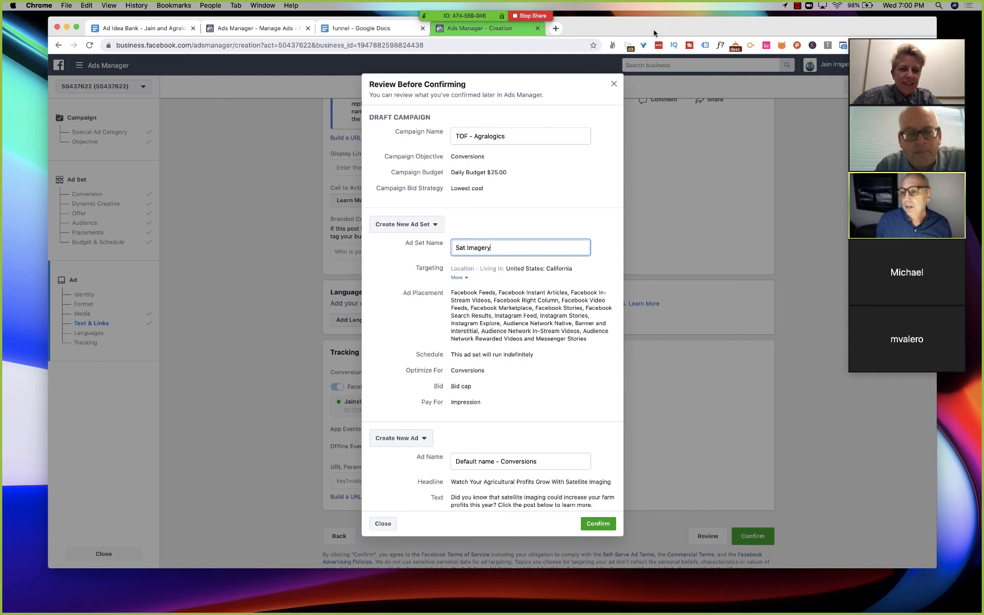
click(528, 16)
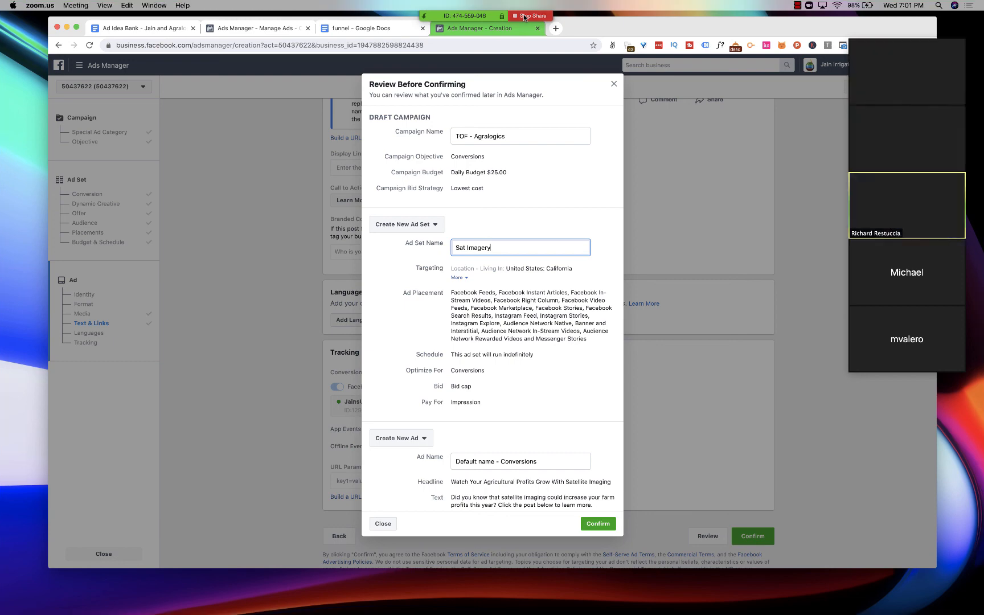